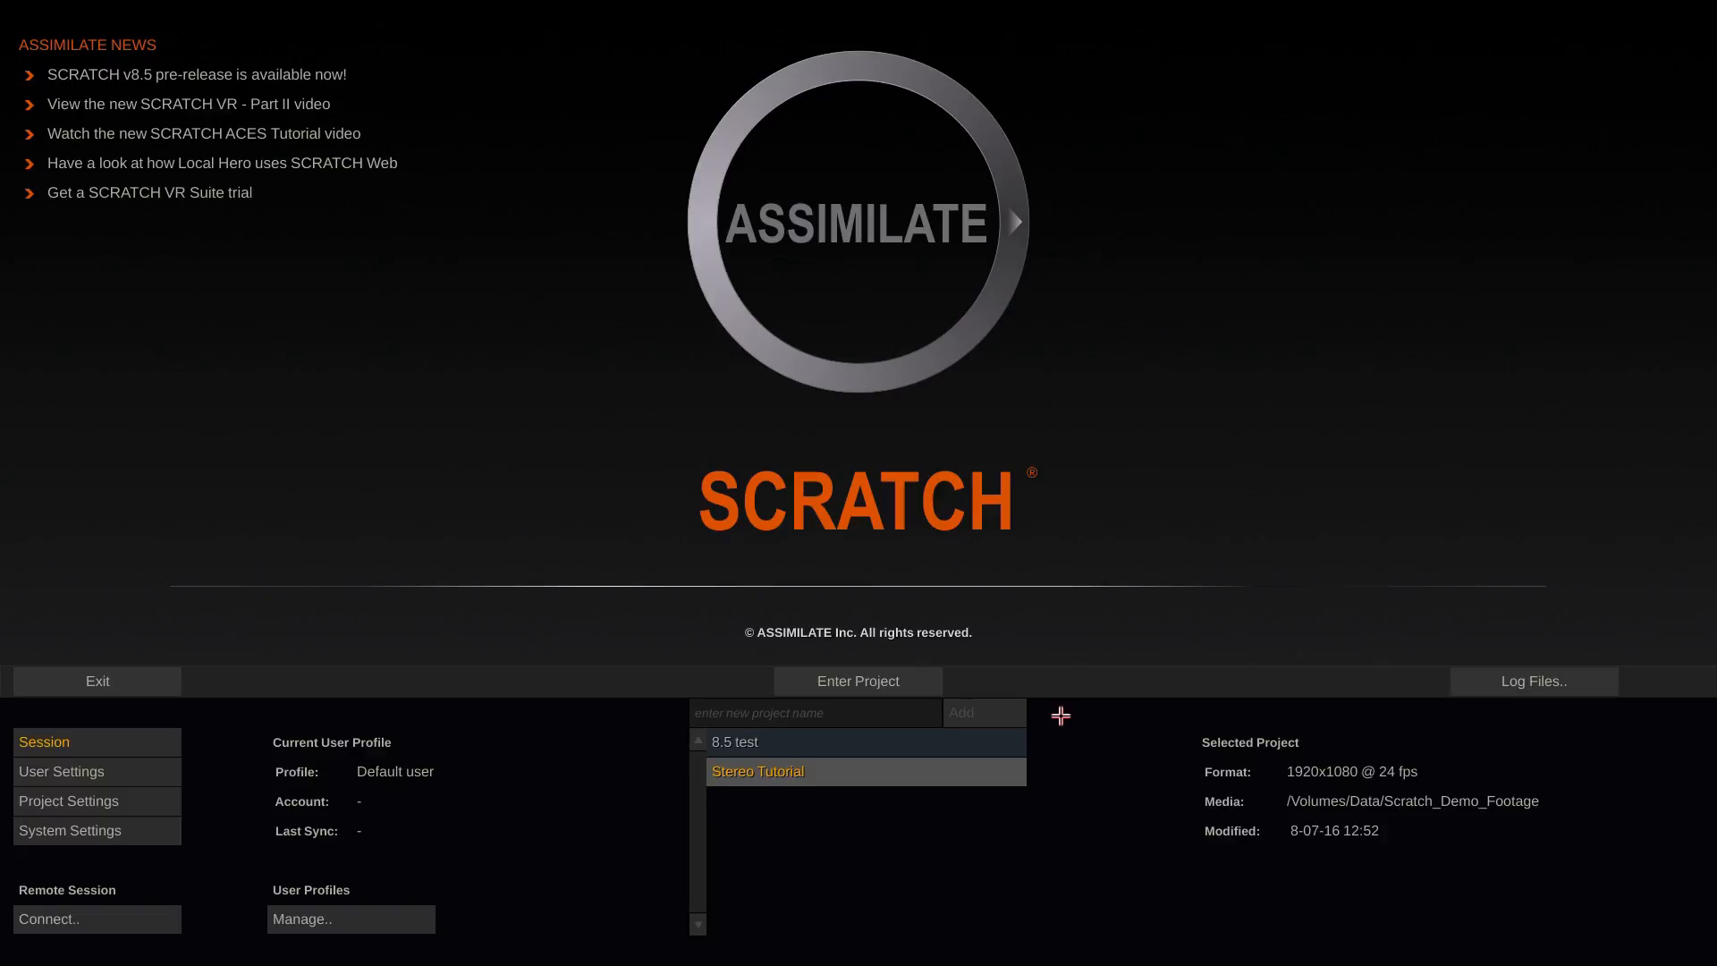
# - Enter the Stereo Tutorial project, view the 02_Single Stream timeline and return to the 01_Separate Streams timeline
pyautogui.click(910, 681)
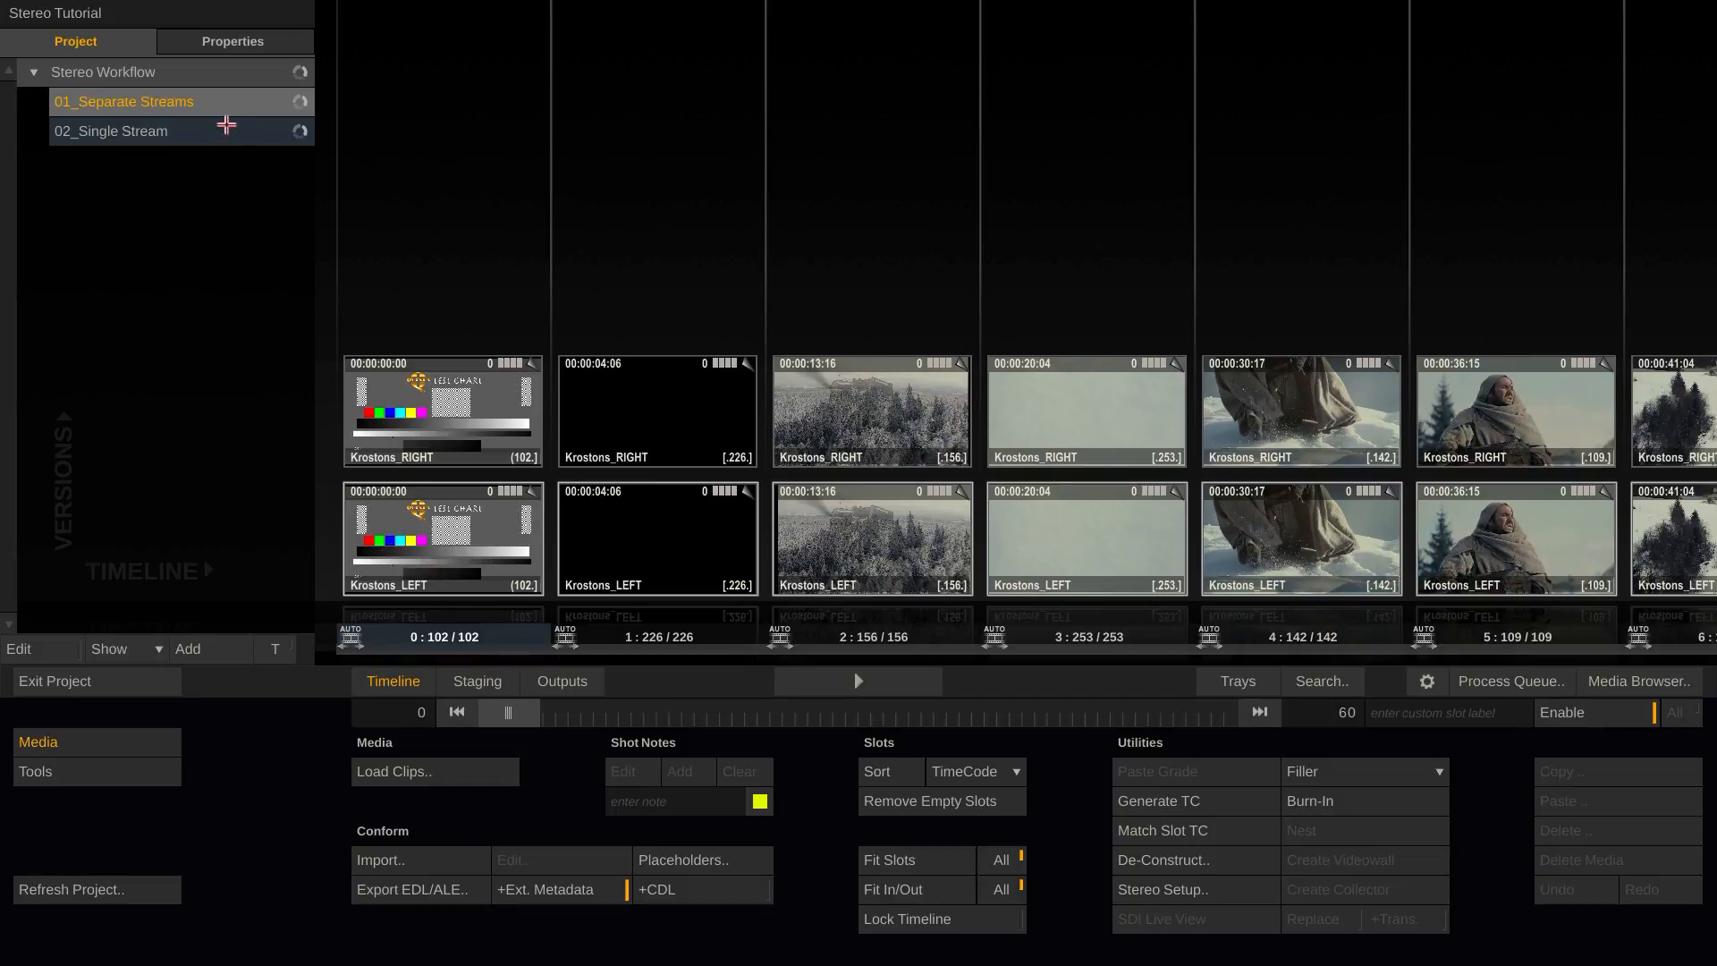
pyautogui.click(226, 127)
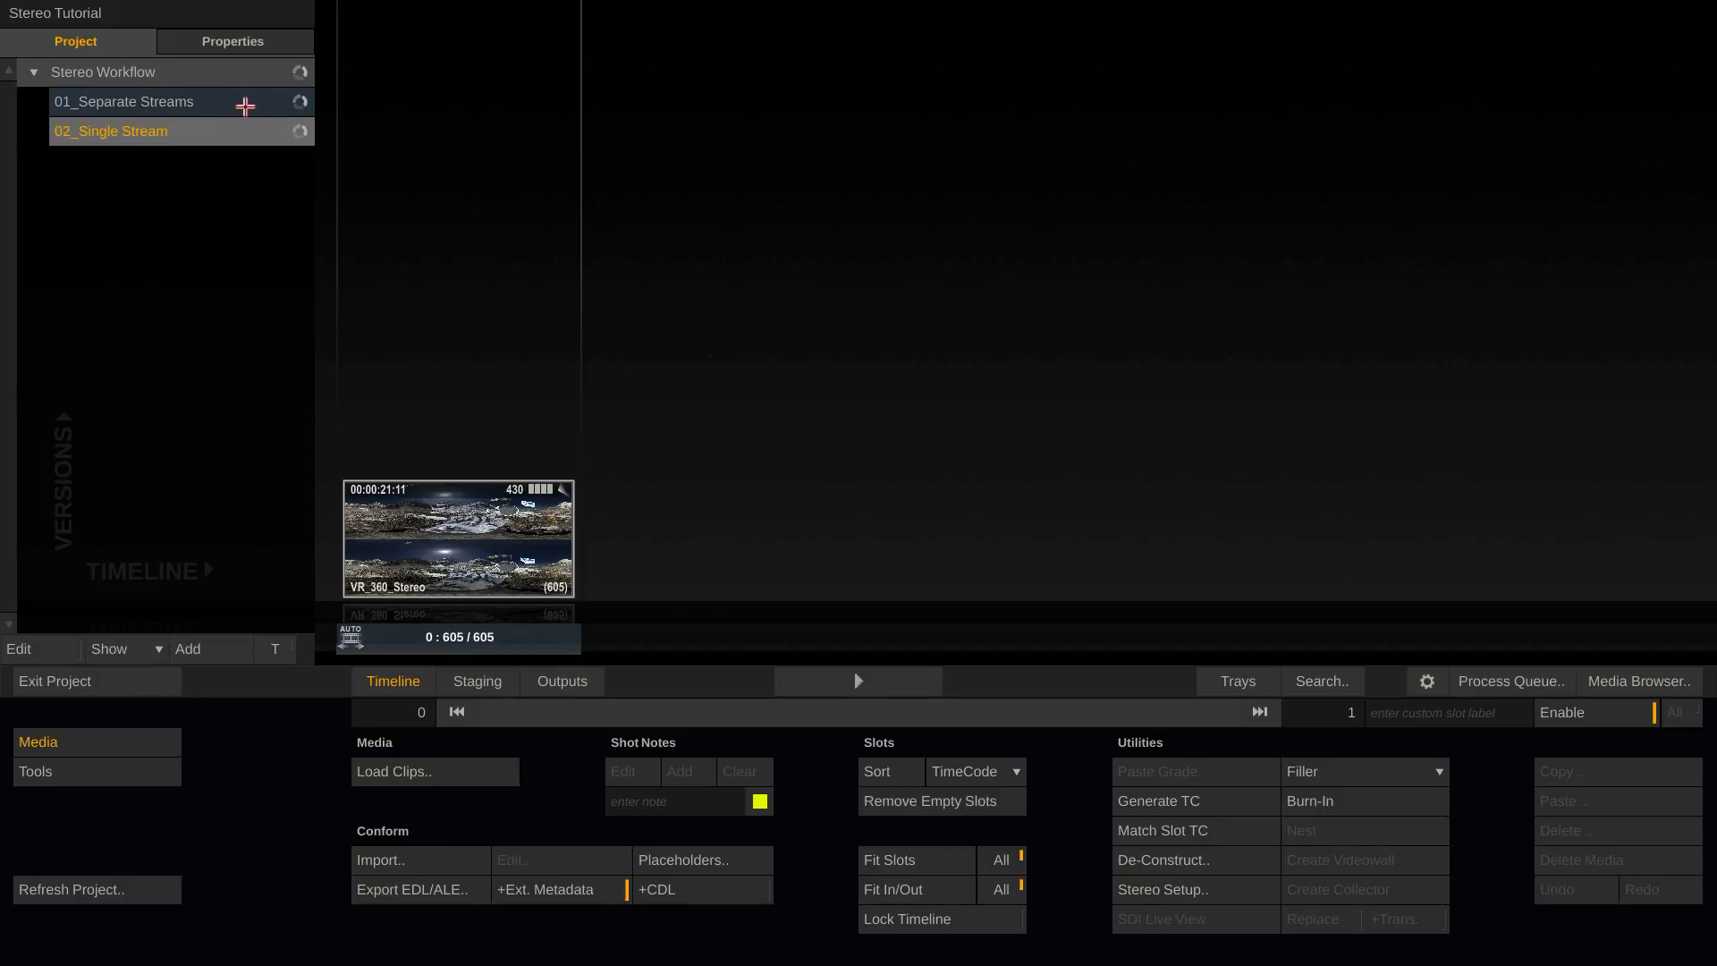
pyautogui.click(237, 102)
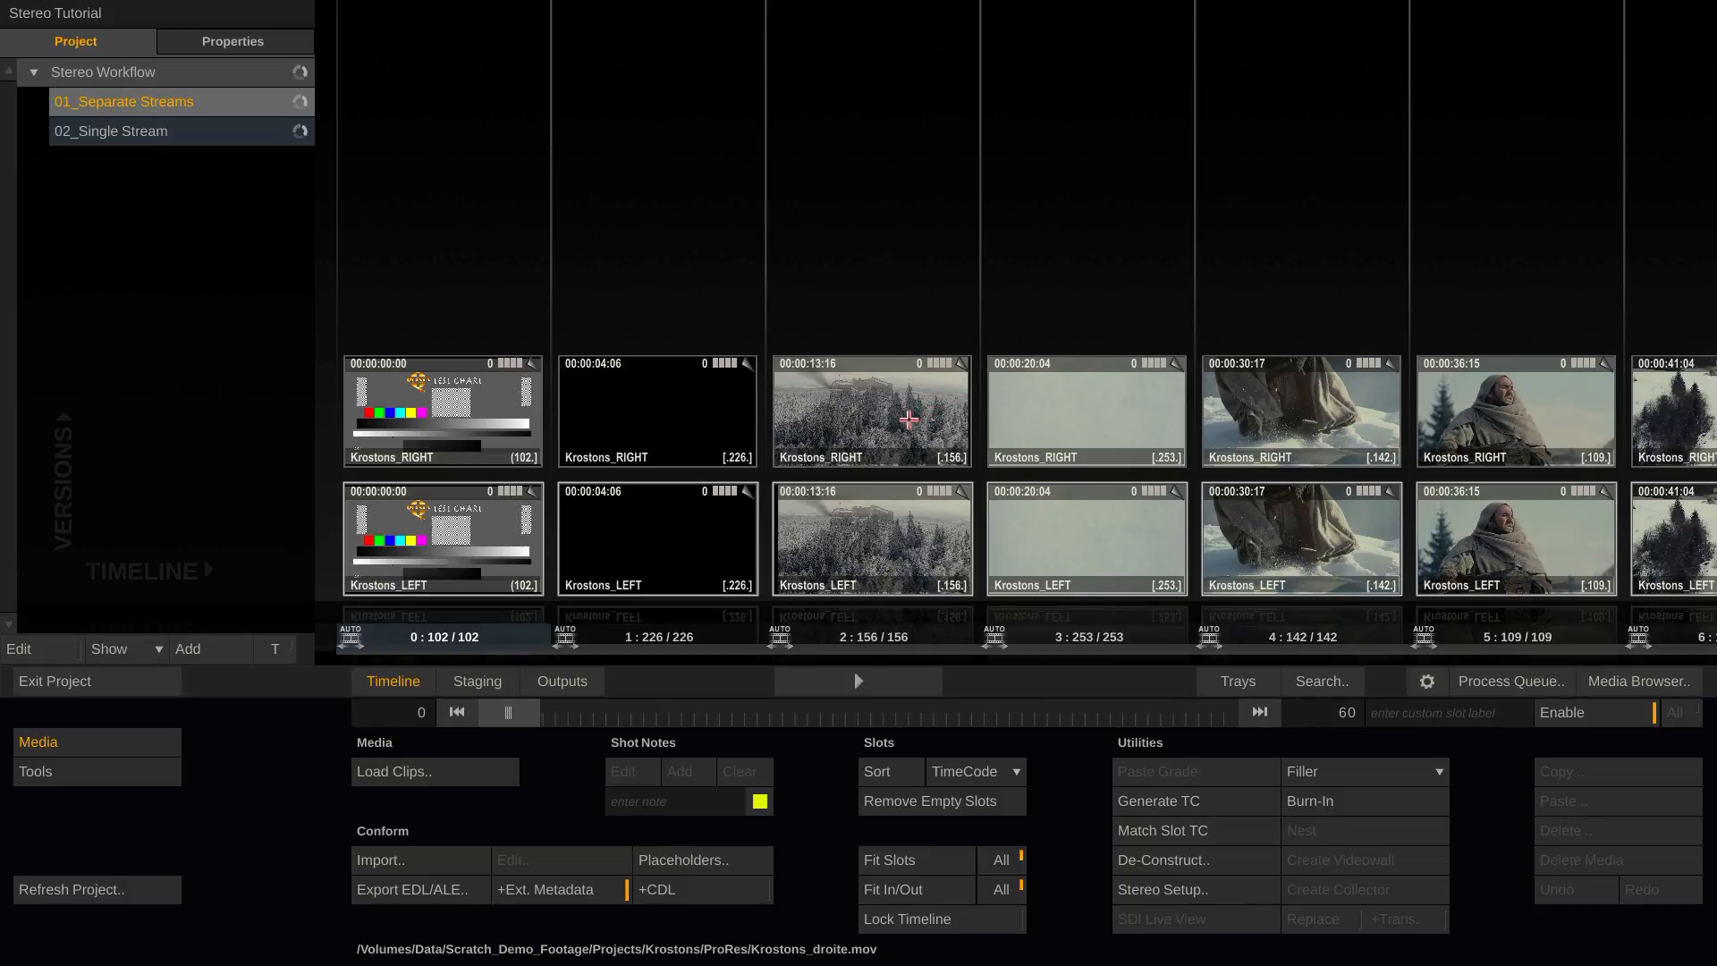
# - Create stereo shots from the left and right clips across the full timeline with timecode matching
pyautogui.click(908, 419)
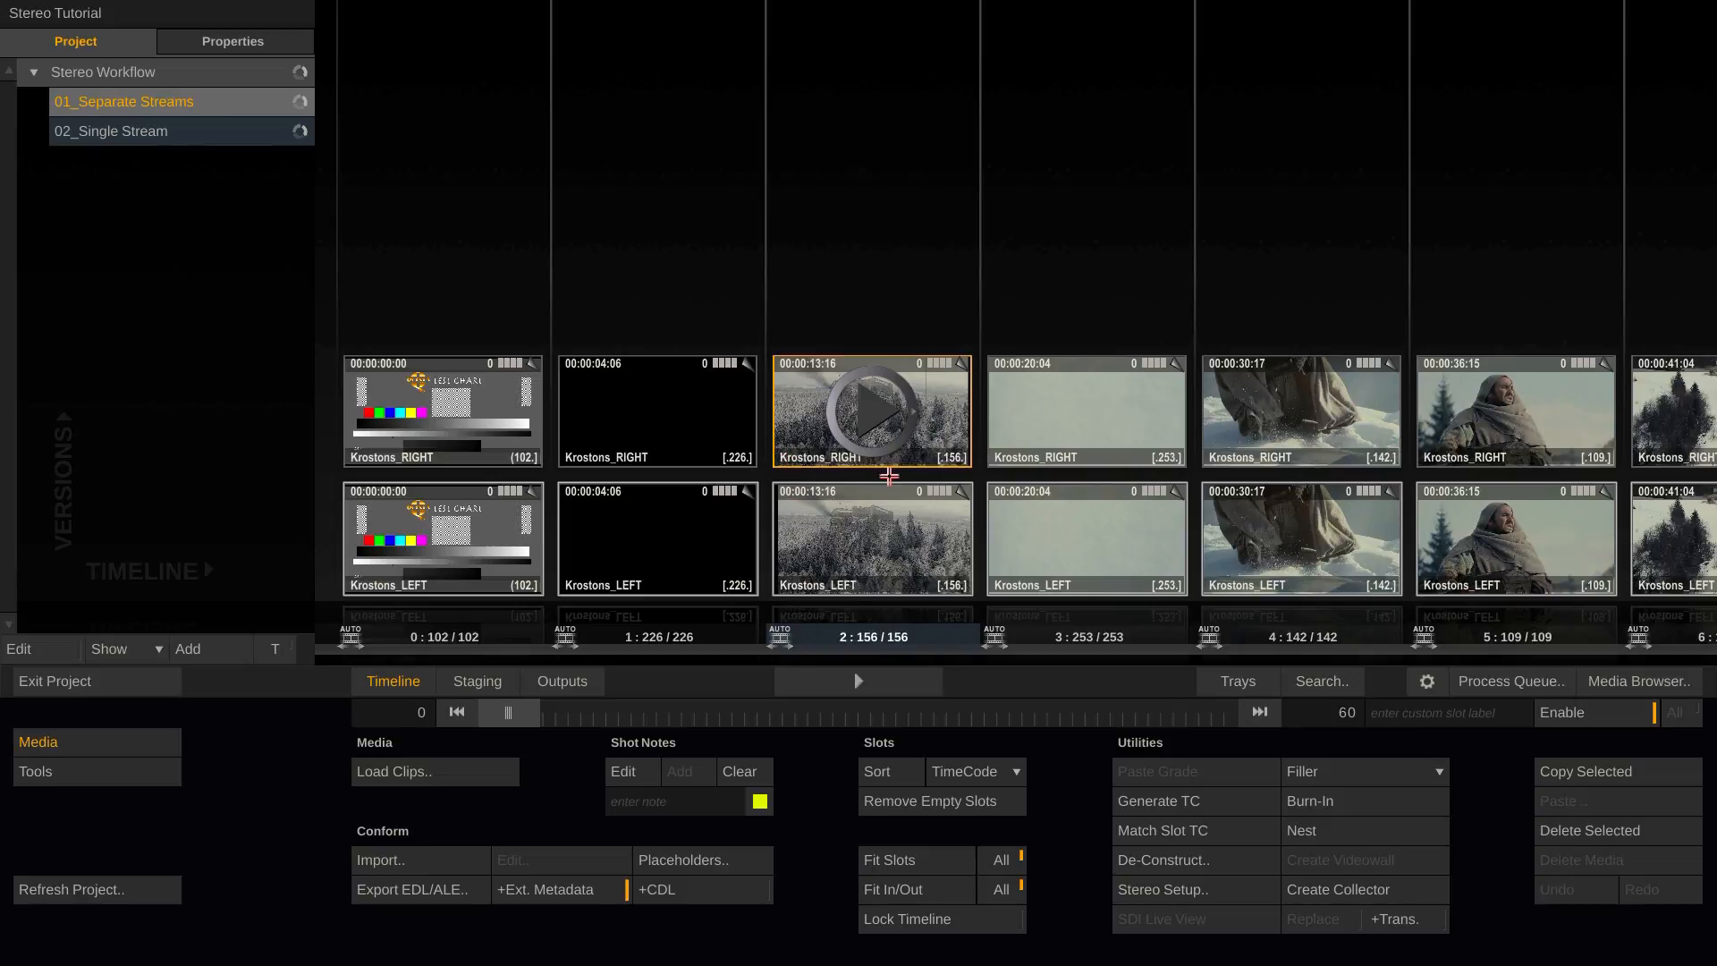
pyautogui.click(895, 560)
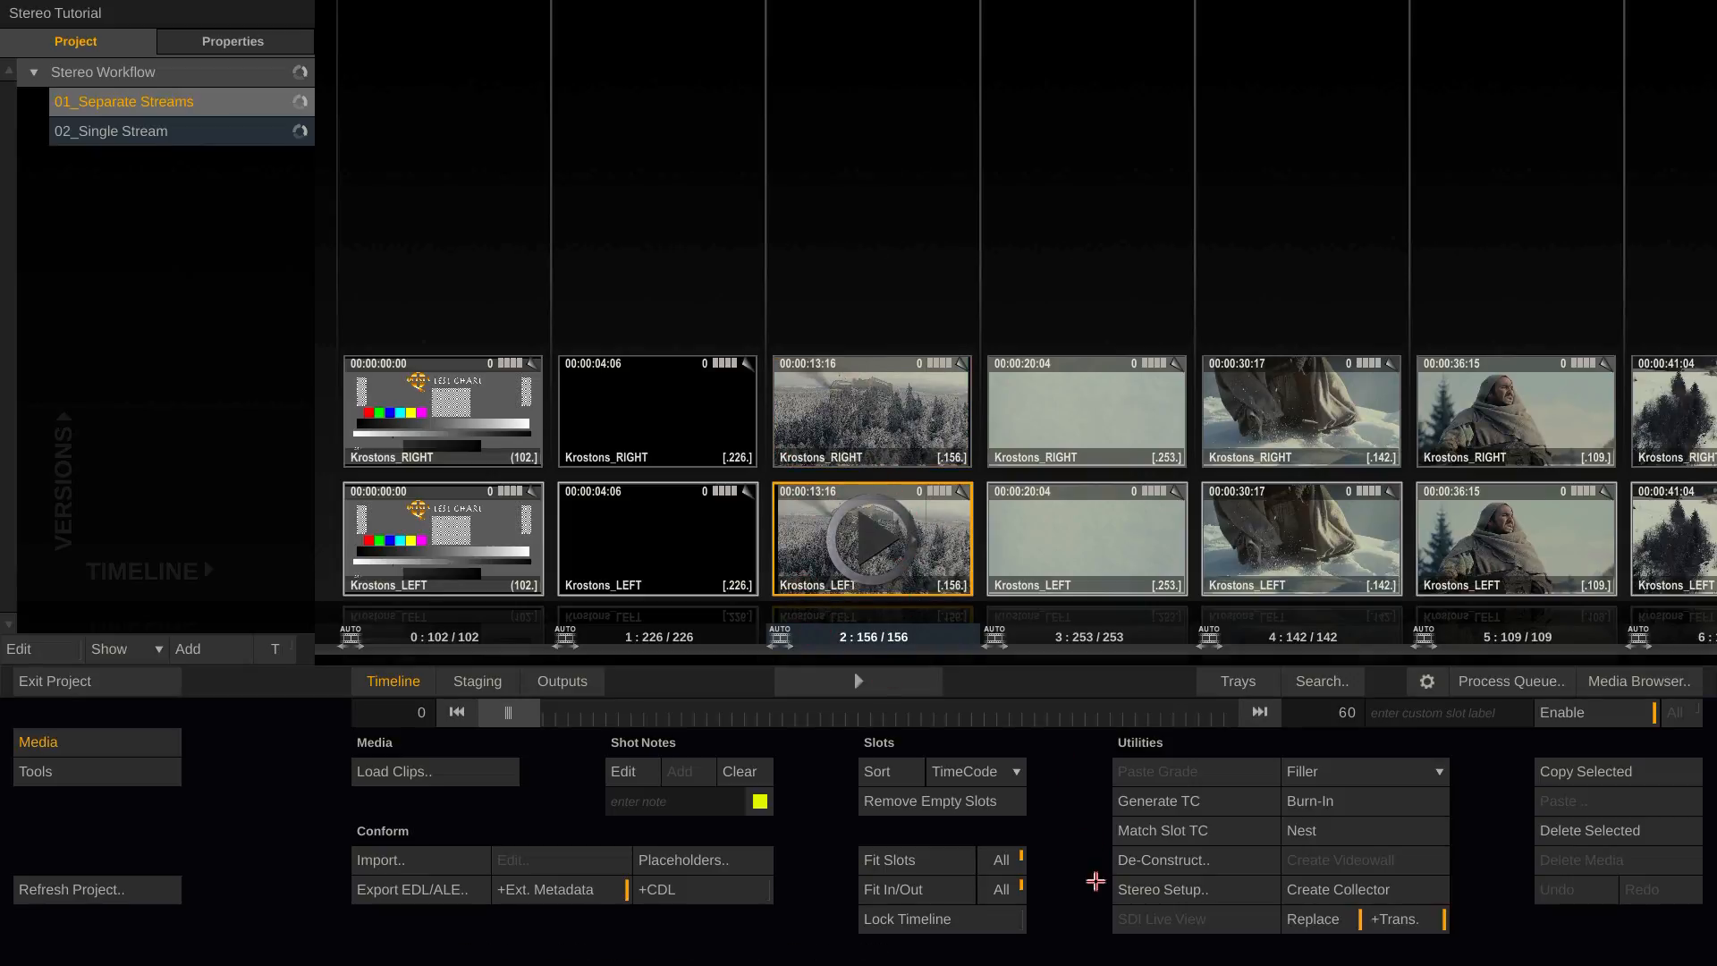
pyautogui.click(1225, 891)
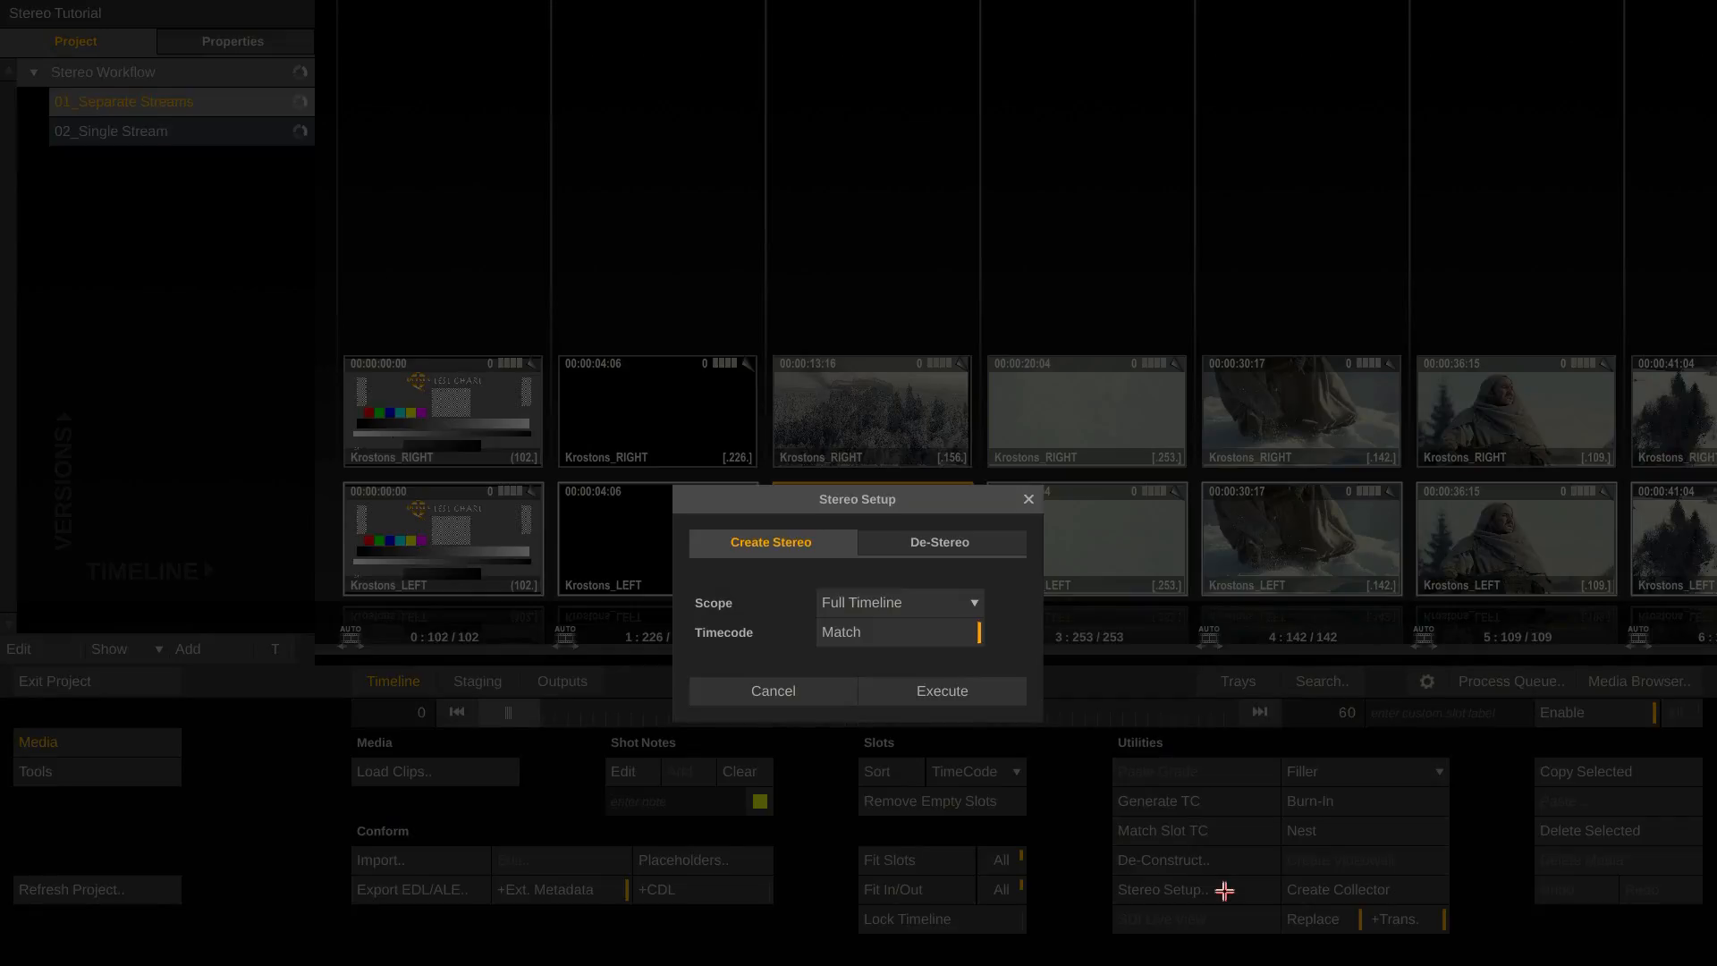
pyautogui.click(964, 604)
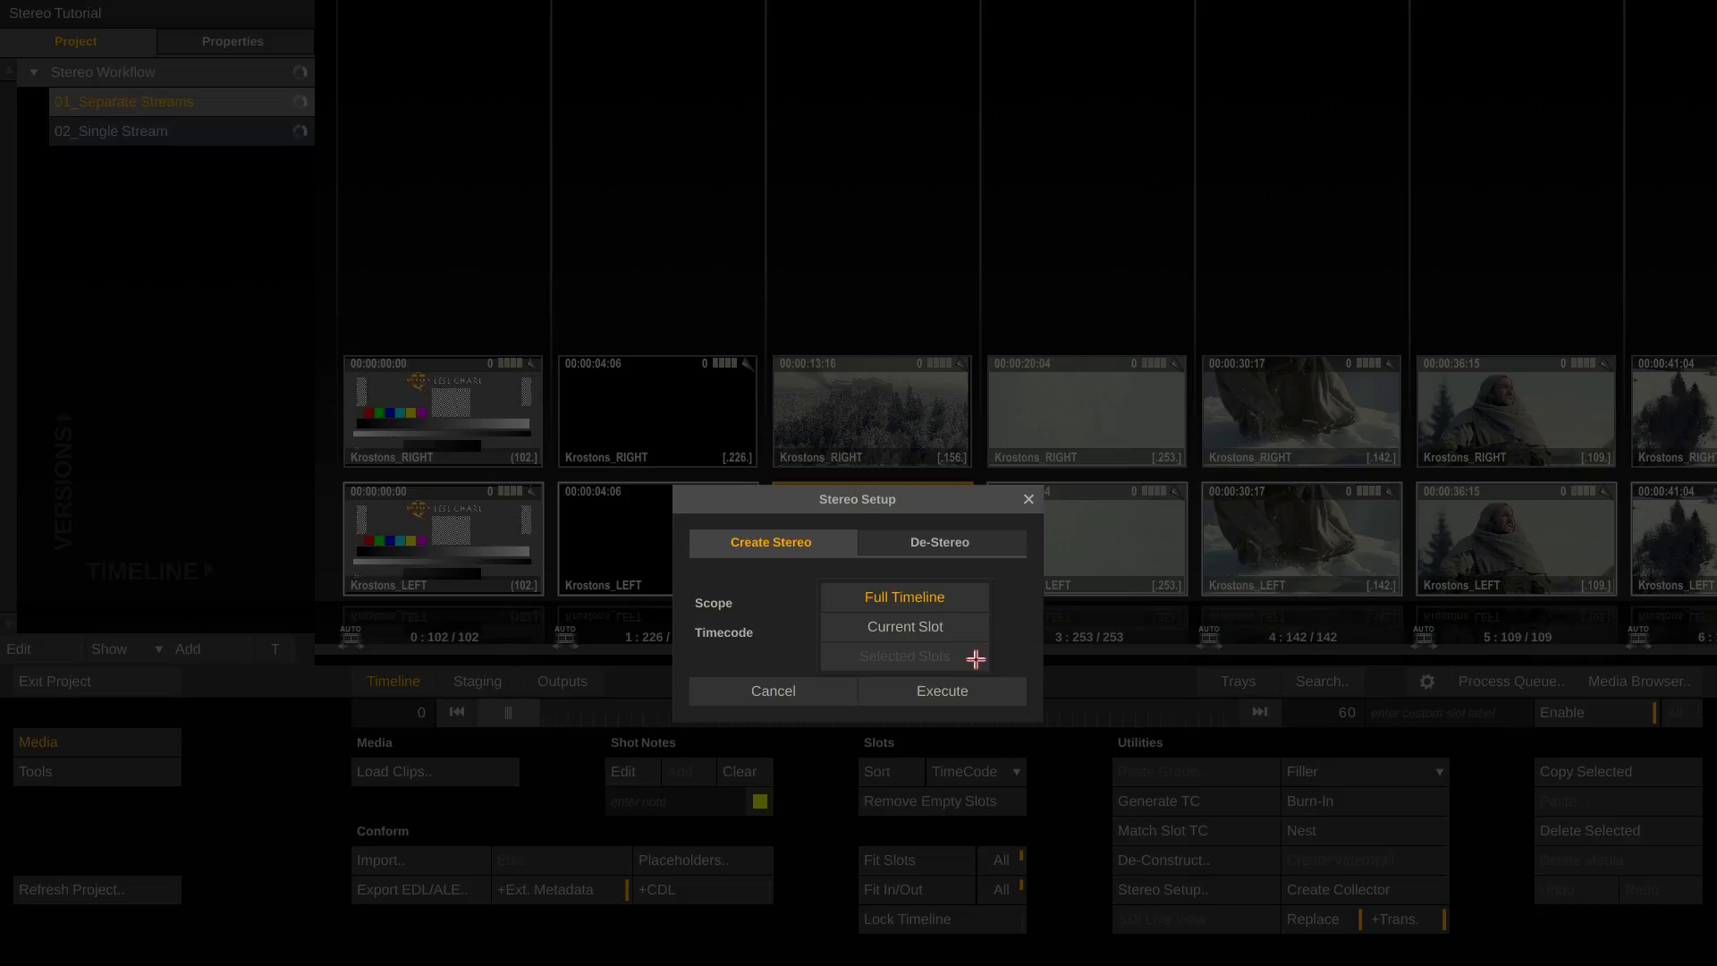
pyautogui.click(1006, 612)
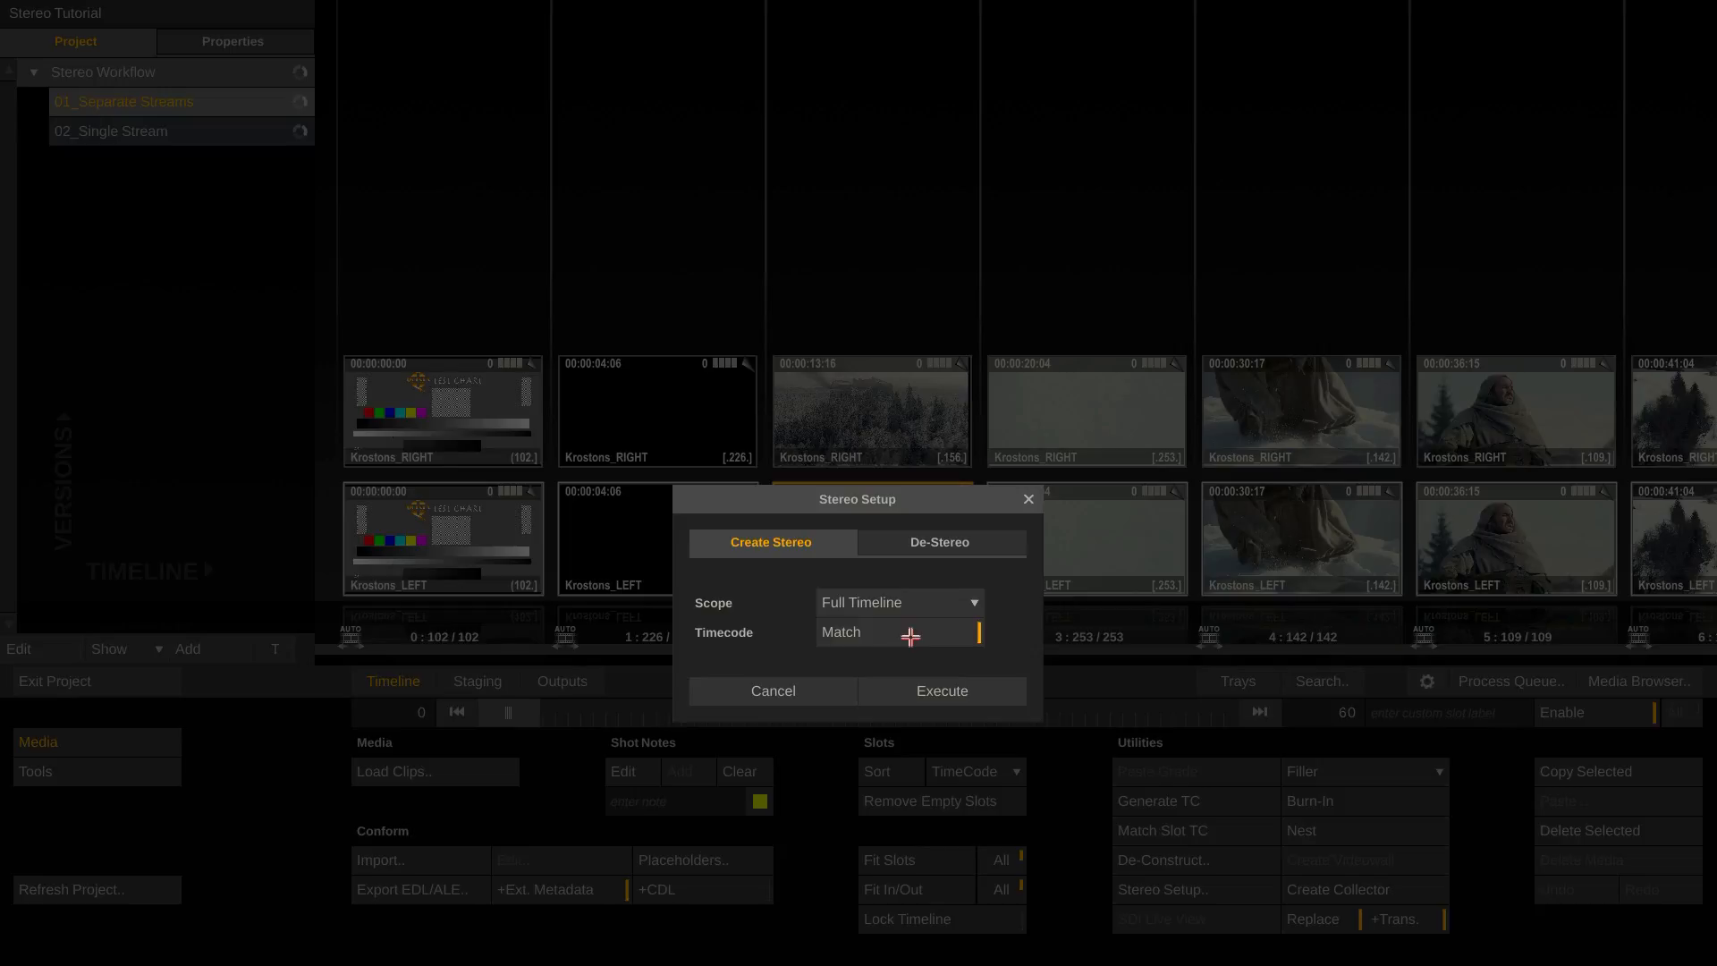
pyautogui.click(907, 692)
pyautogui.click(905, 691)
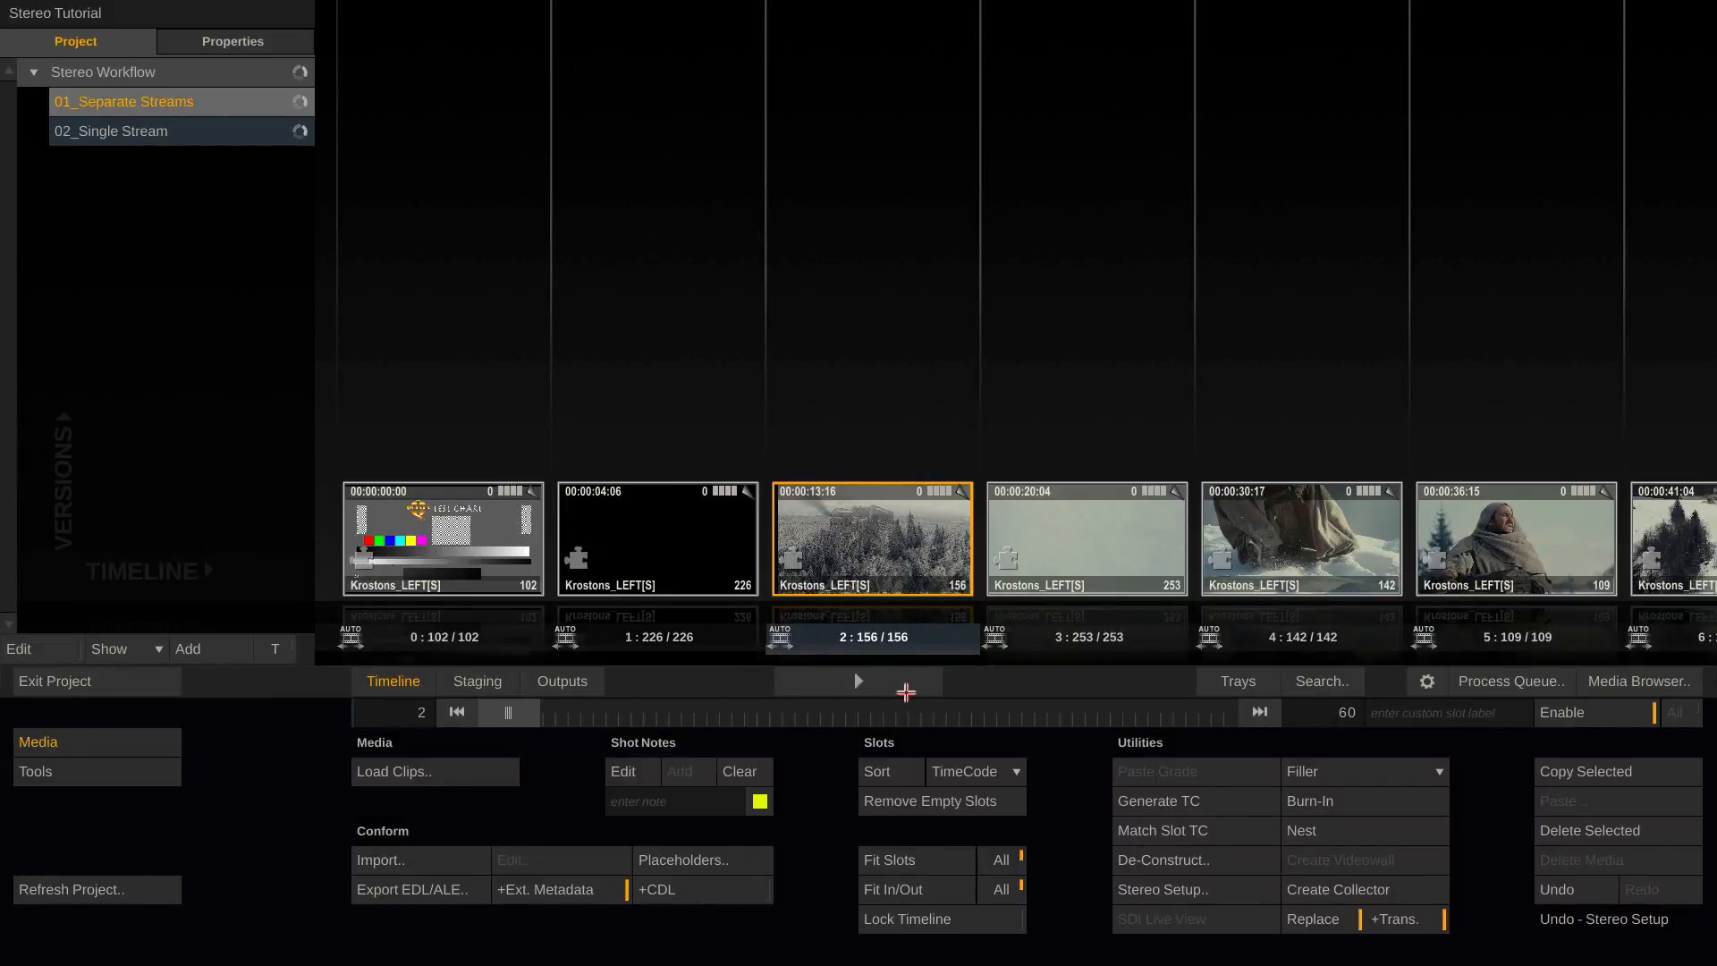
# - Open the stereo timeline in the player and go to frame 2471
pyautogui.moveTo(523, 713)
pyautogui.mouseDown()
pyautogui.moveTo(862, 713)
pyautogui.moveTo(512, 713)
pyautogui.mouseUp()
pyautogui.click(860, 682)
pyautogui.moveTo(626, 712); pyautogui.dragTo(701, 712)
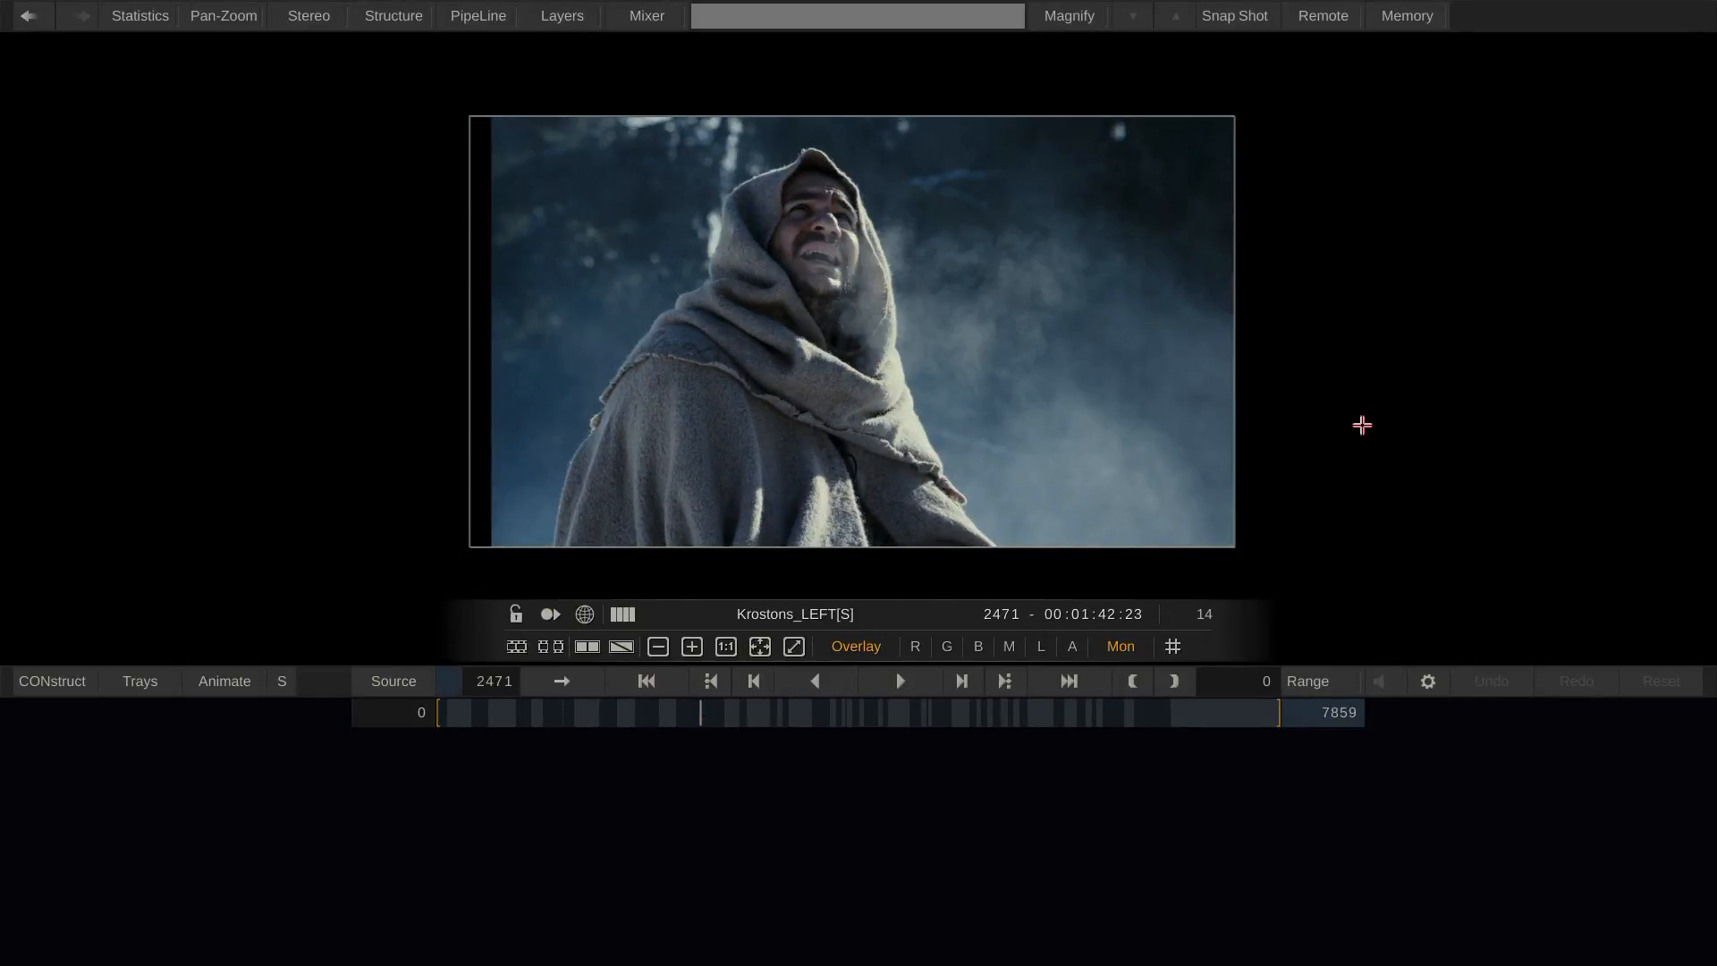
# - Examine the sources and node structure of the stereo shot, including its Krostons_LEFT and Krostons_RIGHT inputs
pyautogui.moveTo(1711, 438)
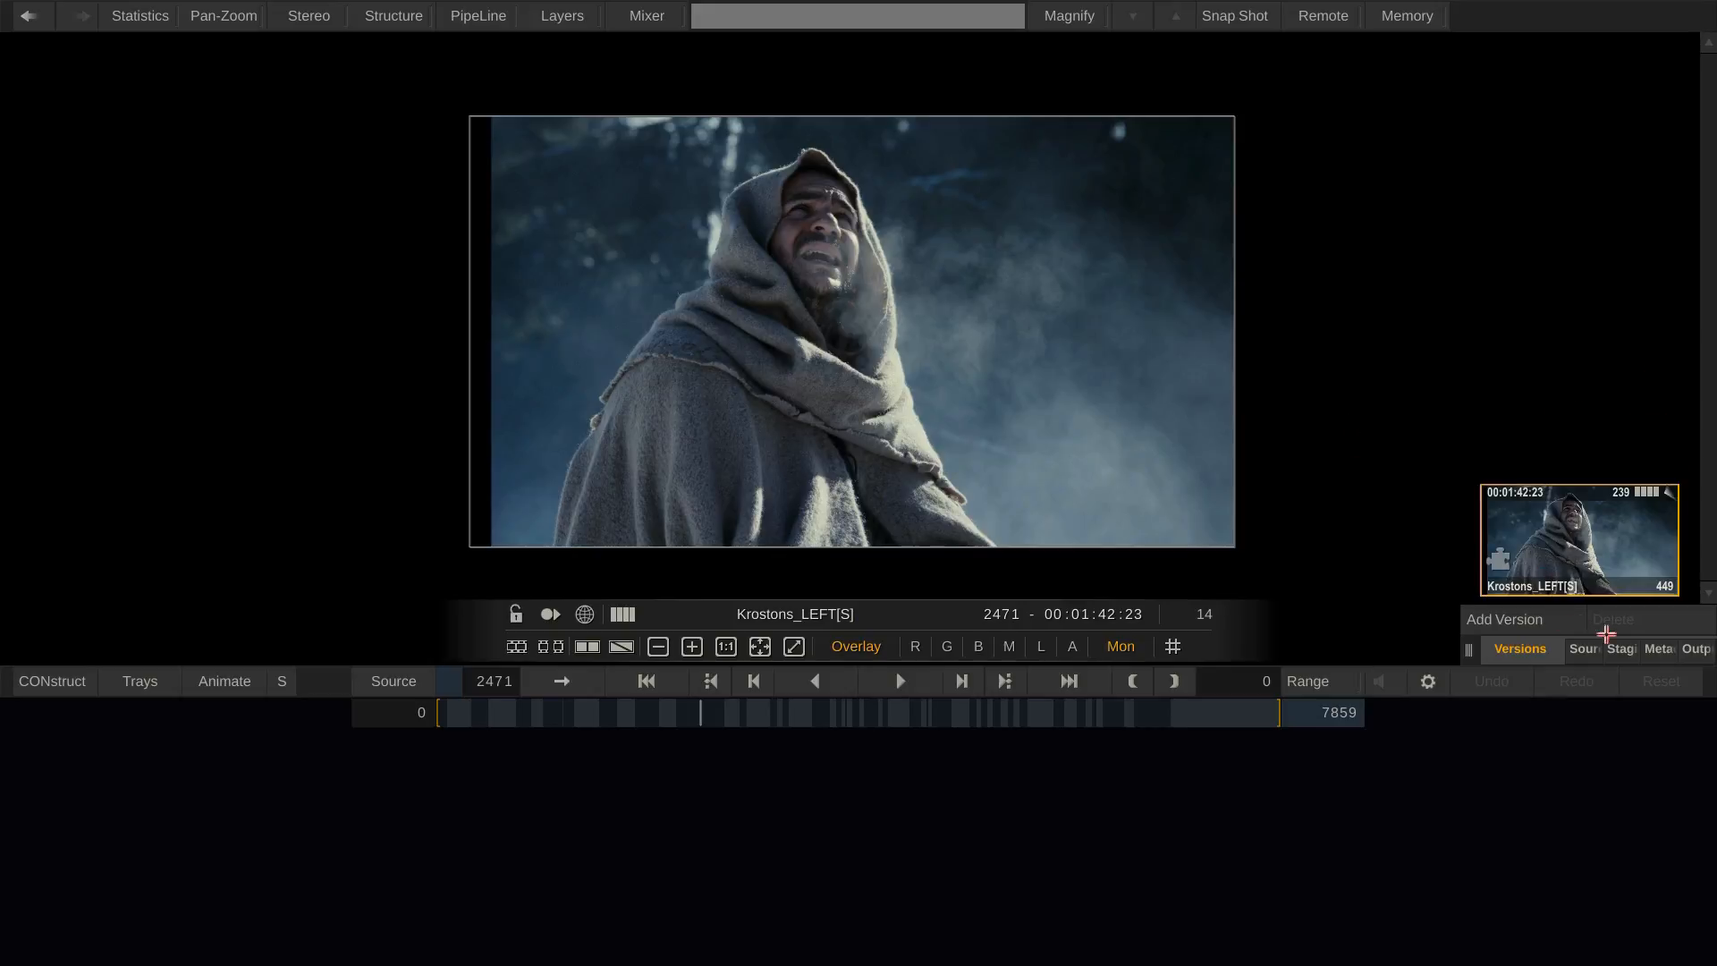
pyautogui.click(1585, 655)
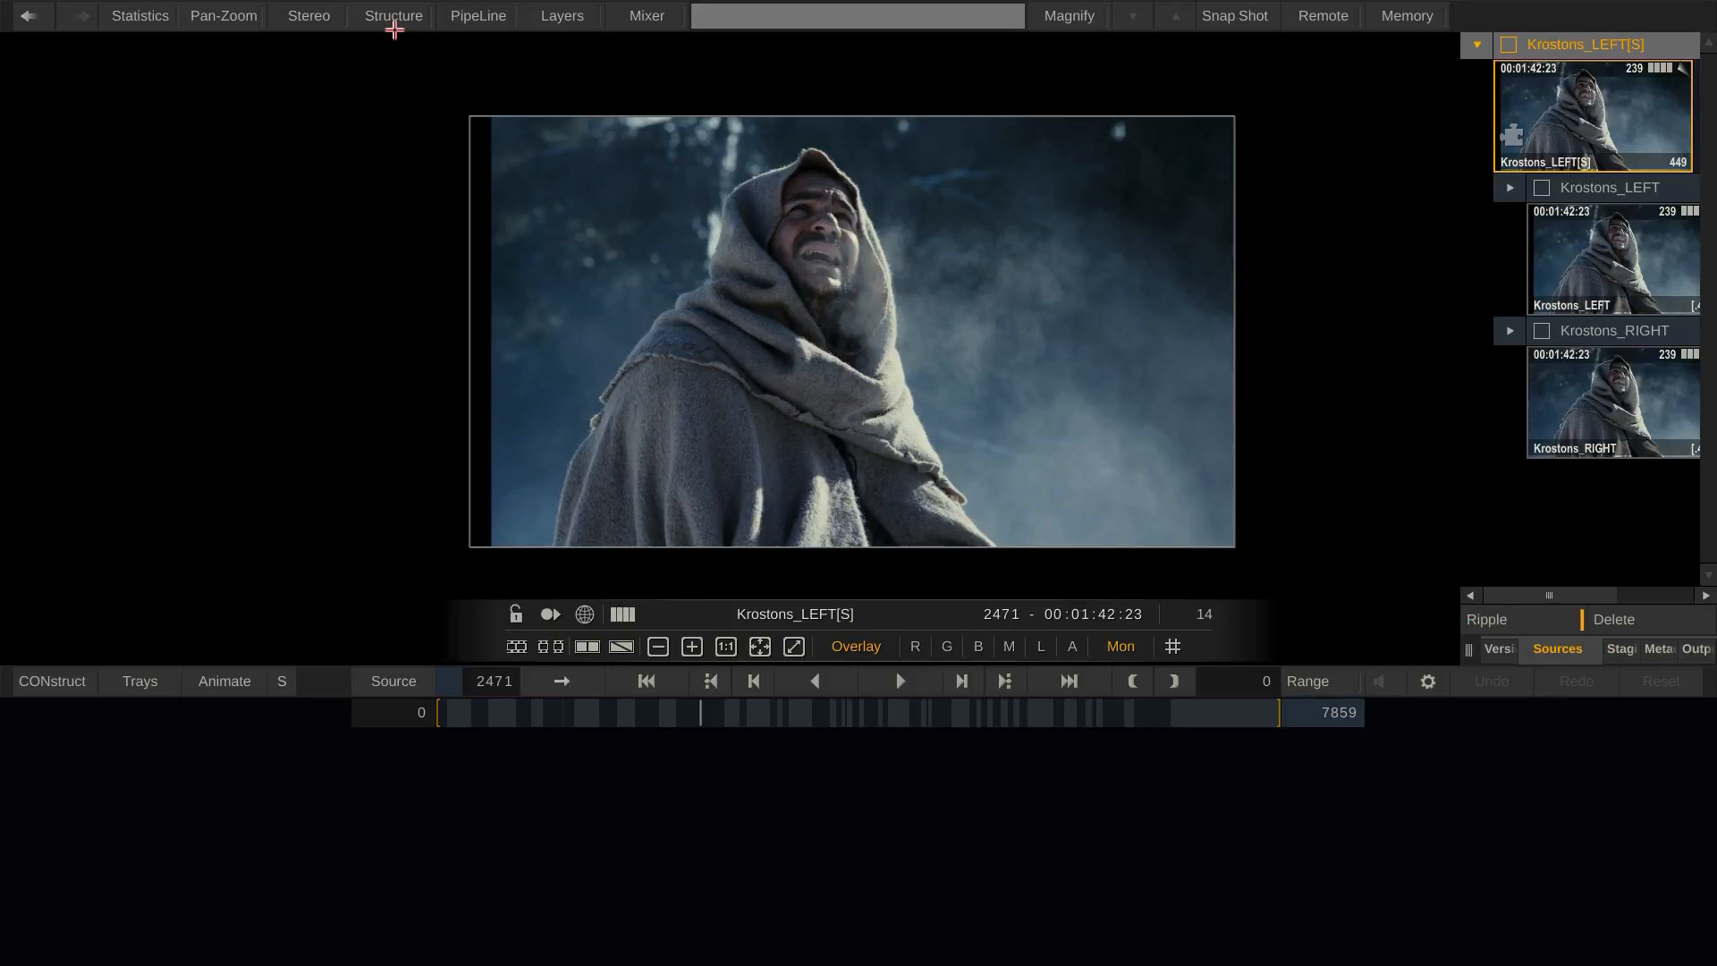
pyautogui.click(396, 17)
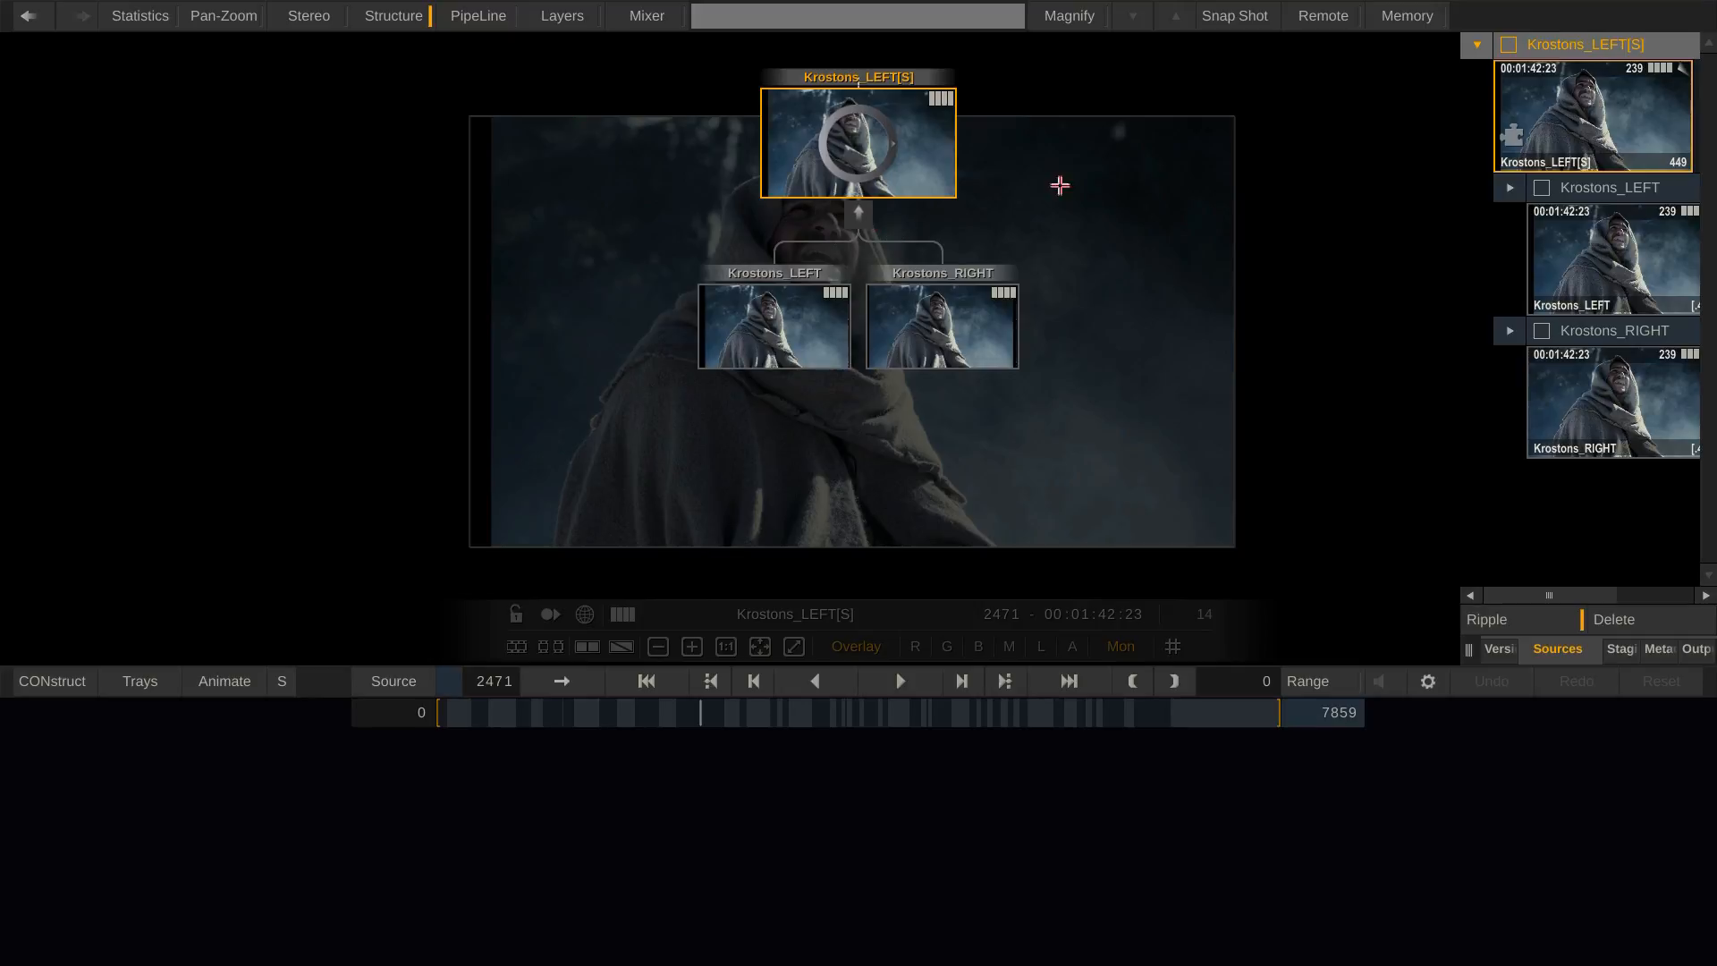
pyautogui.moveTo(803, 388)
pyautogui.click(1626, 270)
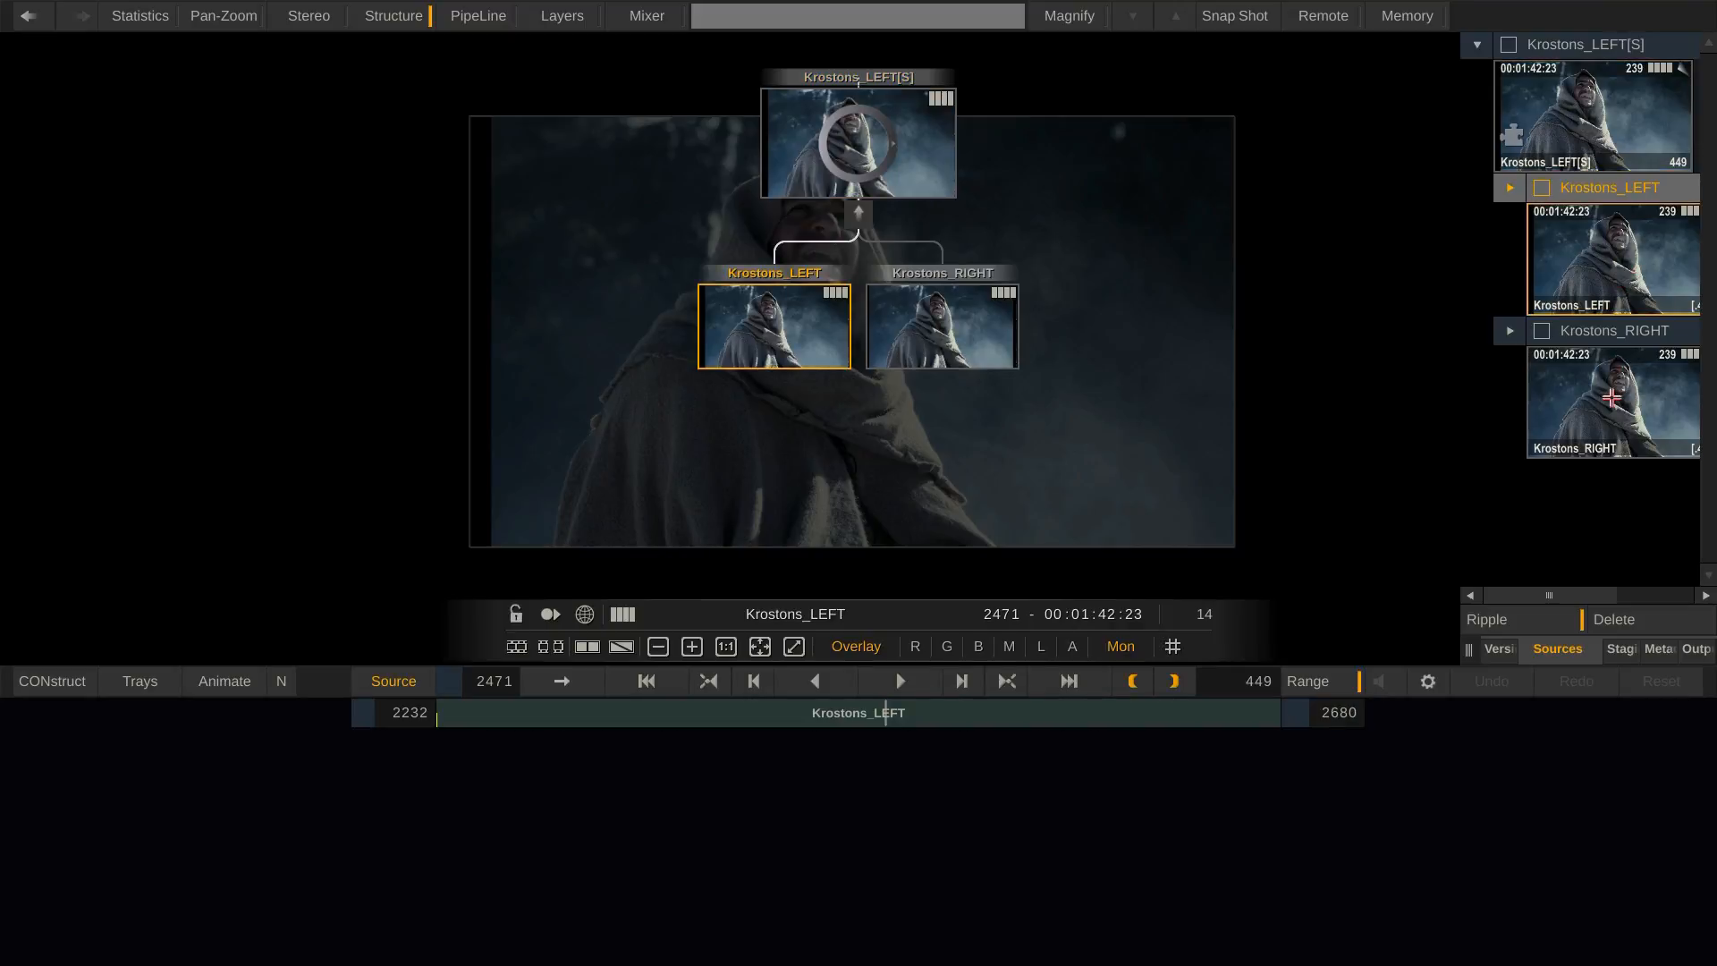
pyautogui.click(1612, 396)
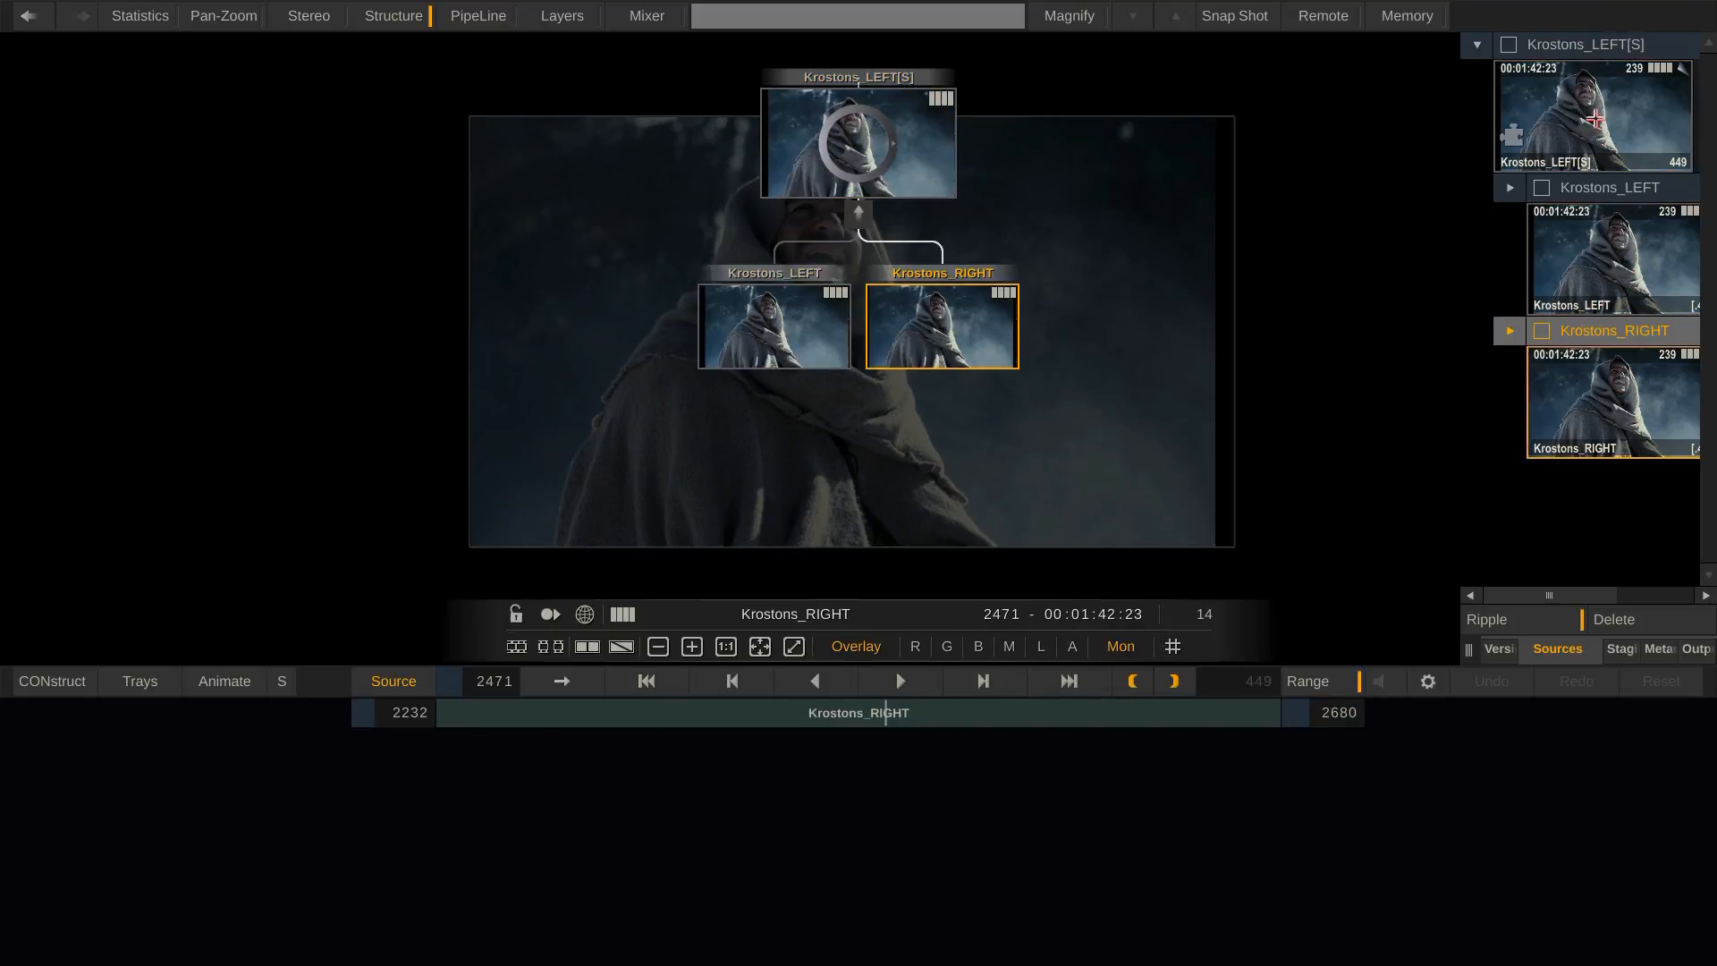
pyautogui.click(1597, 119)
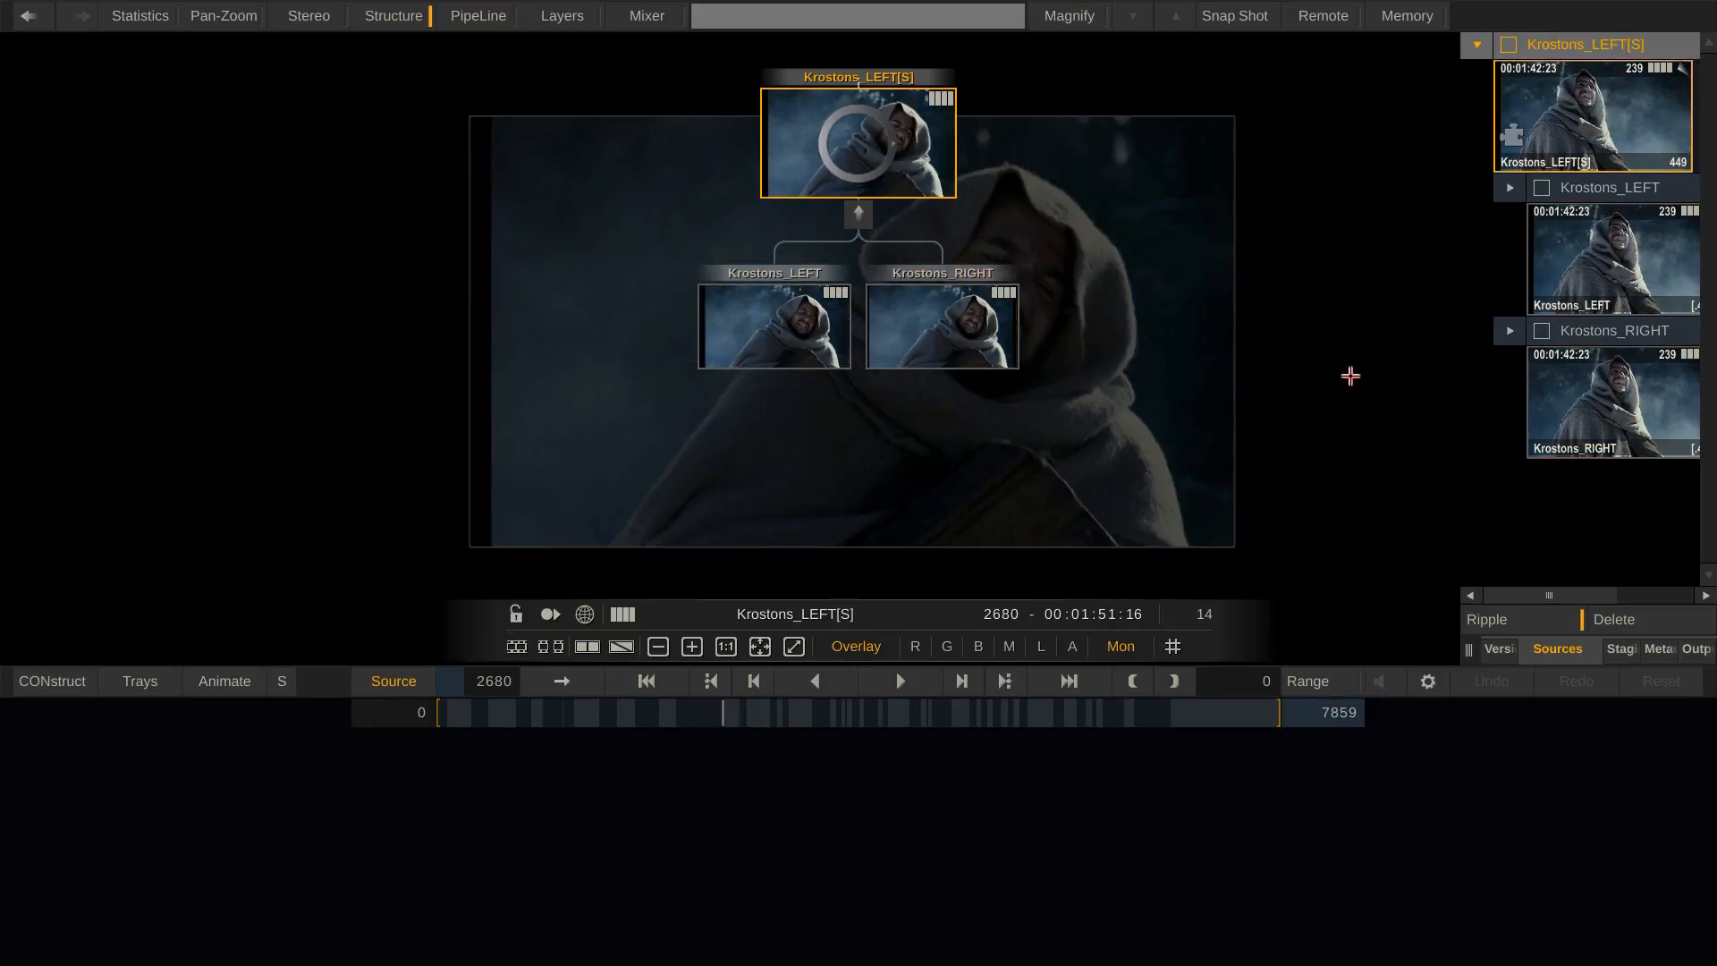
pyautogui.click(394, 16)
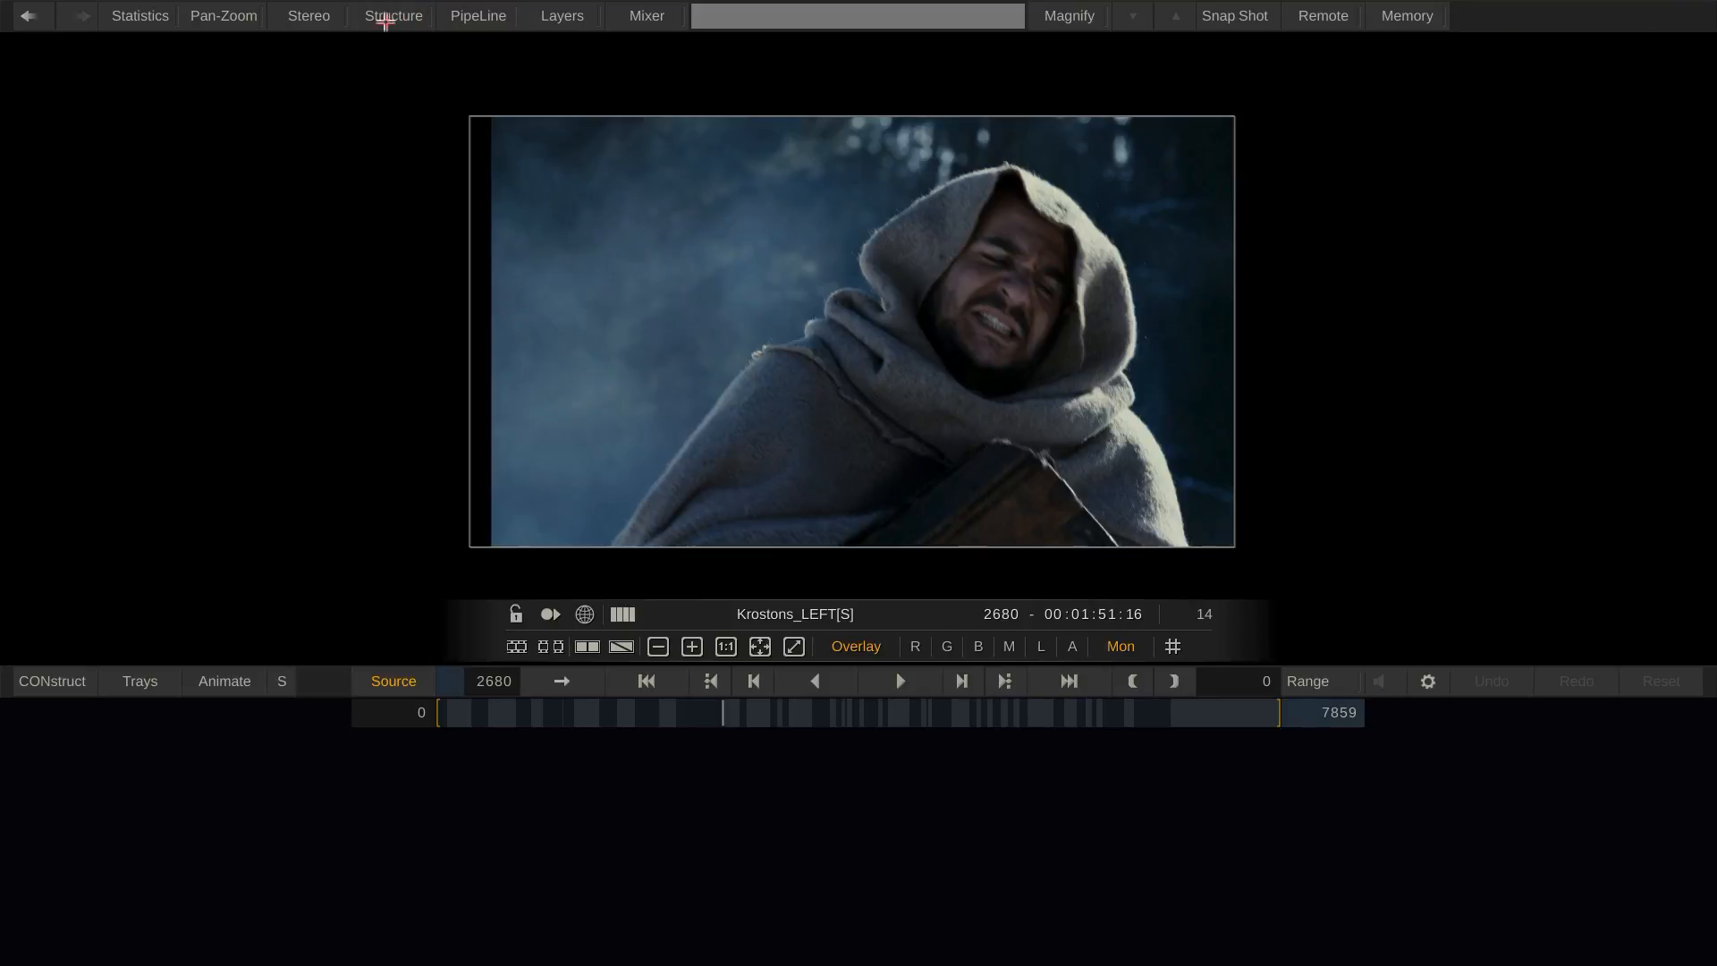
# - Display the stereo controls beside the image and compare the right-eye and left-eye views, finishing on the left eye
pyautogui.click(304, 16)
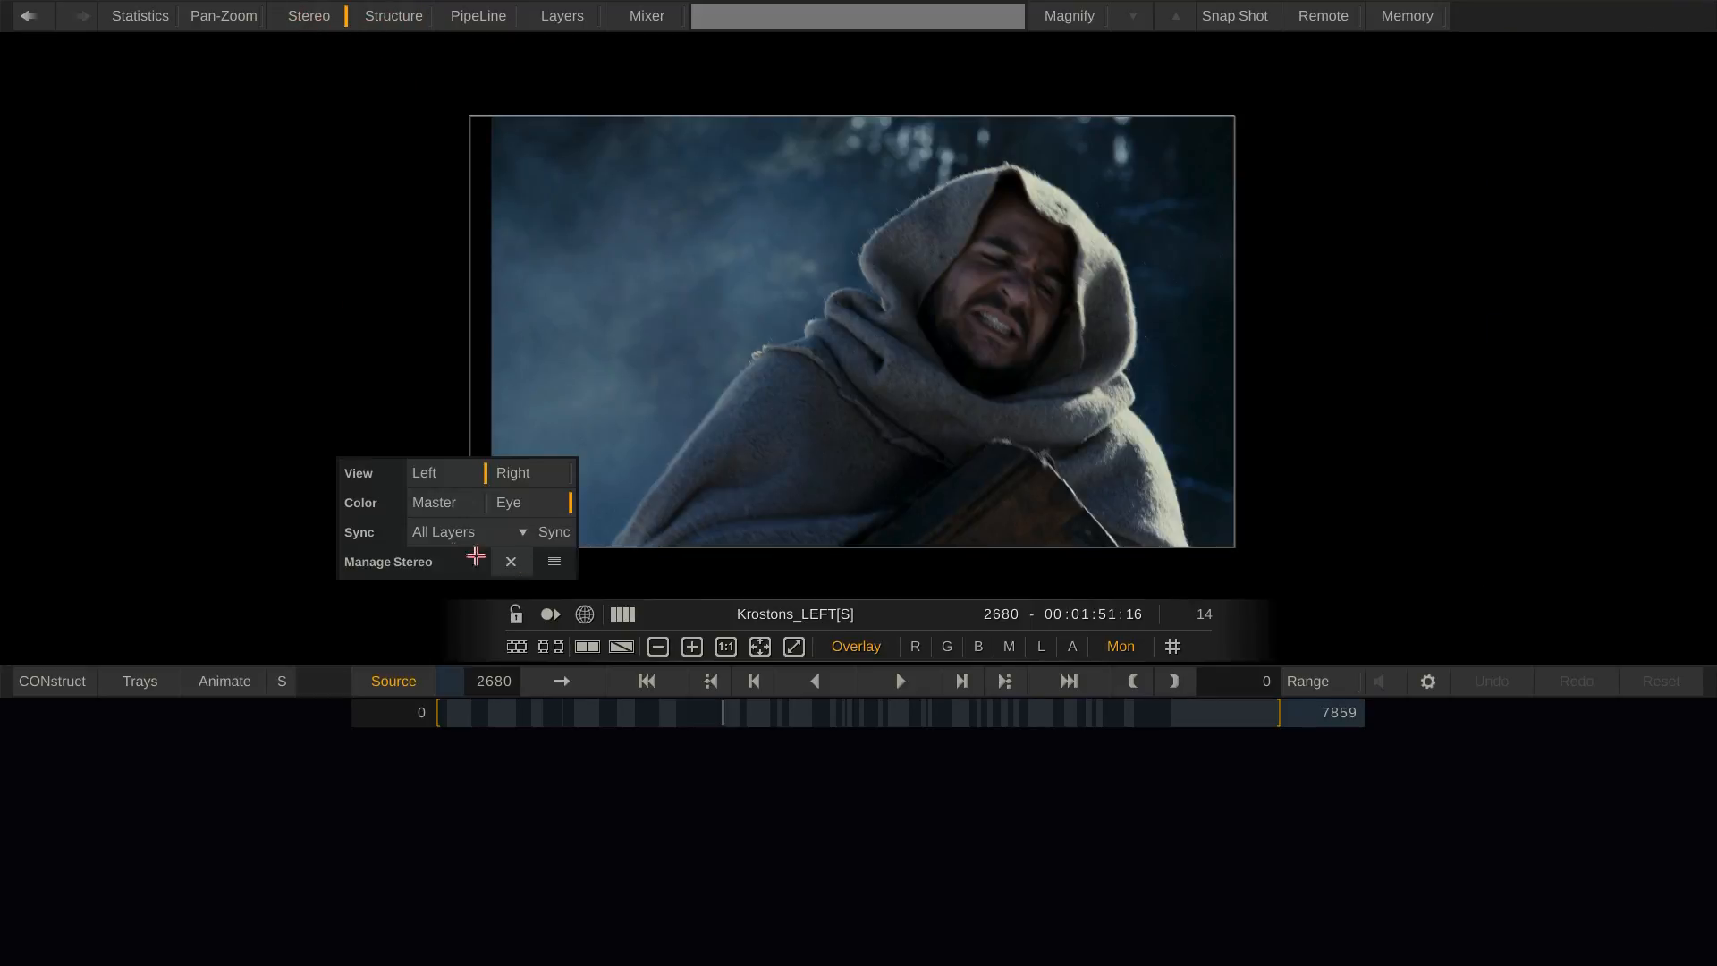
pyautogui.moveTo(551, 565); pyautogui.dragTo(1462, 162)
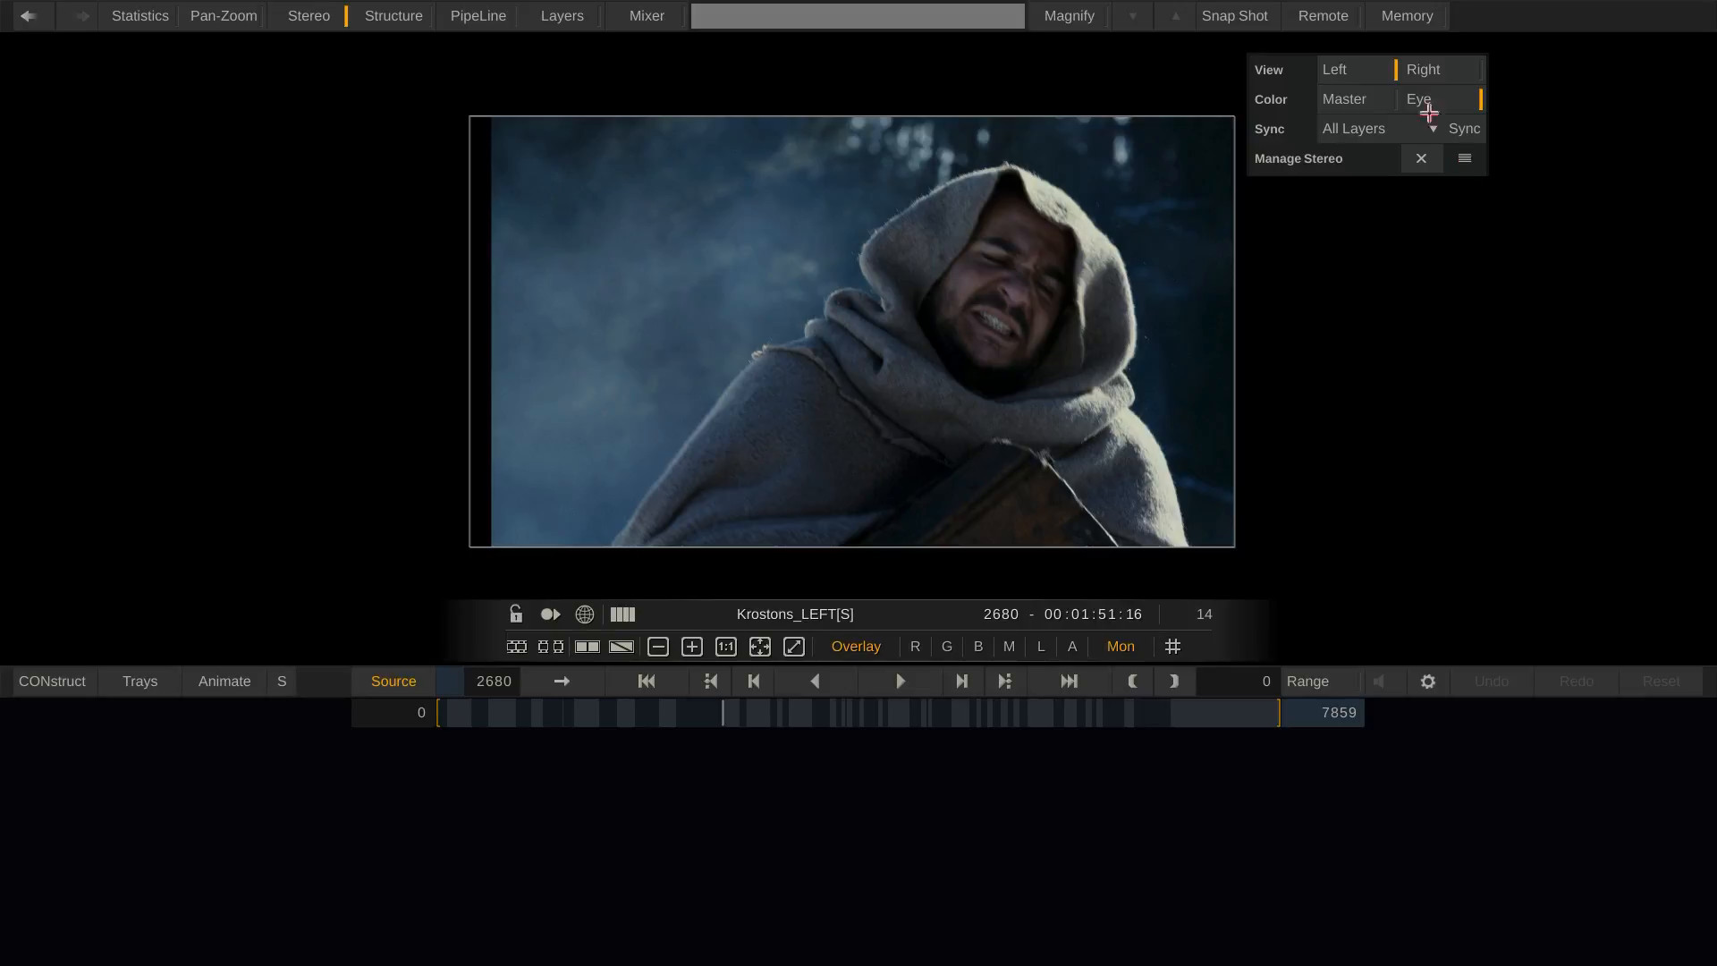
pyautogui.click(1432, 70)
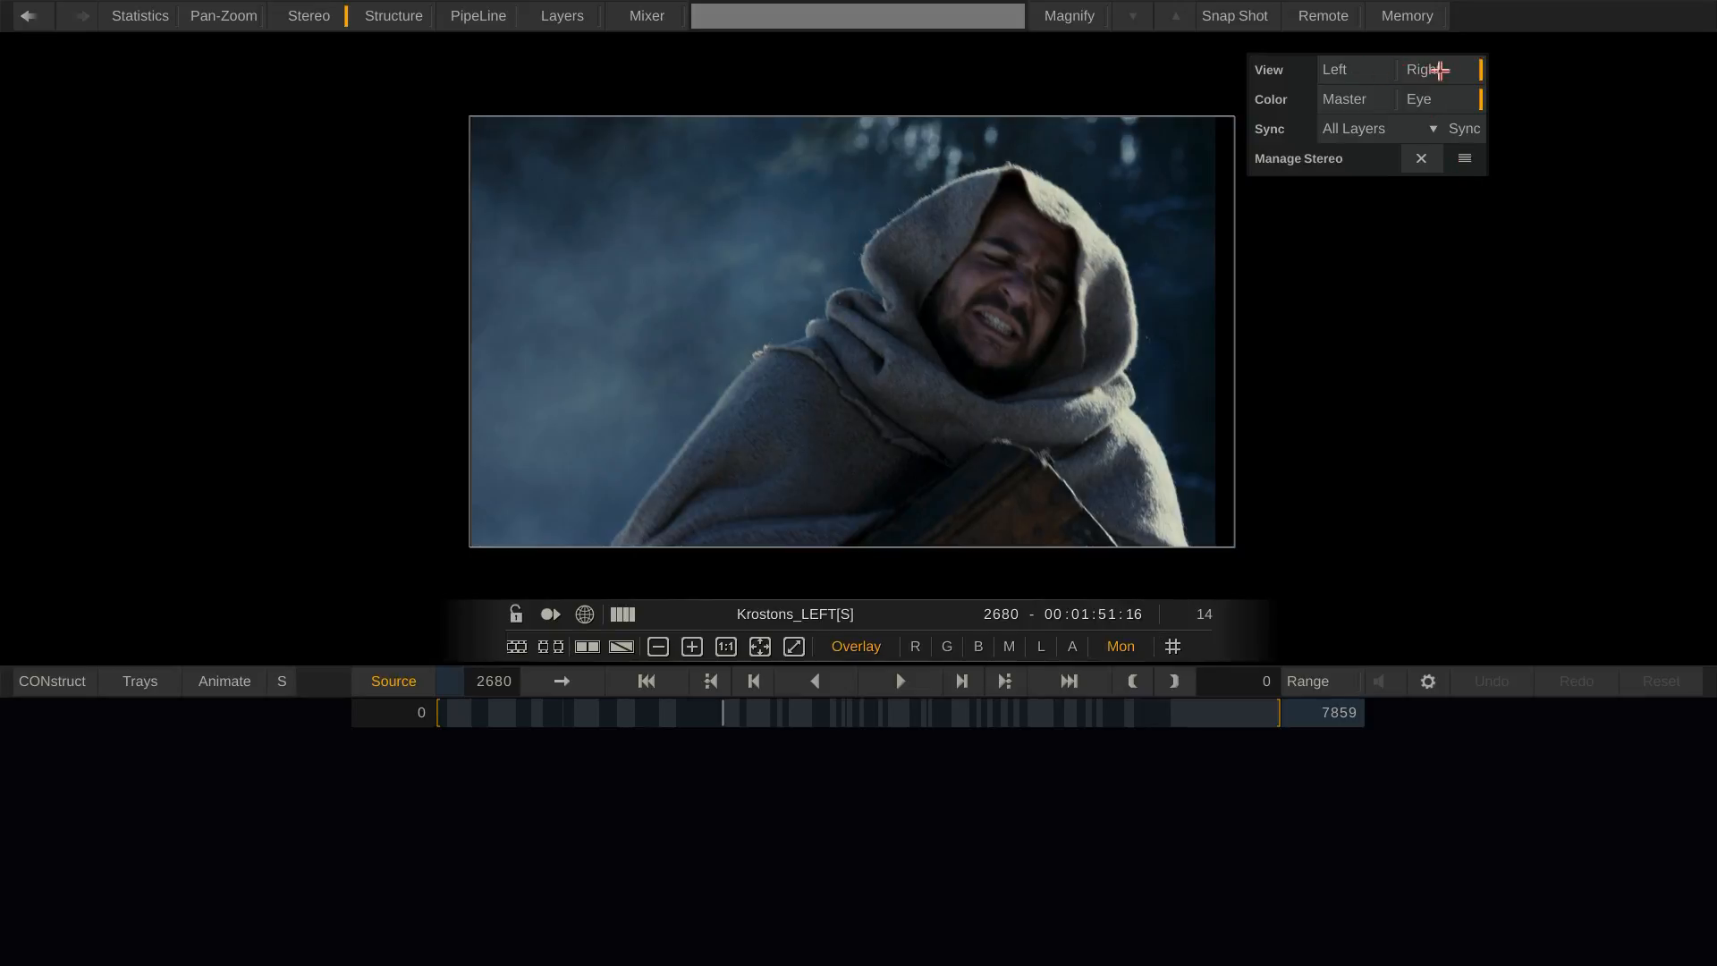
pyautogui.click(1341, 70)
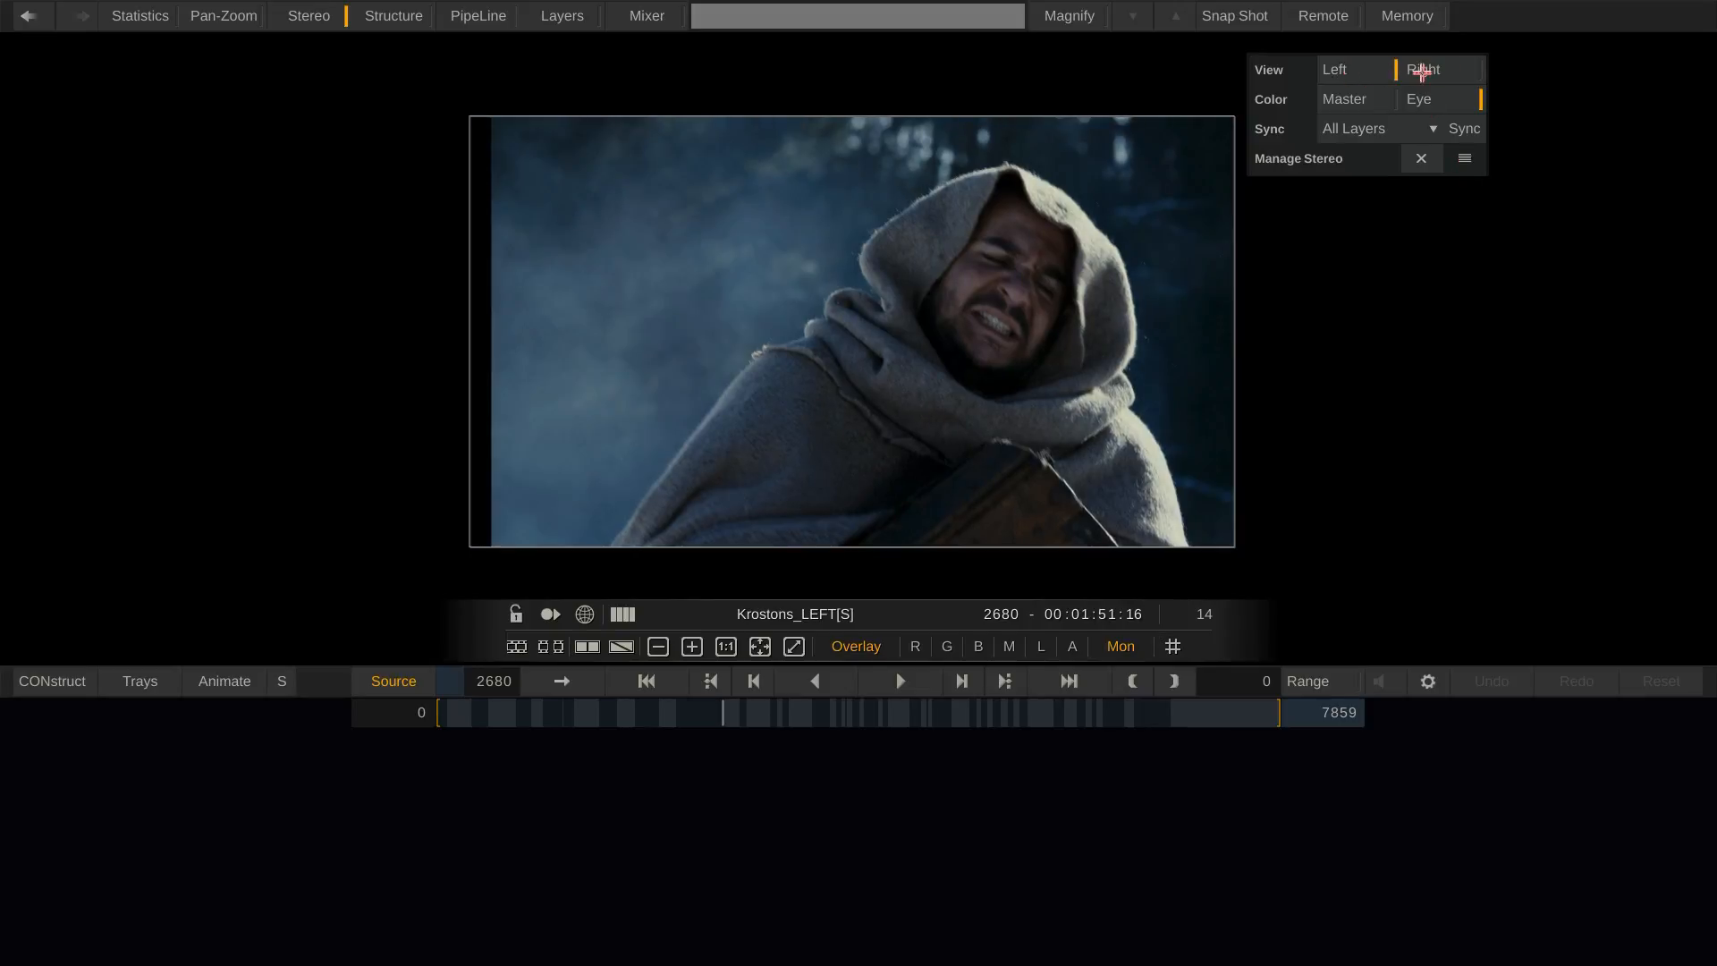
pyautogui.click(1420, 71)
pyautogui.click(1341, 70)
pyautogui.click(1351, 99)
pyautogui.moveTo(1715, 246)
pyautogui.click(1454, 68)
pyautogui.click(1363, 68)
# - Grade the eyes separately, setting the left eye's red gamma to about 1.578 and the right eye's blue gamma to about 1.595
pyautogui.rightClick(1274, 280)
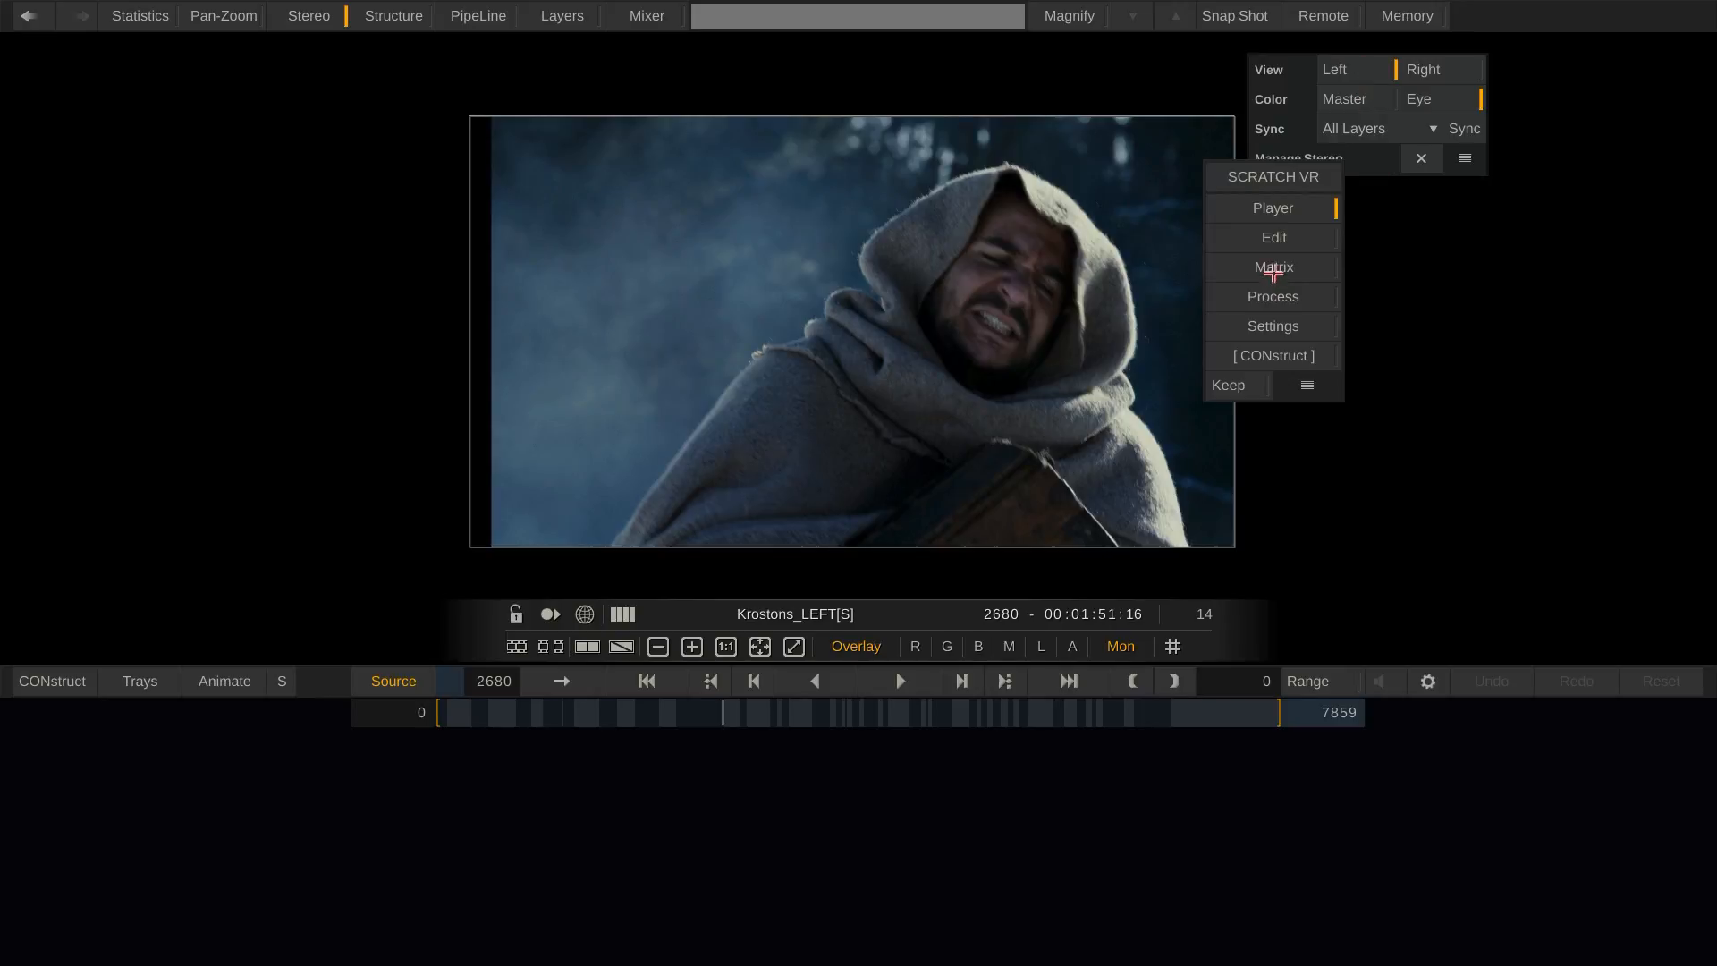
pyautogui.click(1243, 309)
pyautogui.click(259, 771)
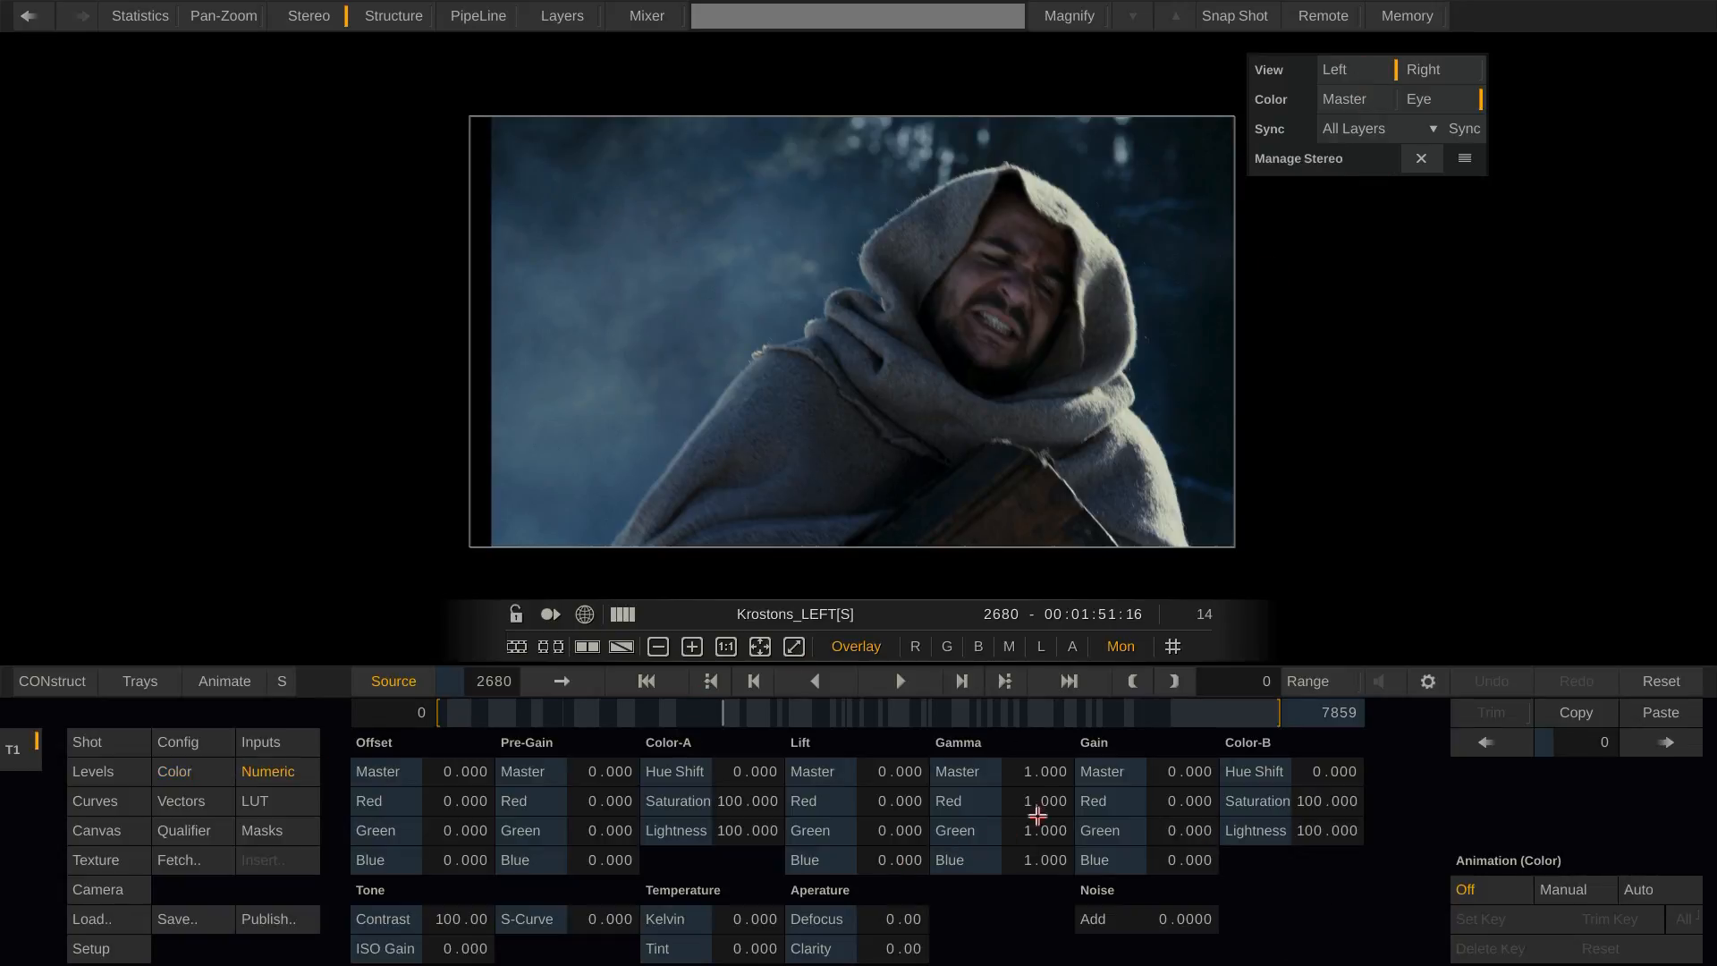
pyautogui.moveTo(1045, 800); pyautogui.dragTo(1055, 730)
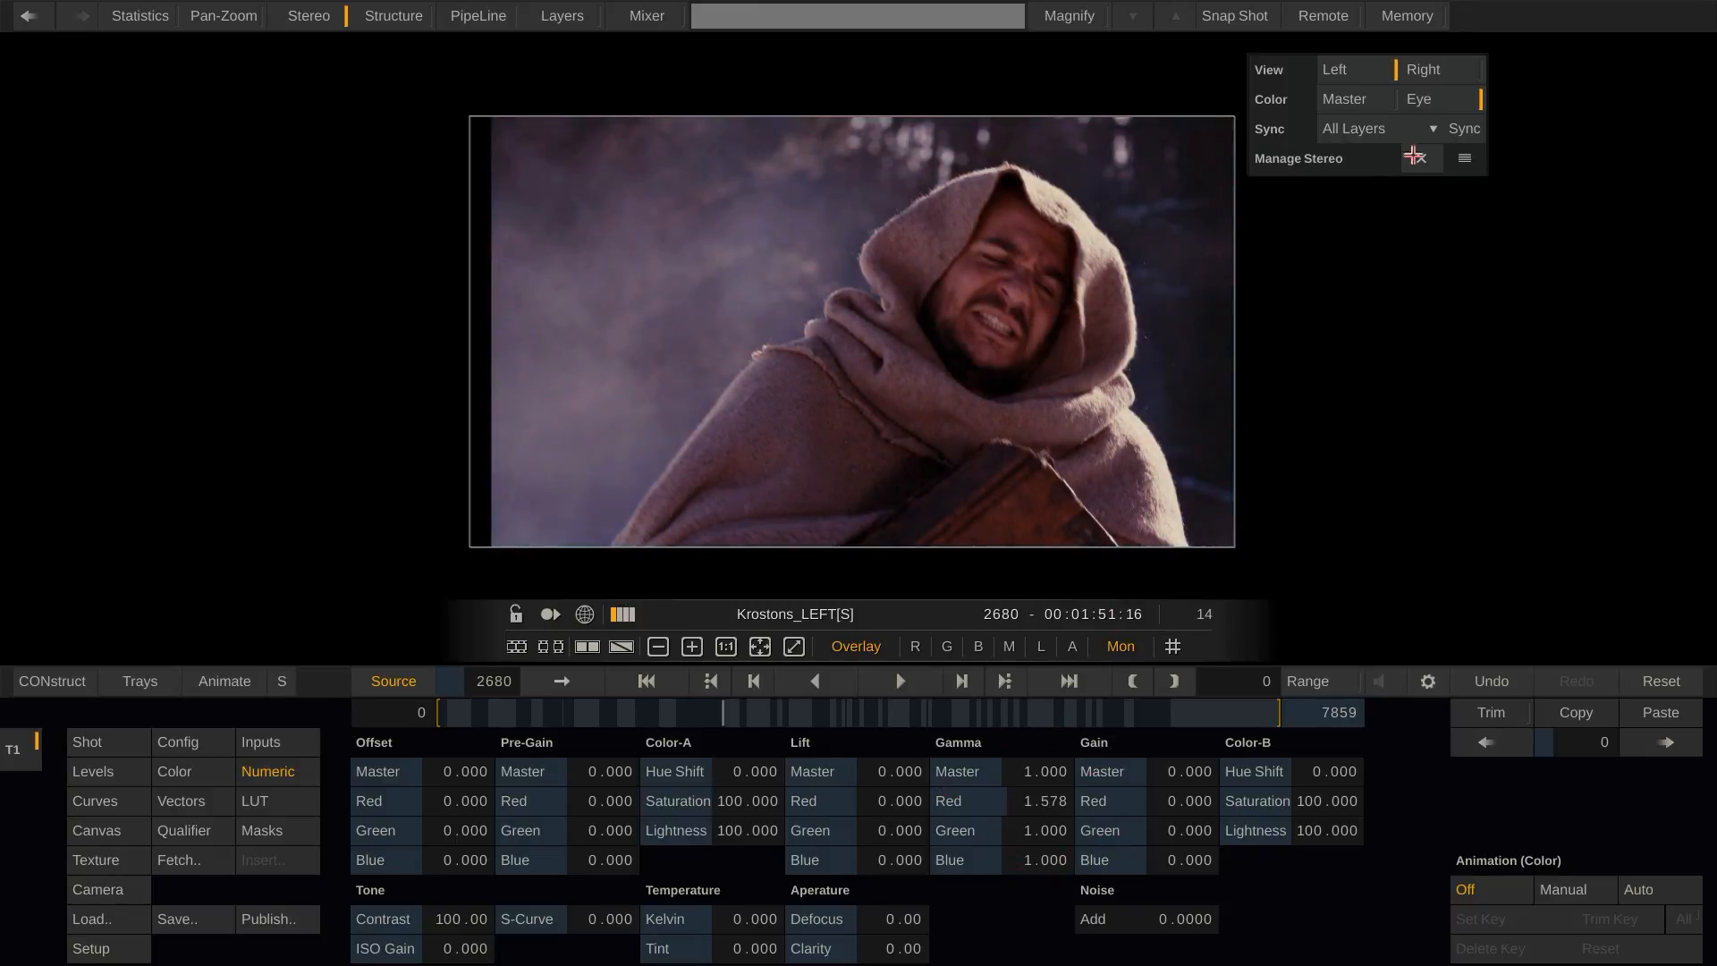
pyautogui.click(1442, 77)
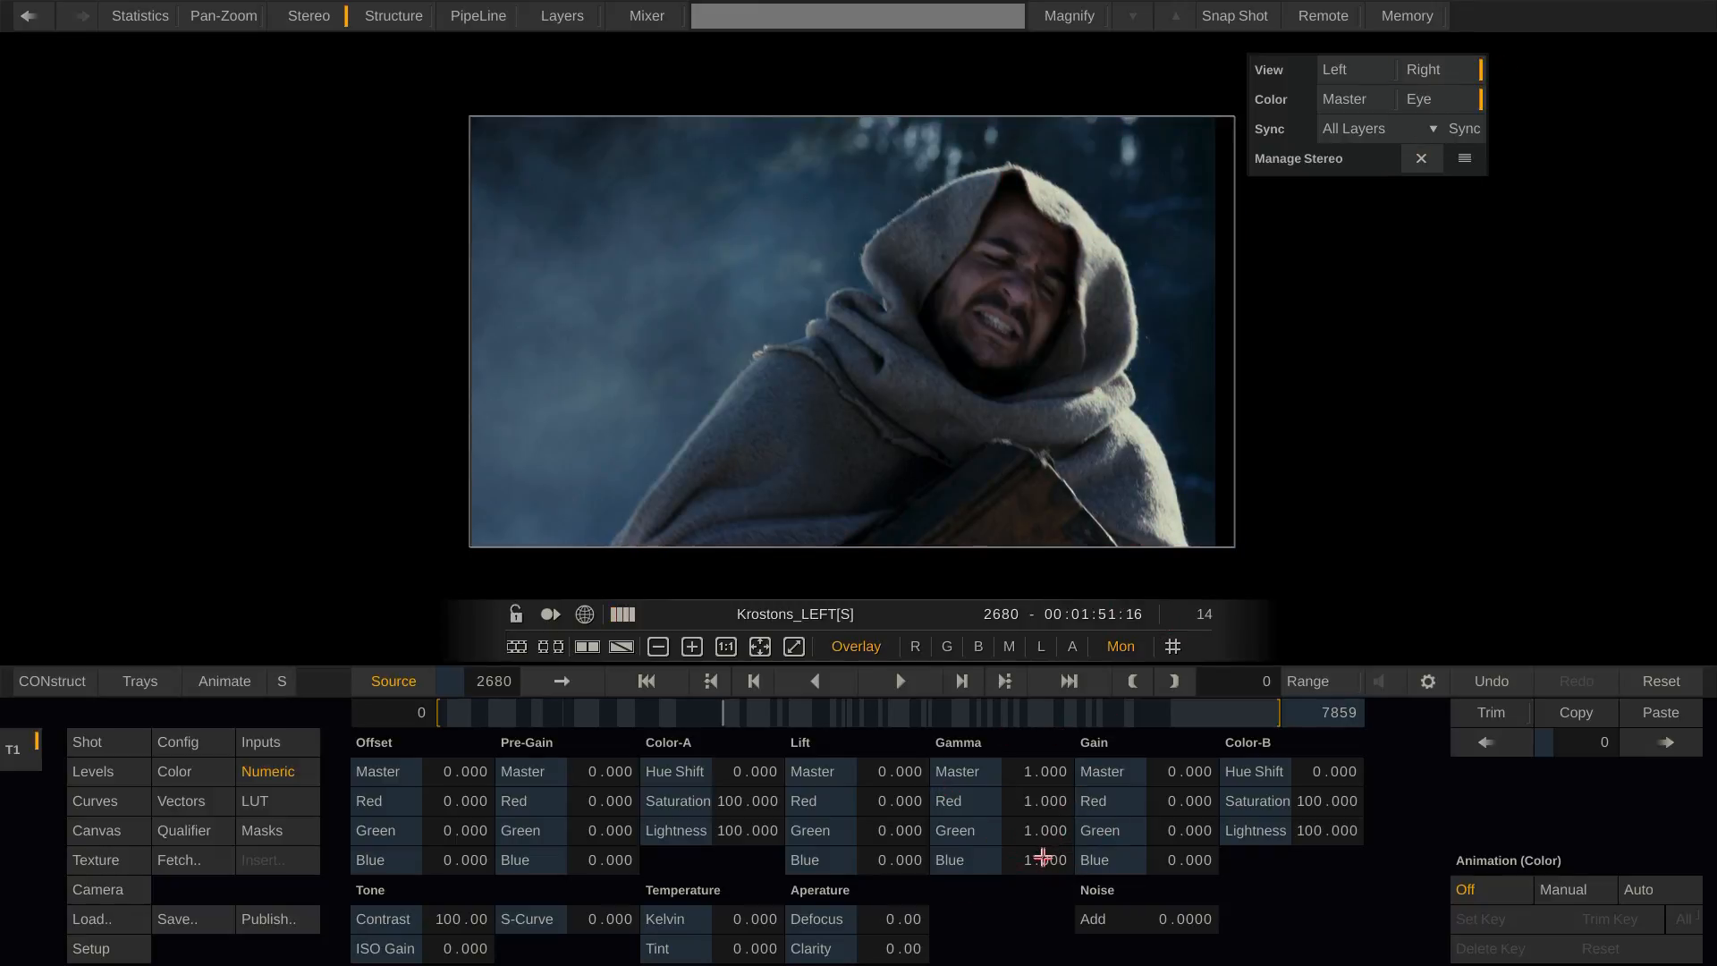
pyautogui.moveTo(999, 831); pyautogui.dragTo(1060, 792)
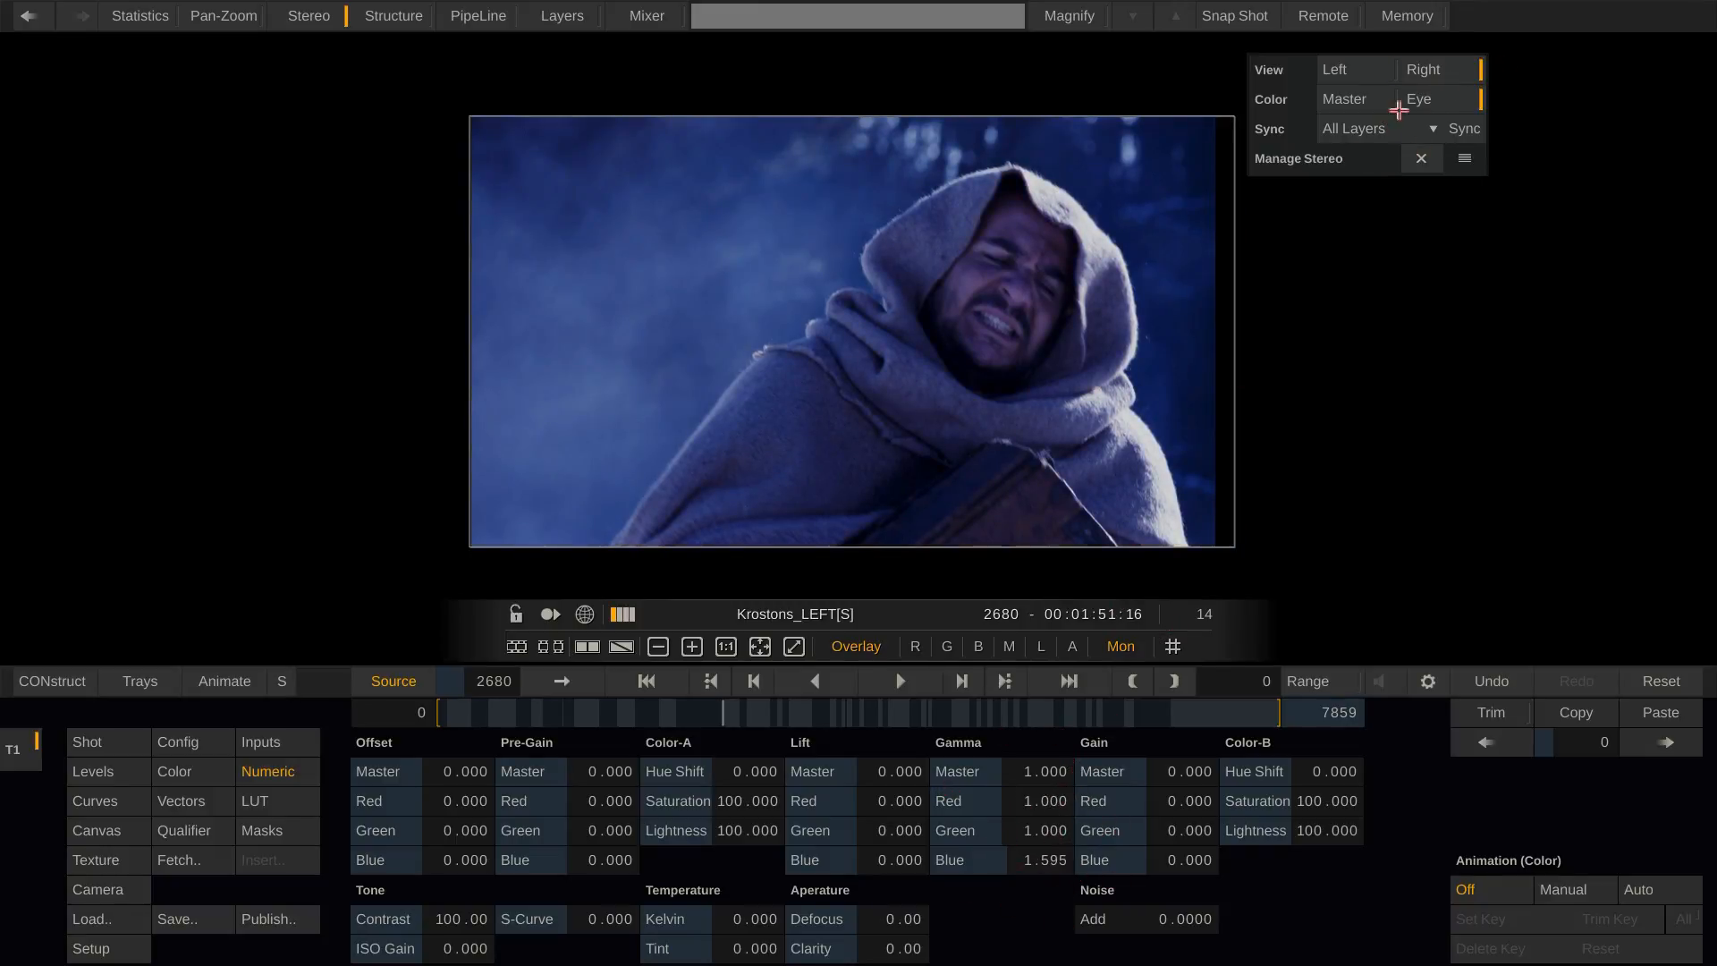
# - Switch stereo grading to Master colour, set the master gamma to about 0.616 and compare both eyes
pyautogui.click(1353, 101)
pyautogui.moveTo(1043, 773); pyautogui.dragTo(1008, 763)
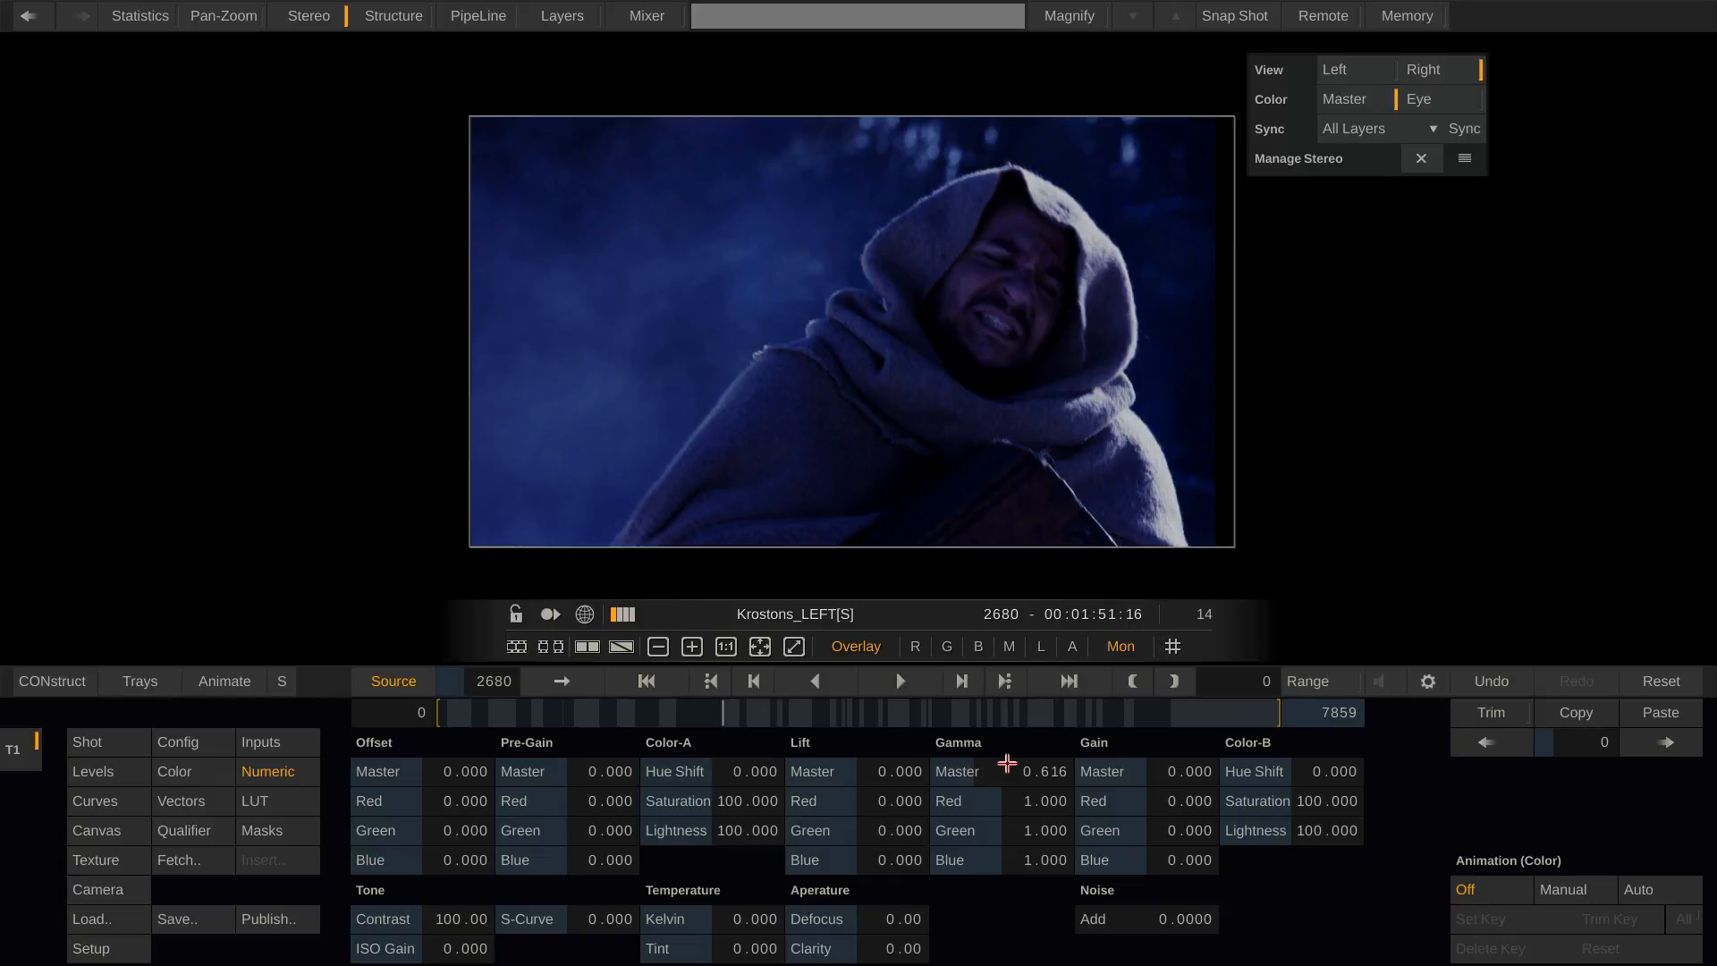
pyautogui.click(1342, 69)
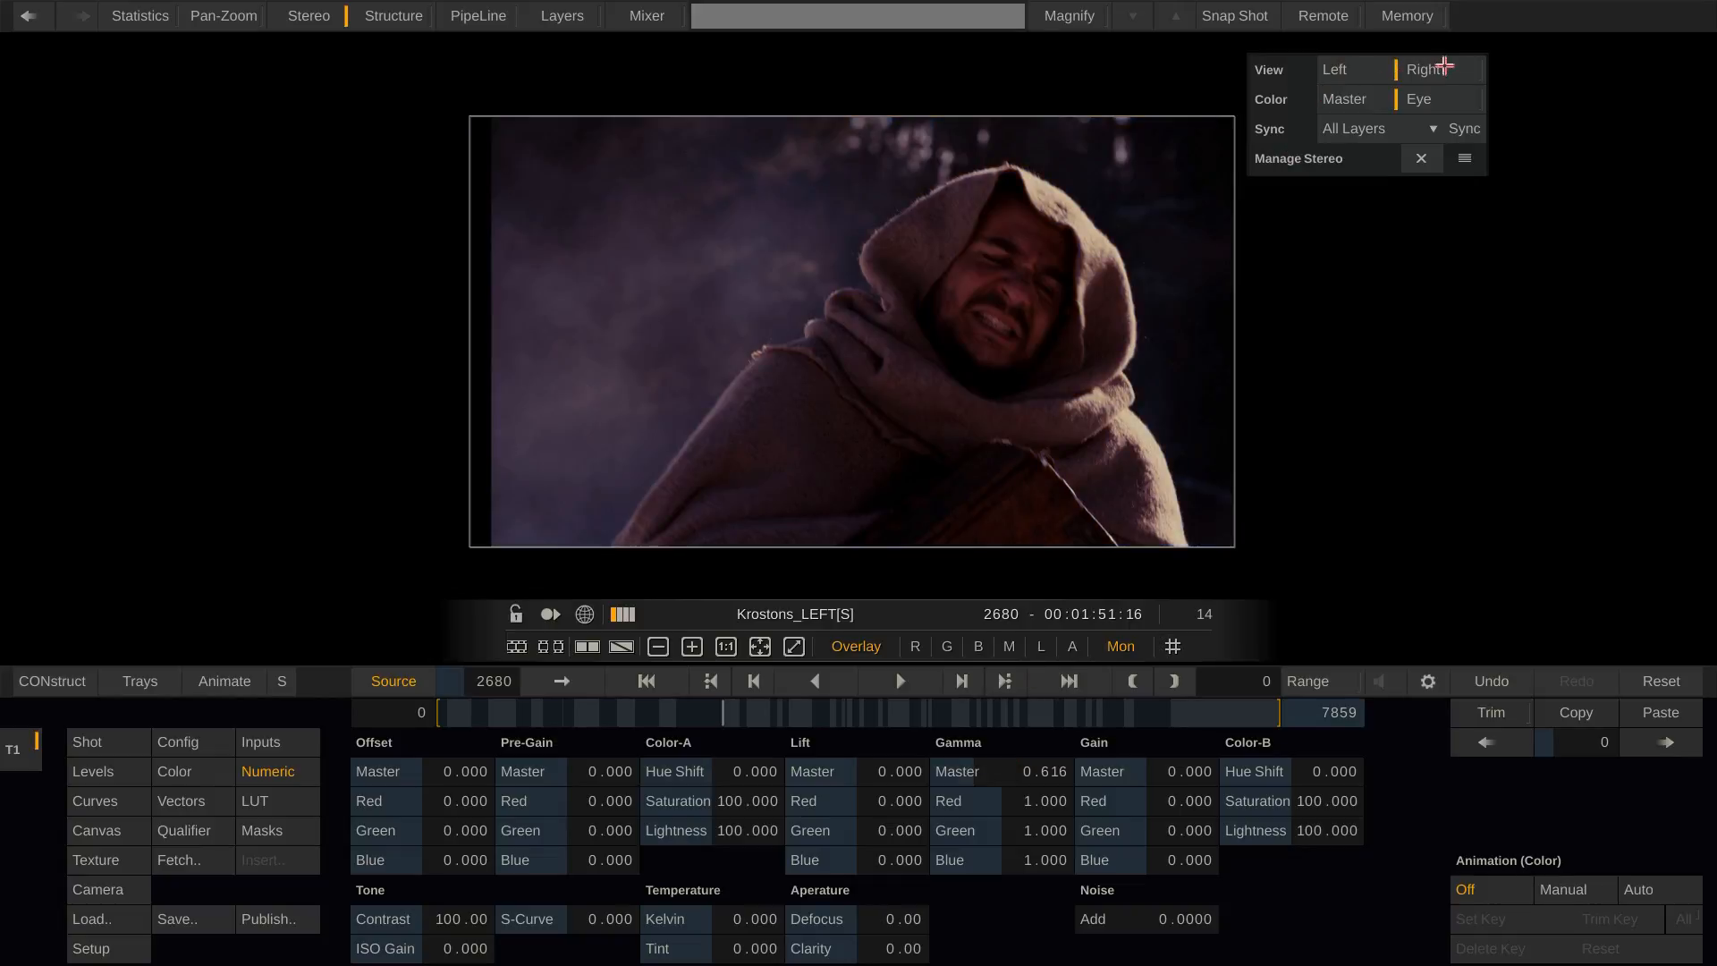
pyautogui.click(1444, 68)
pyautogui.click(1361, 69)
# - Readjust the shared master gamma to about 1.073, comparing the right and left eyes
pyautogui.moveTo(1050, 766); pyautogui.dragTo(1012, 828)
pyautogui.click(1455, 65)
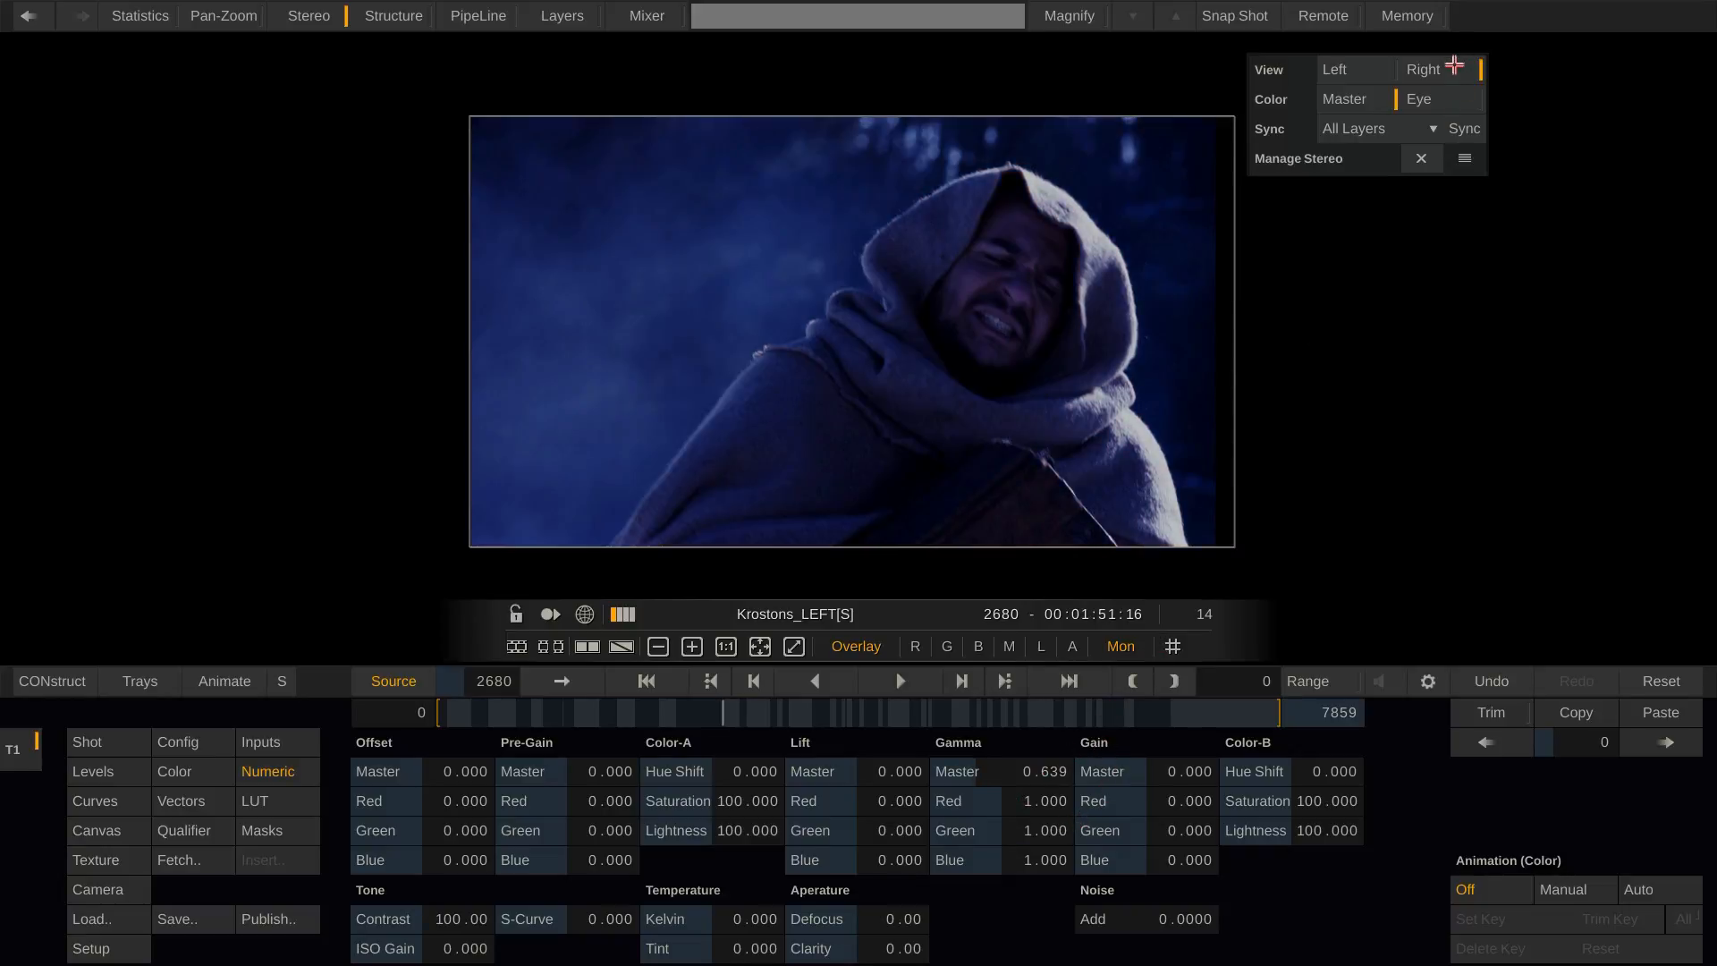
pyautogui.click(1359, 73)
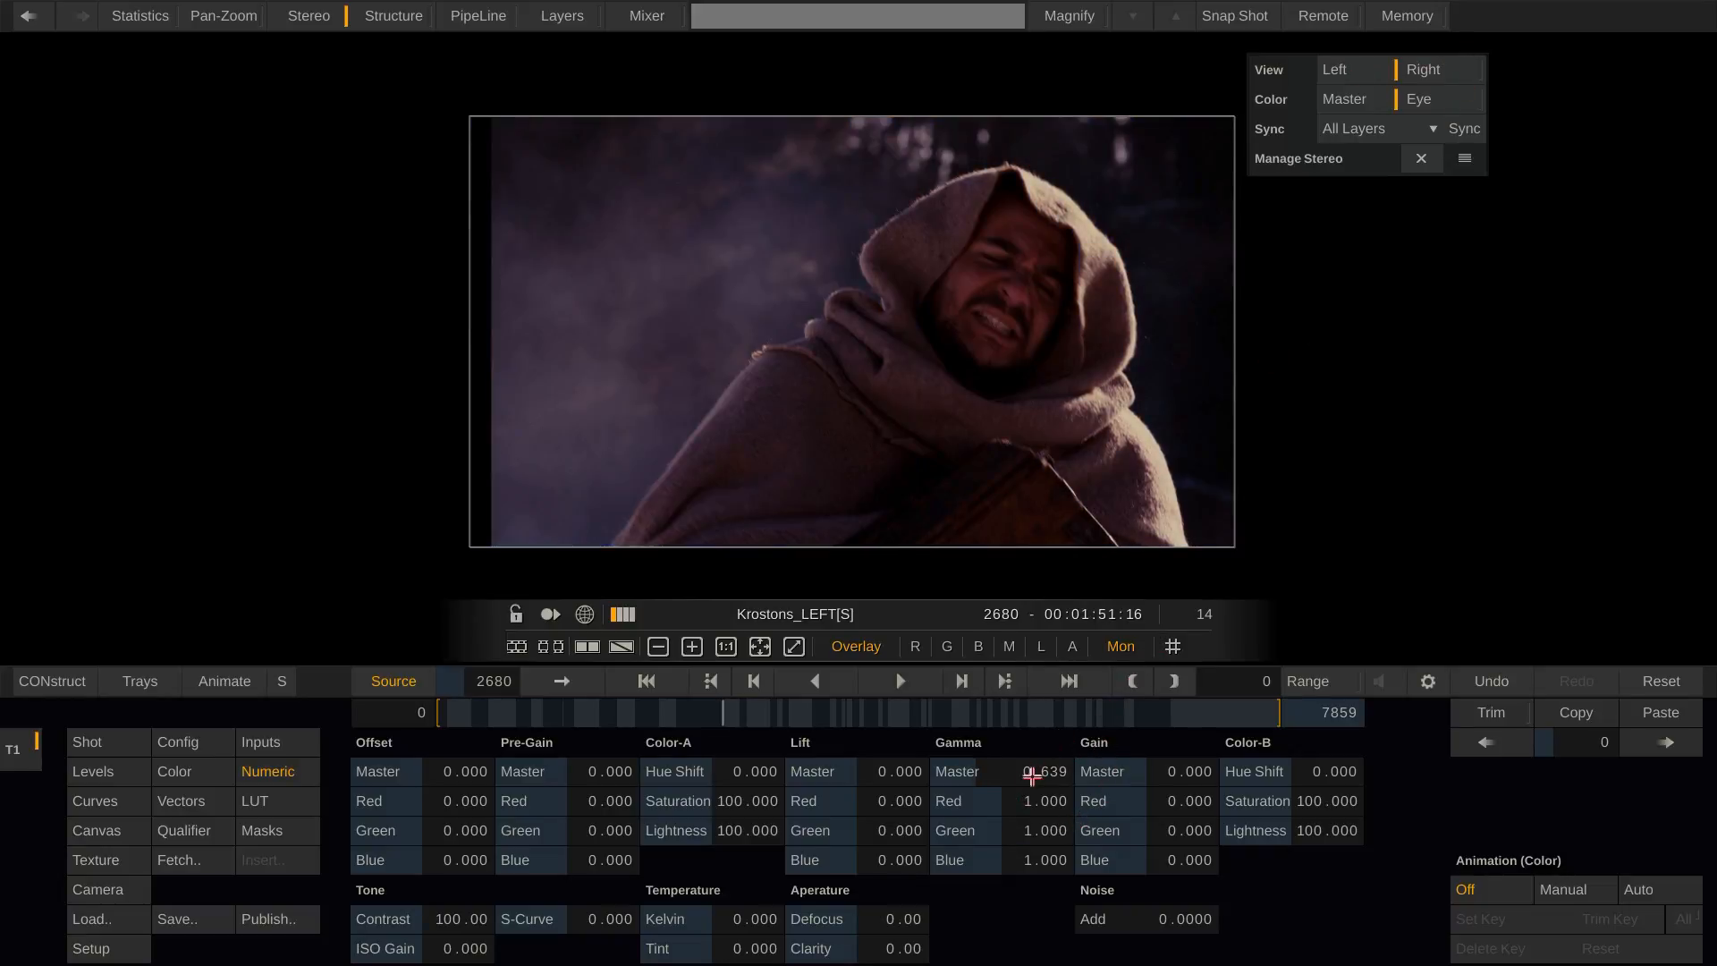
pyautogui.moveTo(1031, 775); pyautogui.dragTo(1121, 722)
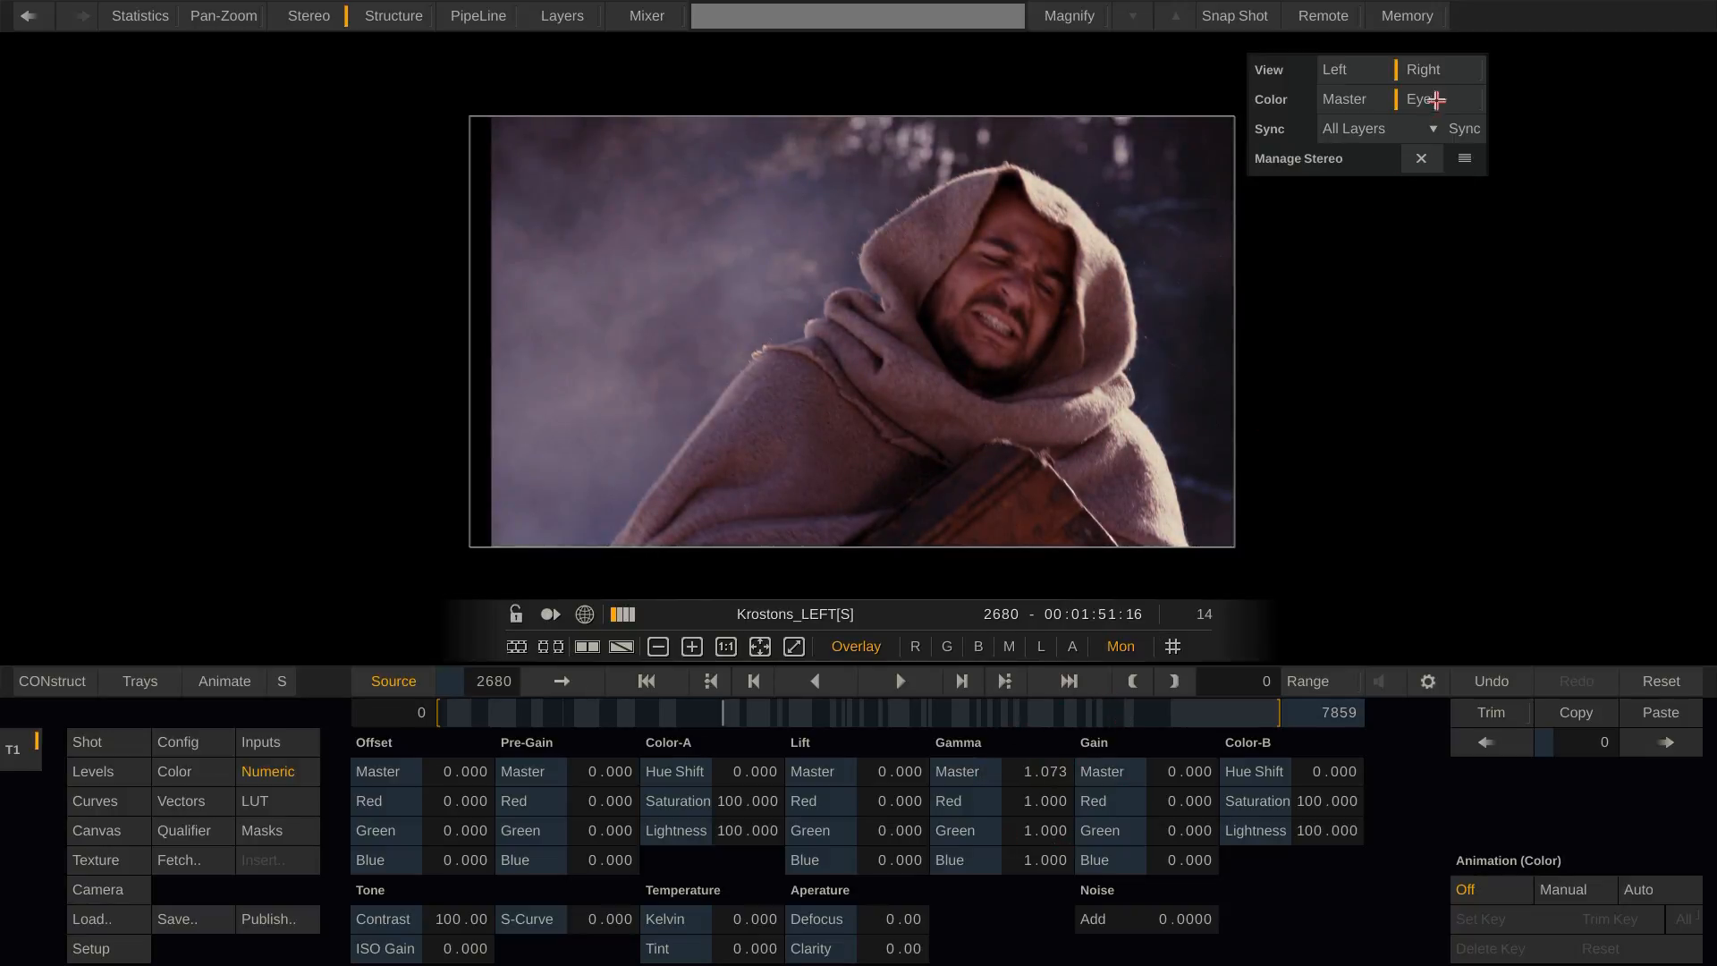
pyautogui.click(1449, 74)
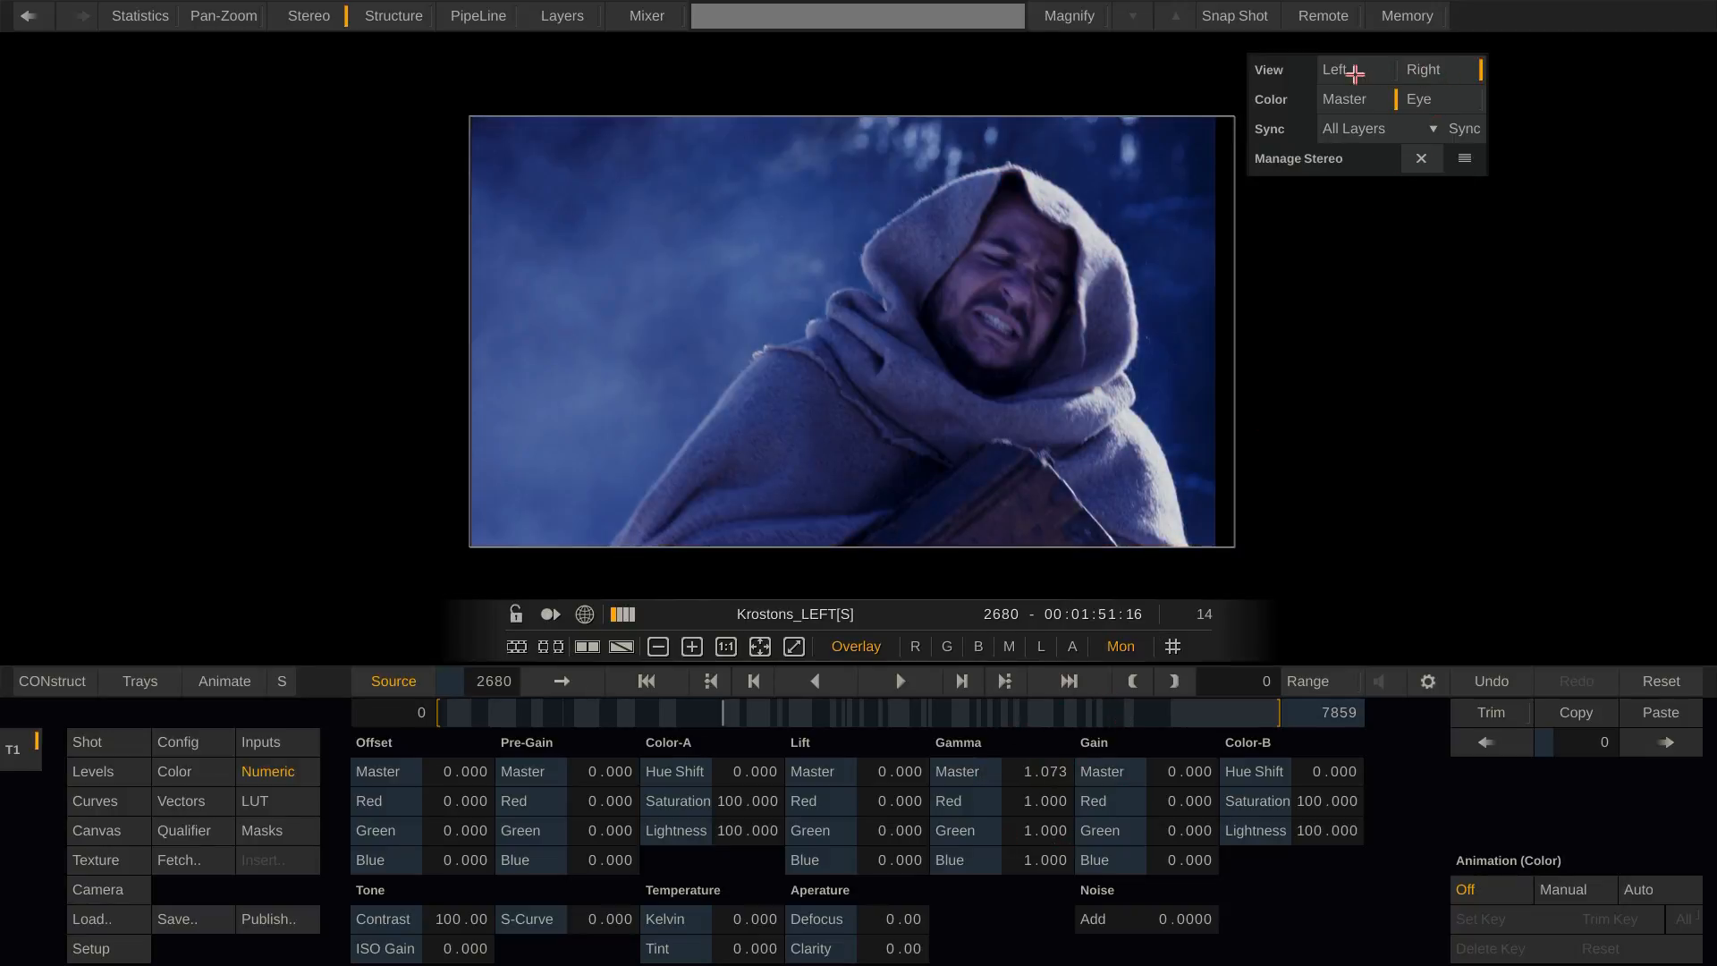
pyautogui.click(1355, 74)
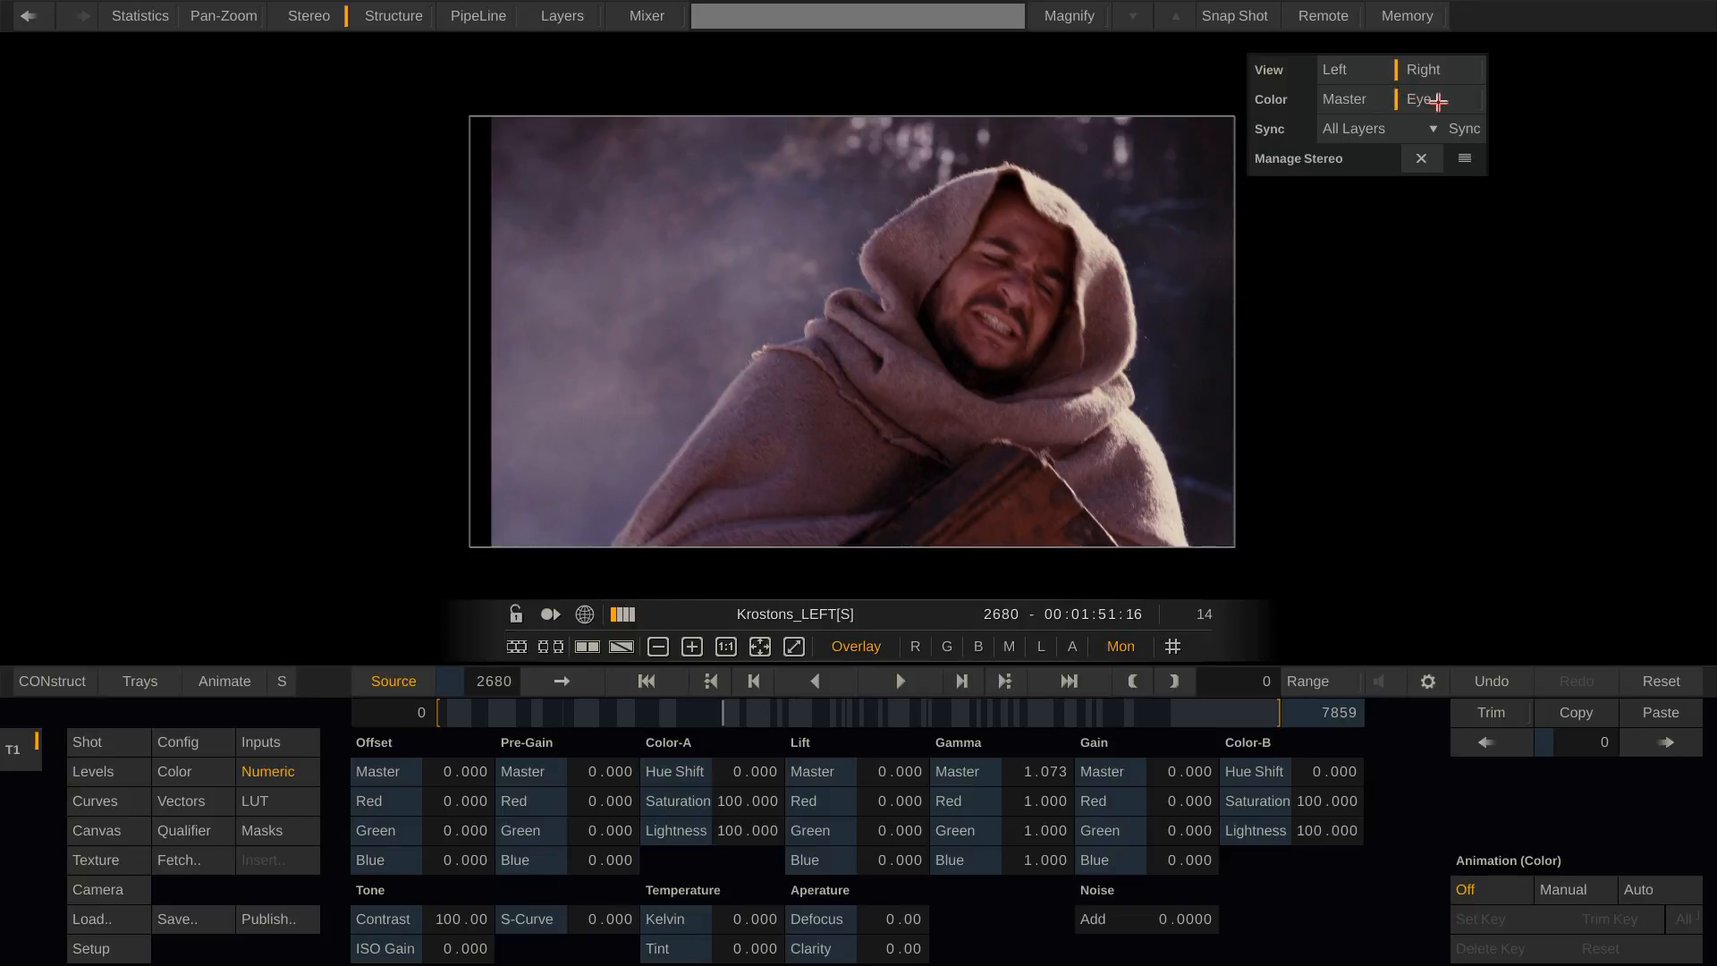
# - Switch stereo grading to Eye colour and show a dual view with its stereo mode set to Right
pyautogui.click(1438, 101)
pyautogui.press('d')
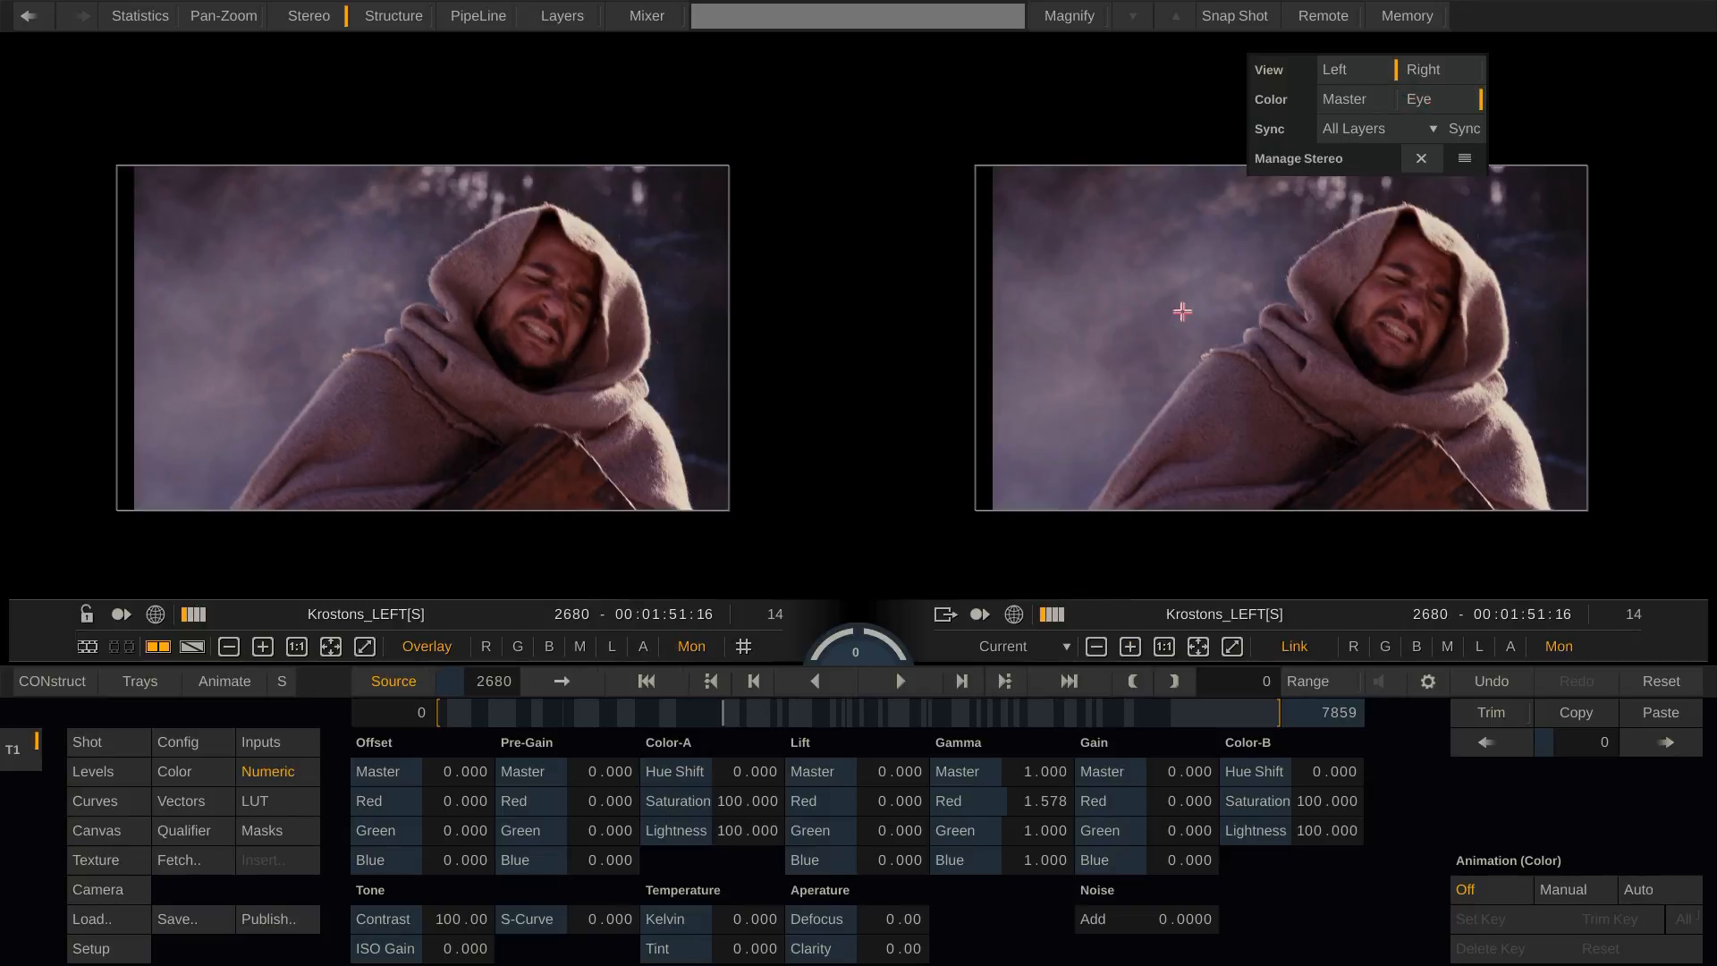
pyautogui.rightClick(853, 364)
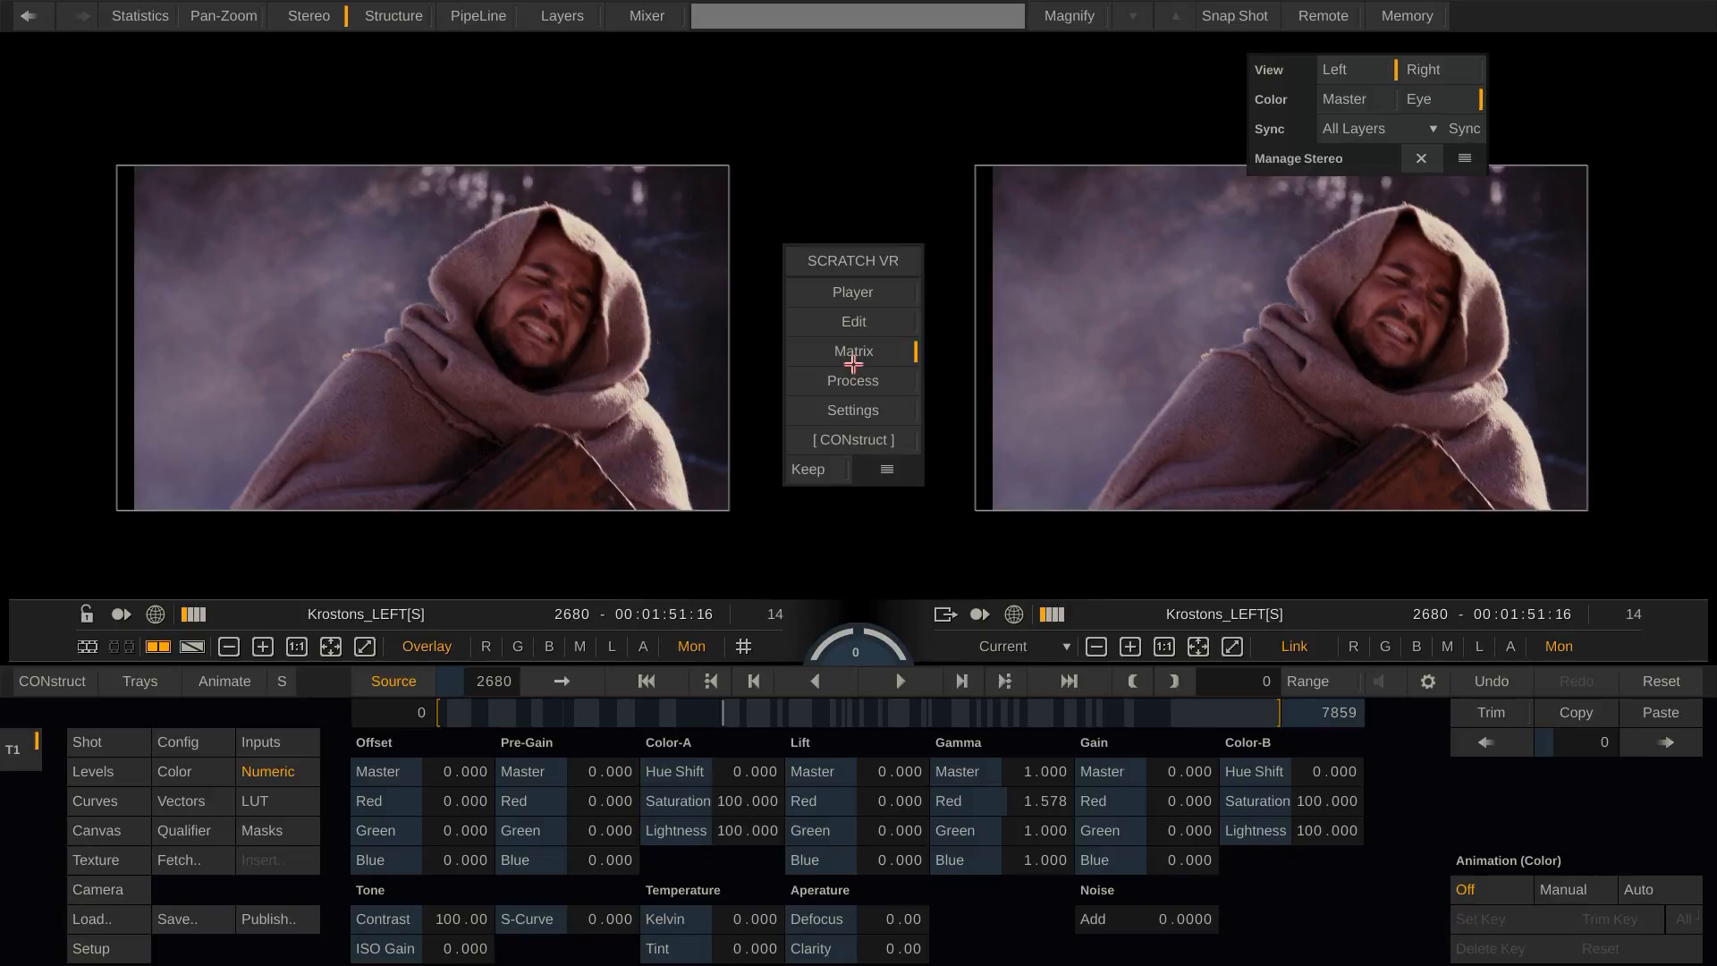
pyautogui.click(872, 417)
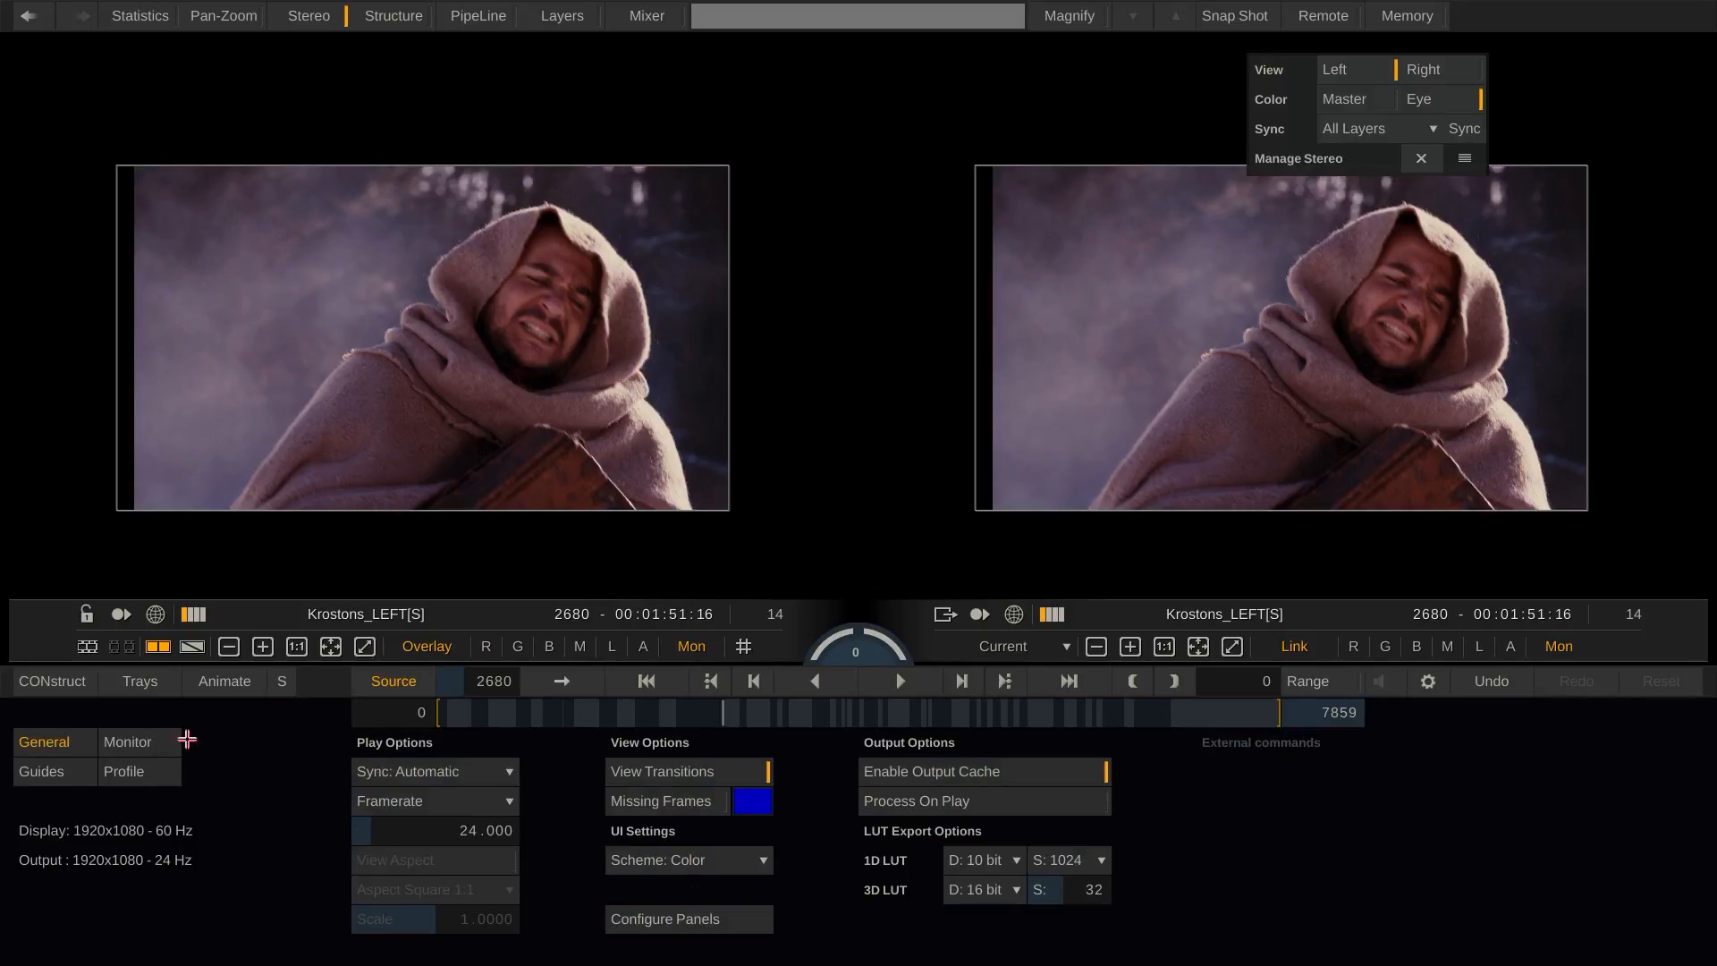
pyautogui.click(136, 741)
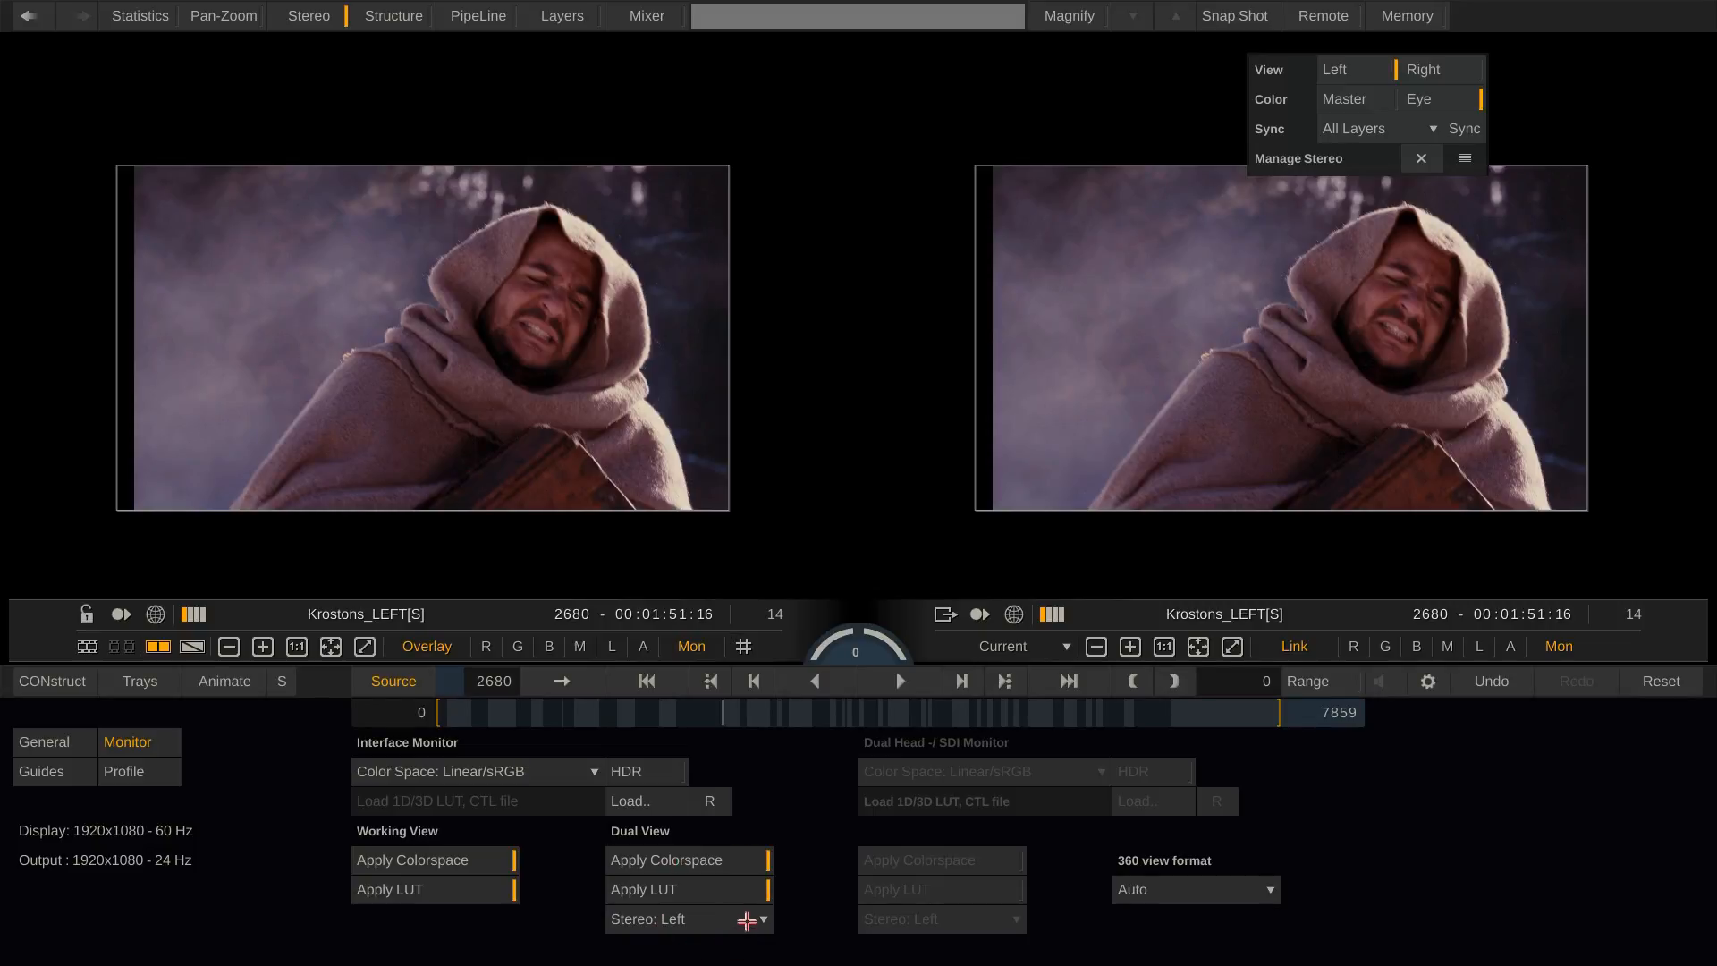
pyautogui.click(747, 921)
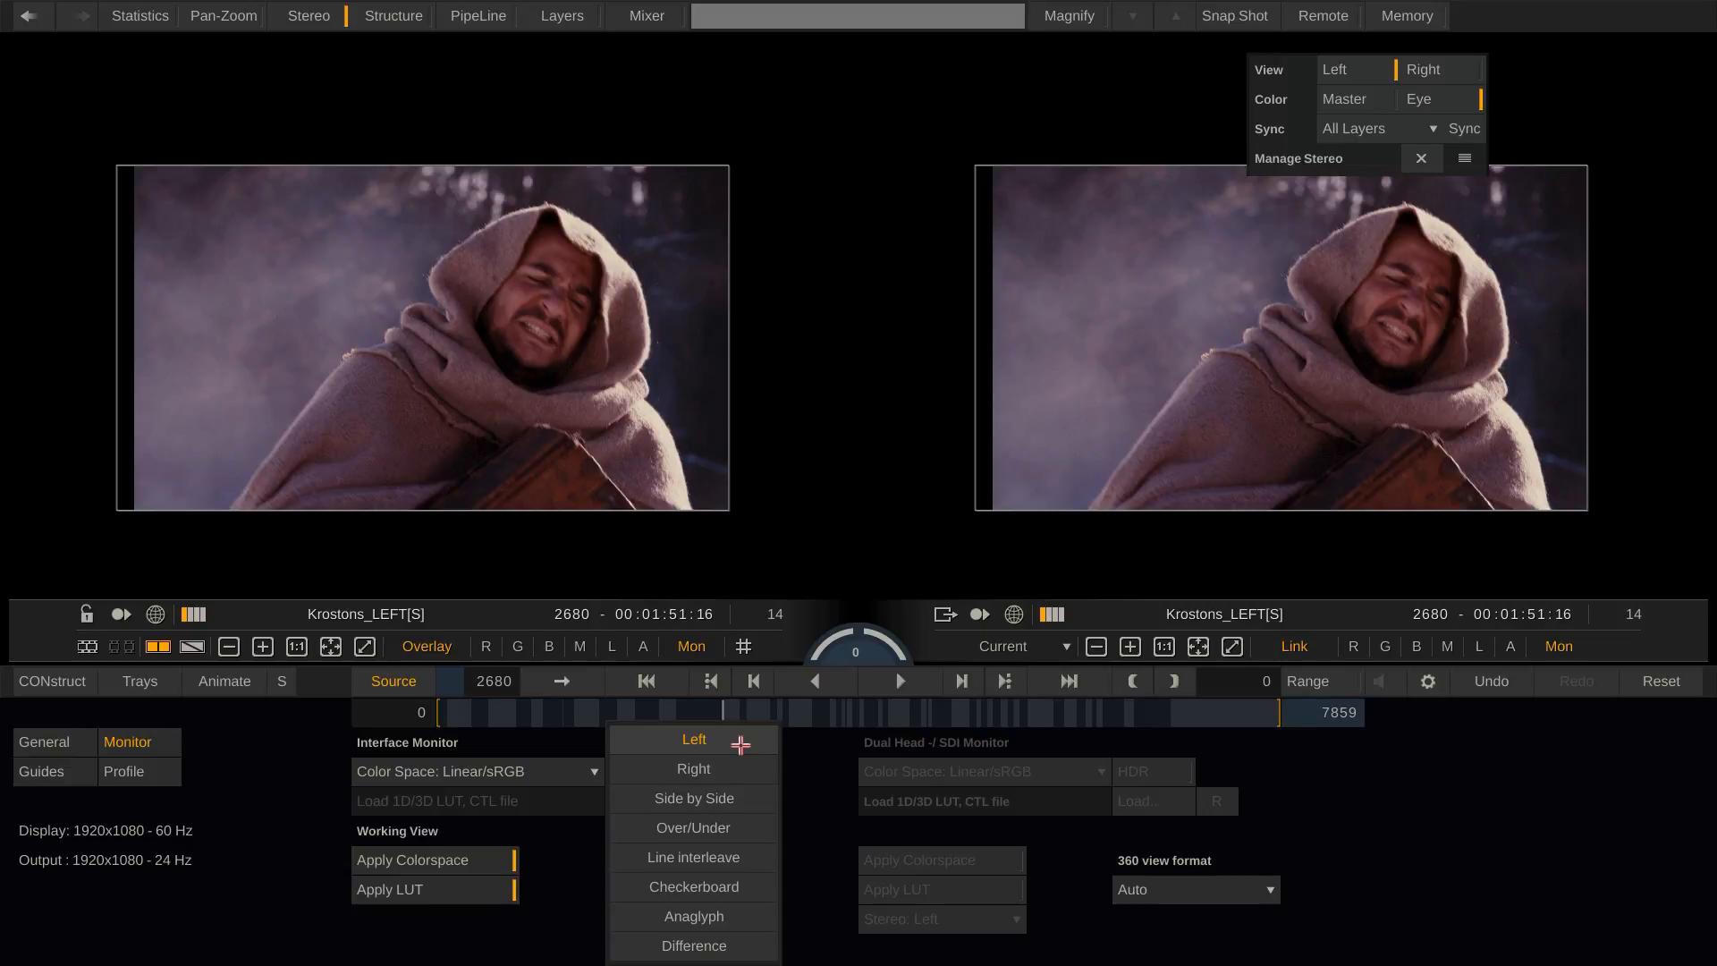
pyautogui.click(738, 769)
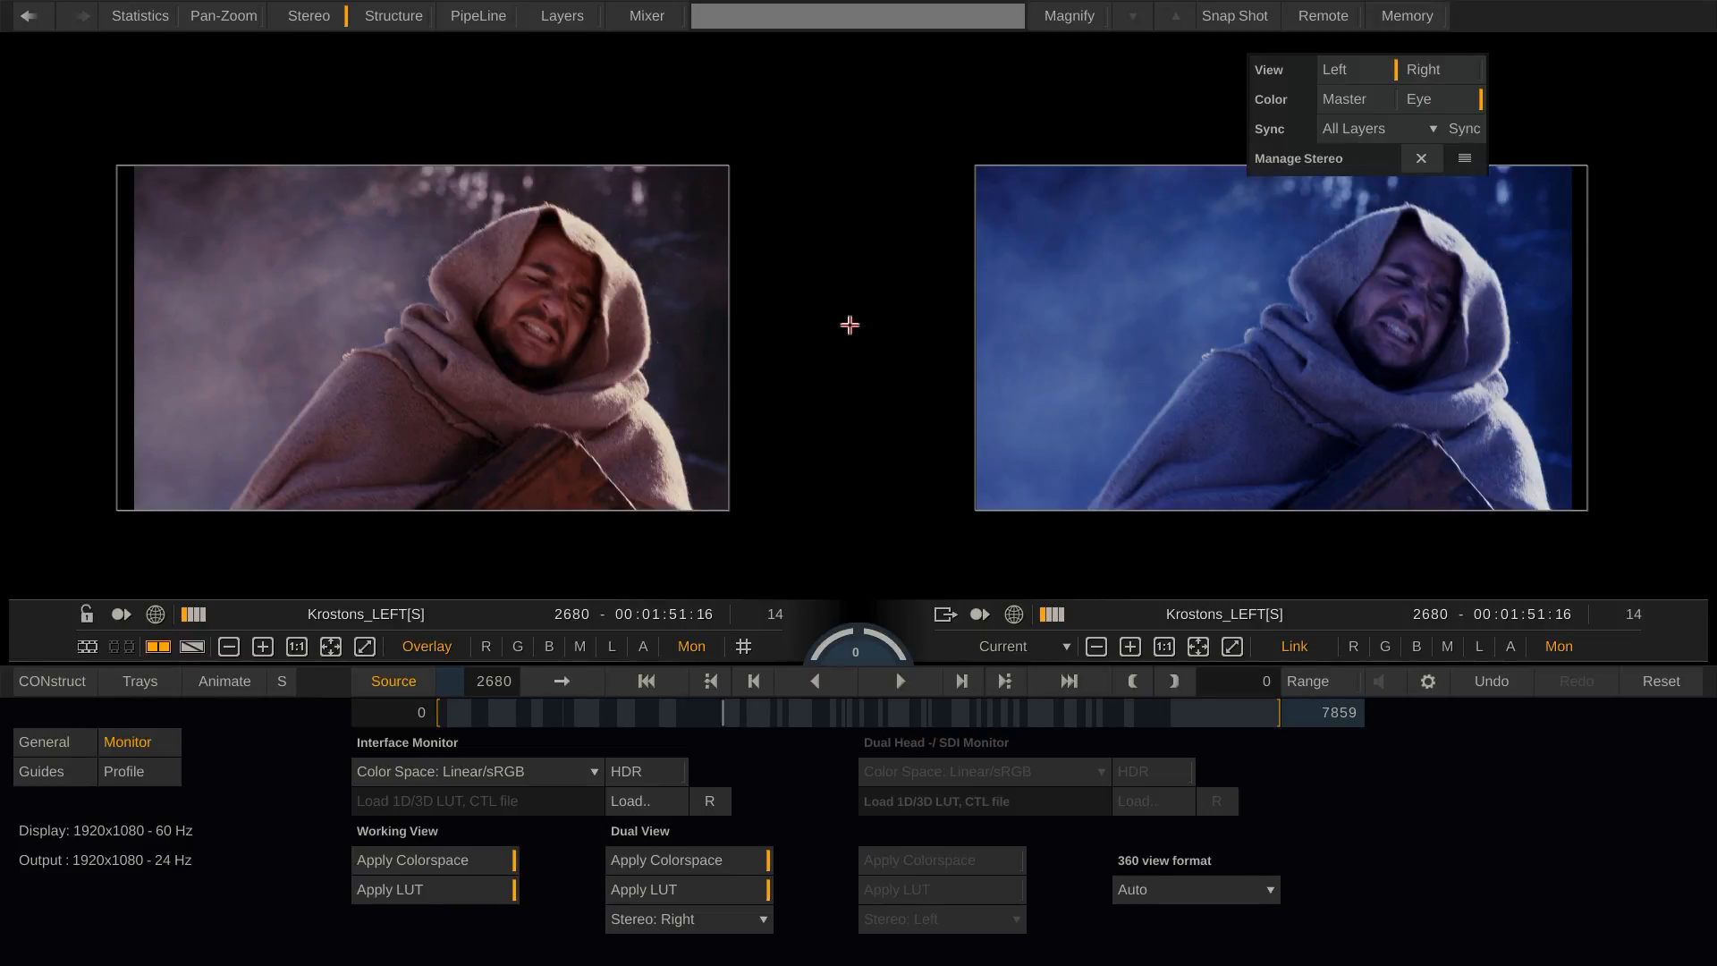
# - Compare the left and right eyes with an A/B wipe across the image, then return to the dual view
pyautogui.press('w')
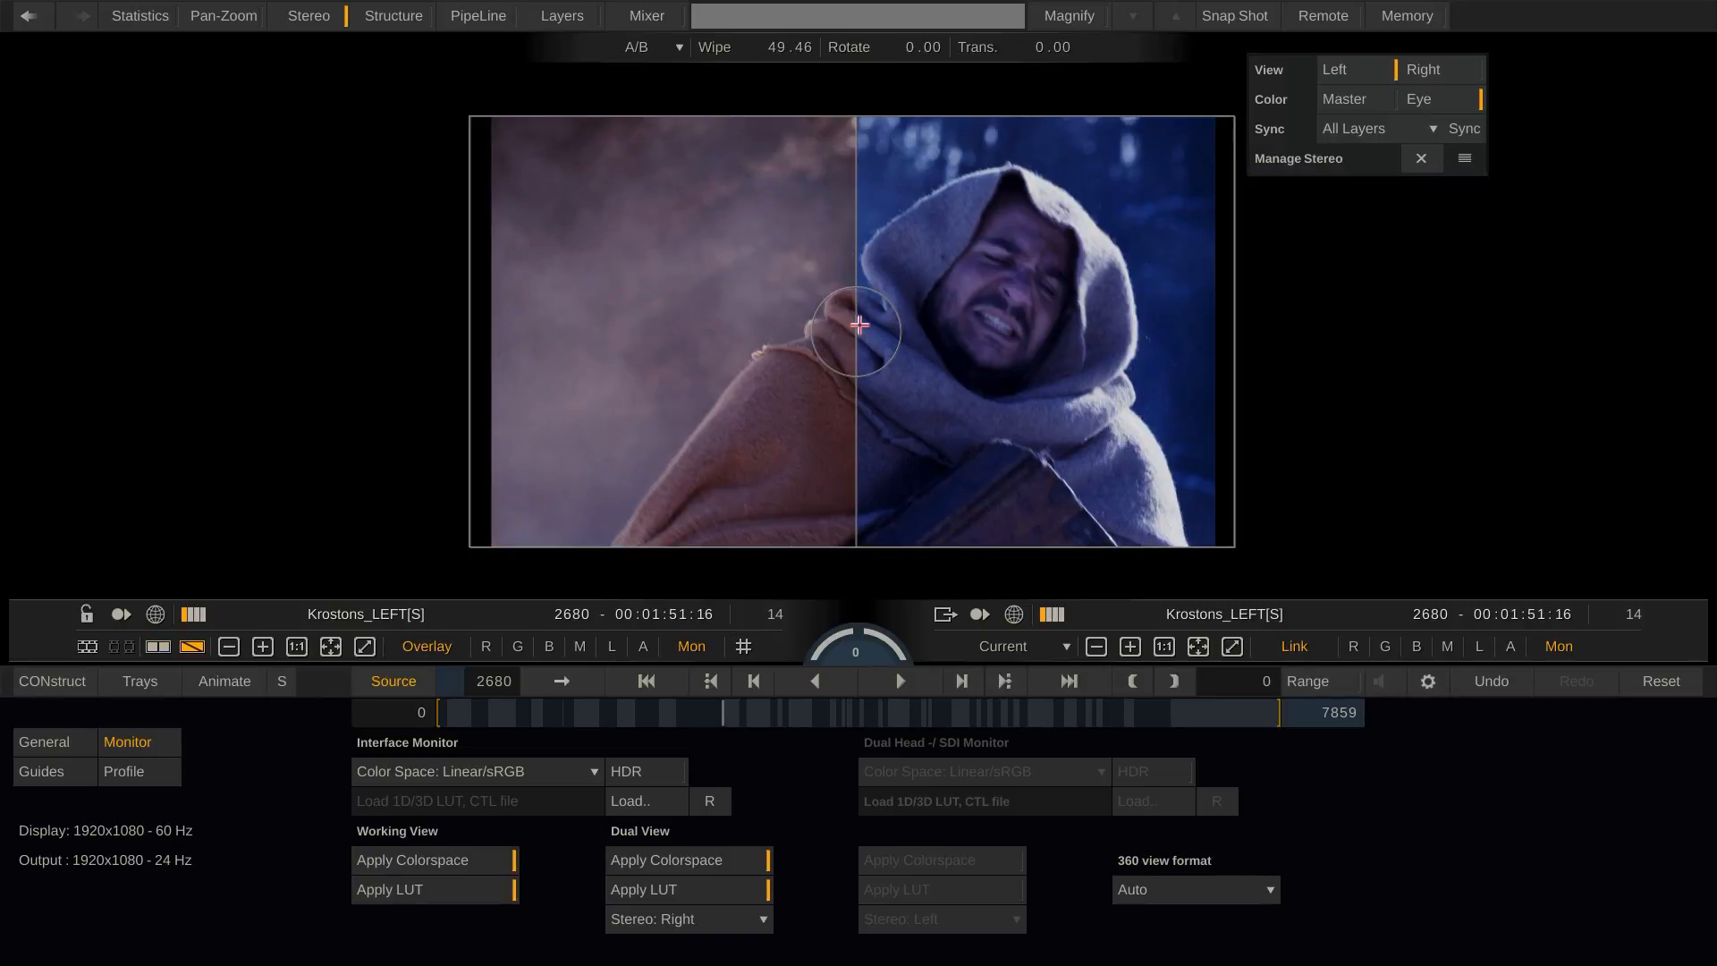
pyautogui.moveTo(856, 317); pyautogui.dragTo(873, 358)
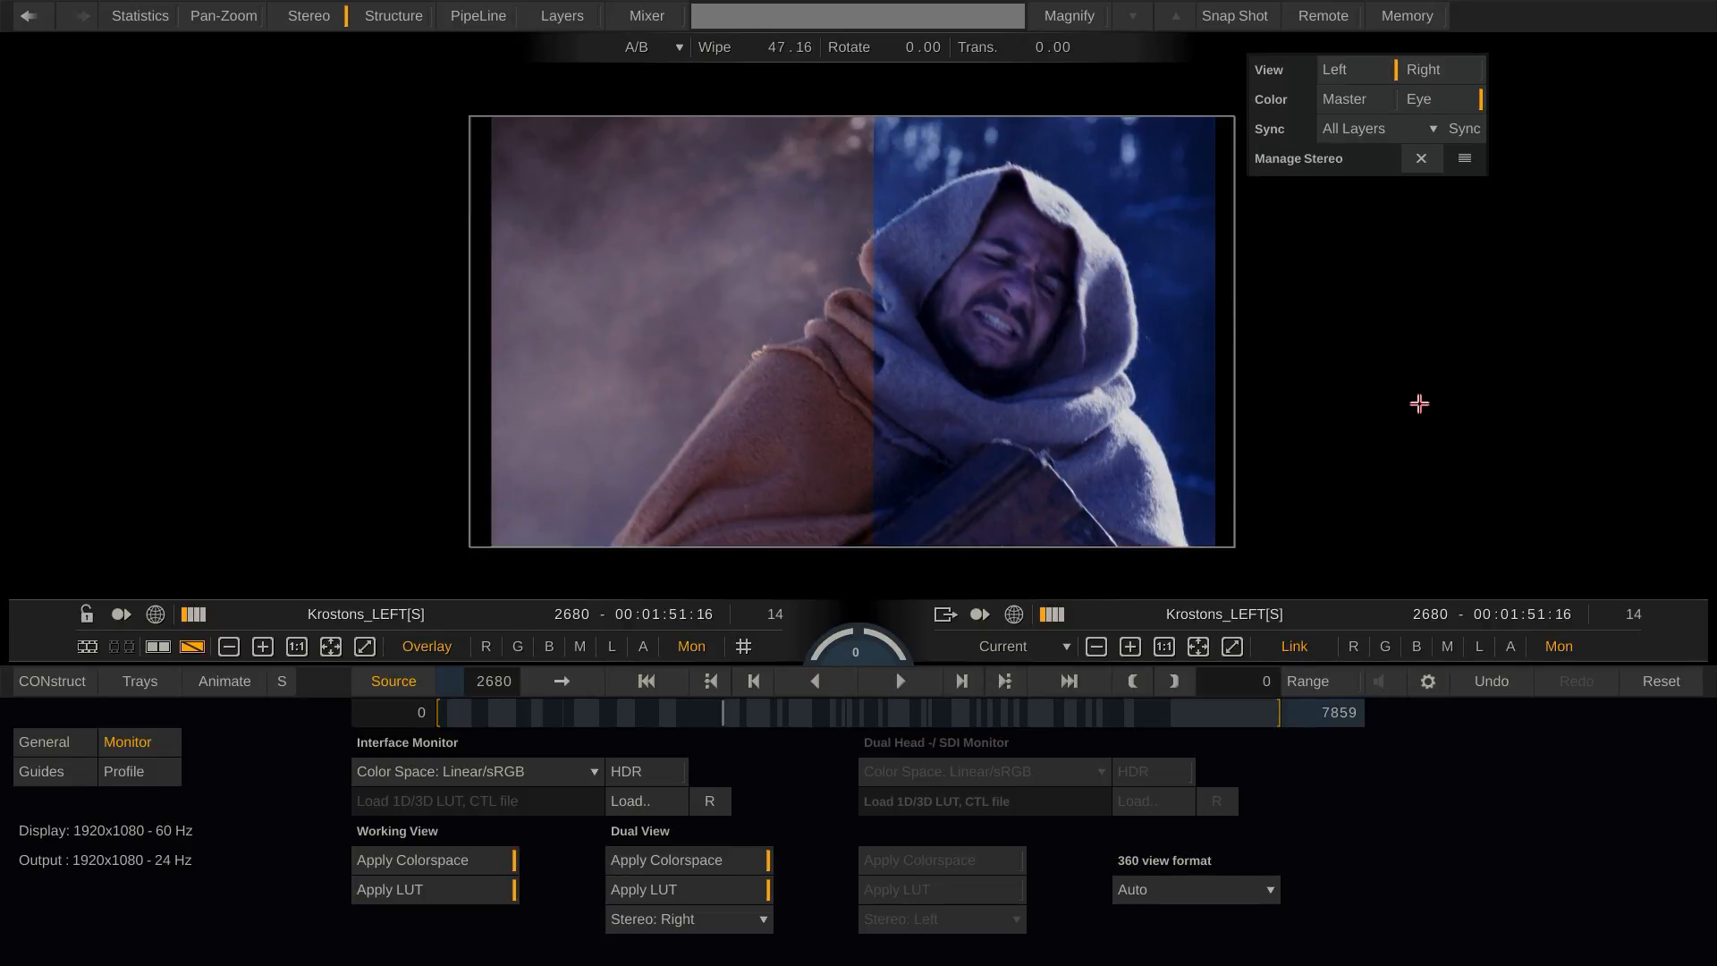
pyautogui.press('d')
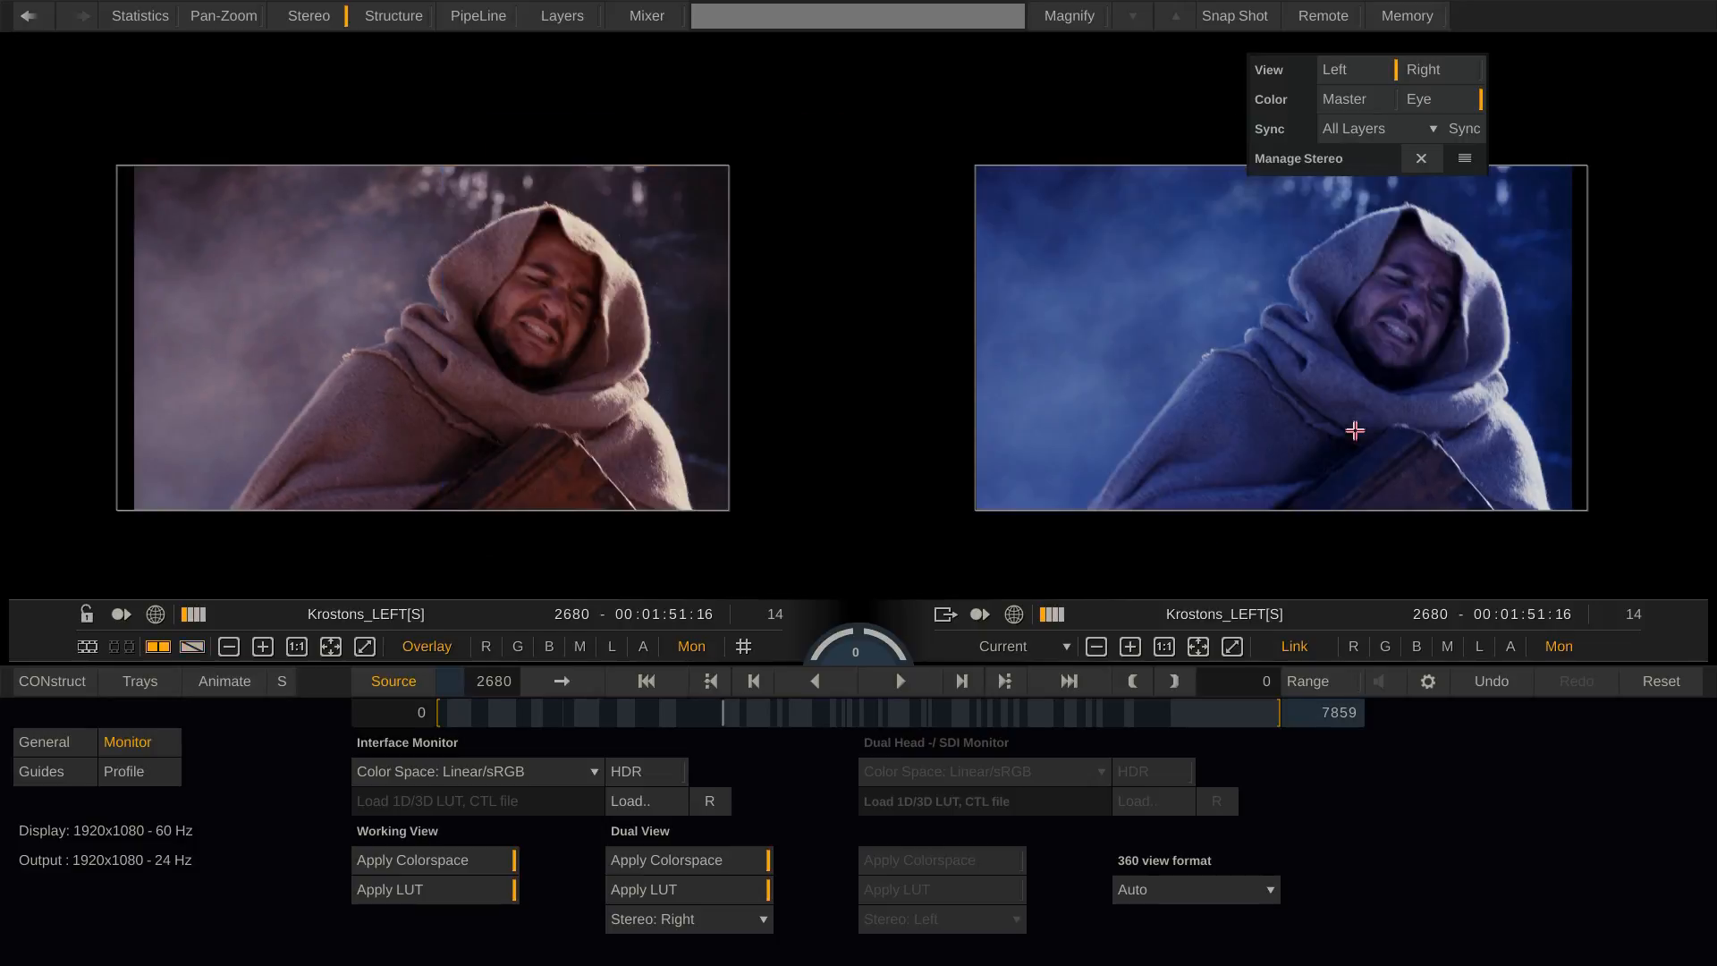
# - Try the Anaglyph and Difference stereo modes for the dual view, finishing on Side by Side
pyautogui.click(749, 918)
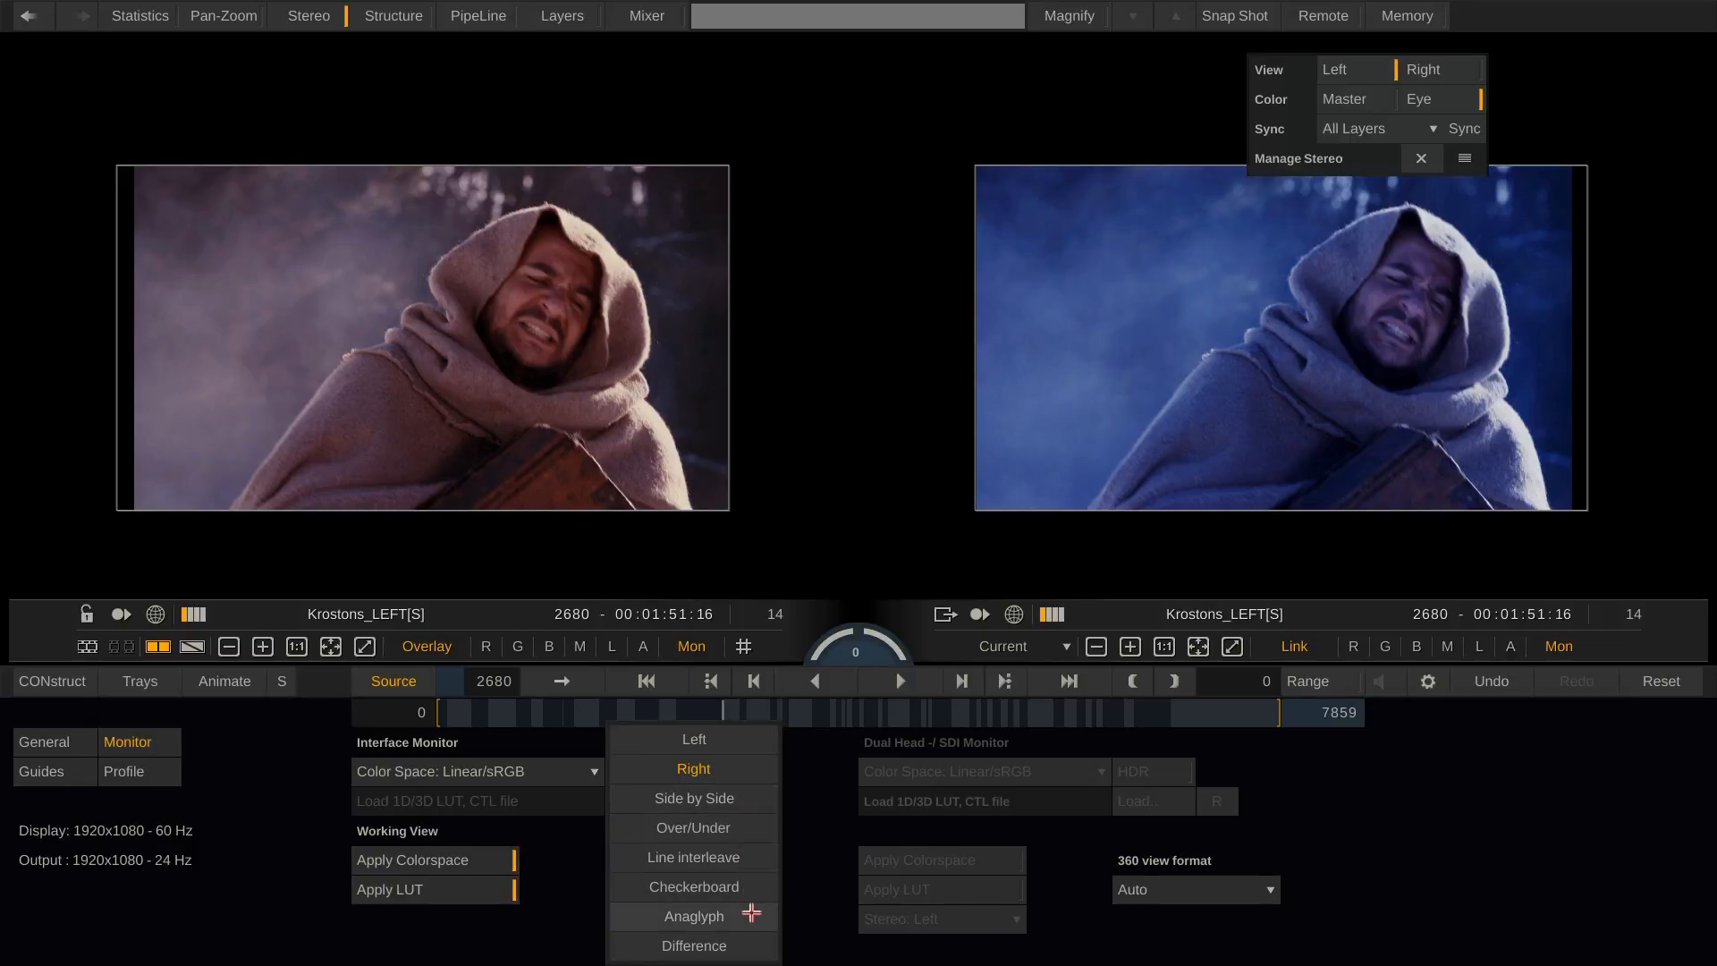
pyautogui.click(751, 912)
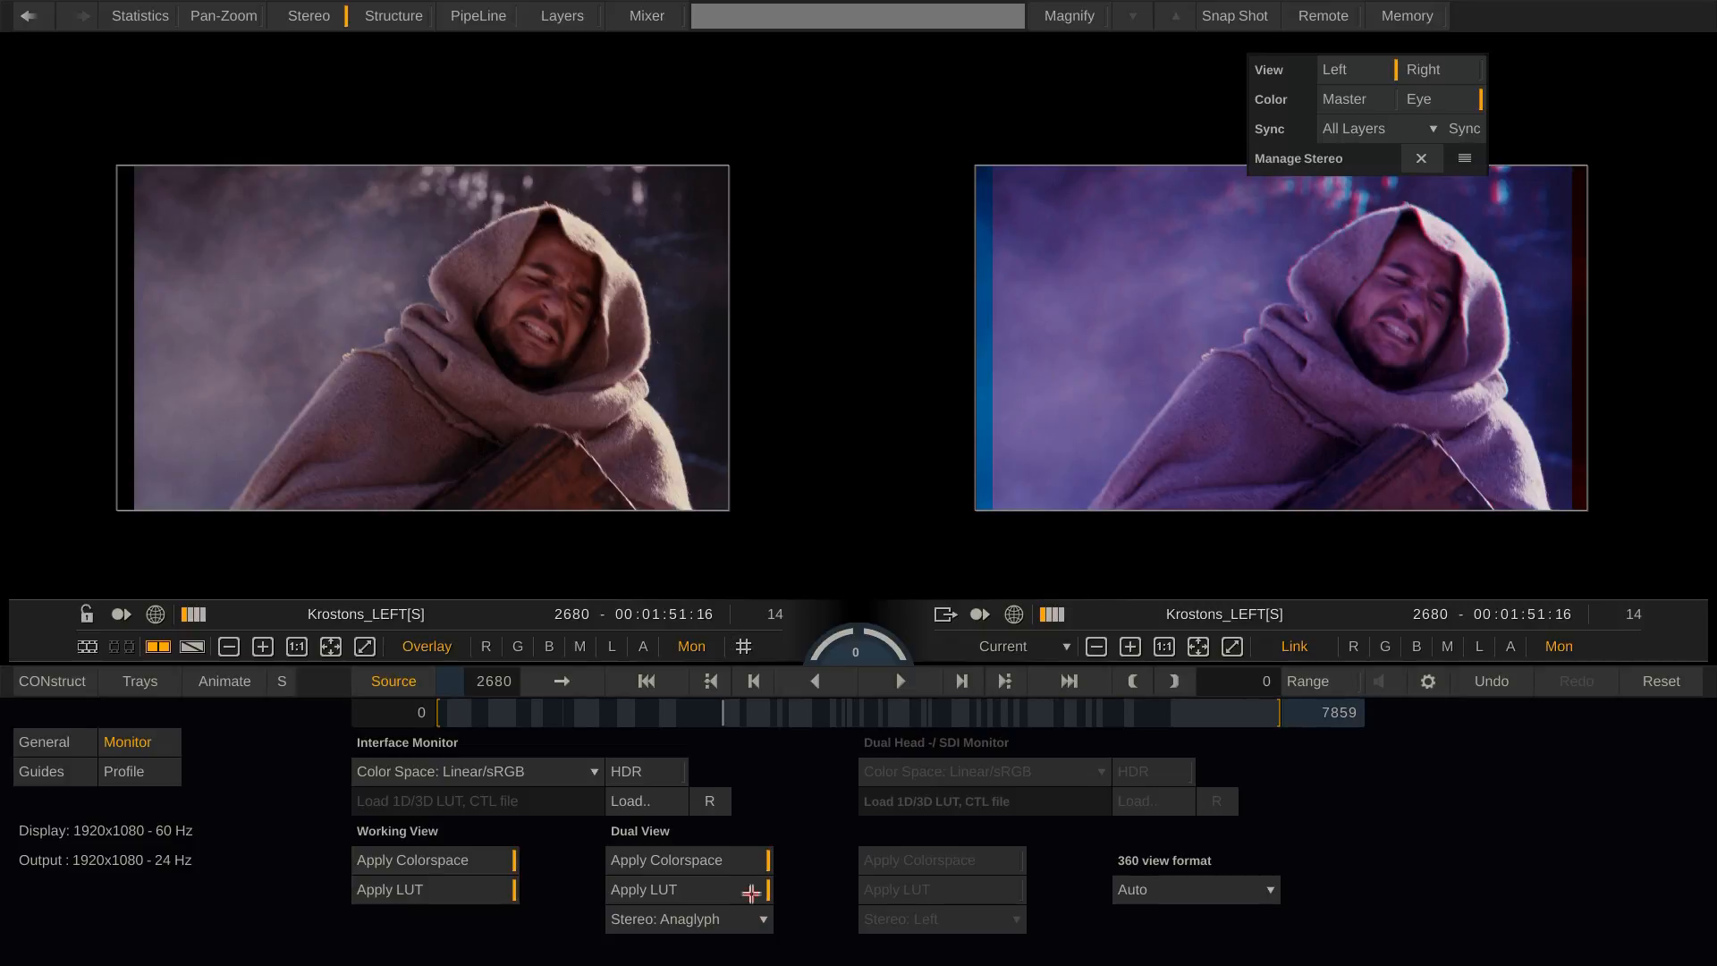
pyautogui.click(734, 917)
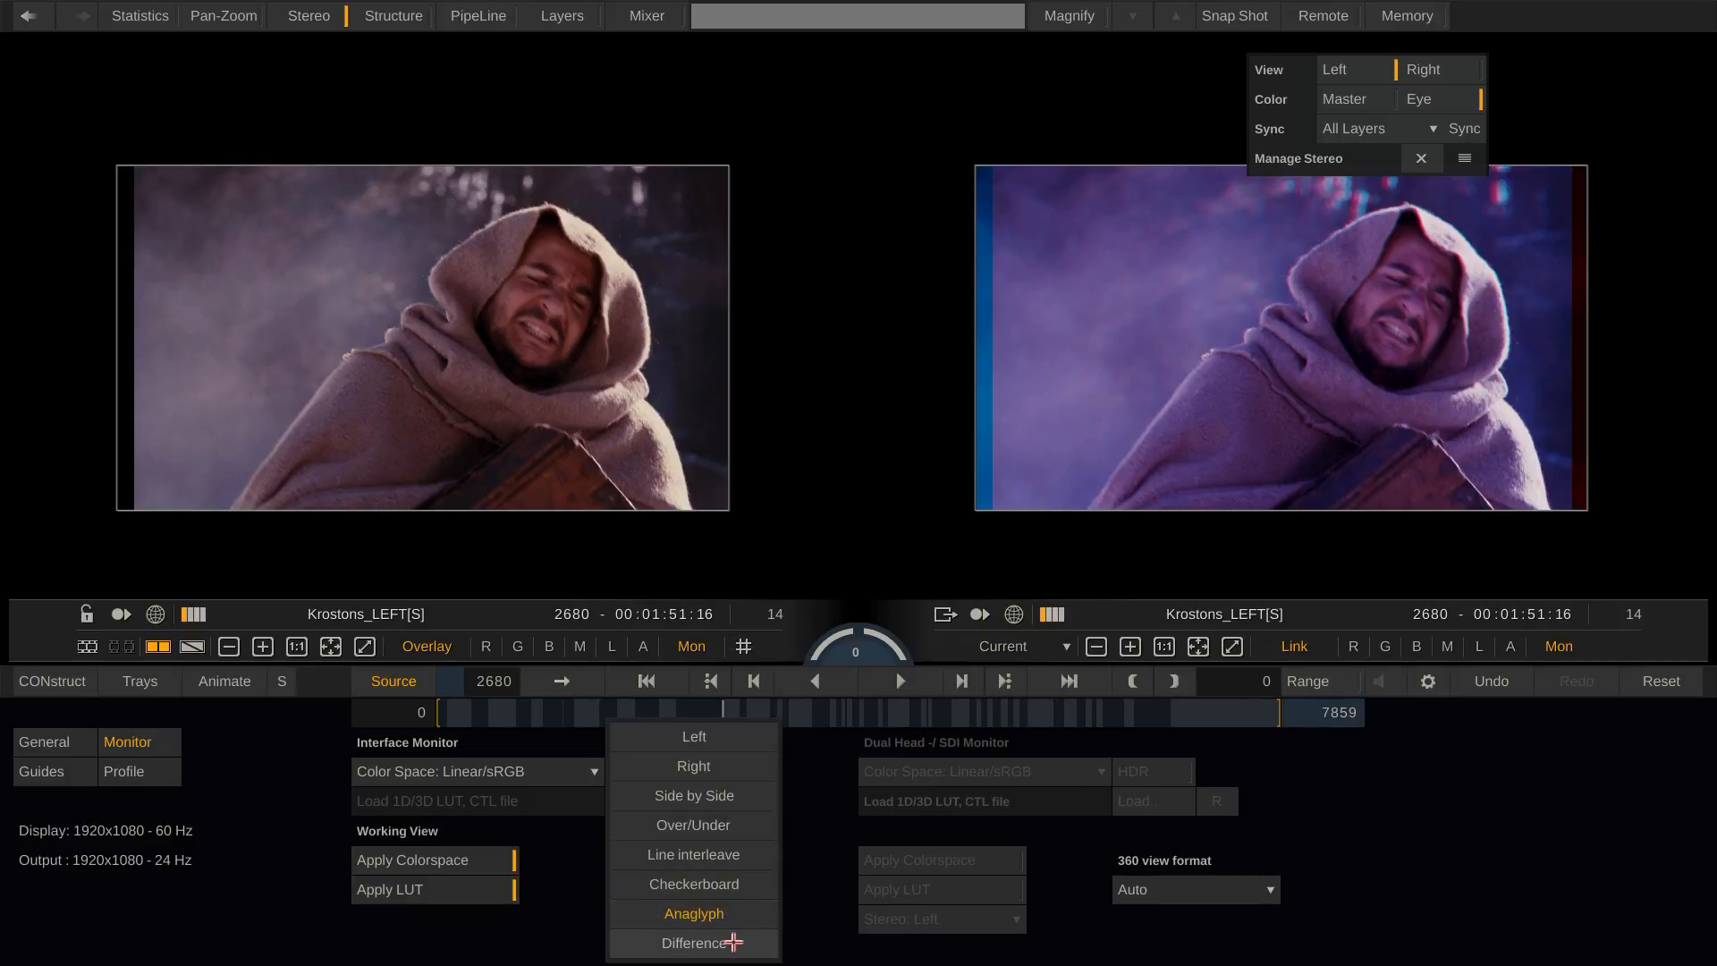
pyautogui.click(741, 943)
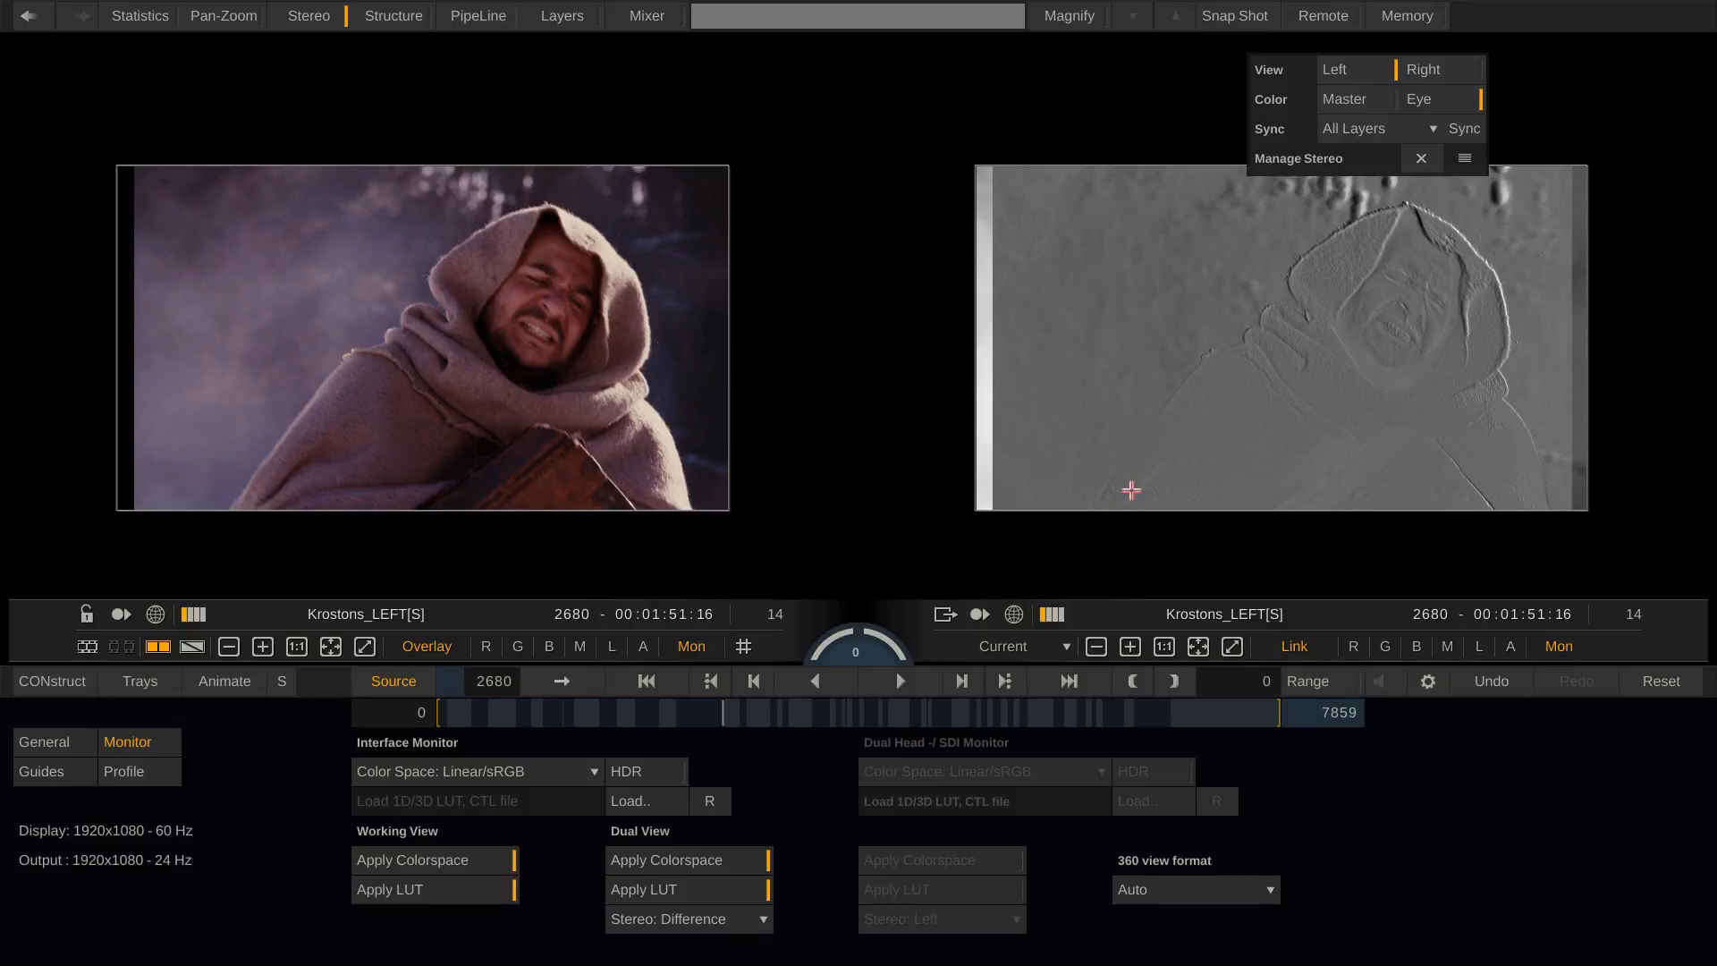
pyautogui.click(748, 920)
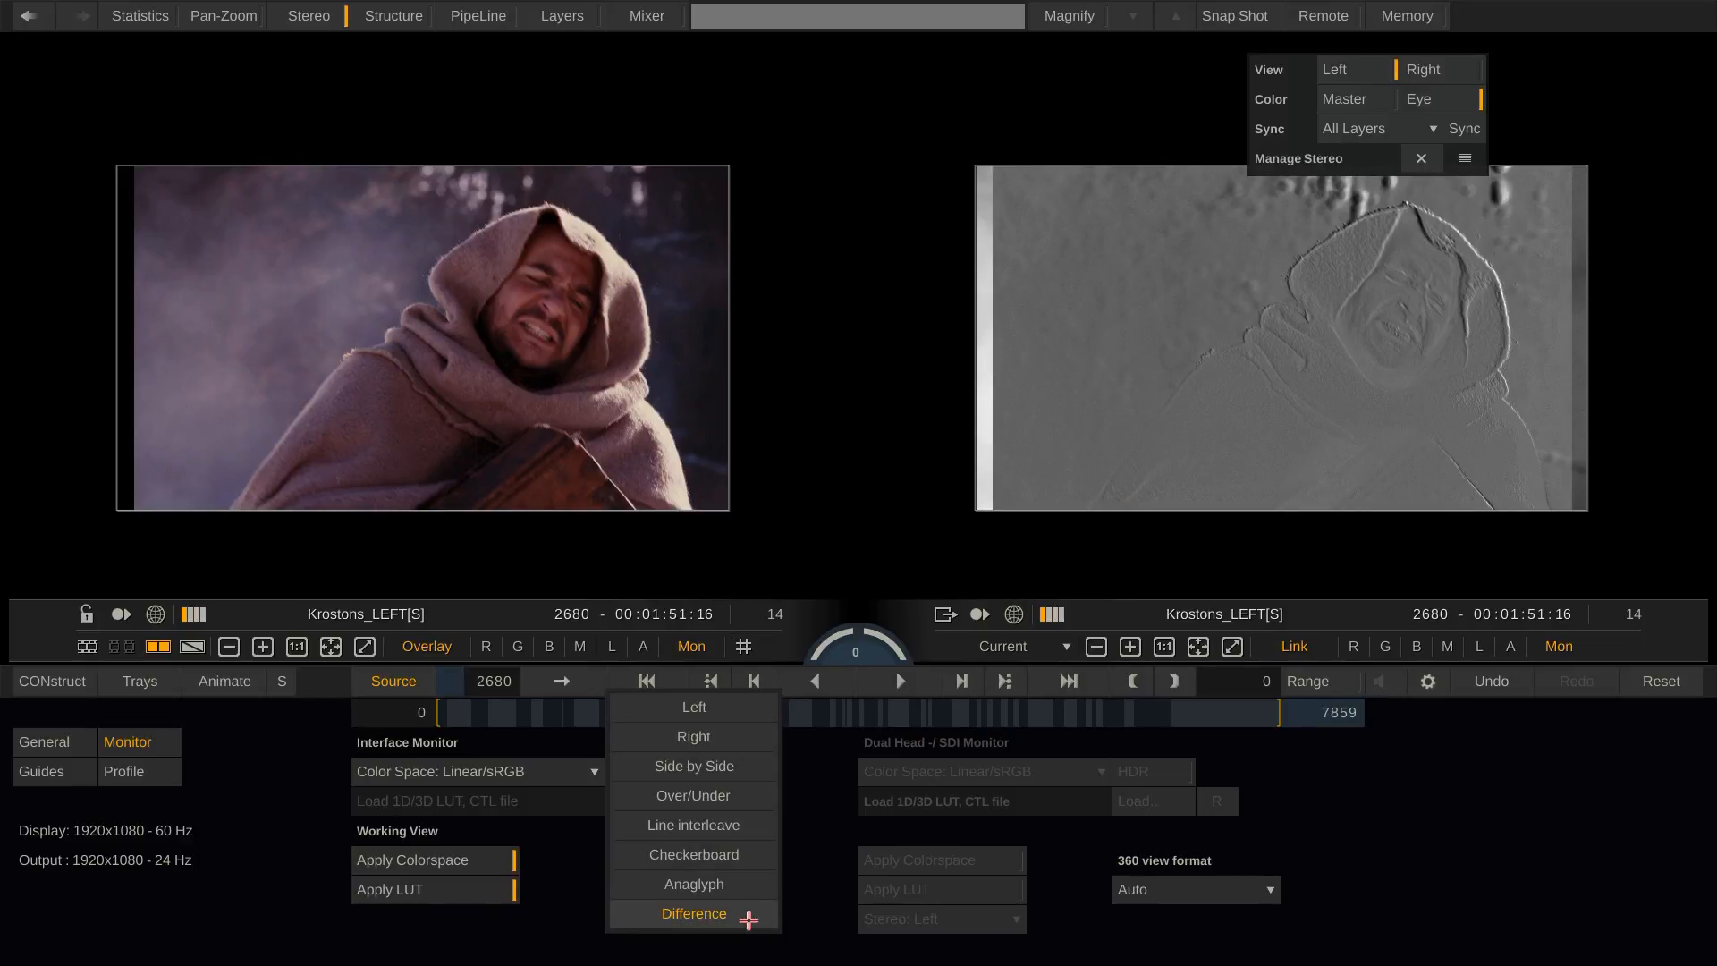
pyautogui.click(755, 767)
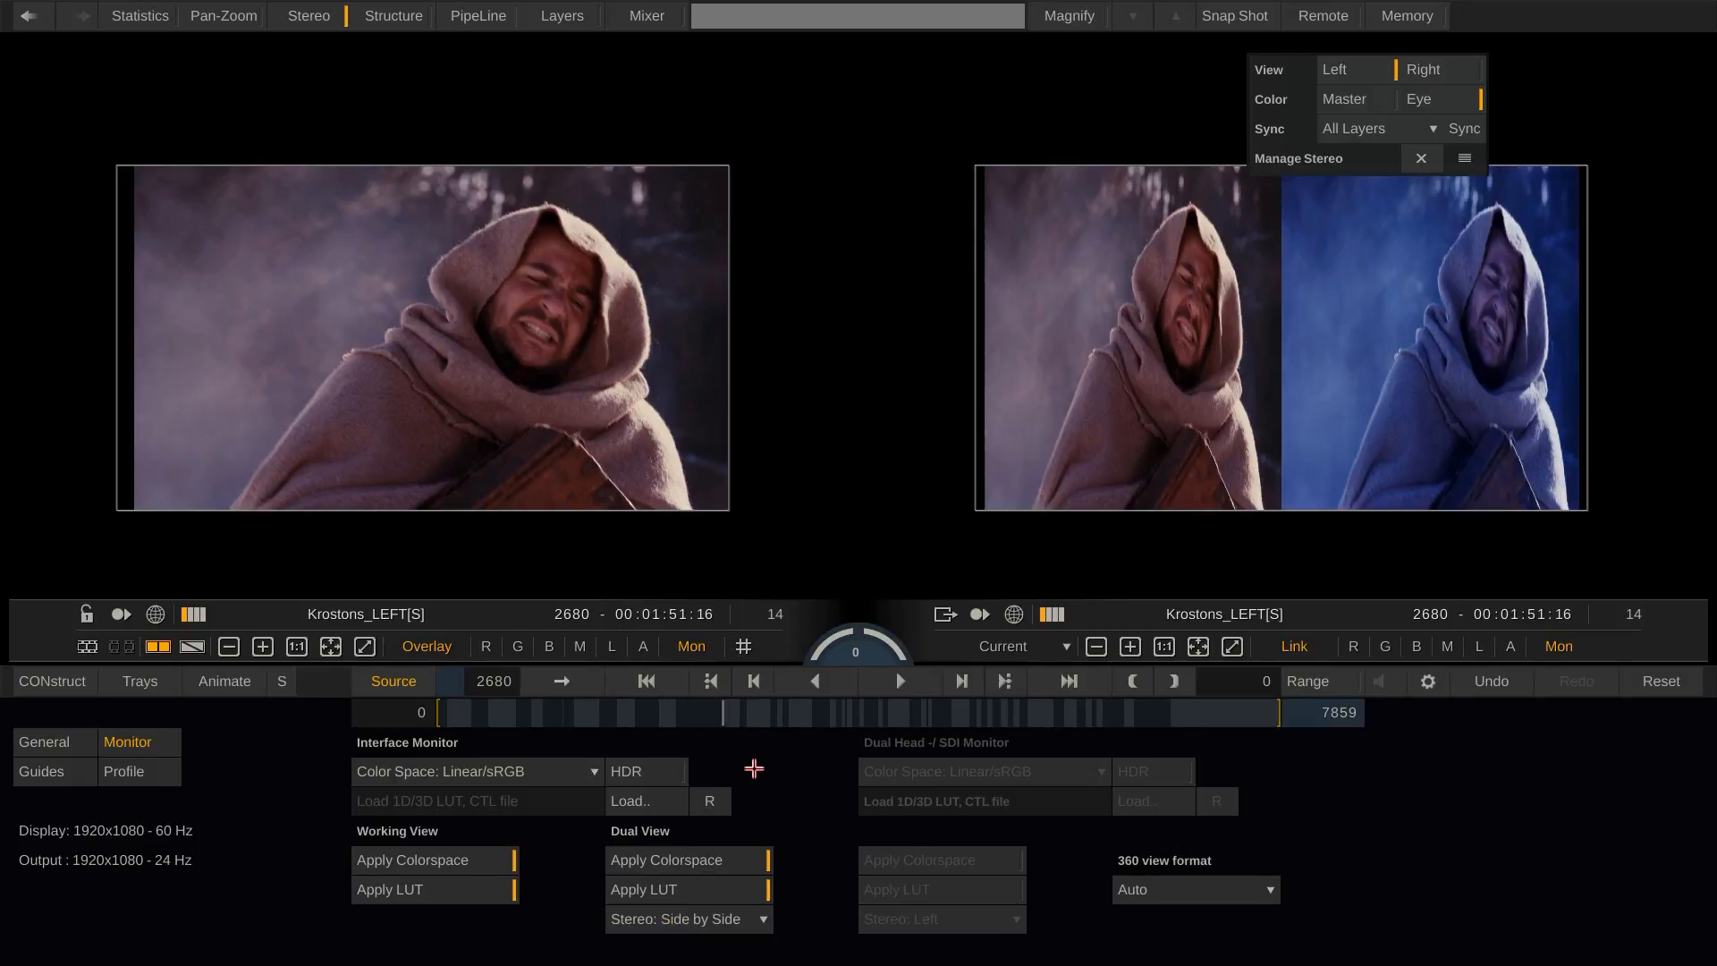
# - Return to the Matrix grading controls and create a new layer on the left eye
pyautogui.rightClick(881, 456)
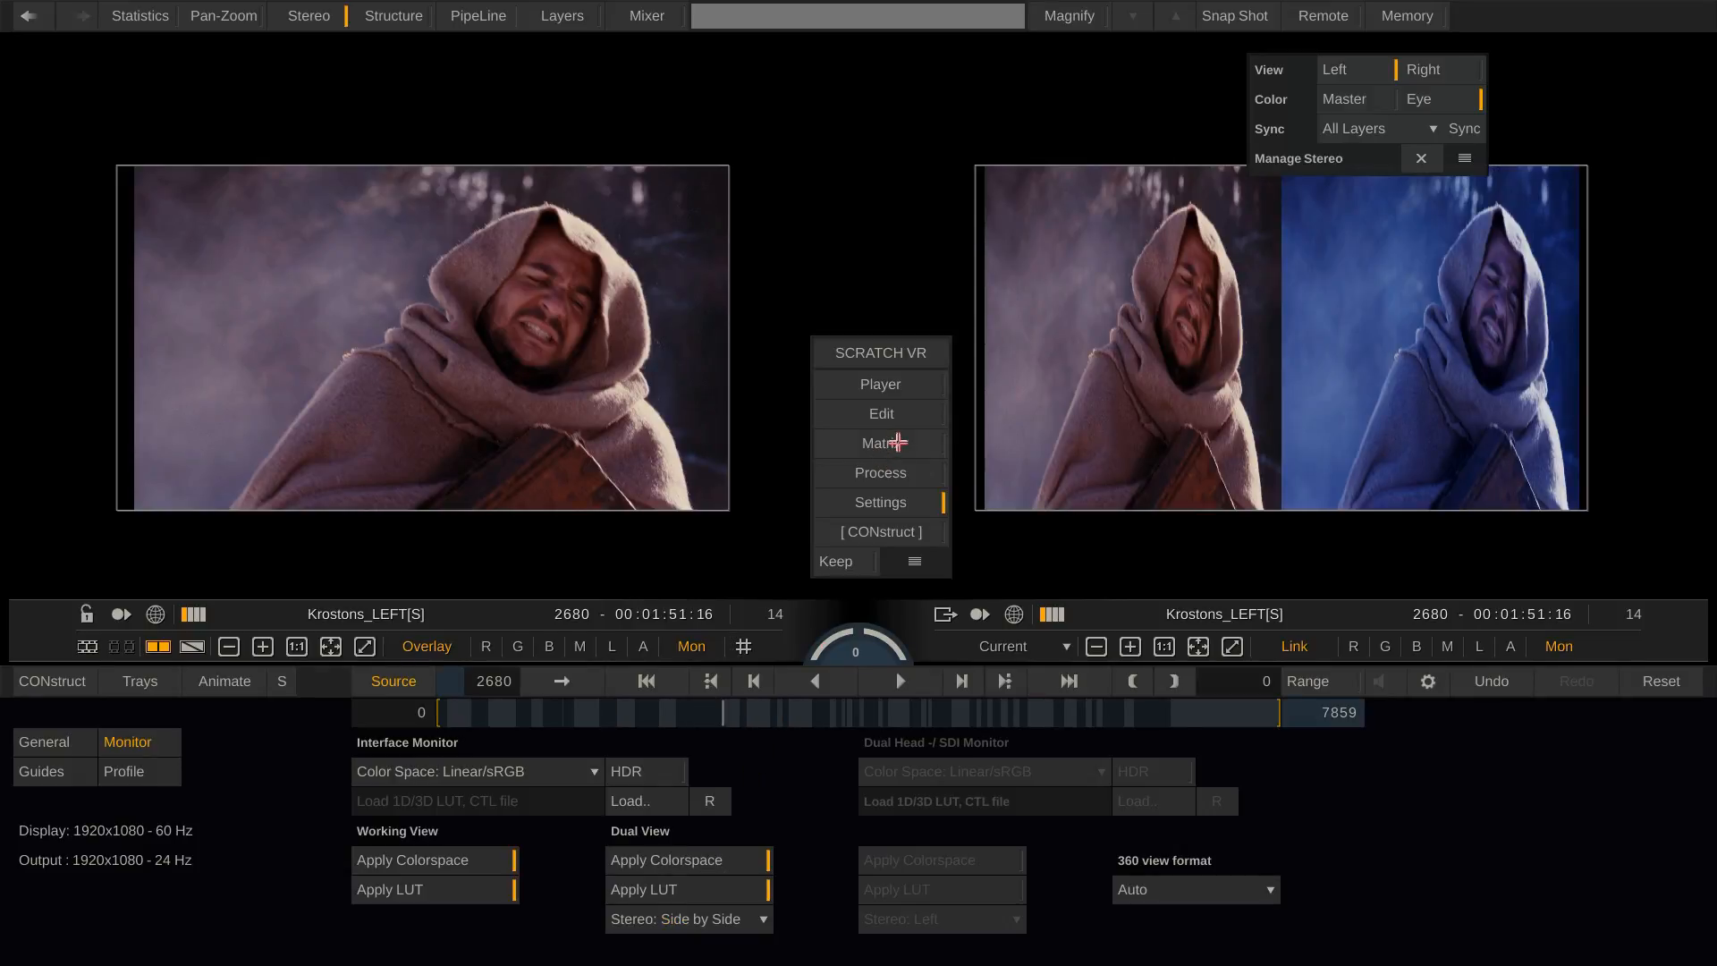
pyautogui.click(895, 445)
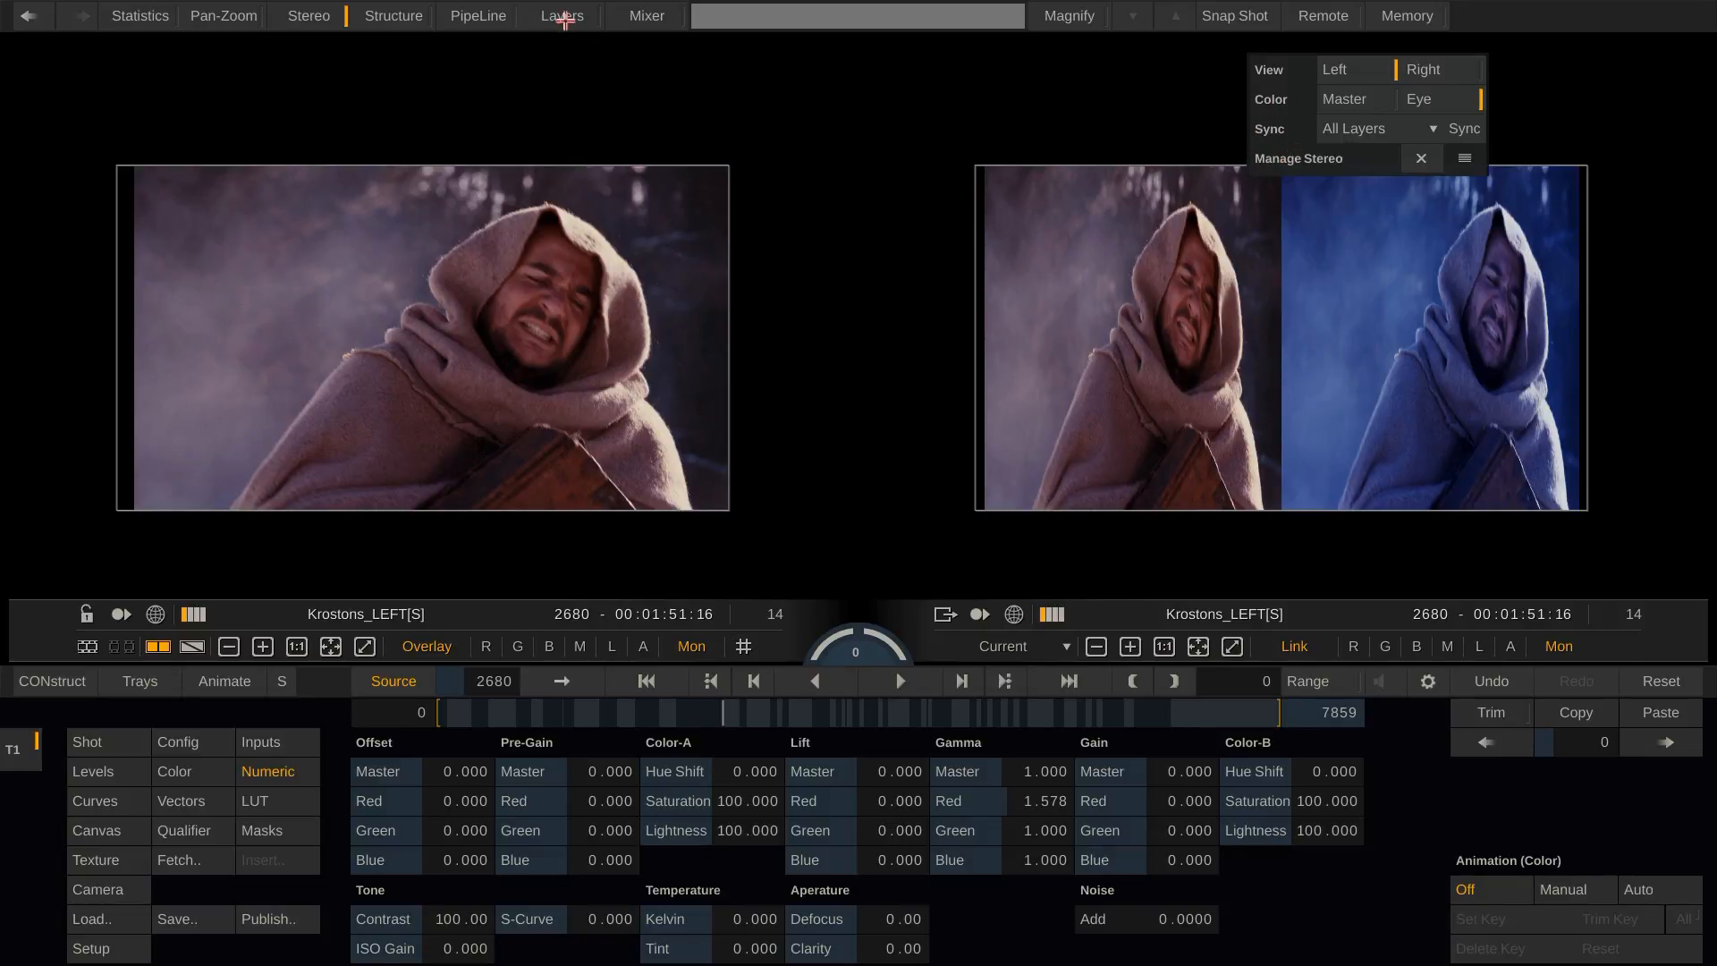
pyautogui.click(564, 18)
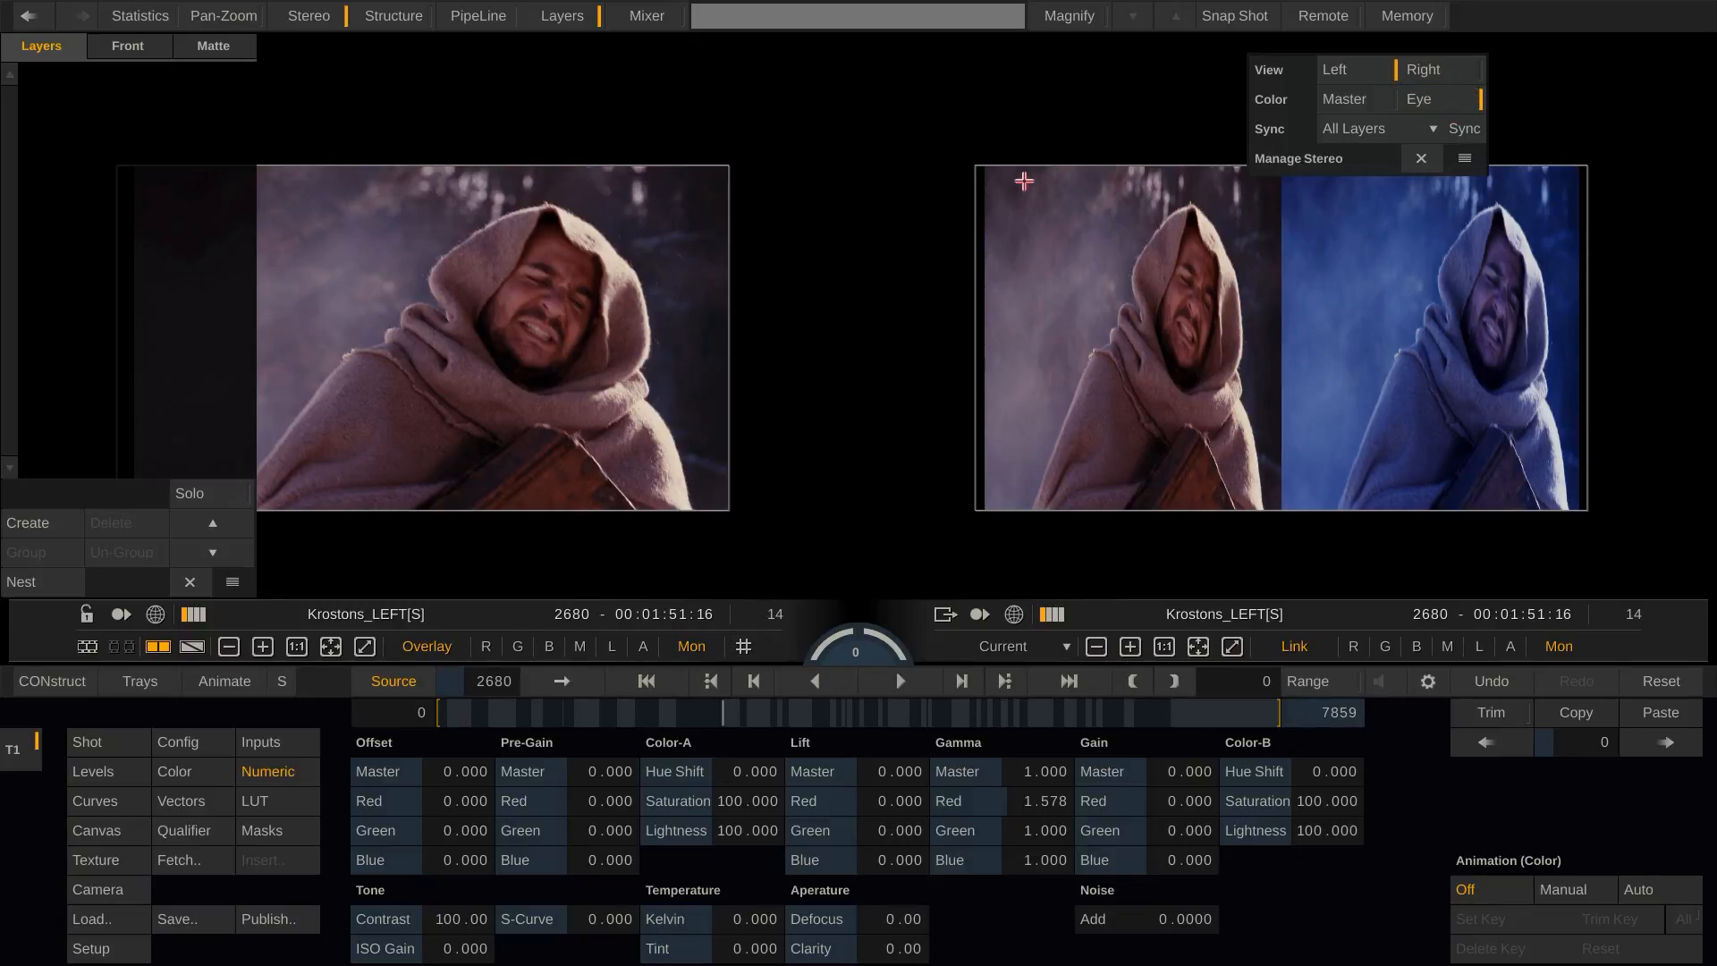
pyautogui.click(29, 524)
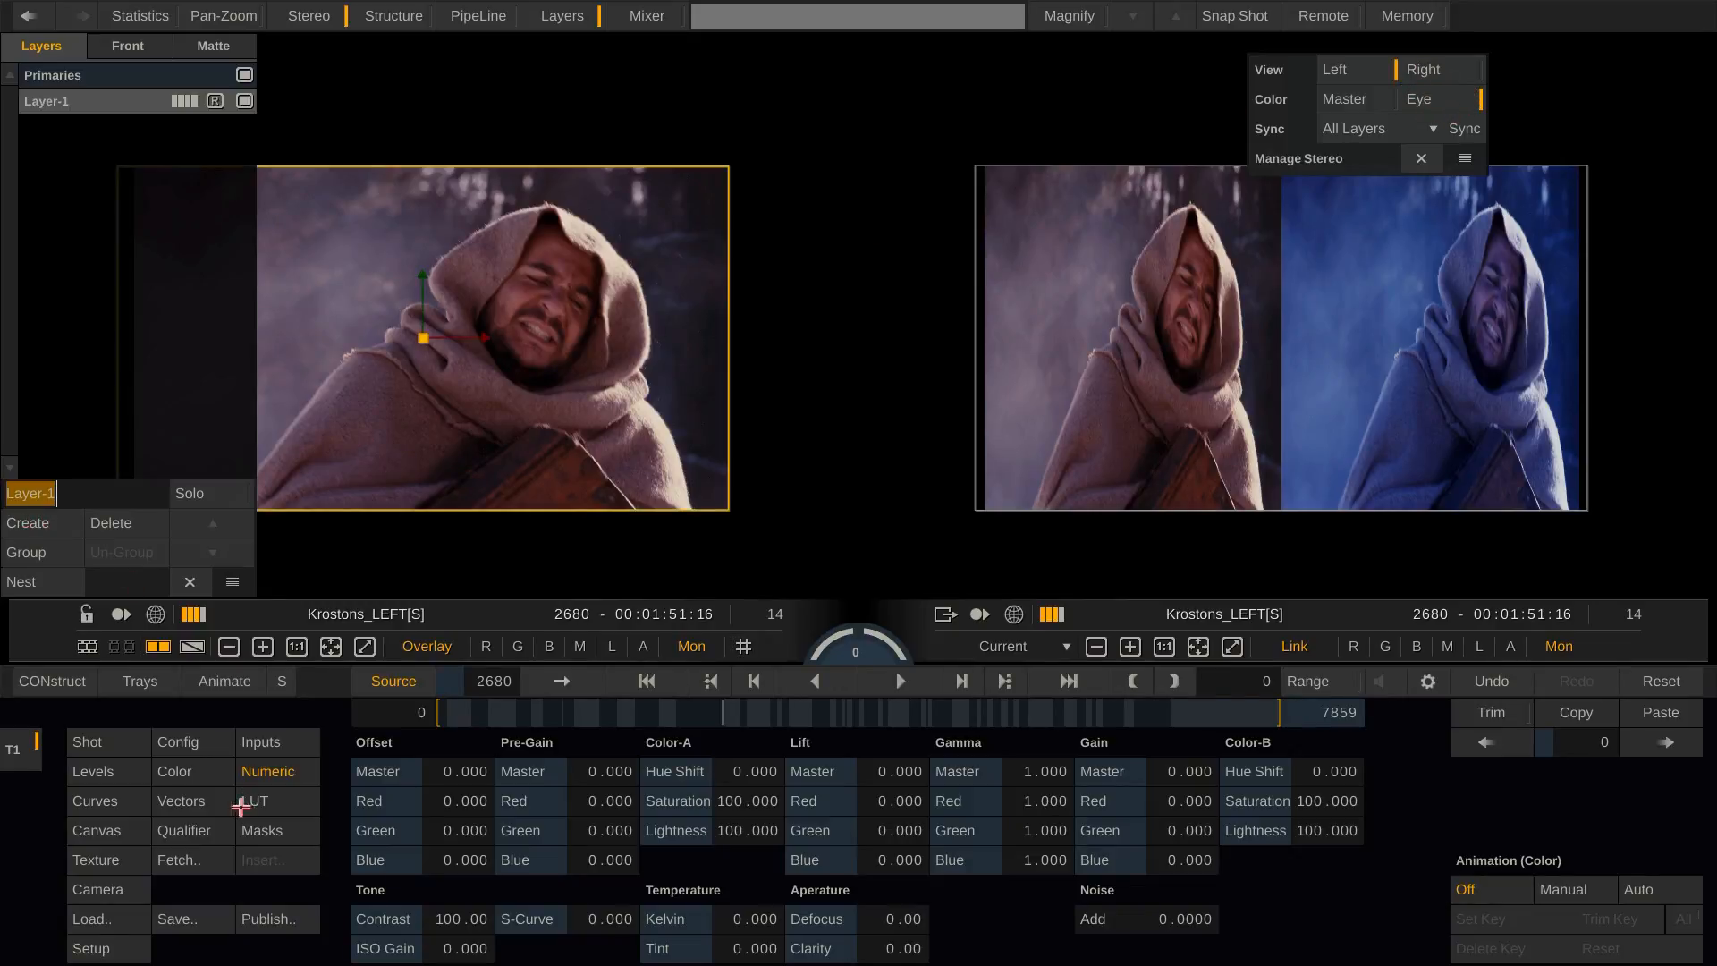
# - Draw a closed four-point free-form canvas shape around the man's face on the new layer
pyautogui.click(103, 831)
pyautogui.click(395, 802)
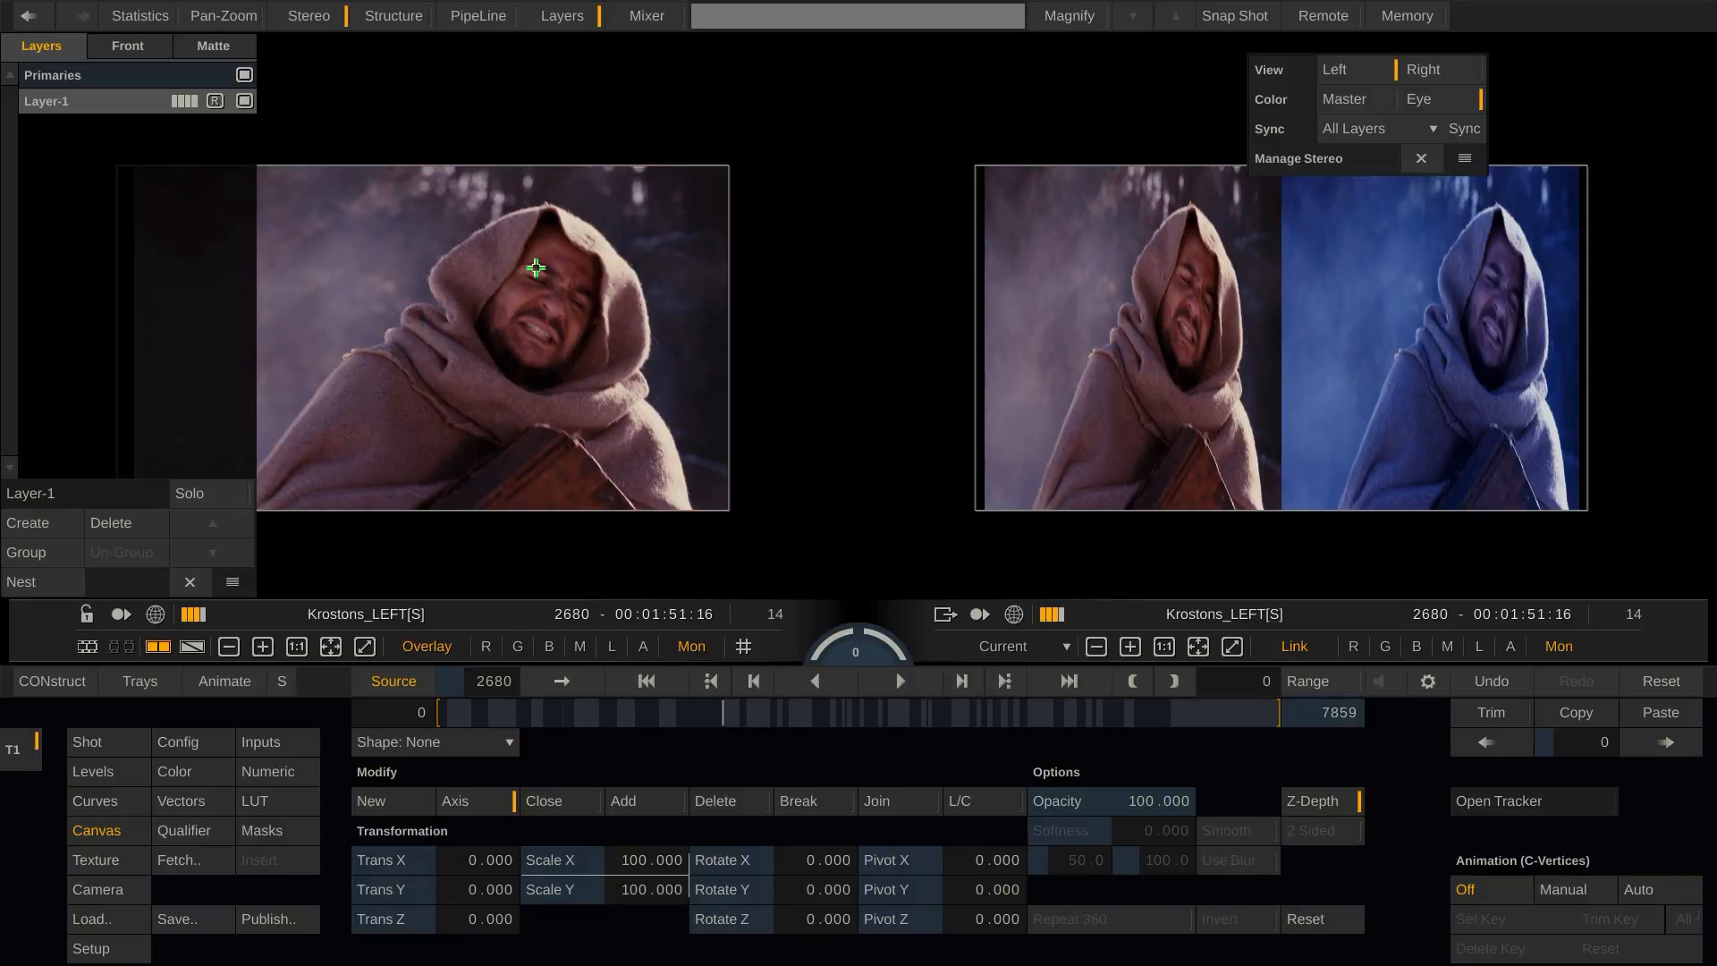
pyautogui.click(529, 221)
pyautogui.click(481, 320)
pyautogui.click(546, 380)
pyautogui.click(556, 385)
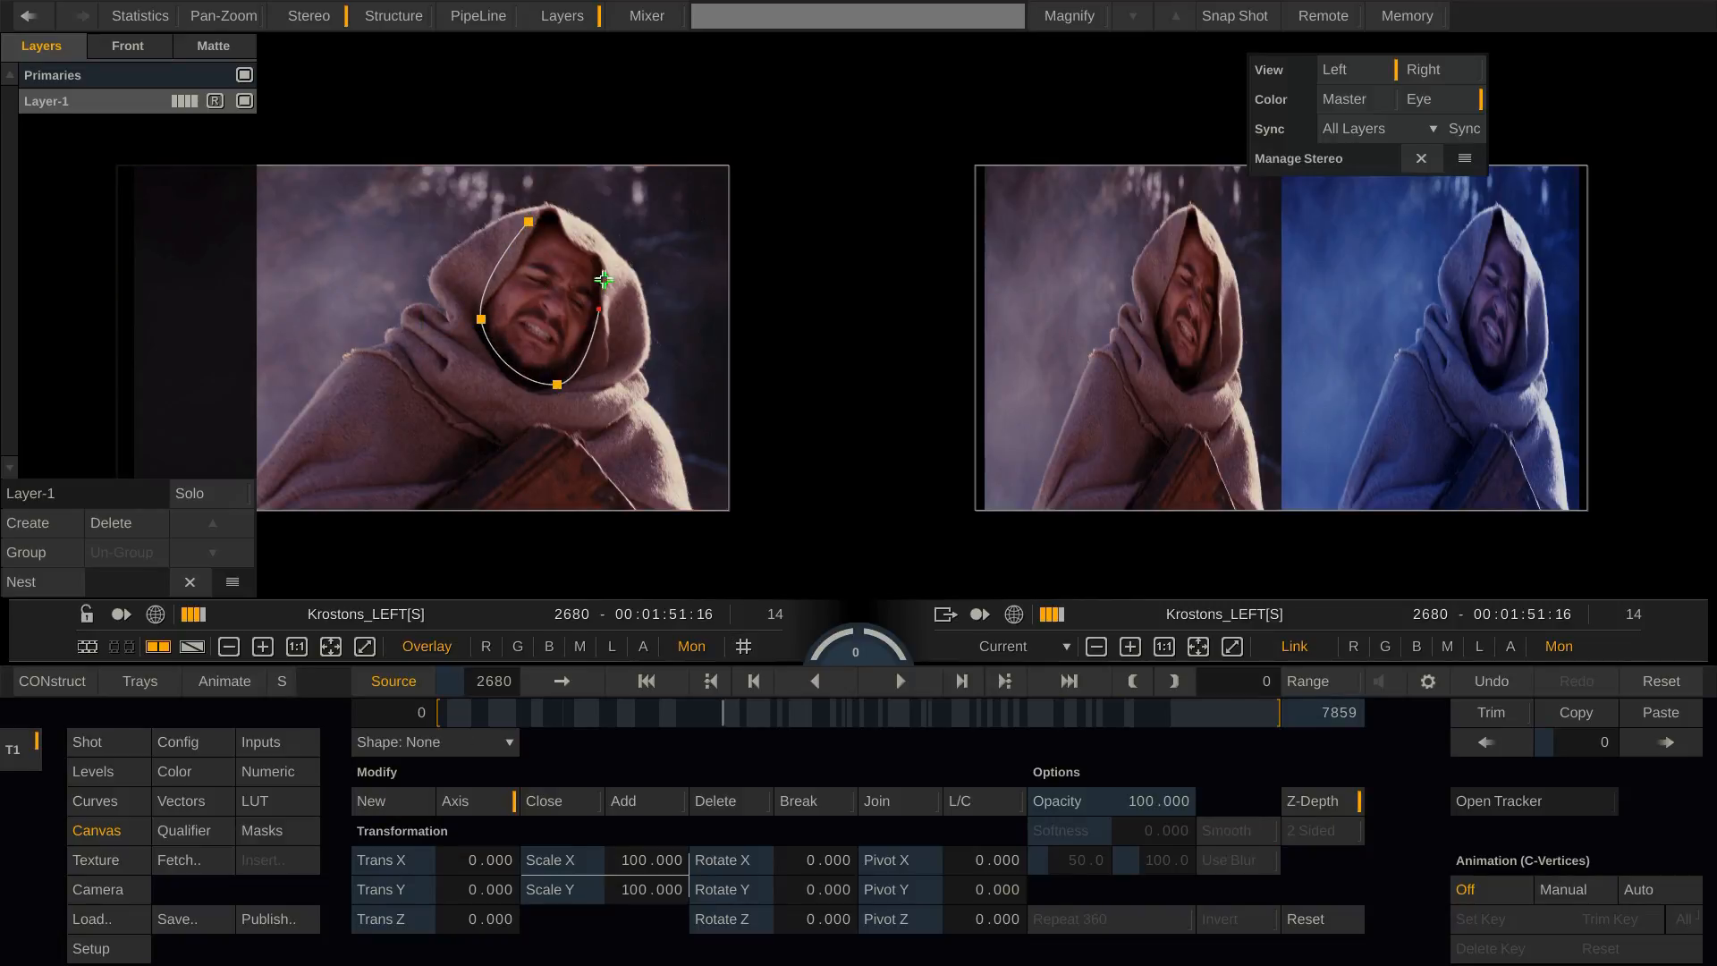
pyautogui.click(615, 284)
pyautogui.click(529, 222)
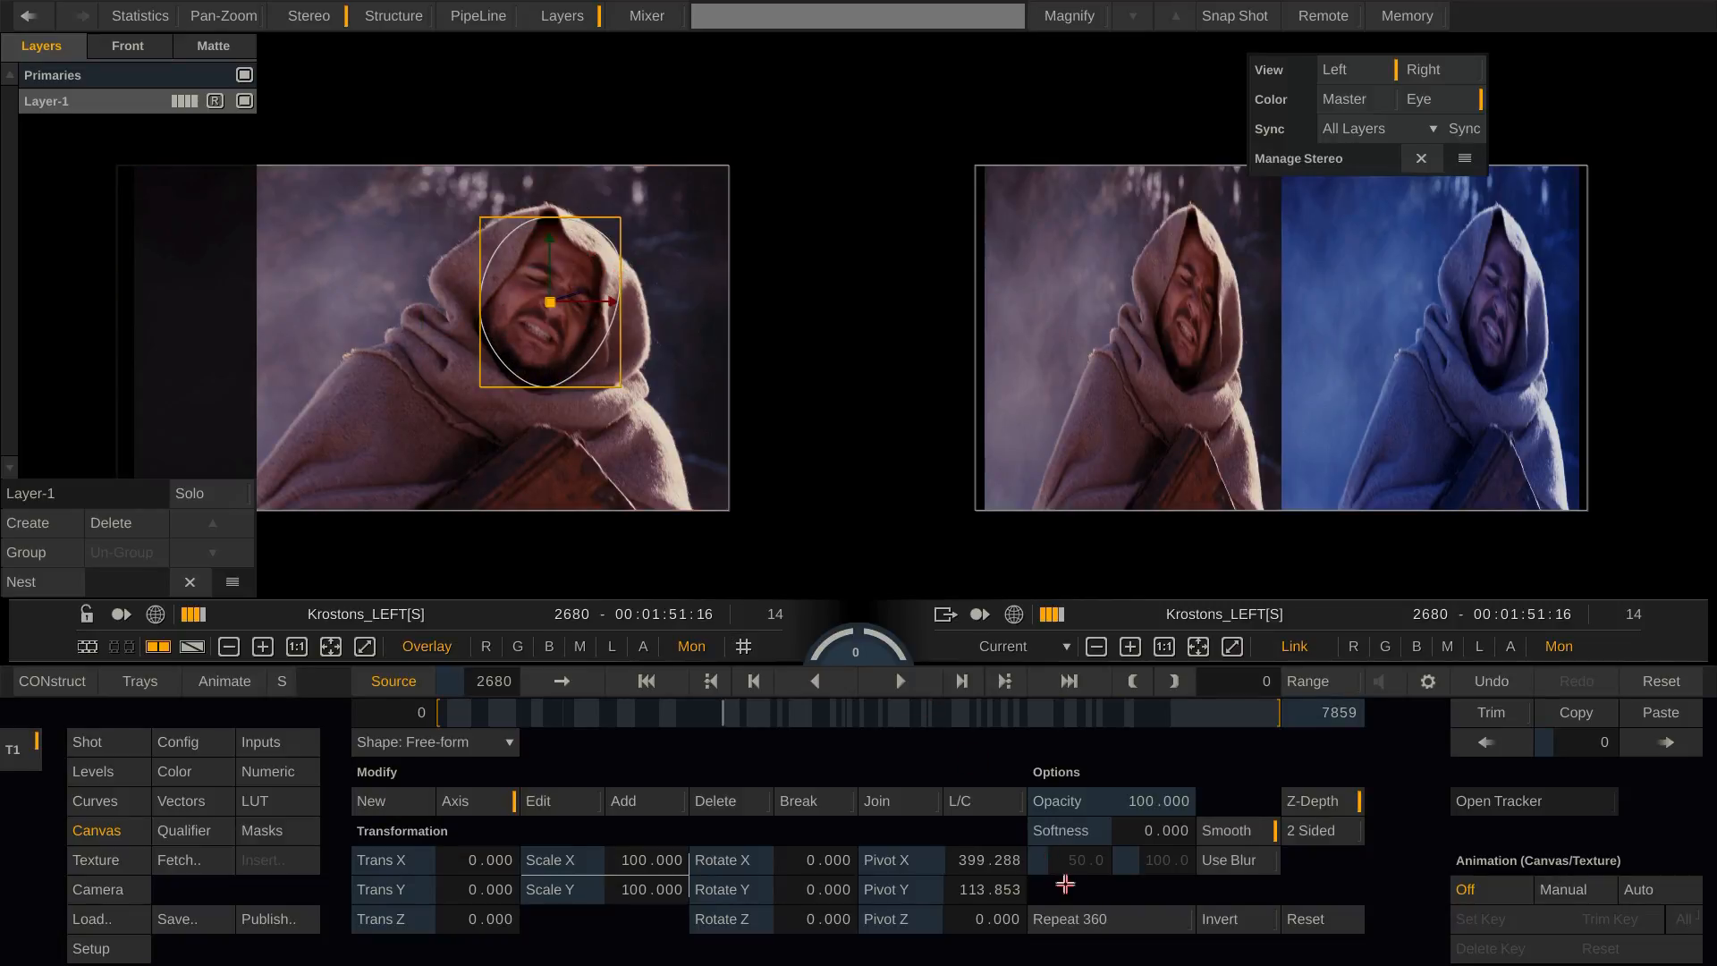
# - Soften the face shape's edge and set the layer's master gamma to about 0.569
pyautogui.moveTo(1152, 826); pyautogui.dragTo(1195, 825)
pyautogui.click(284, 773)
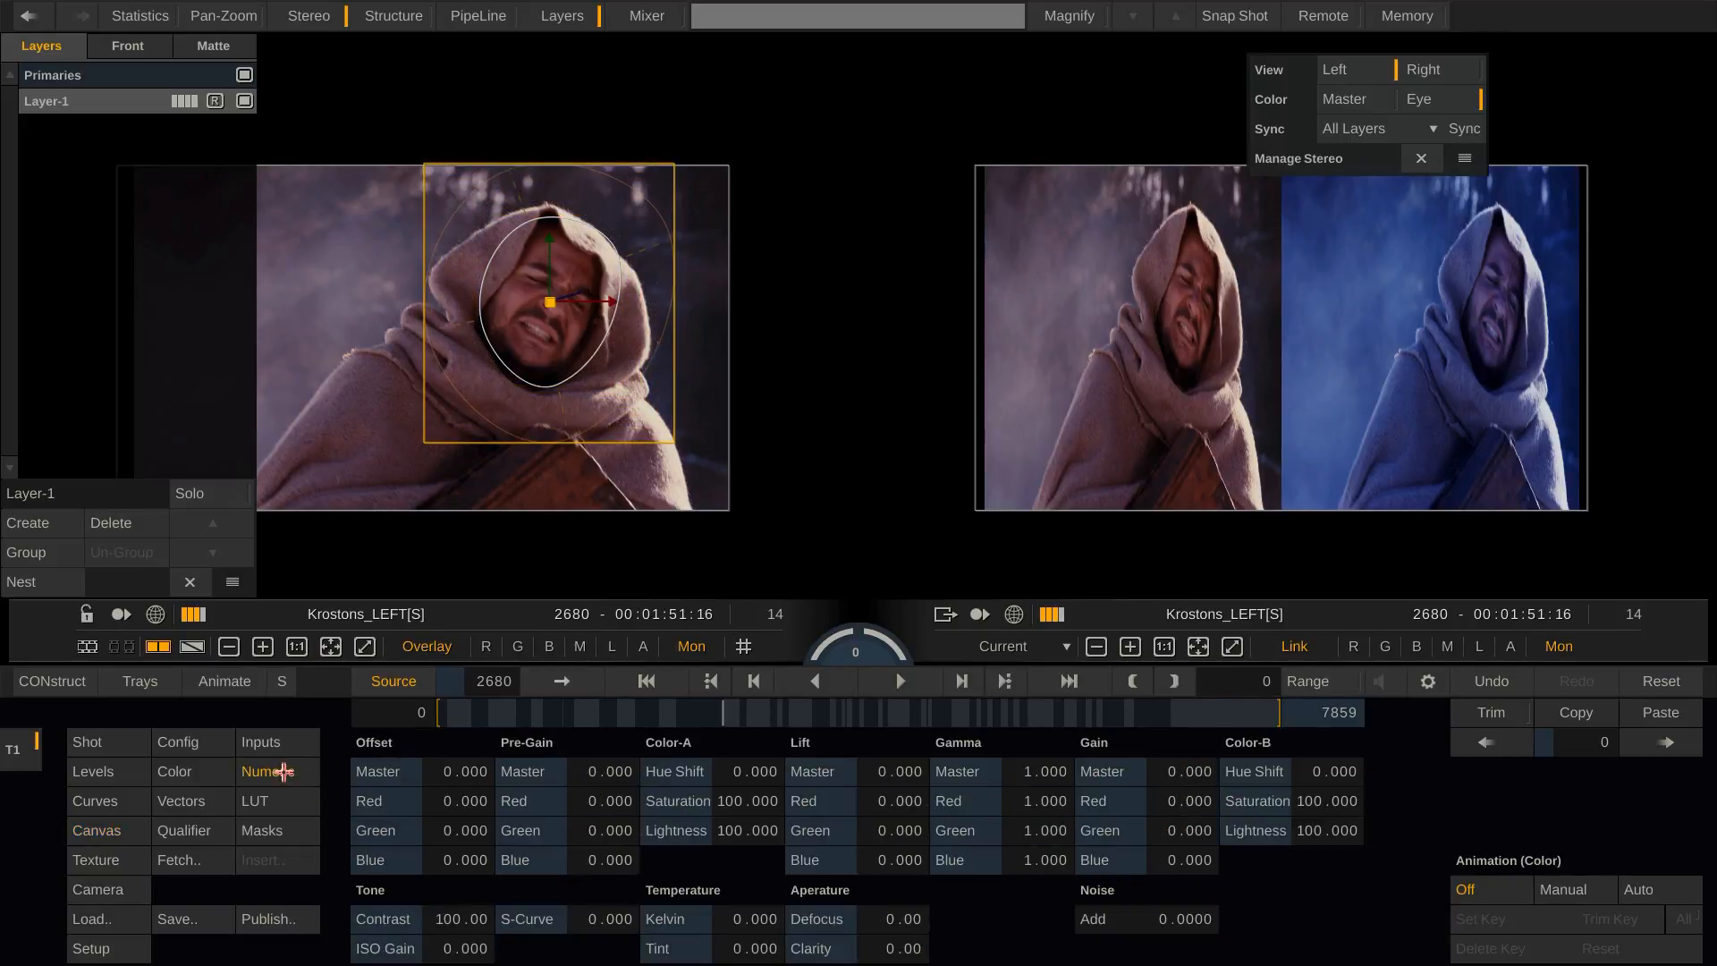
pyautogui.moveTo(1040, 829); pyautogui.dragTo(1074, 716)
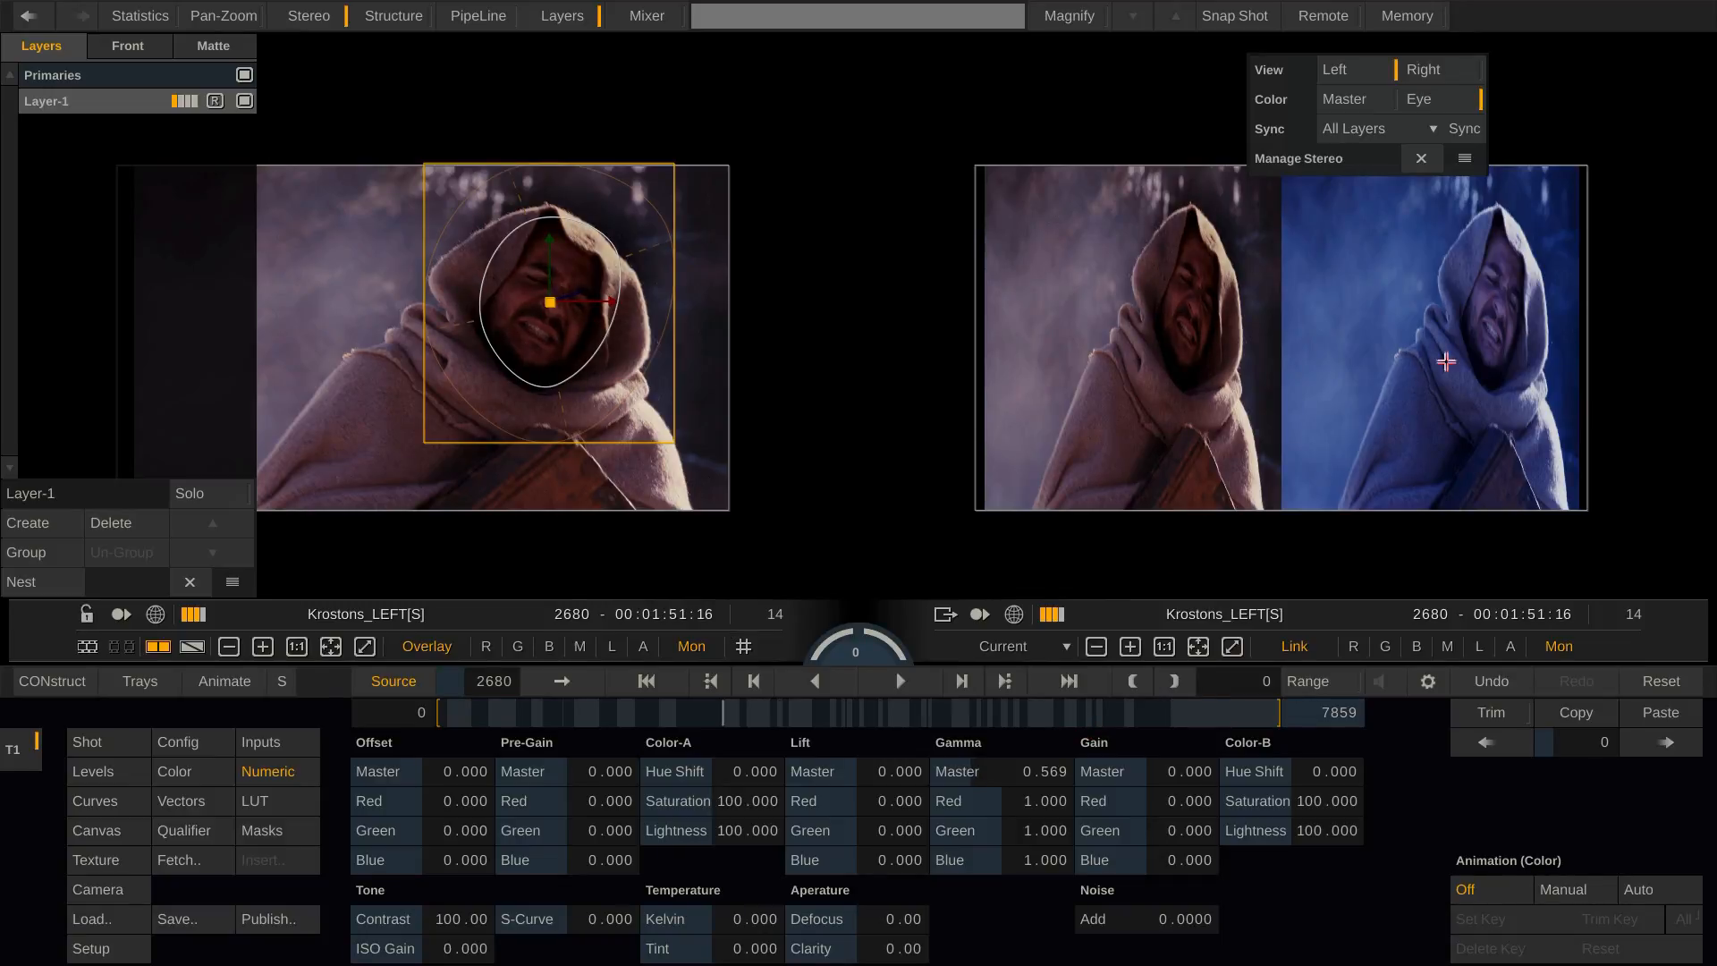
# - Sync all layers from the left eye to the right and compare both eyes, finishing on the right
pyautogui.click(1412, 128)
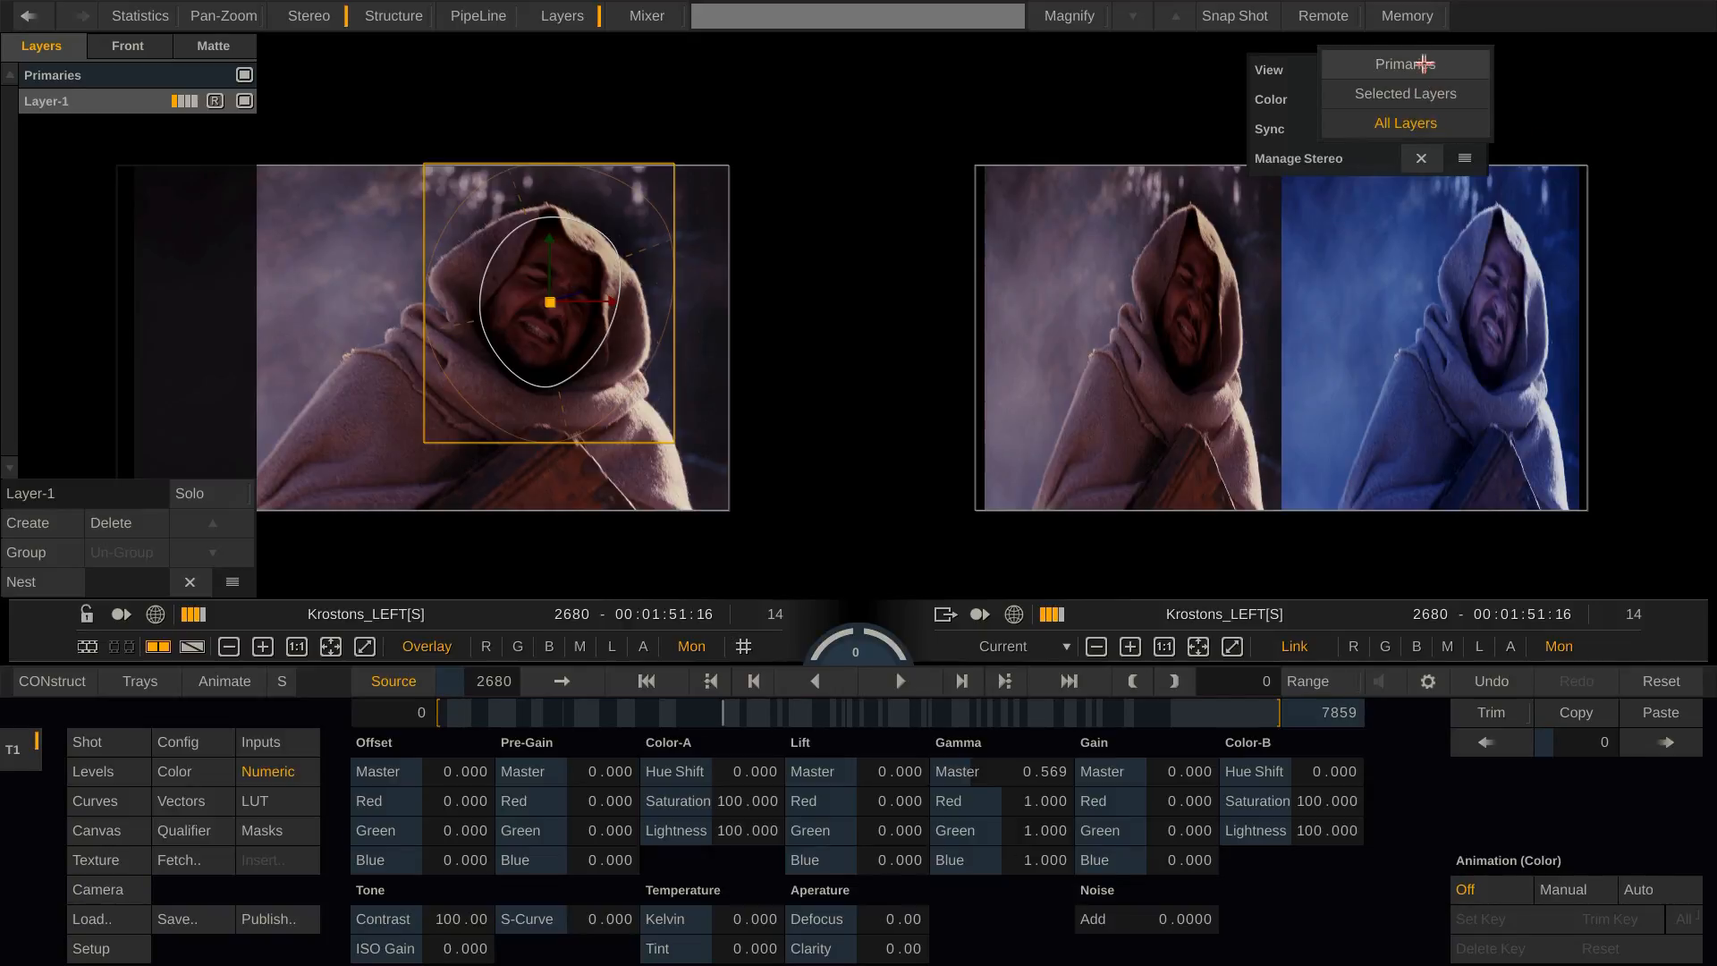
pyautogui.click(1465, 123)
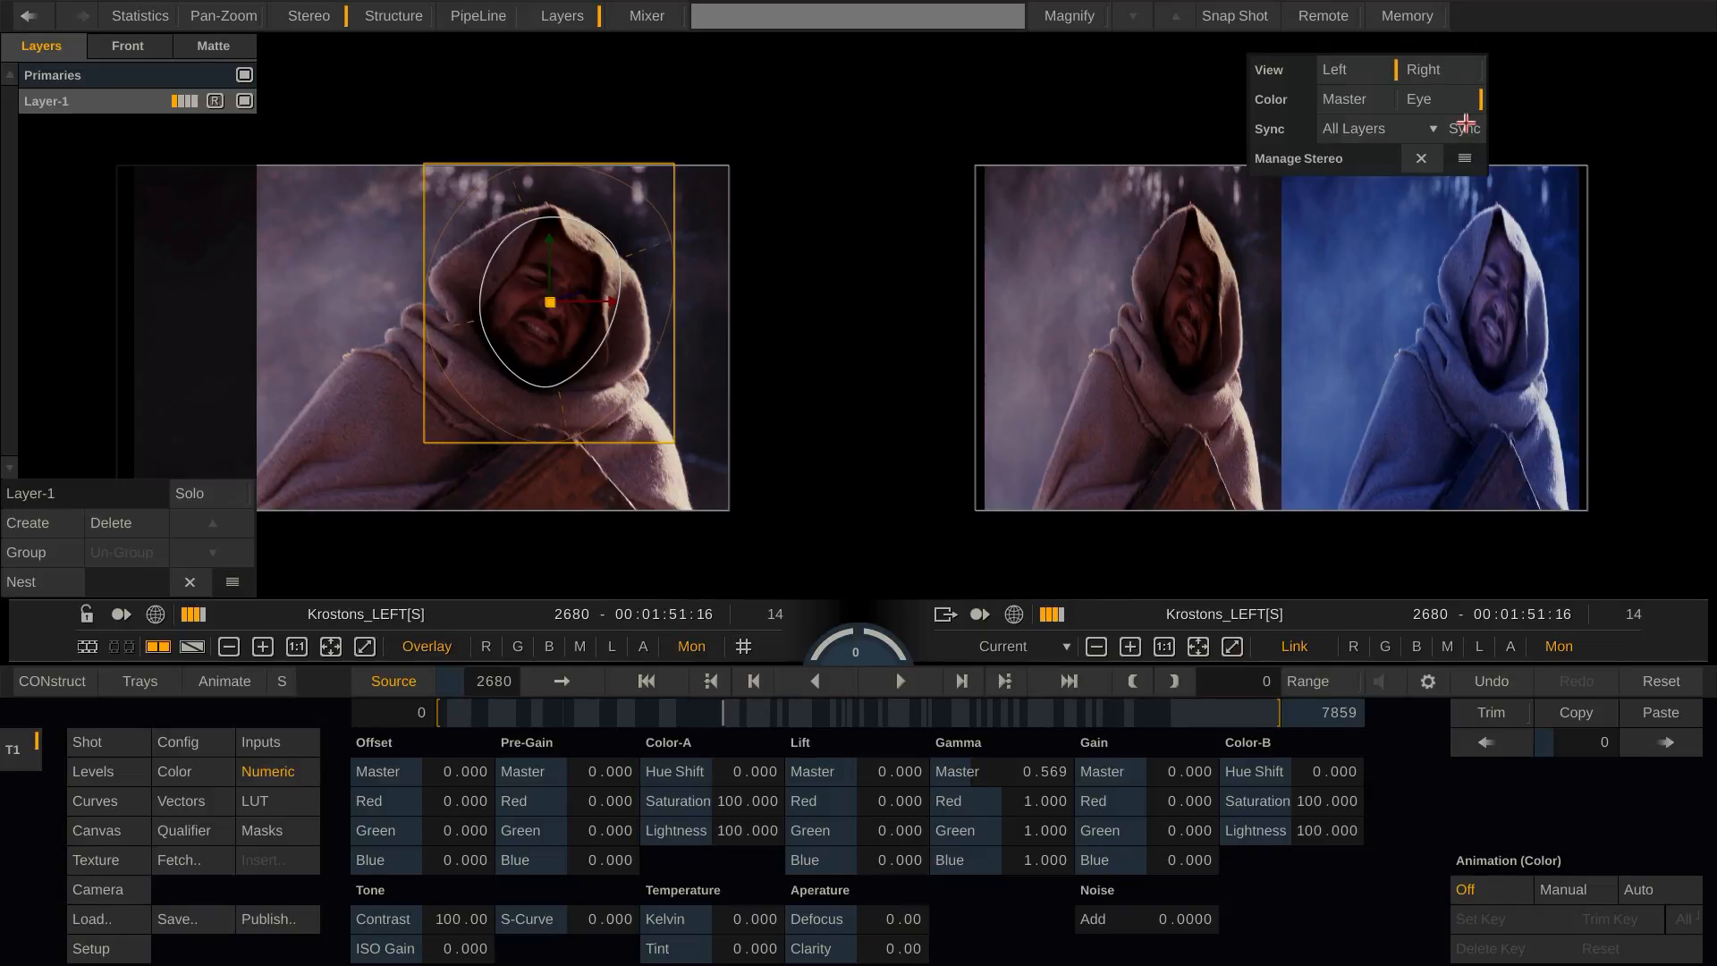
pyautogui.click(1466, 131)
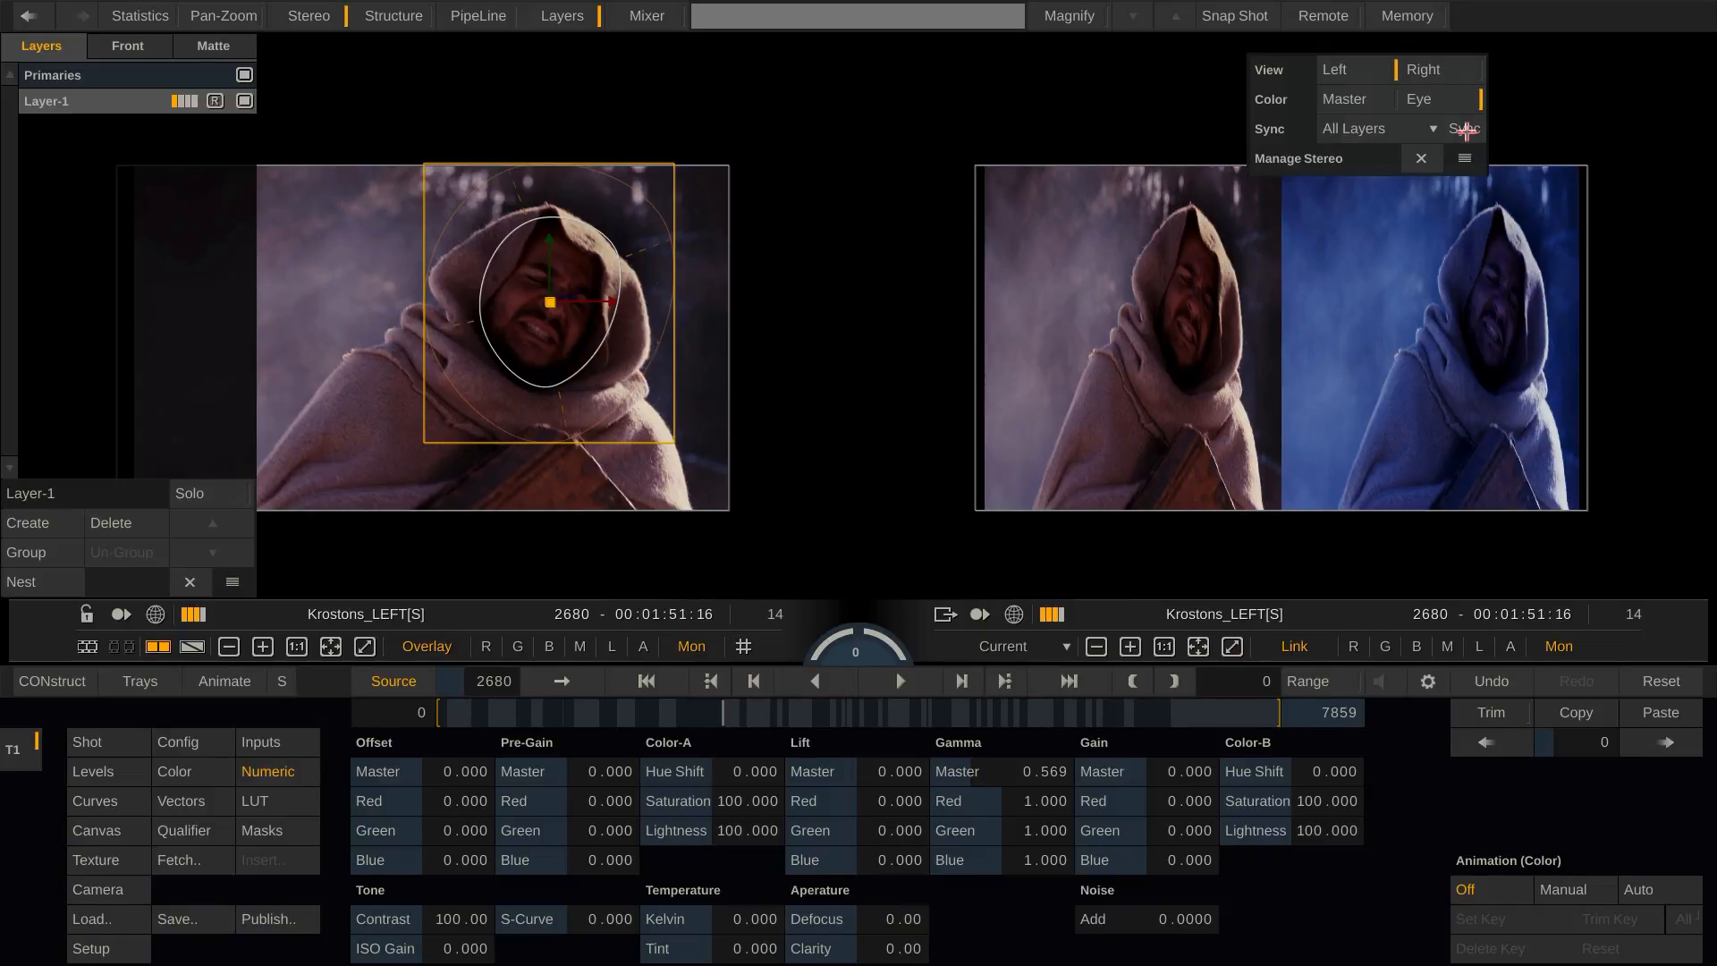
pyautogui.click(1451, 69)
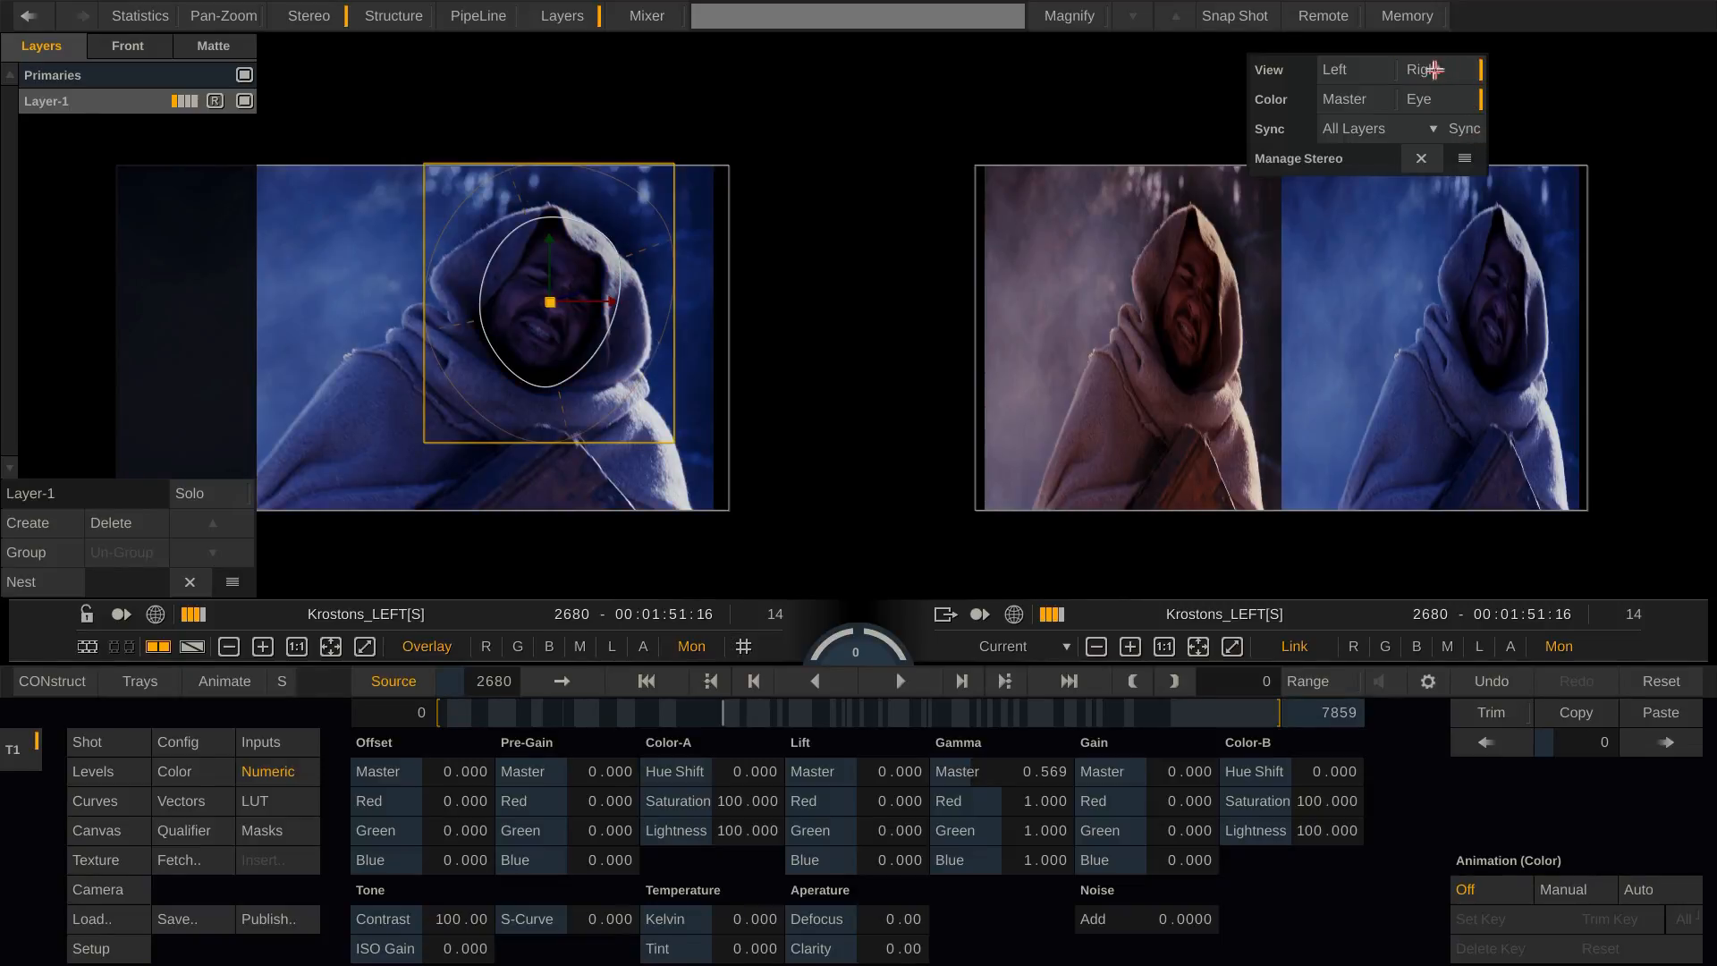
pyautogui.click(1342, 70)
pyautogui.click(1429, 68)
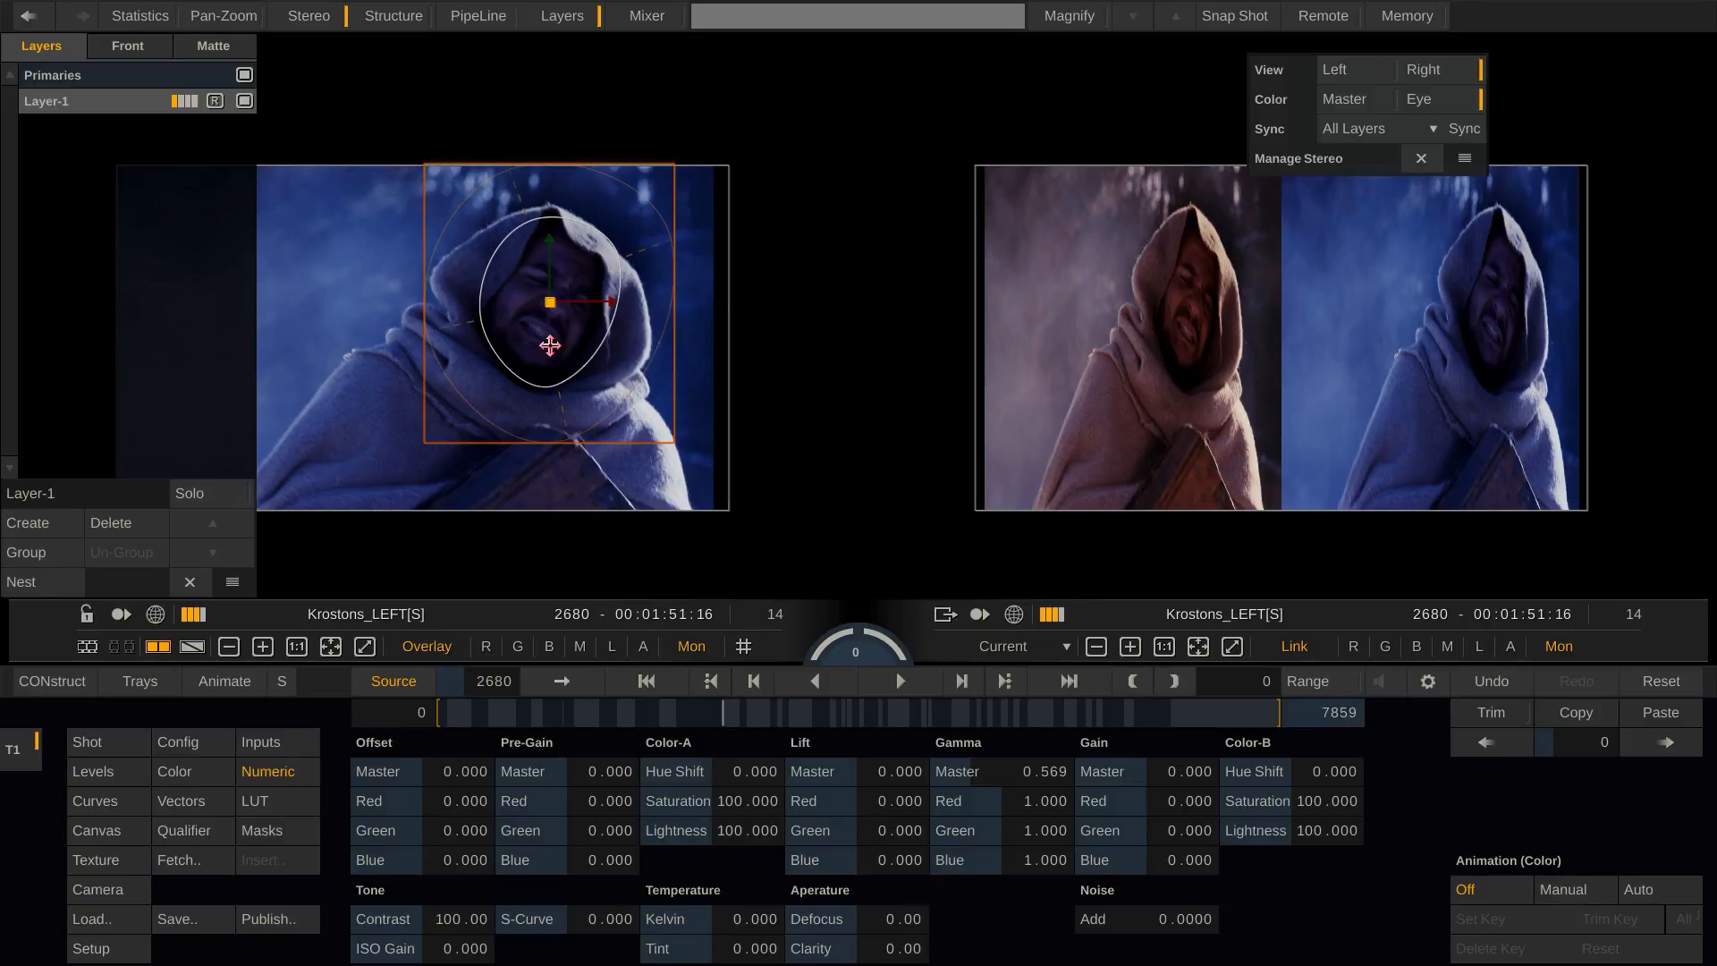
# - Move the right eye's layer shape to the left of the face and compare its position with the left eye's shape
pyautogui.moveTo(550, 346); pyautogui.dragTo(439, 339)
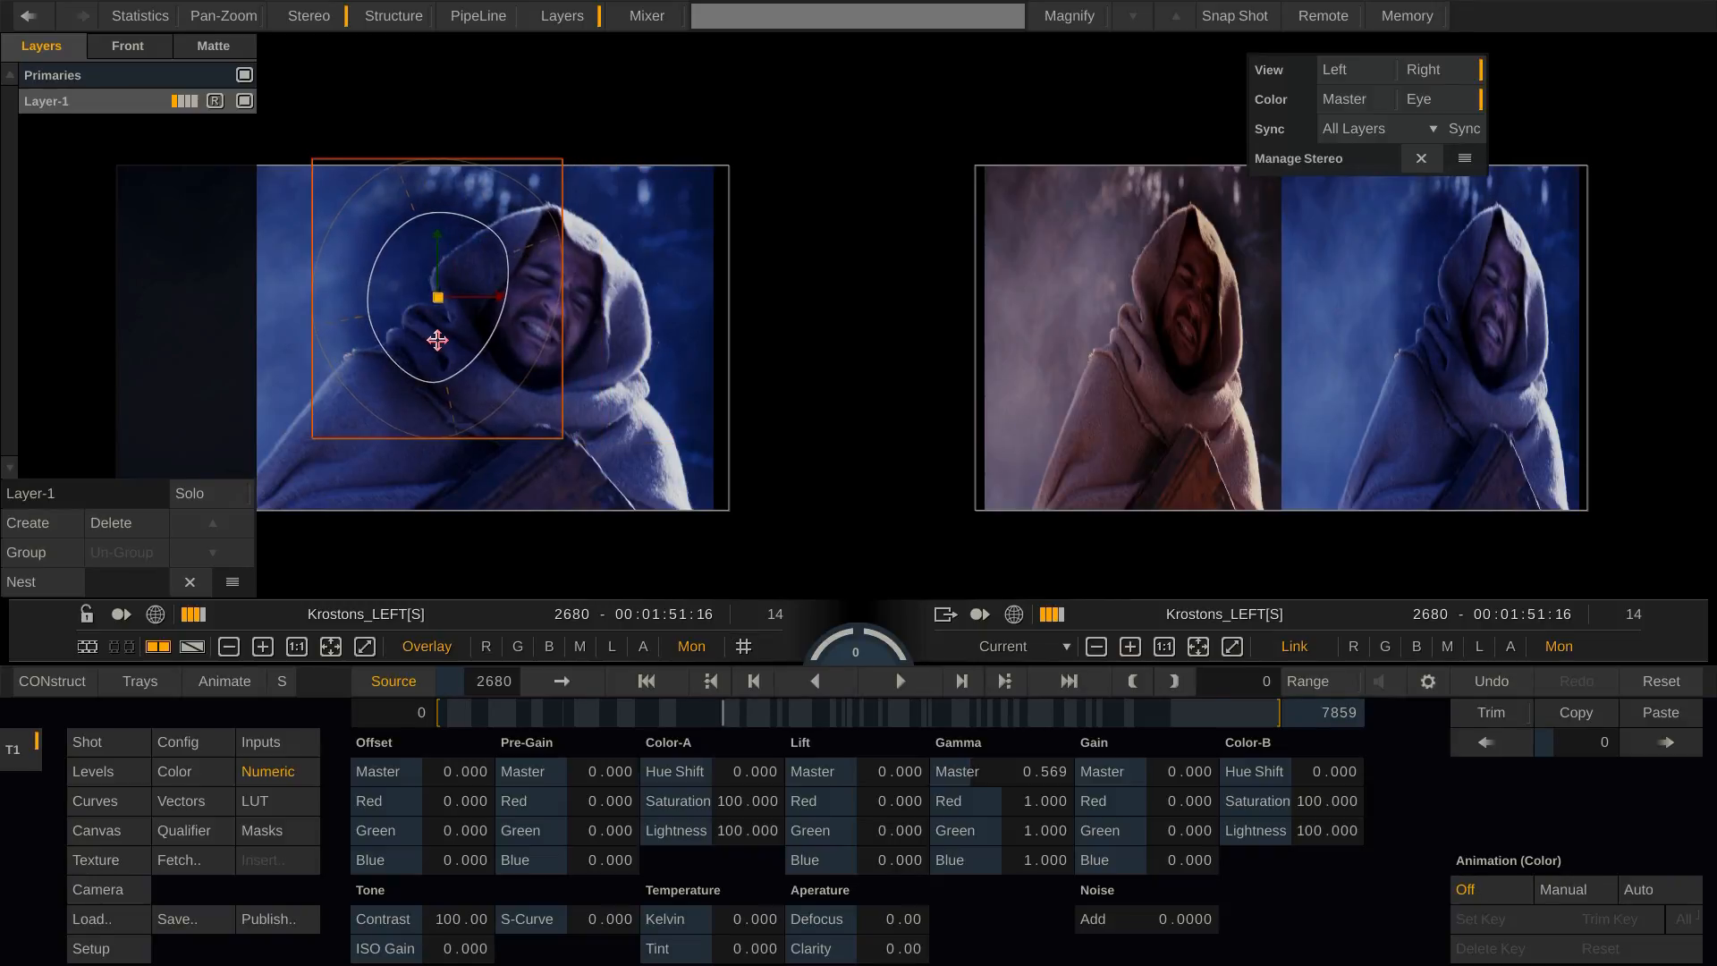
pyautogui.click(1351, 76)
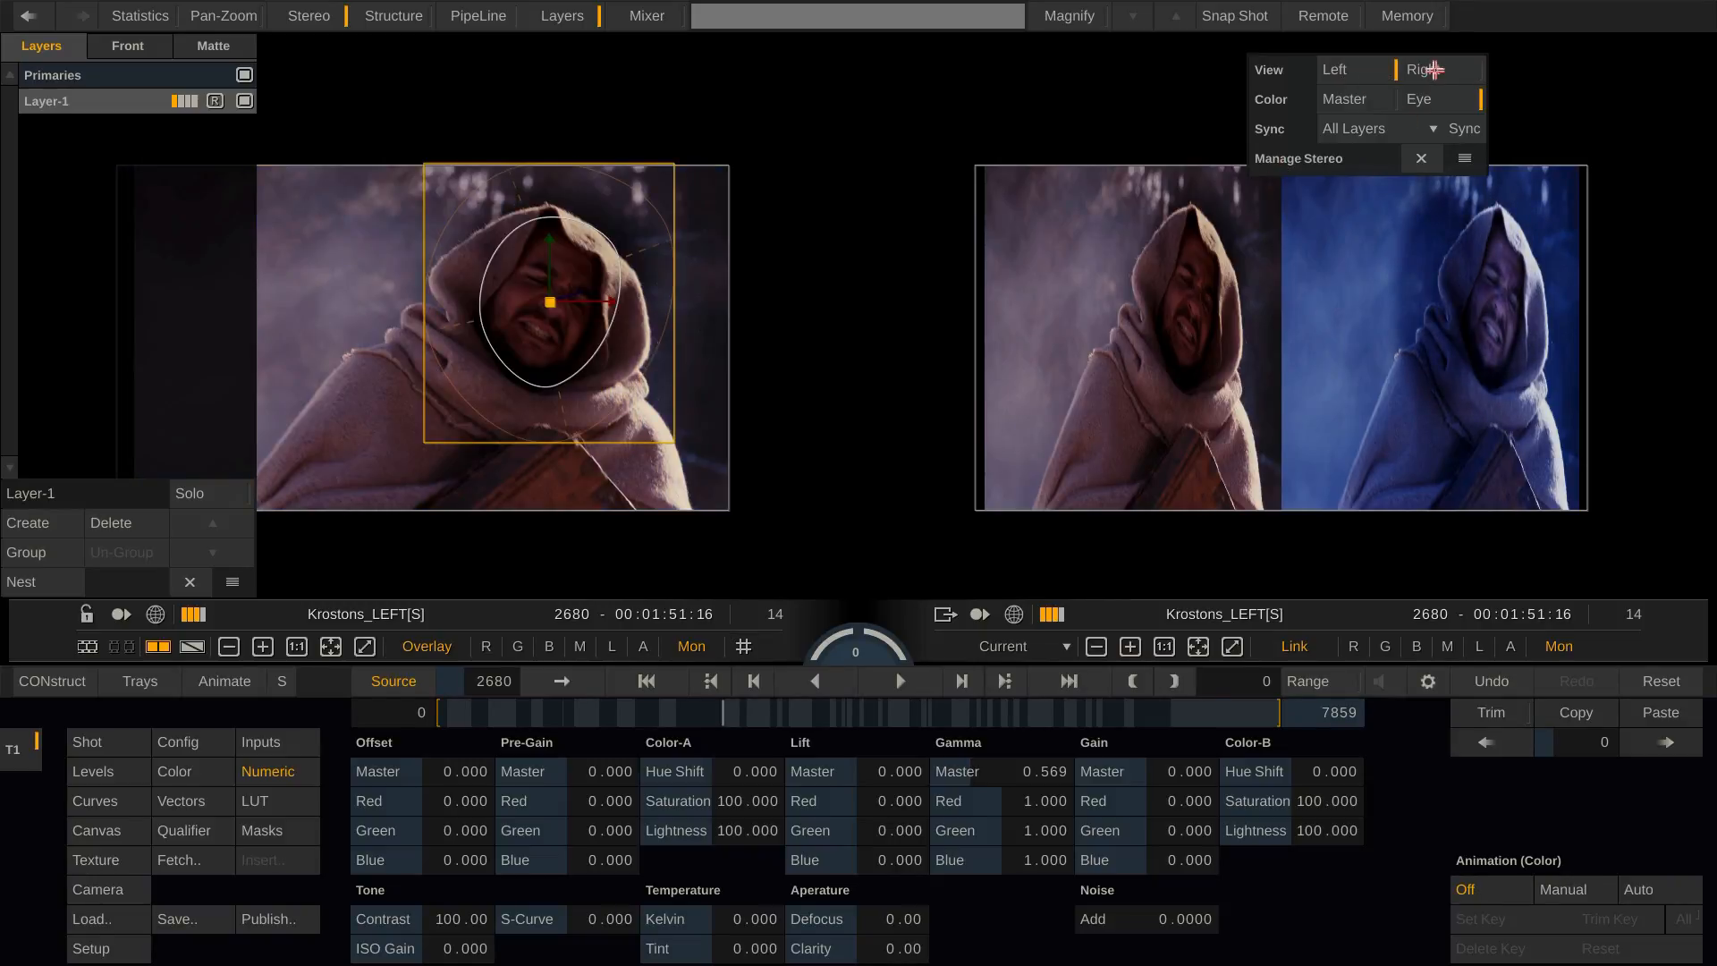
pyautogui.click(1436, 69)
# - Set the right-eye layer's master gamma to about 1.838, sync all layers and check Layer-1 in the left eye
pyautogui.moveTo(1051, 773); pyautogui.dragTo(982, 729)
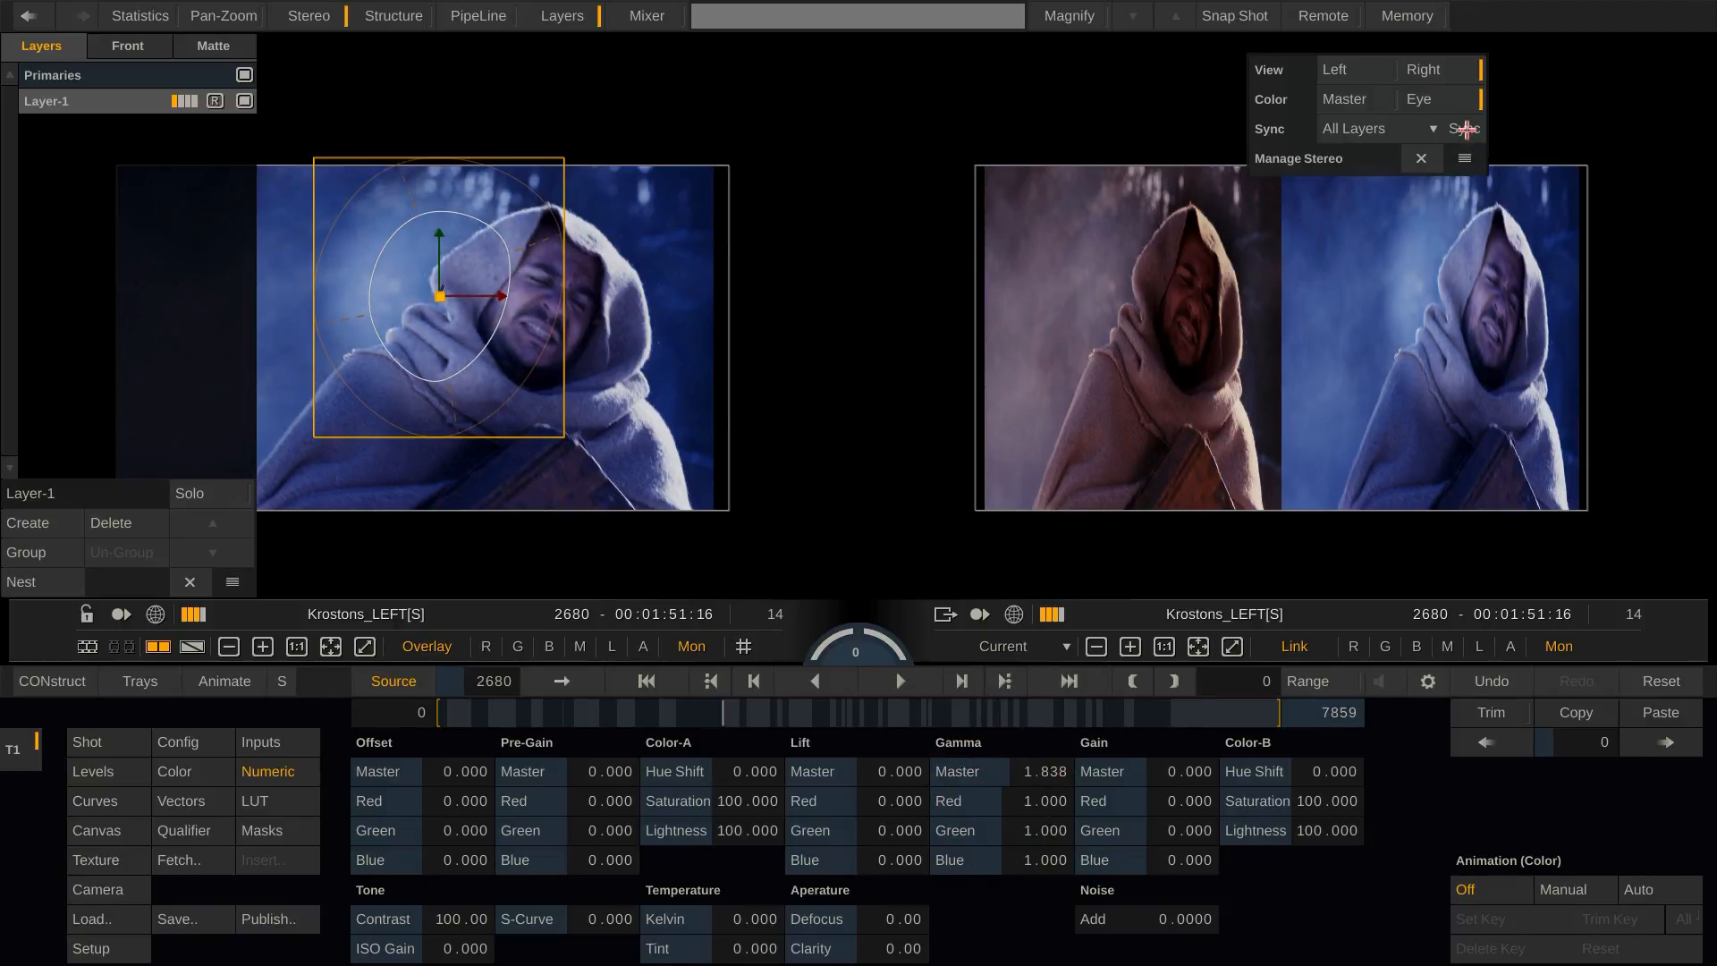
pyautogui.click(1464, 130)
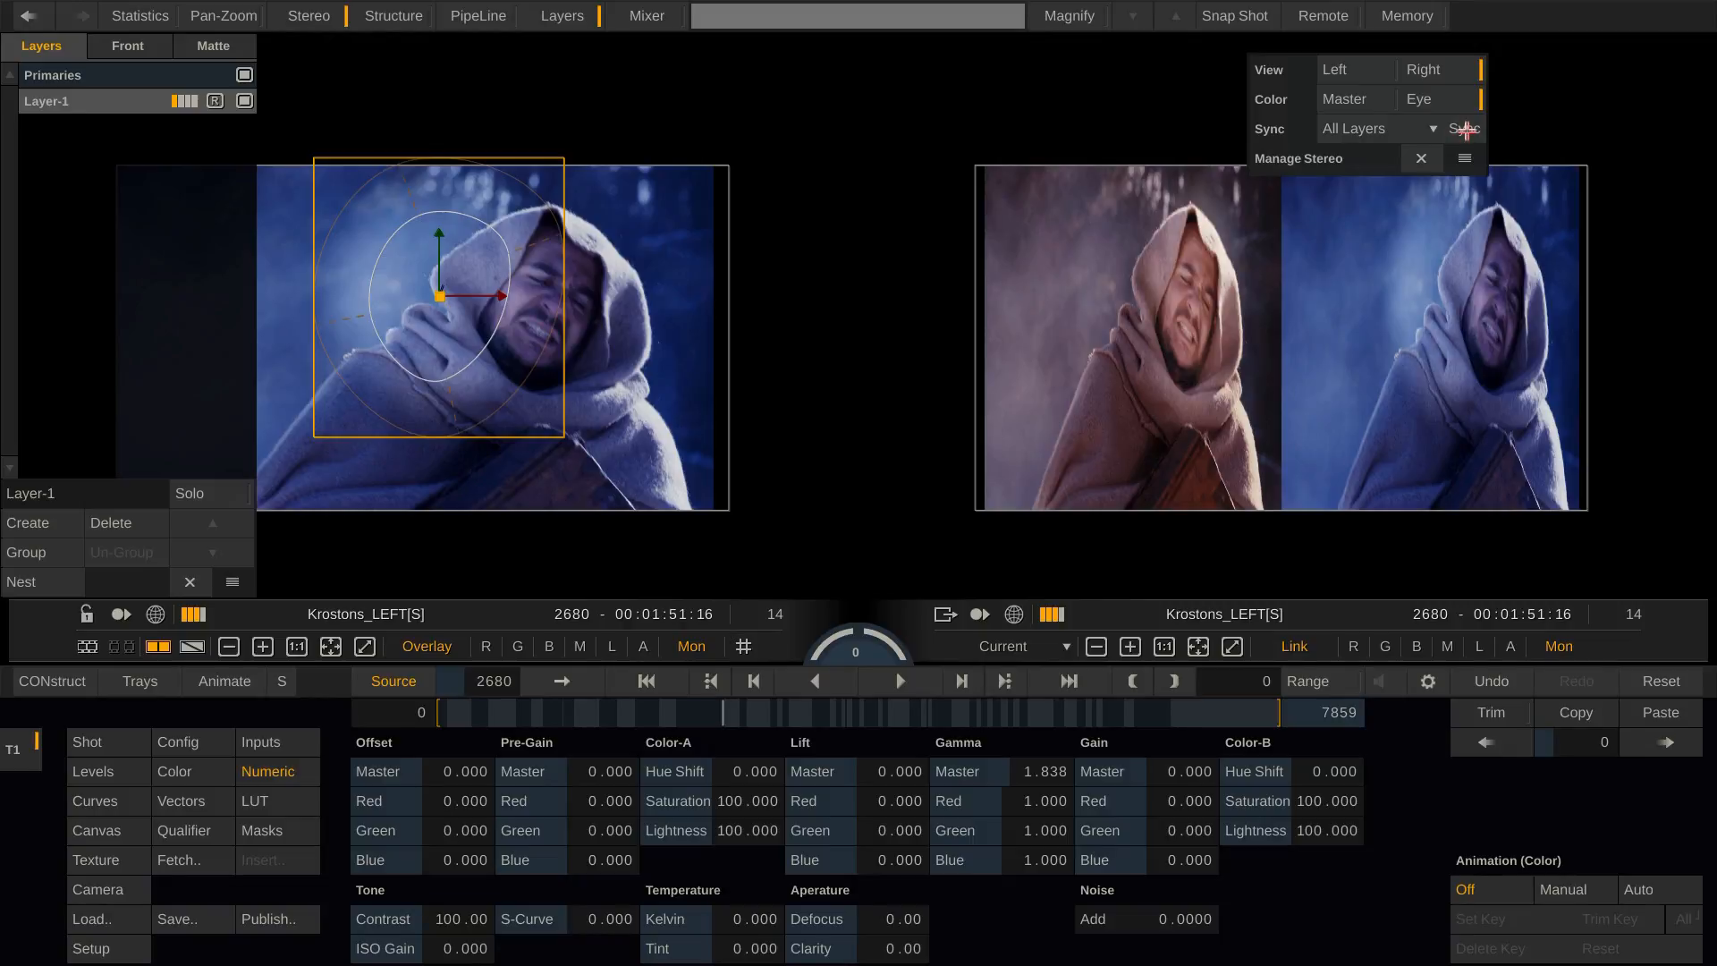
pyautogui.click(1348, 74)
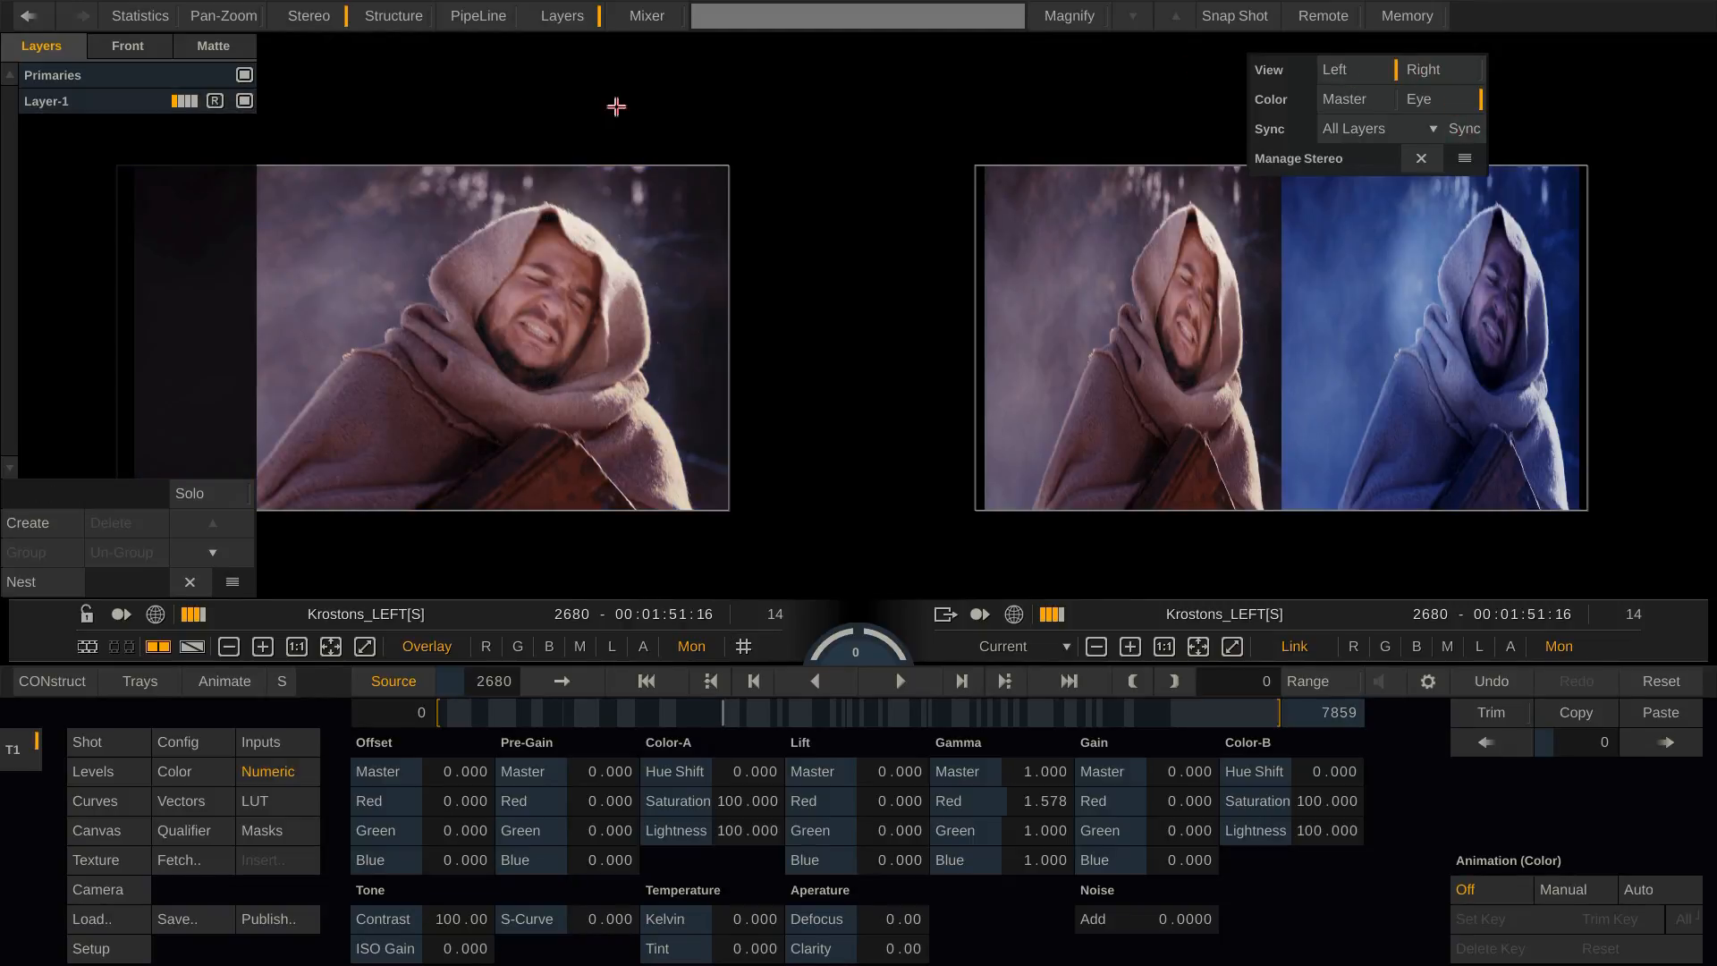
pyautogui.click(137, 103)
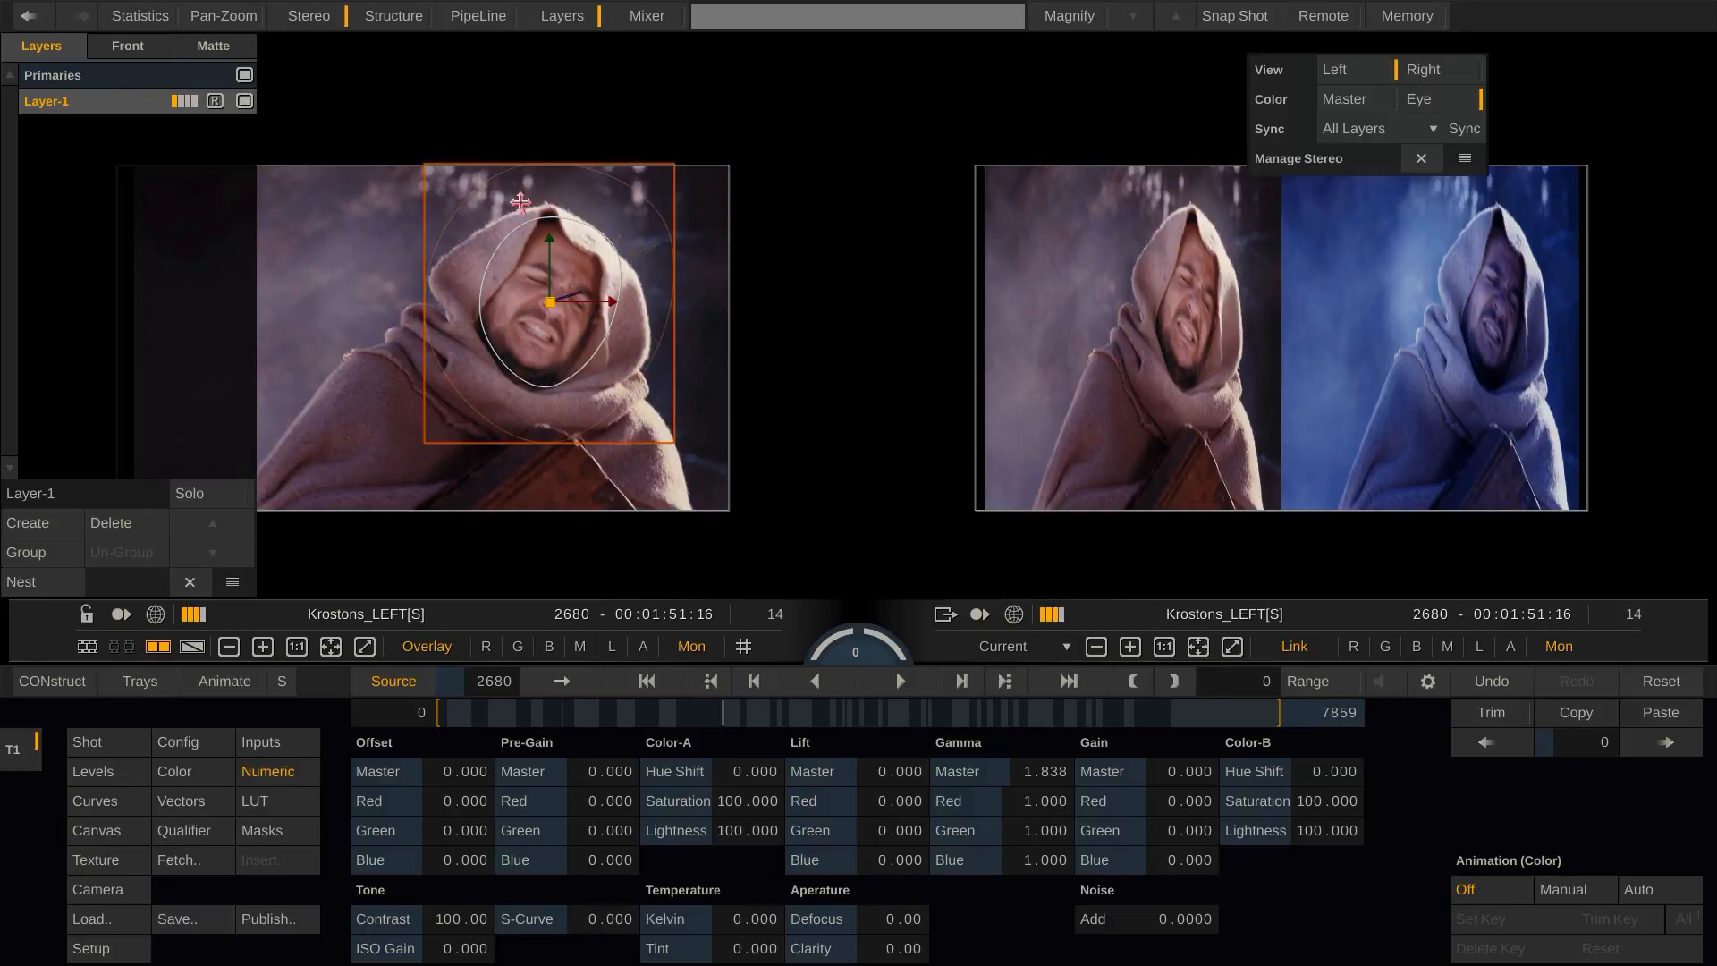
# - Switch between the right and left eyes to compare their layer shapes and grades, ending on the right eye
pyautogui.click(1450, 73)
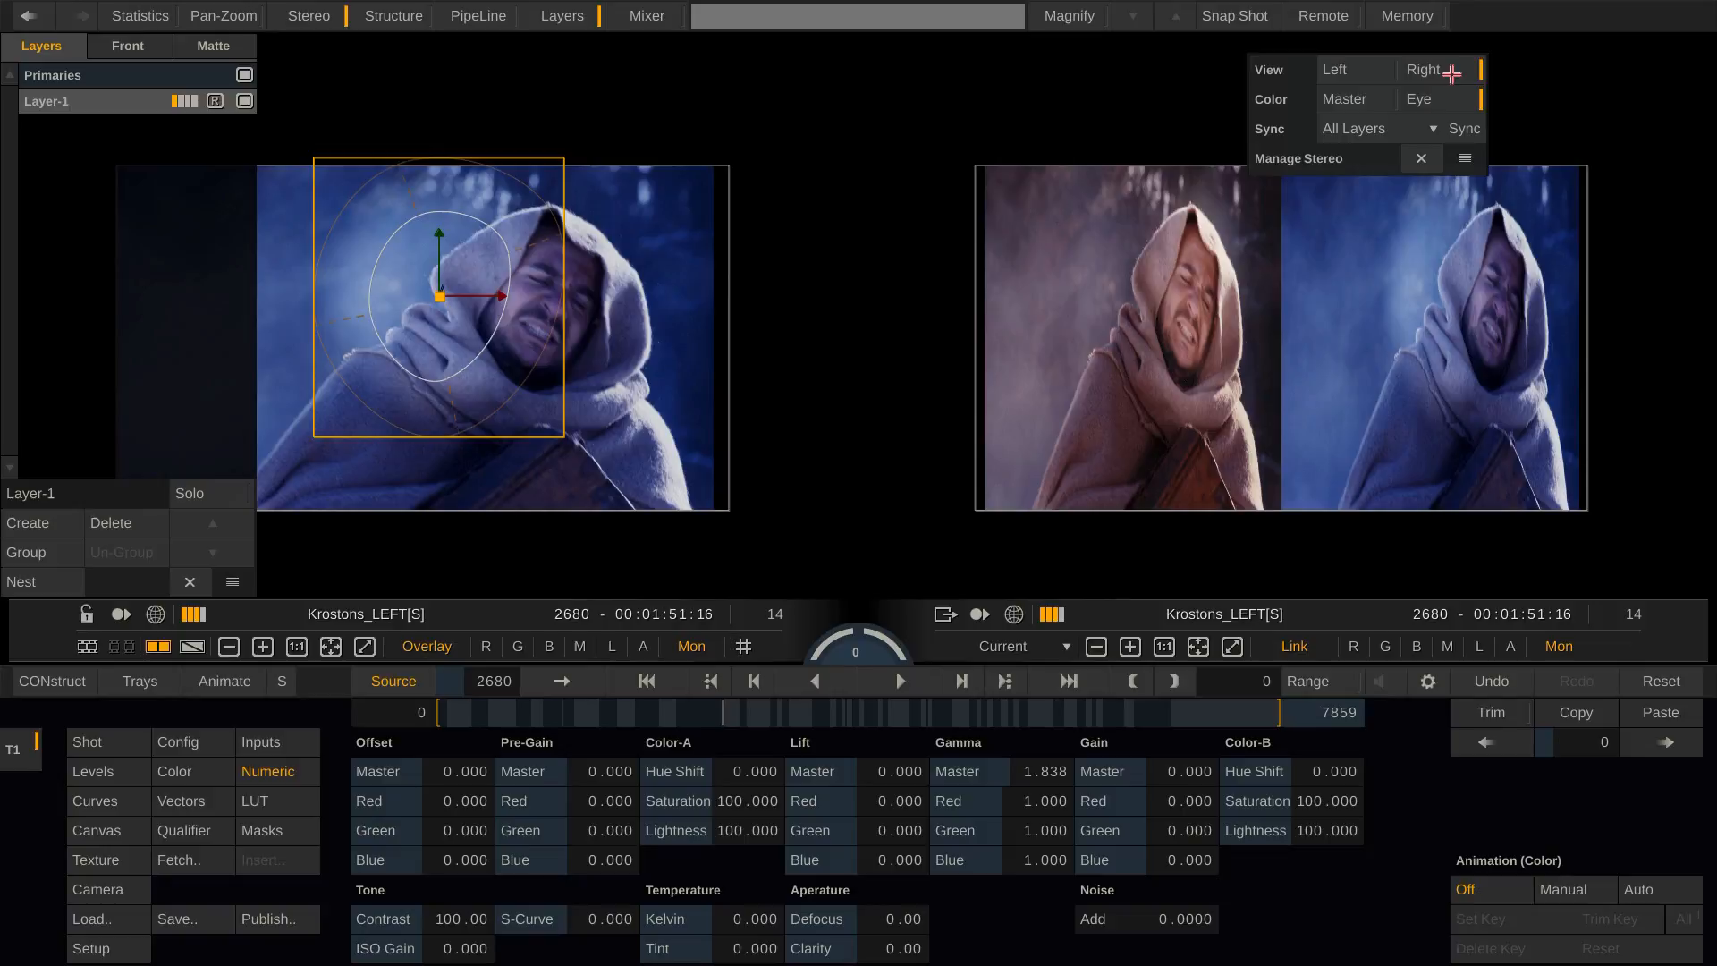
pyautogui.click(1353, 71)
pyautogui.click(1427, 69)
# - Turn on convergence, try a horizontal offset of about 19.55 on the image and reset the framing
pyautogui.click(190, 741)
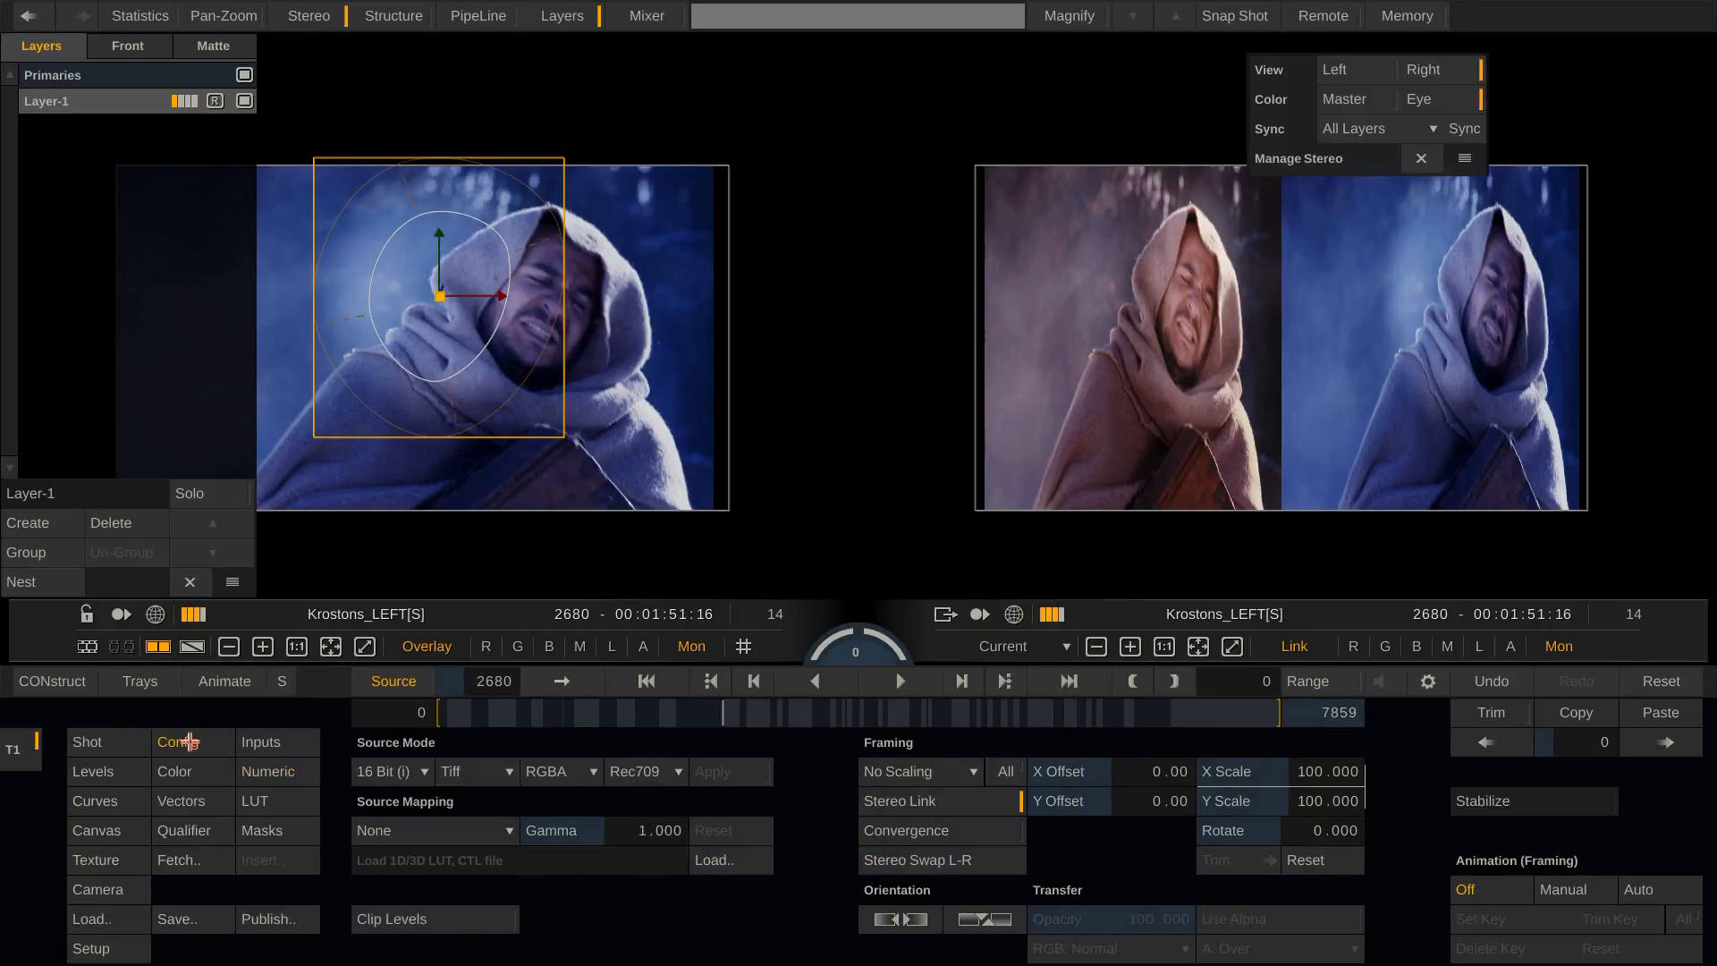
pyautogui.click(982, 832)
pyautogui.moveTo(1162, 771); pyautogui.dragTo(1224, 813)
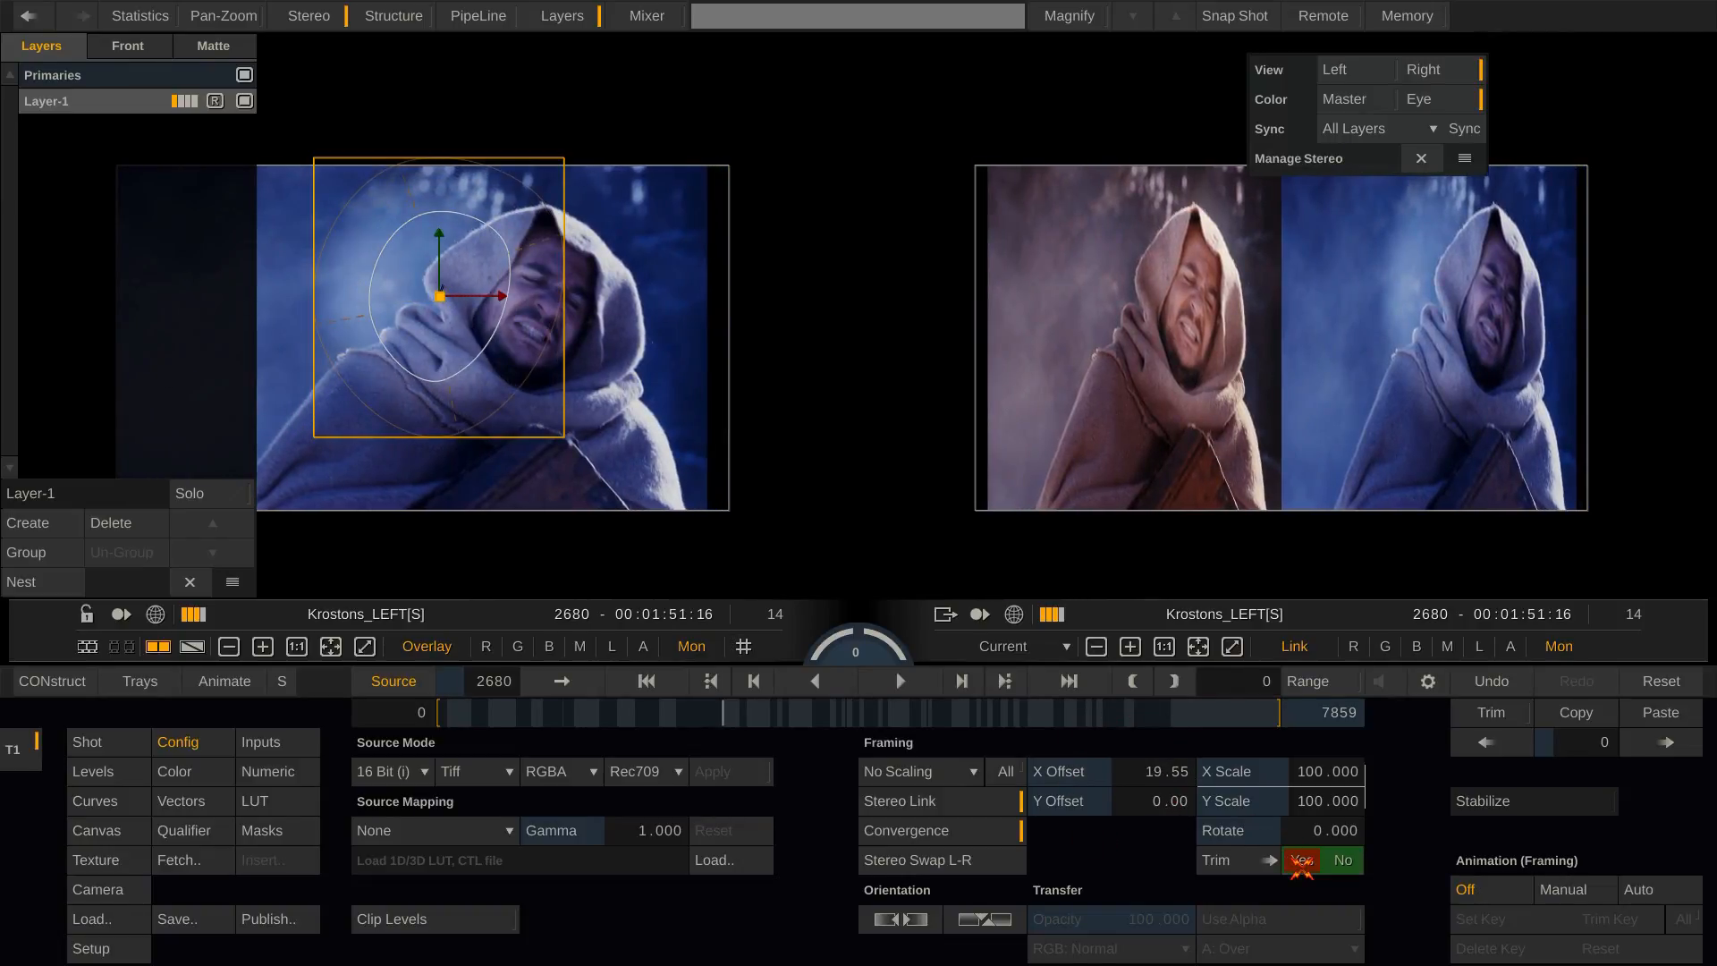
pyautogui.click(1302, 860)
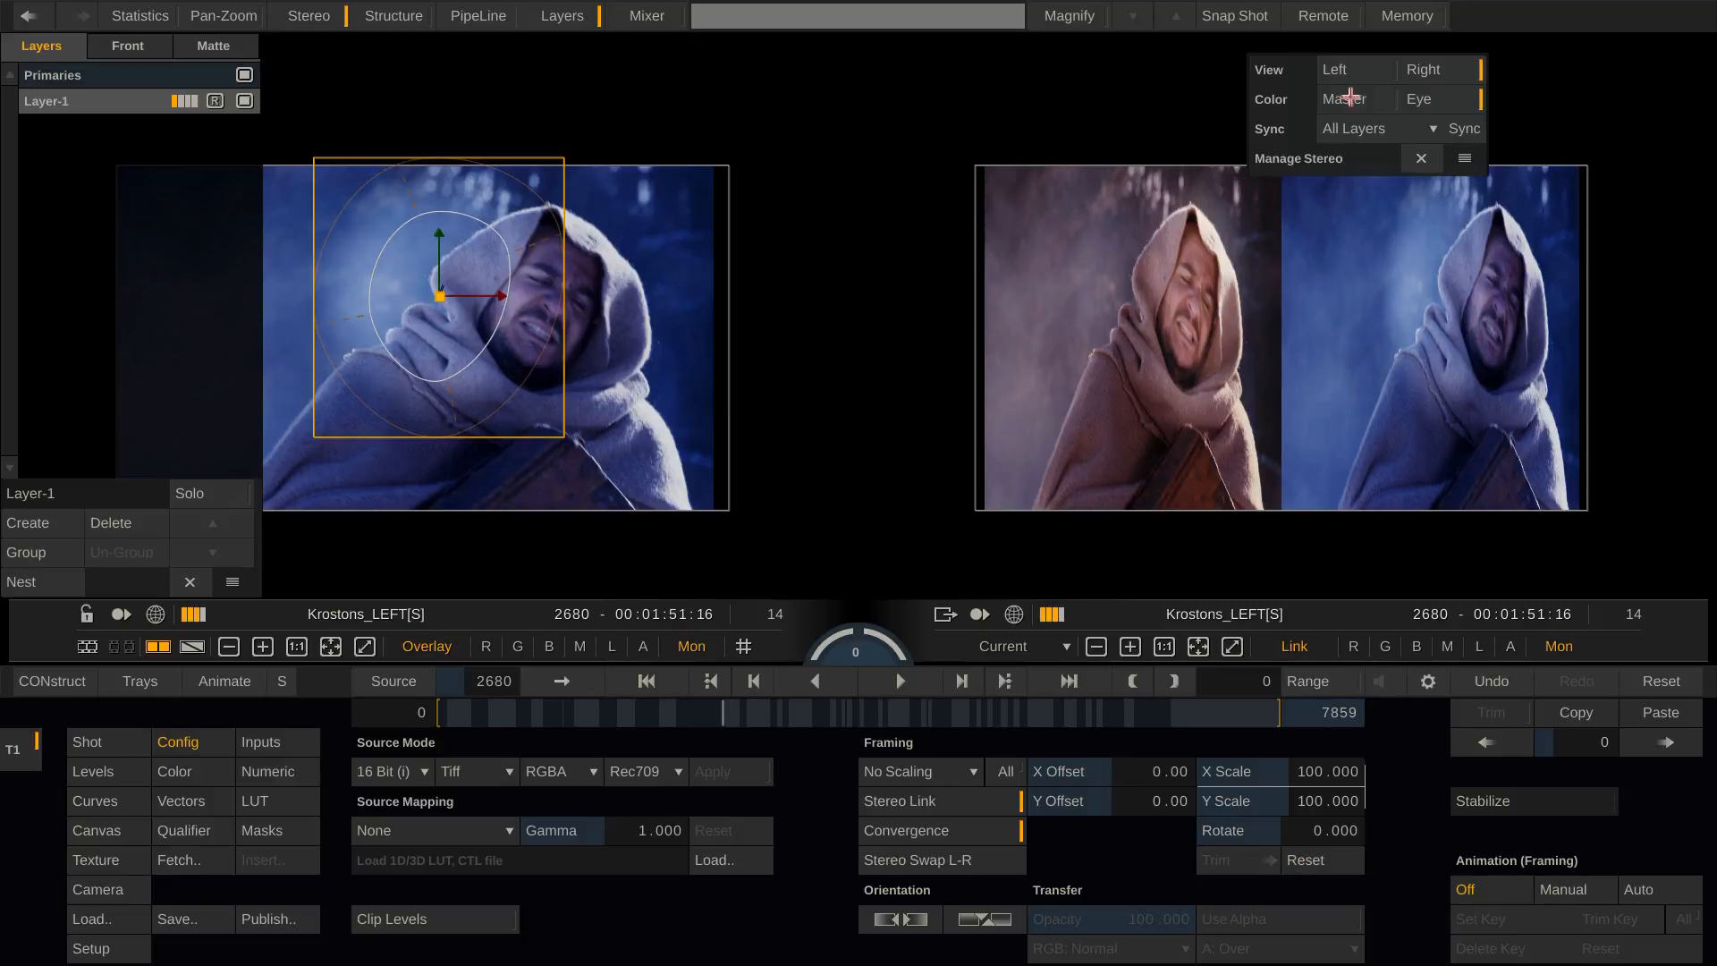
# - Switch grading to Master with the left eye in view and move to the moonlit castle shot
pyautogui.click(1351, 99)
pyautogui.click(1360, 75)
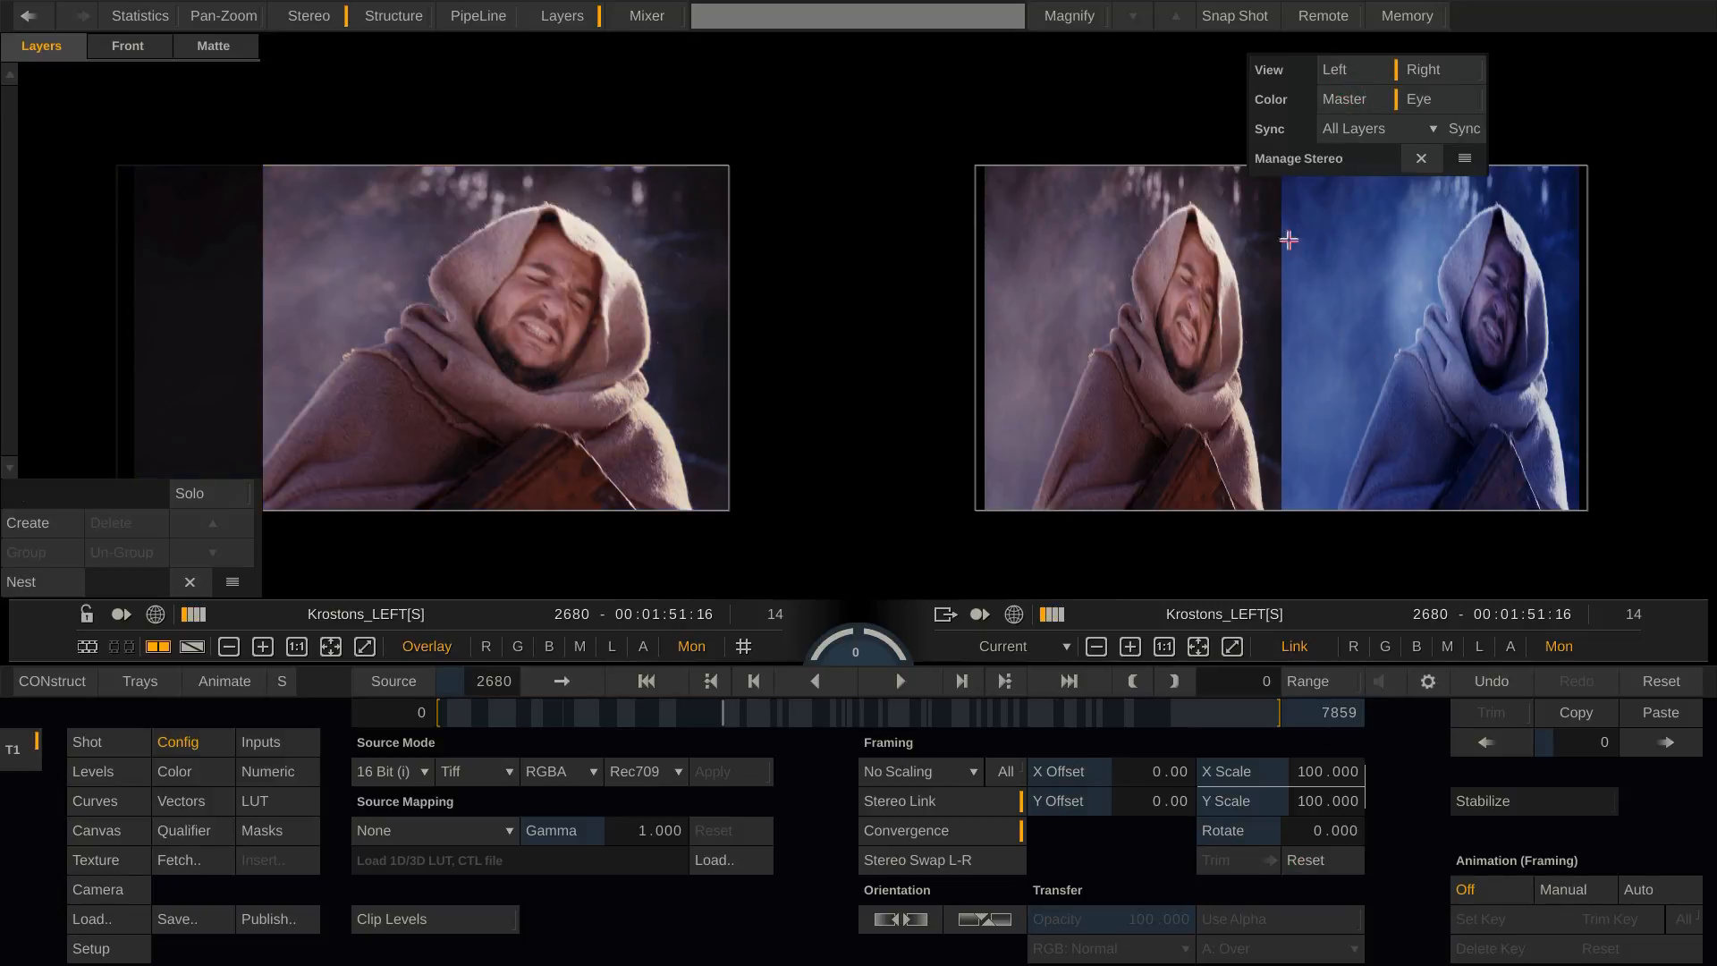
pyautogui.moveTo(723, 714); pyautogui.dragTo(734, 714)
# - Limit the playback range to the castle shot and show its frame 2816 in a single viewer
pyautogui.click(1307, 673)
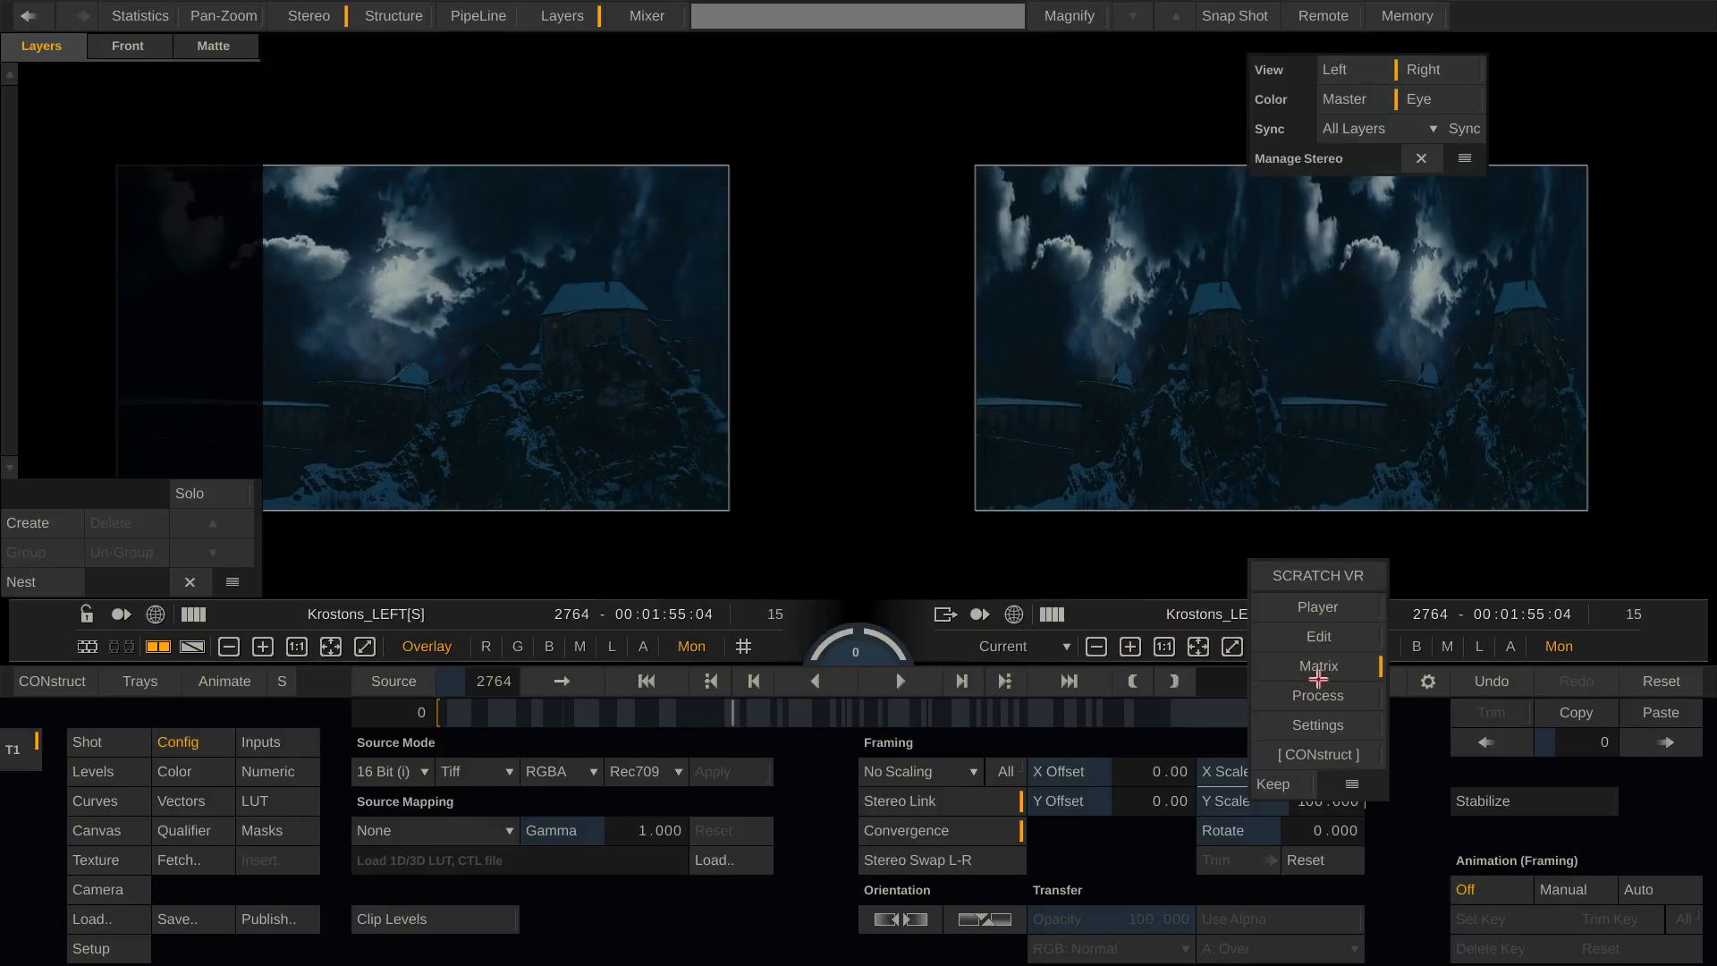
pyautogui.click(1316, 681)
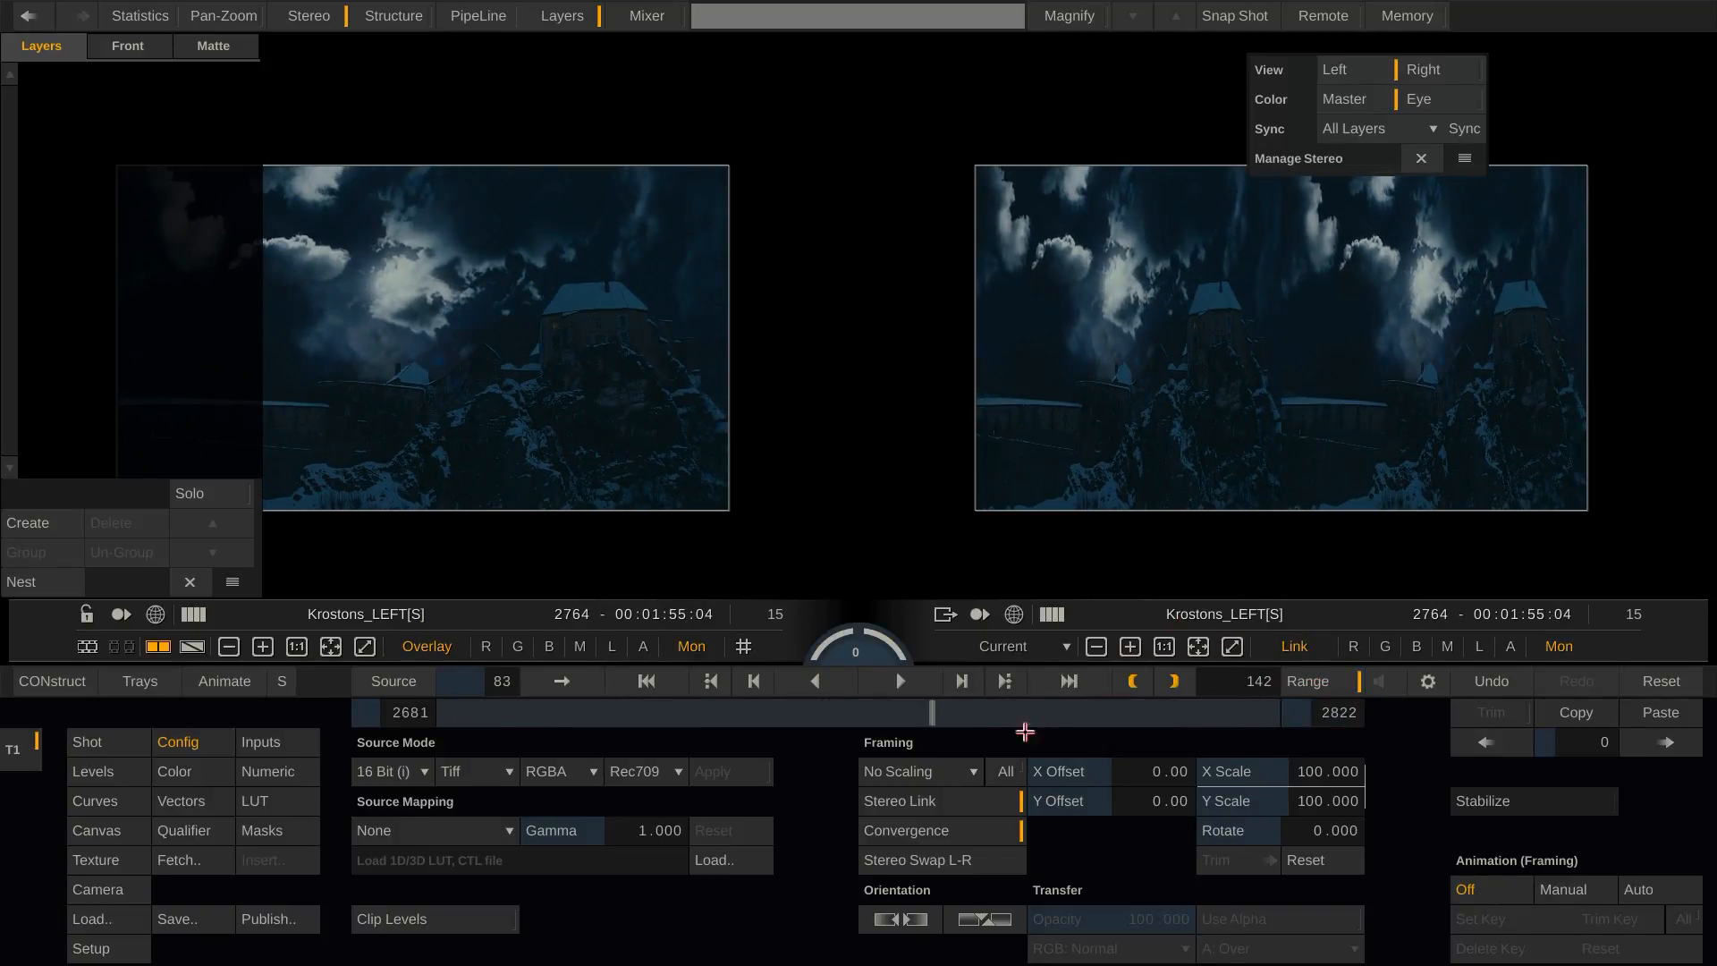
pyautogui.moveTo(1002, 714); pyautogui.dragTo(1242, 712)
pyautogui.press('d')
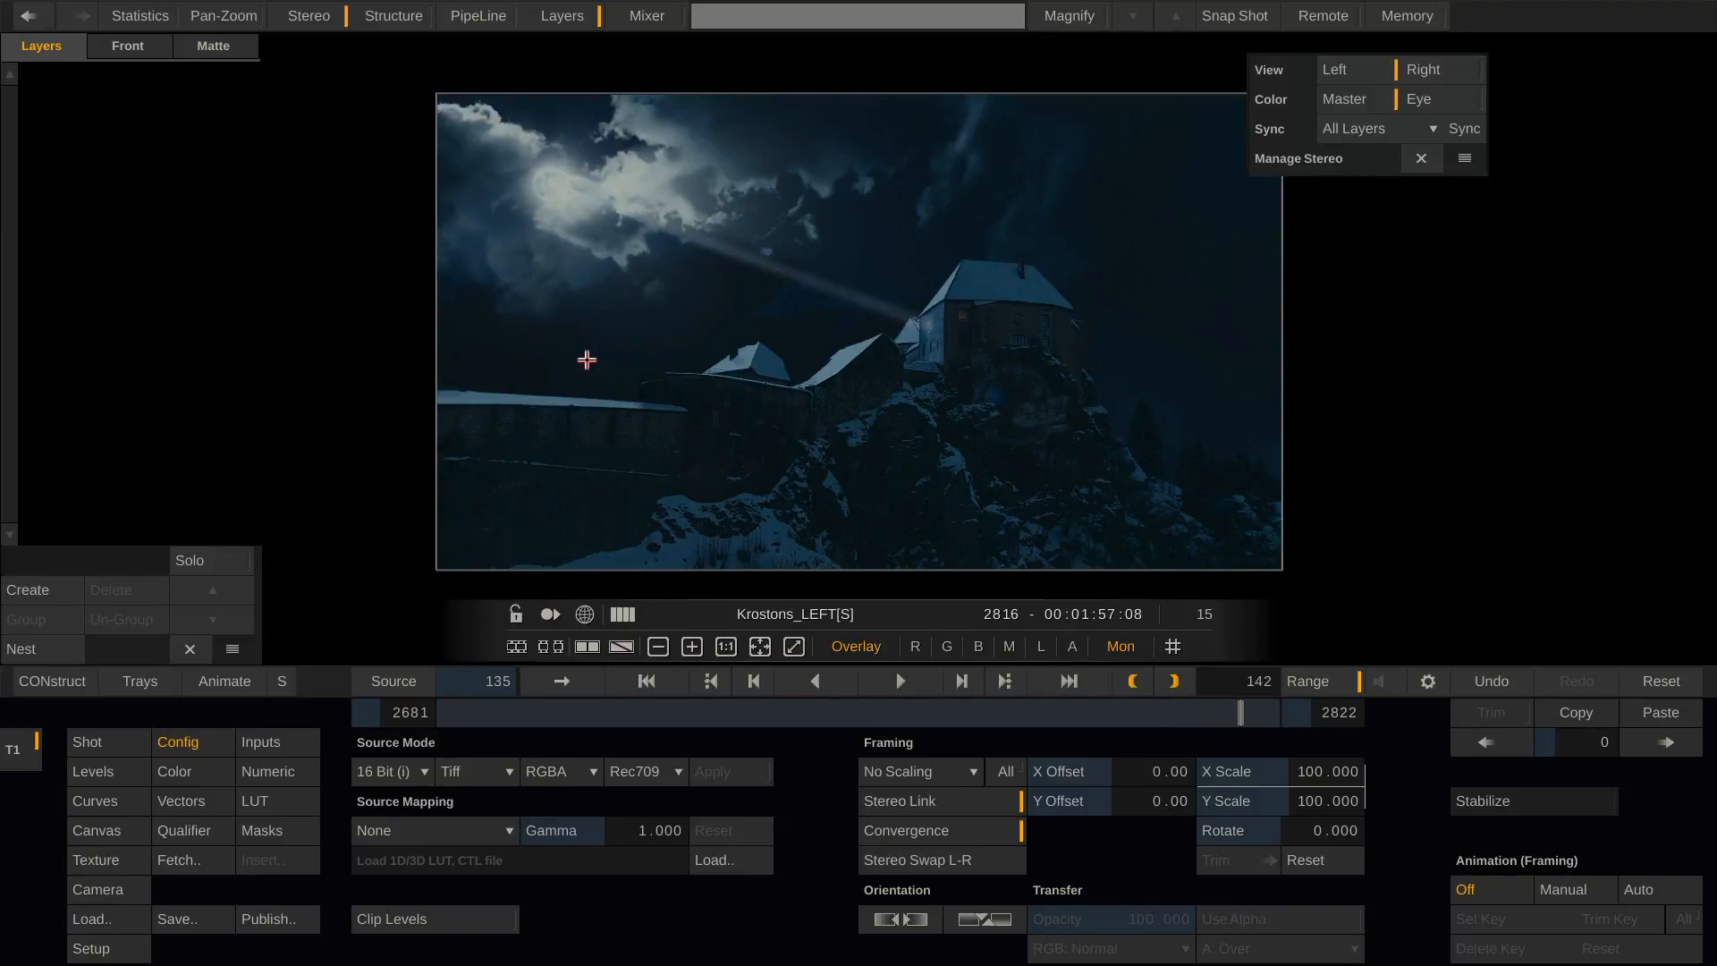
# - Draw a small free-form canvas shape around the moon and set its softness to about 100.58
pyautogui.click(105, 830)
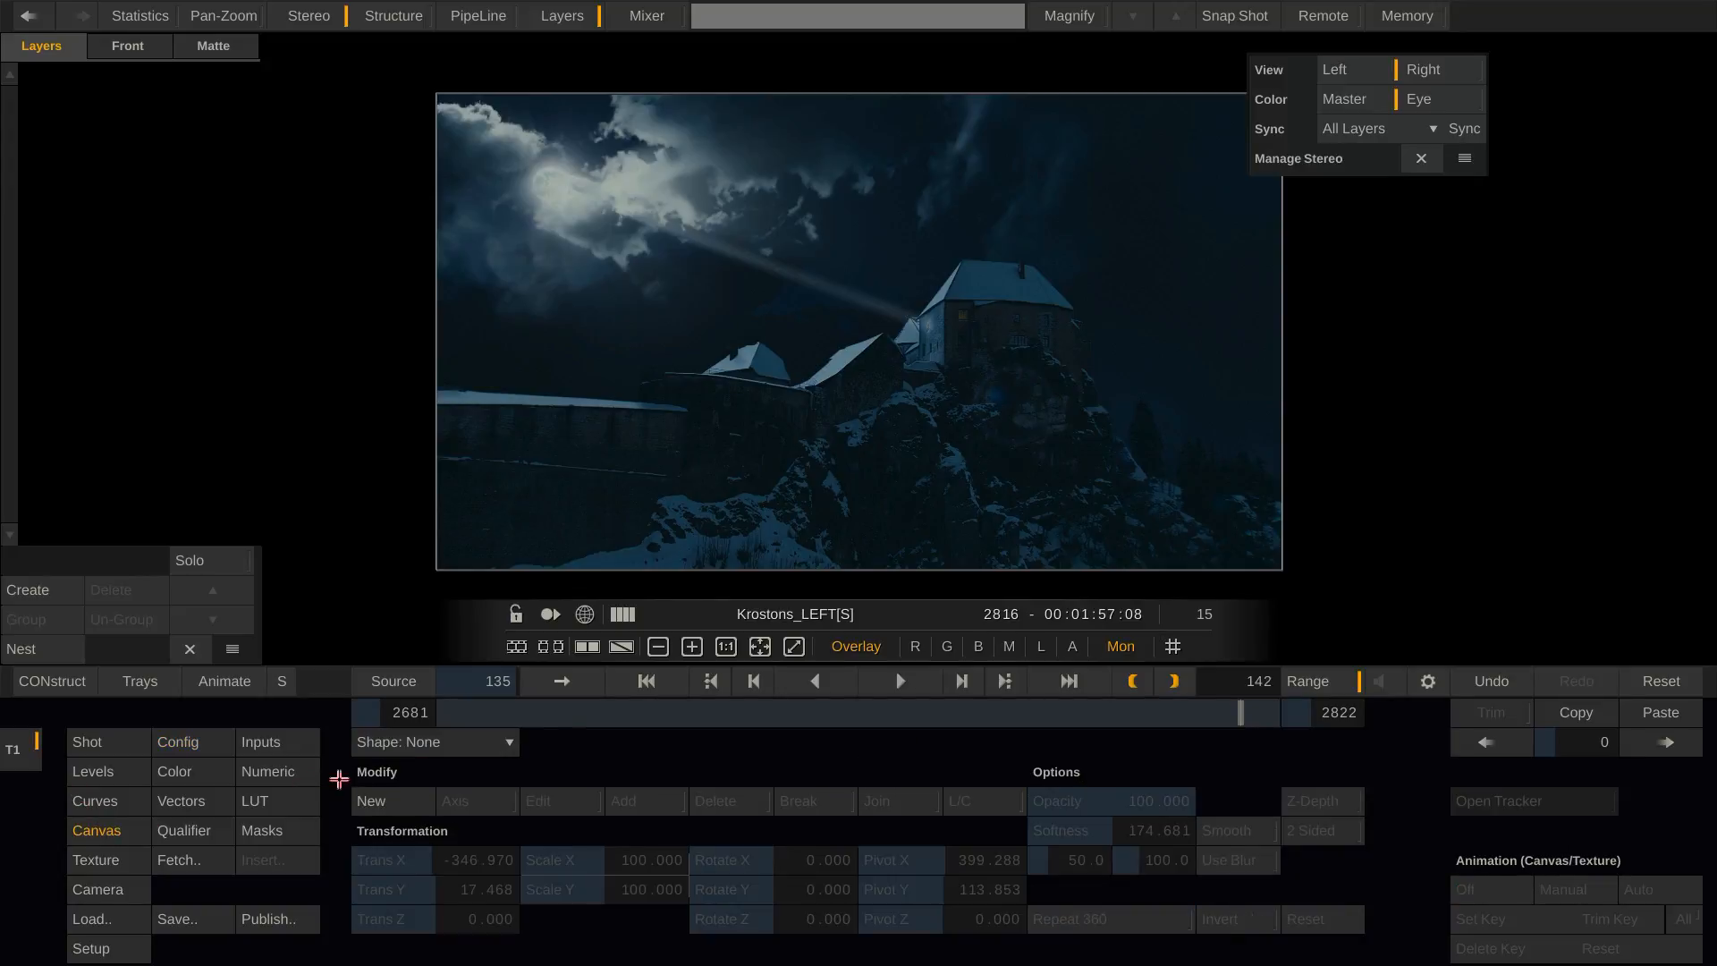
pyautogui.click(374, 794)
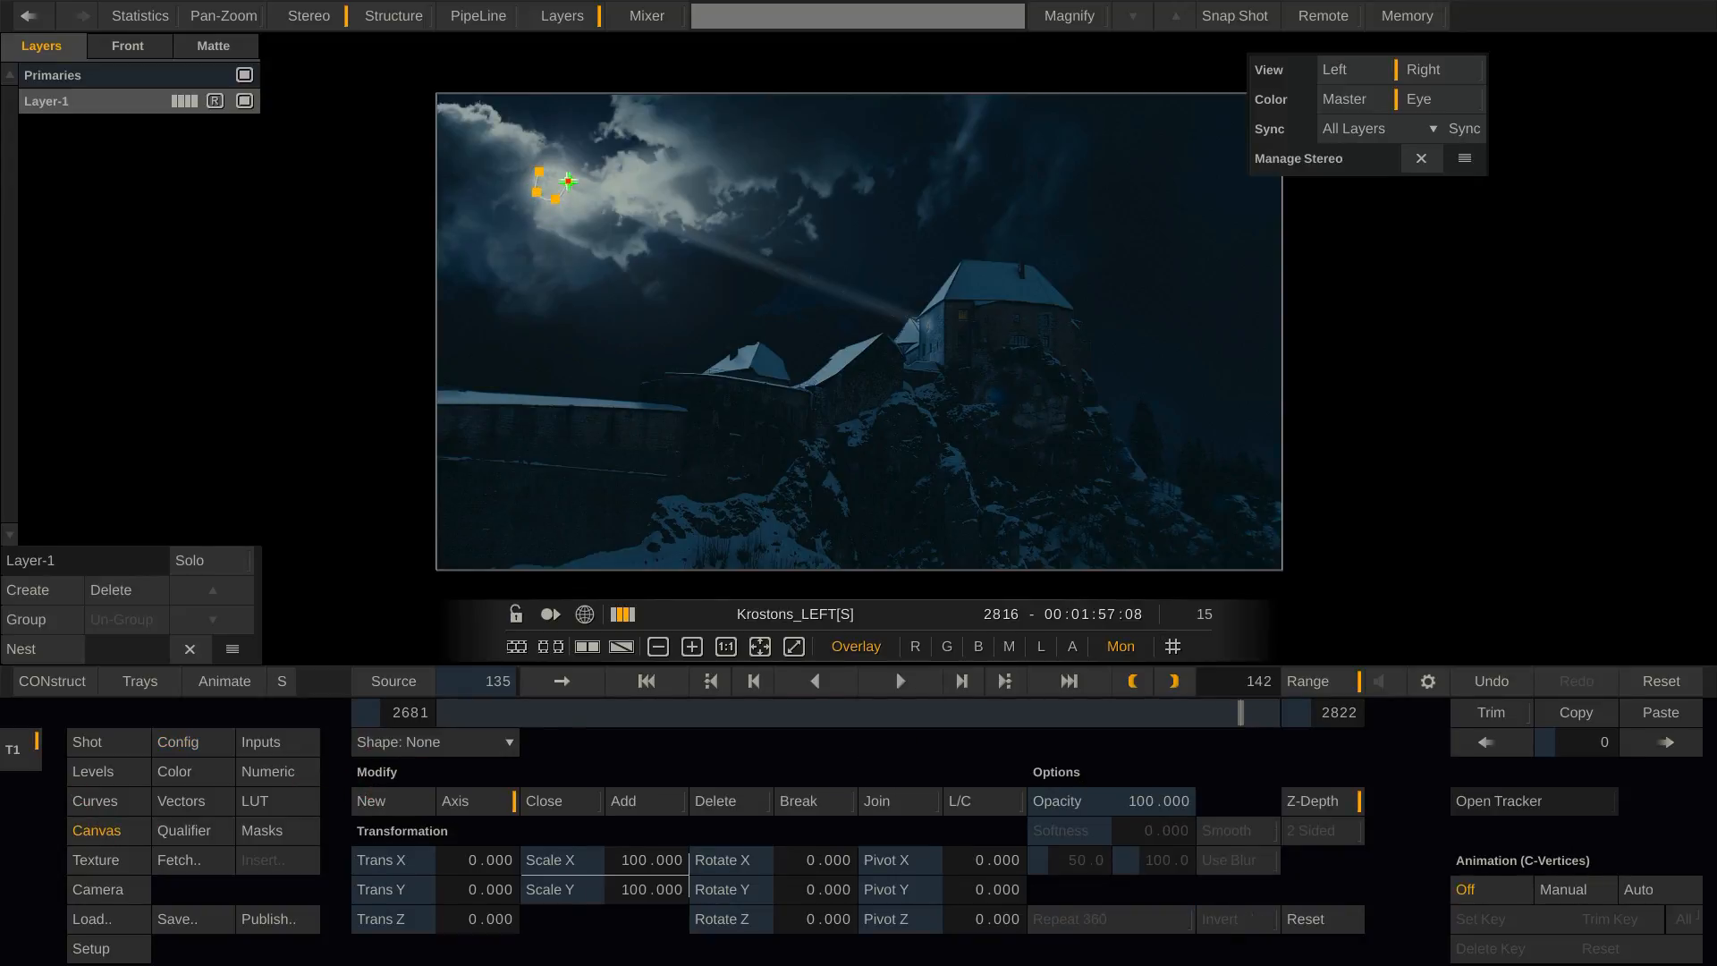
pyautogui.click(539, 170)
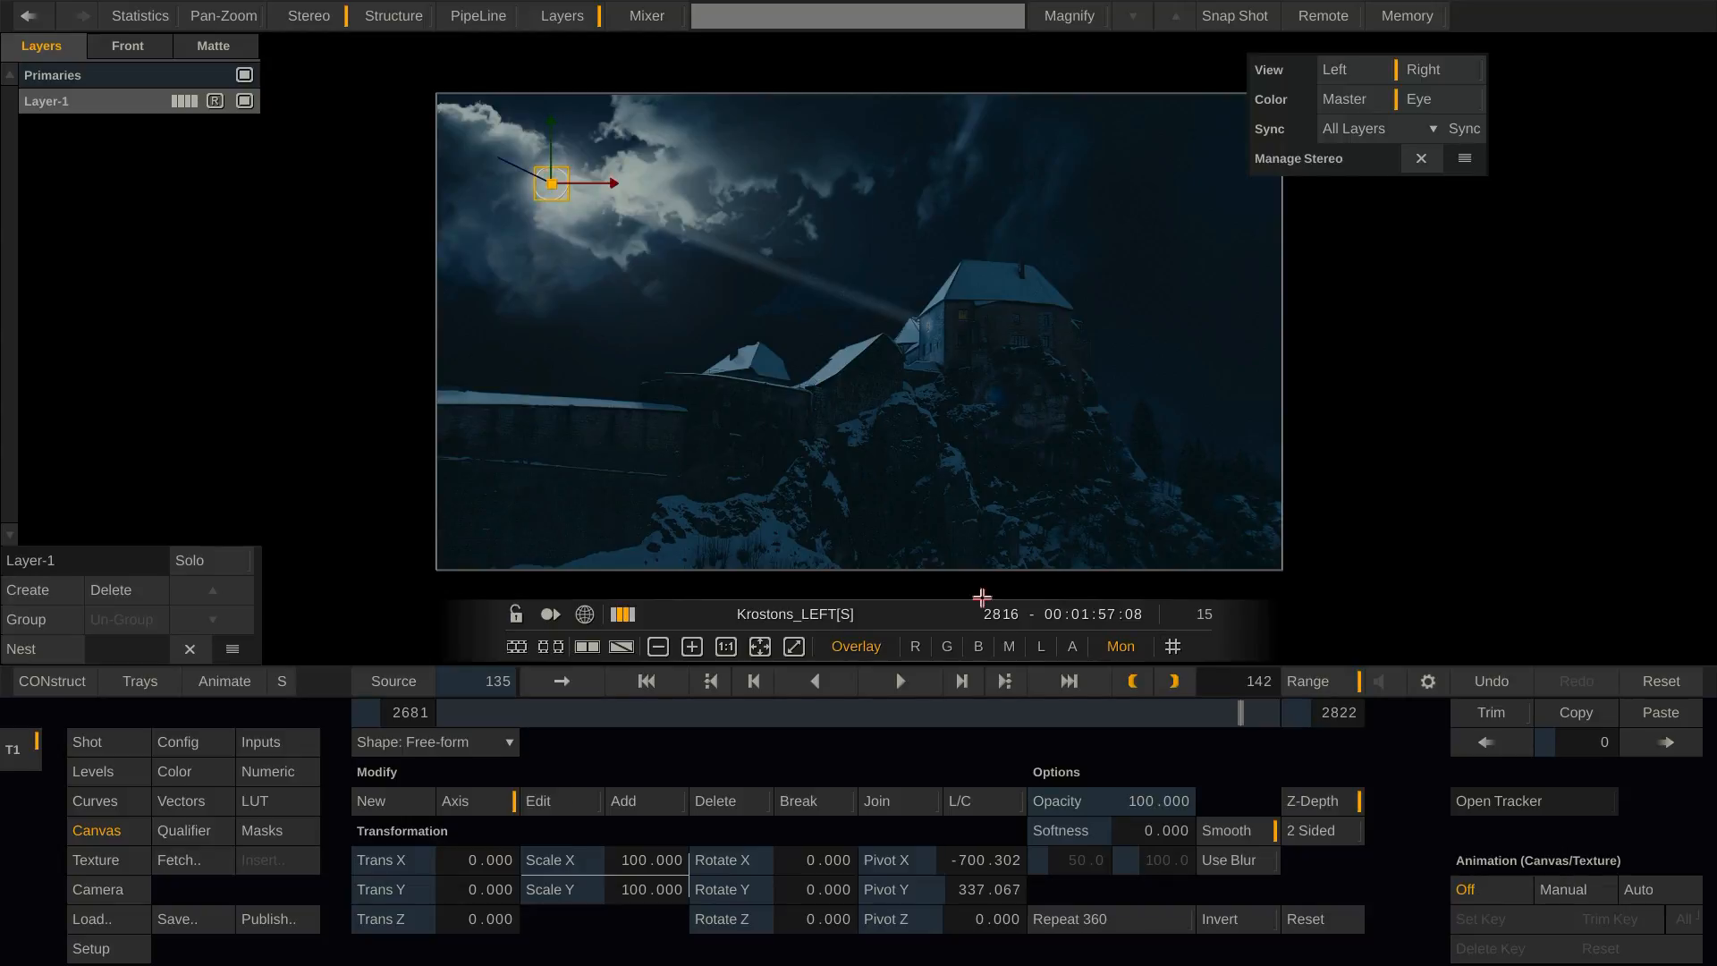
pyautogui.moveTo(1190, 830); pyautogui.dragTo(1134, 797)
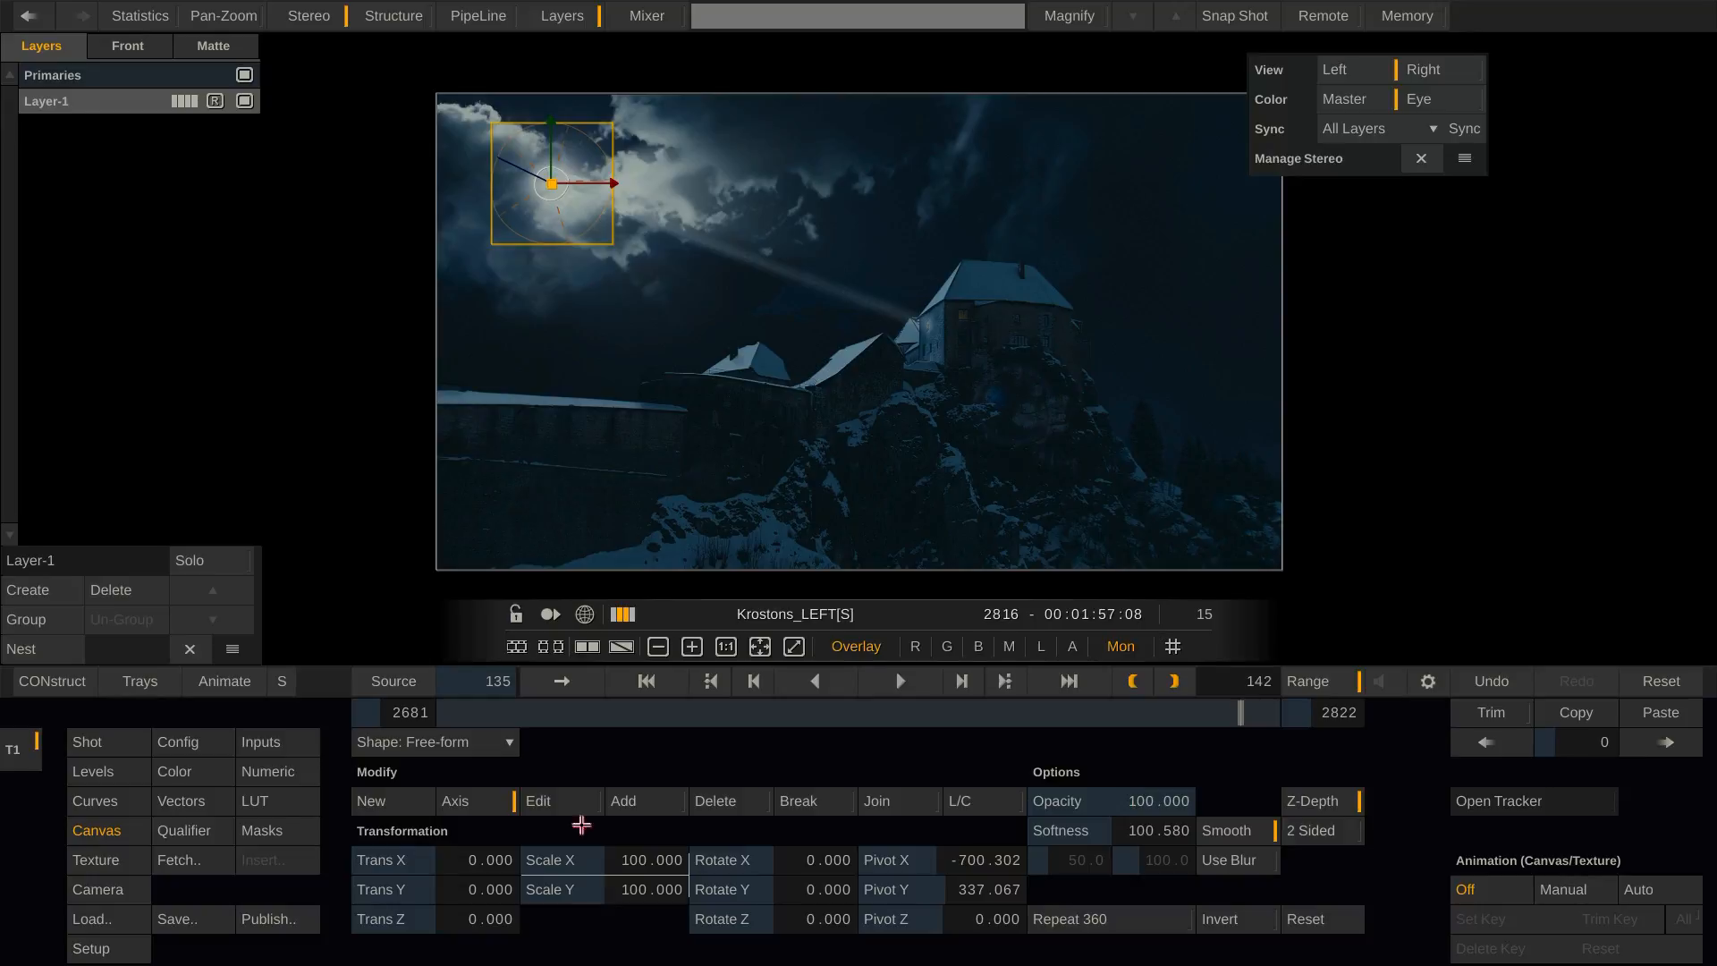
# - Set the moon layer's master gamma to about 2.669 and hide the overlay to view the glow
pyautogui.click(269, 771)
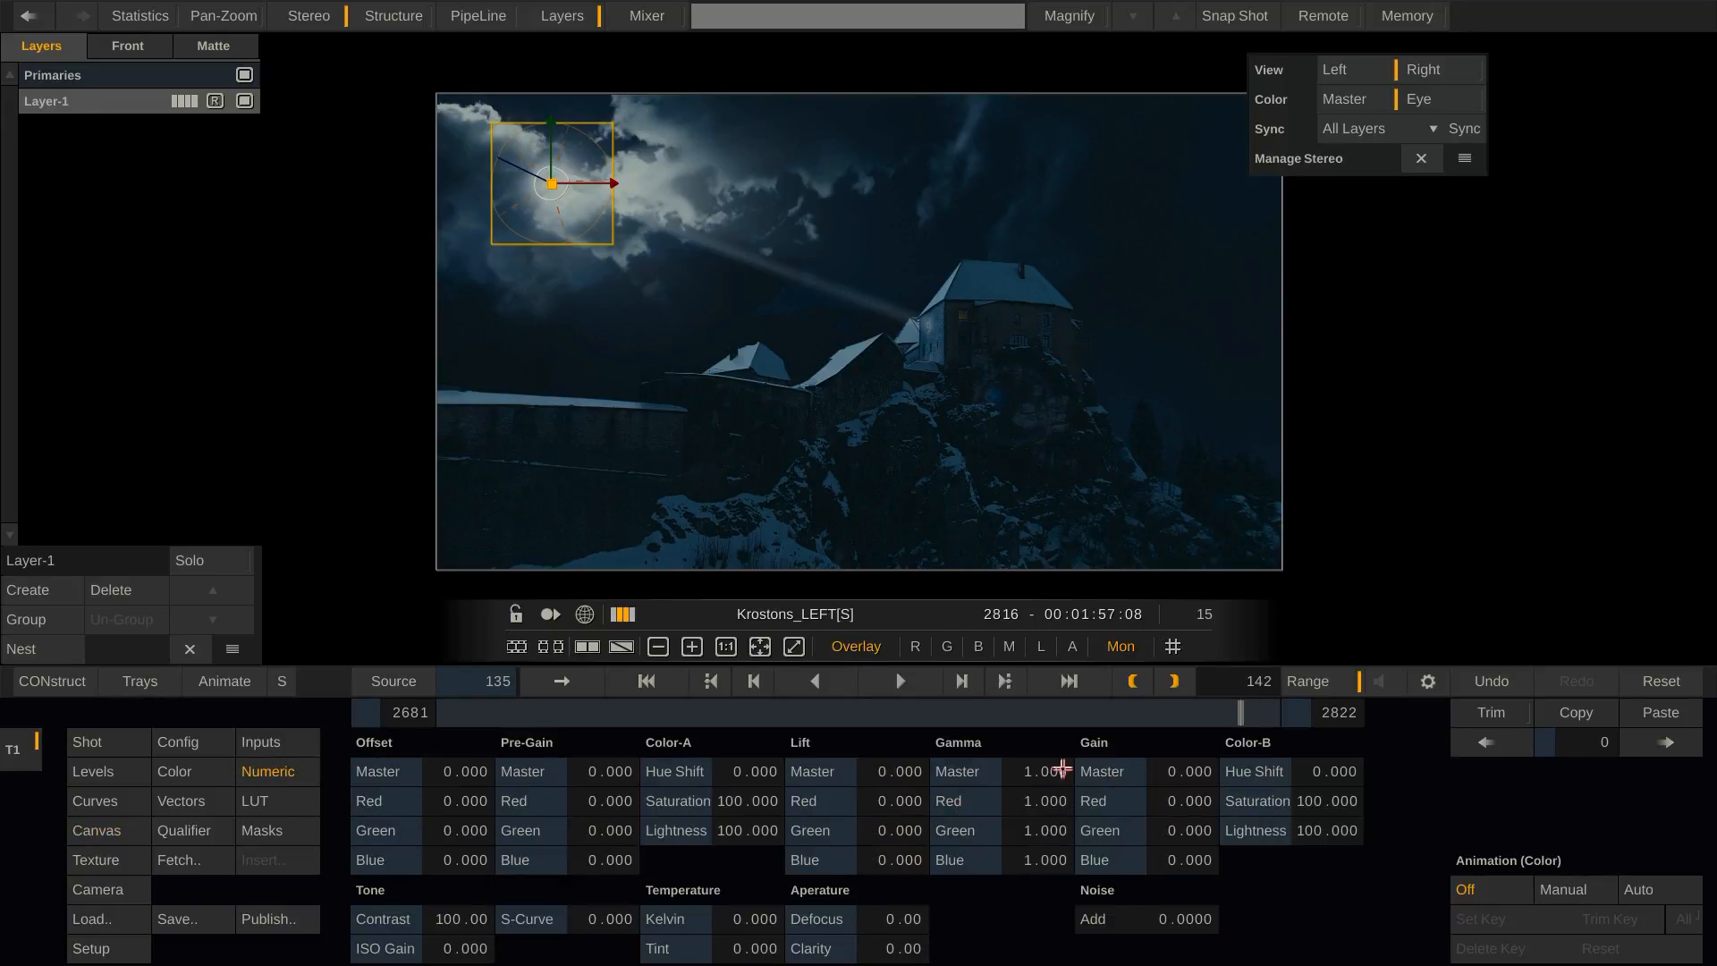
pyautogui.moveTo(1038, 771); pyautogui.dragTo(975, 685)
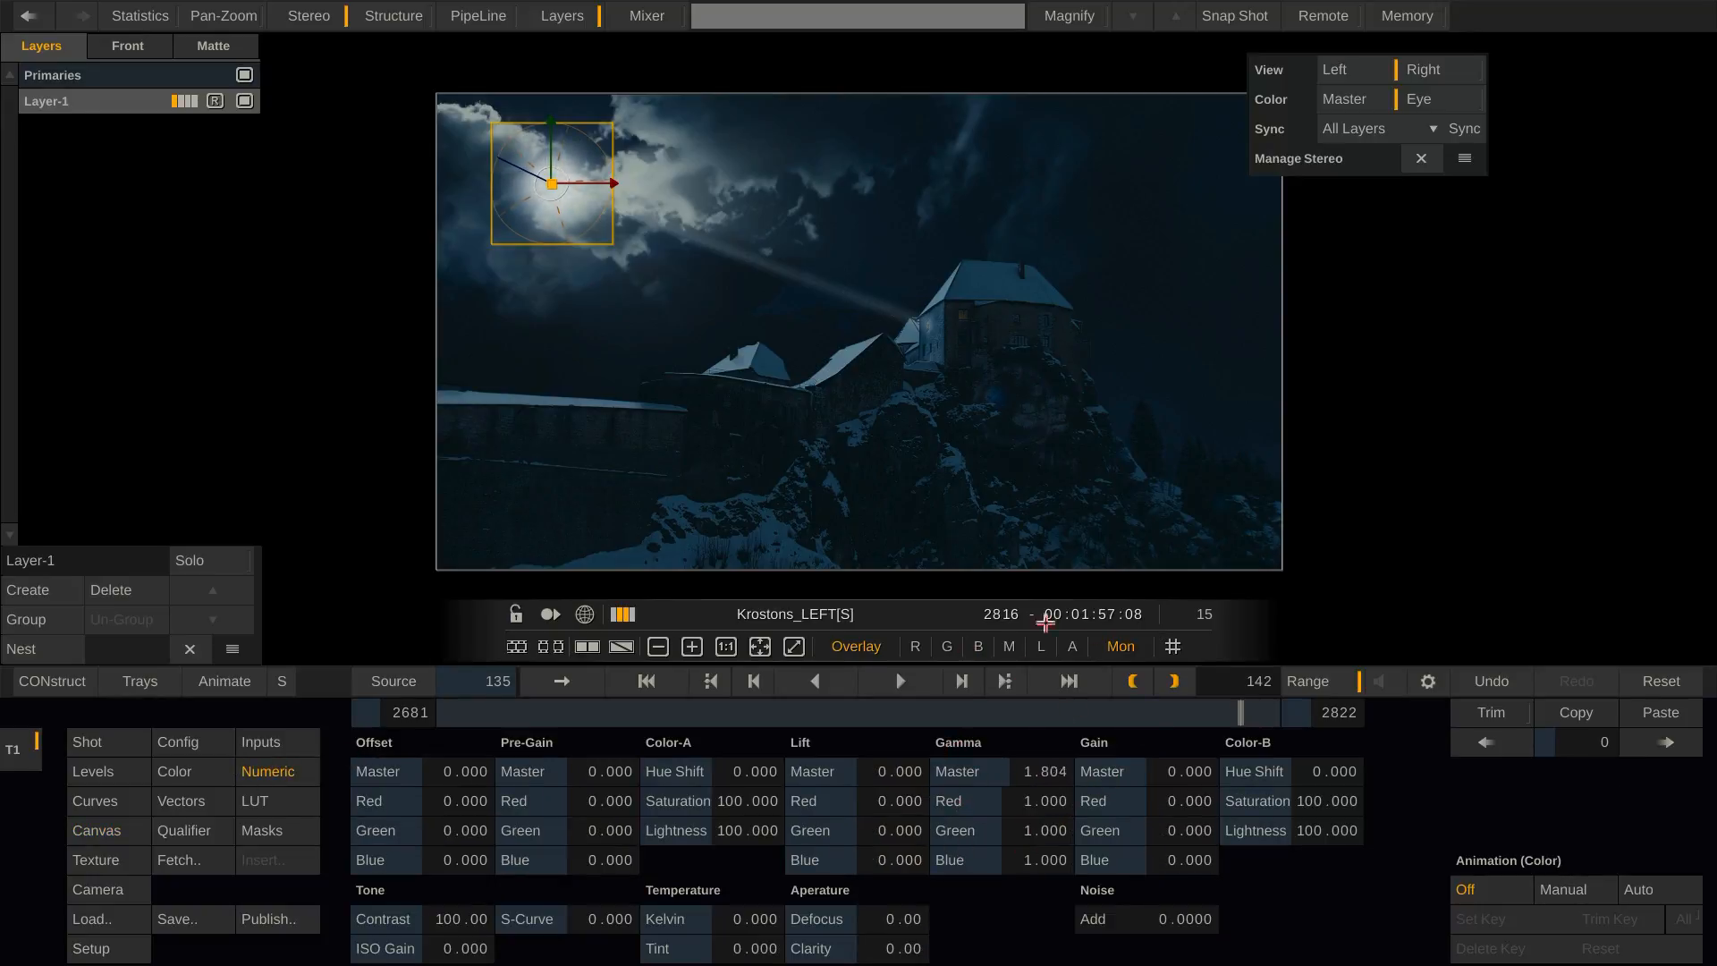
pyautogui.moveTo(976, 769); pyautogui.dragTo(1114, 783)
pyautogui.click(856, 646)
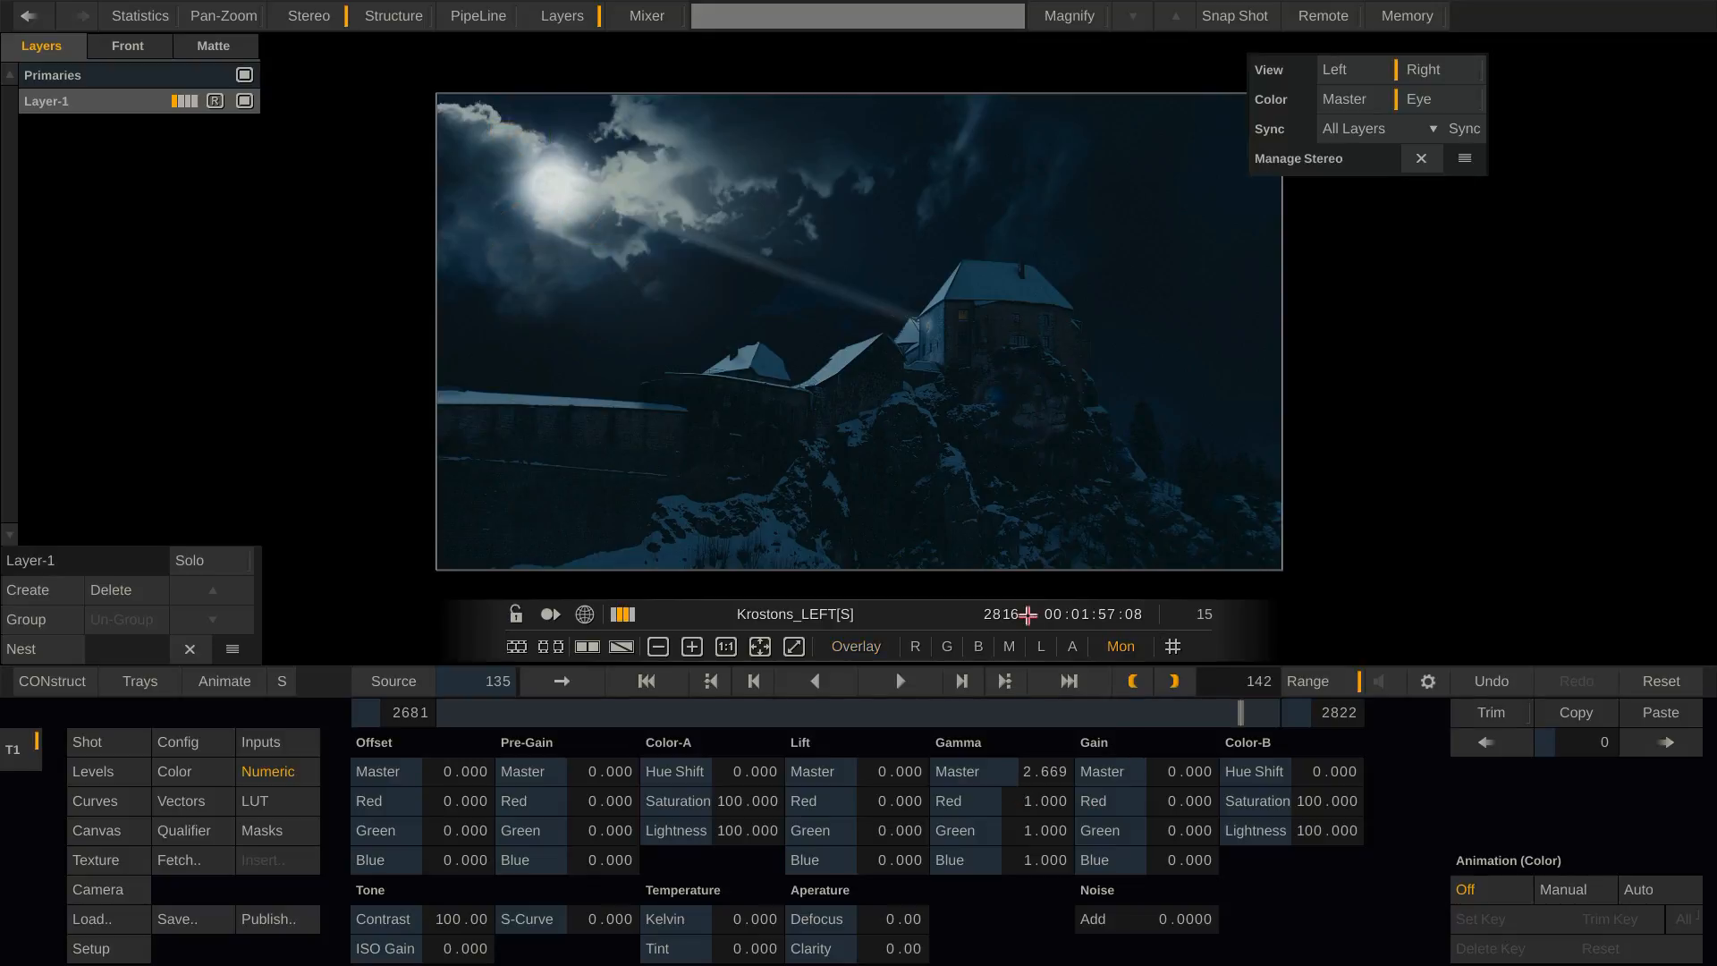
# - Alternate between the right and left eyes, with and without the overlay, to check the moon glow's position
pyautogui.click(1438, 70)
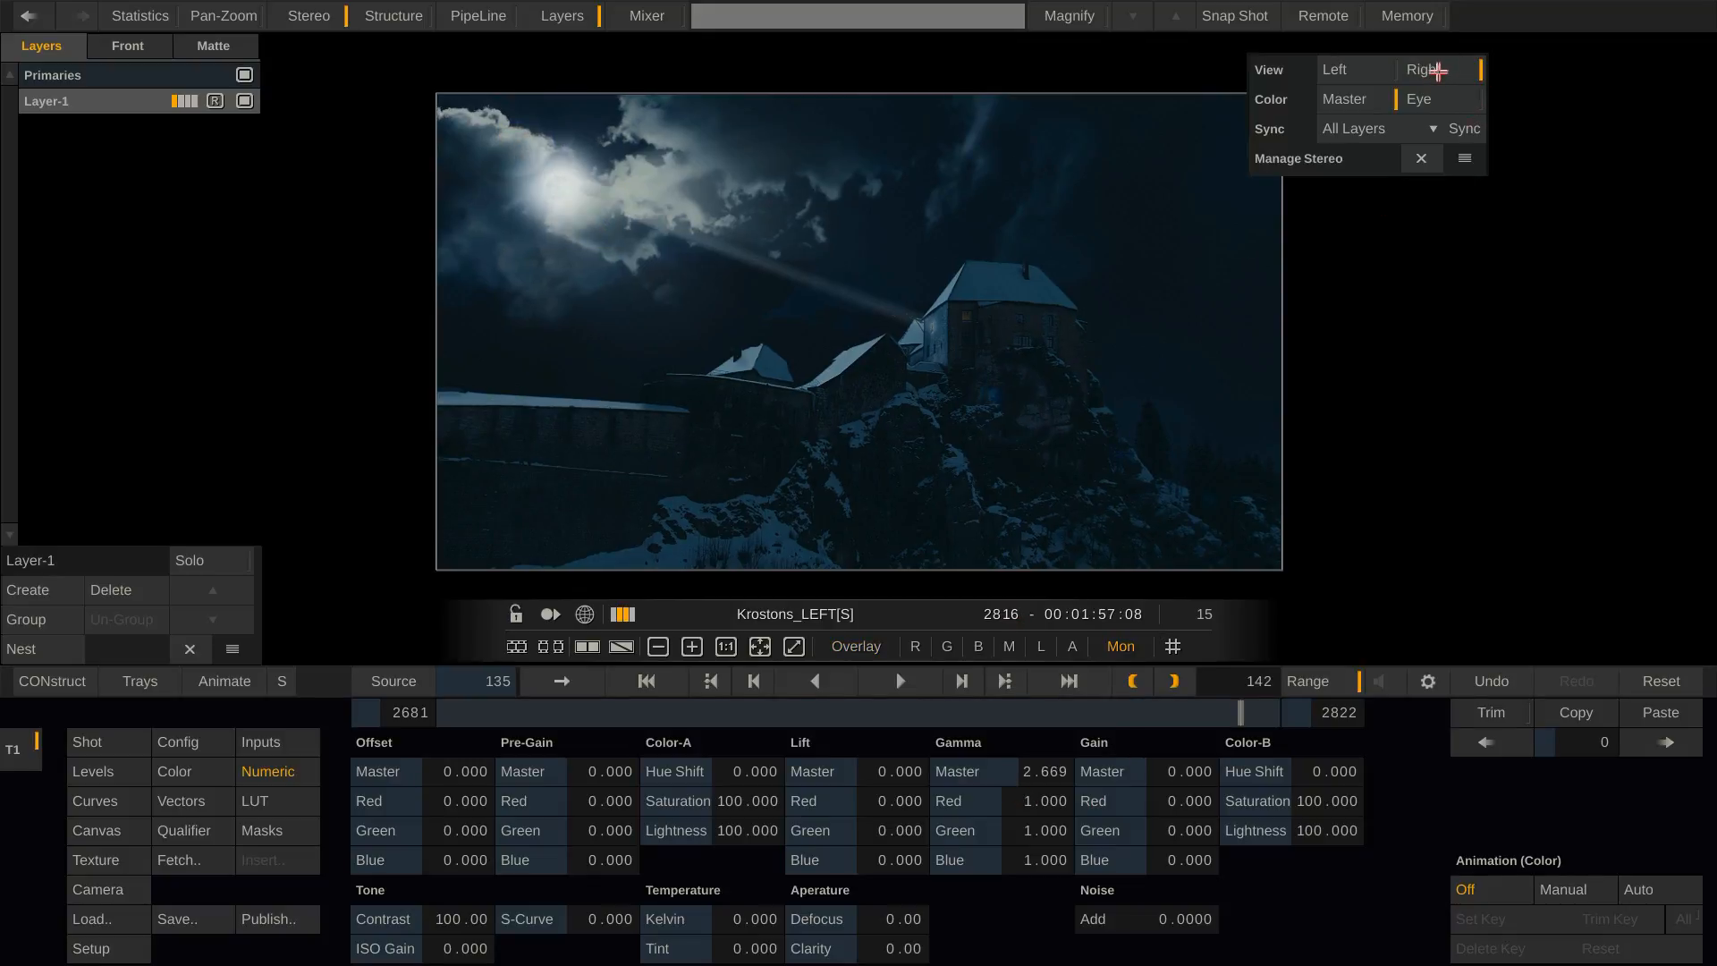
pyautogui.click(1361, 71)
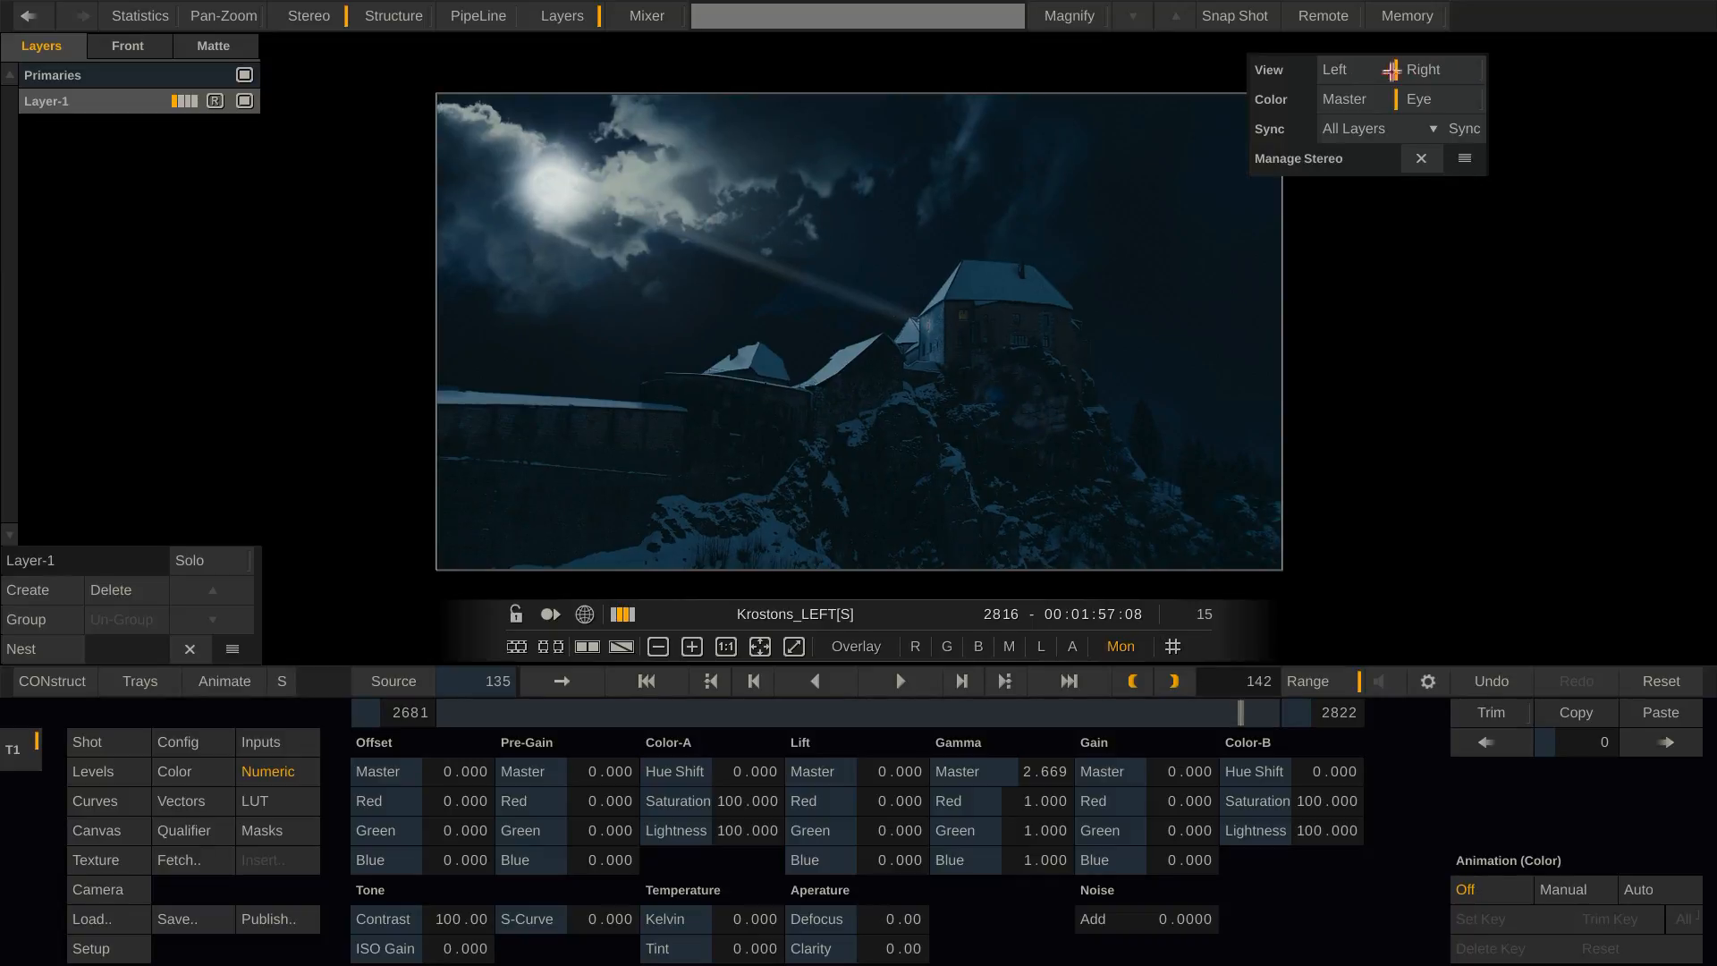
pyautogui.click(1431, 70)
pyautogui.click(1341, 70)
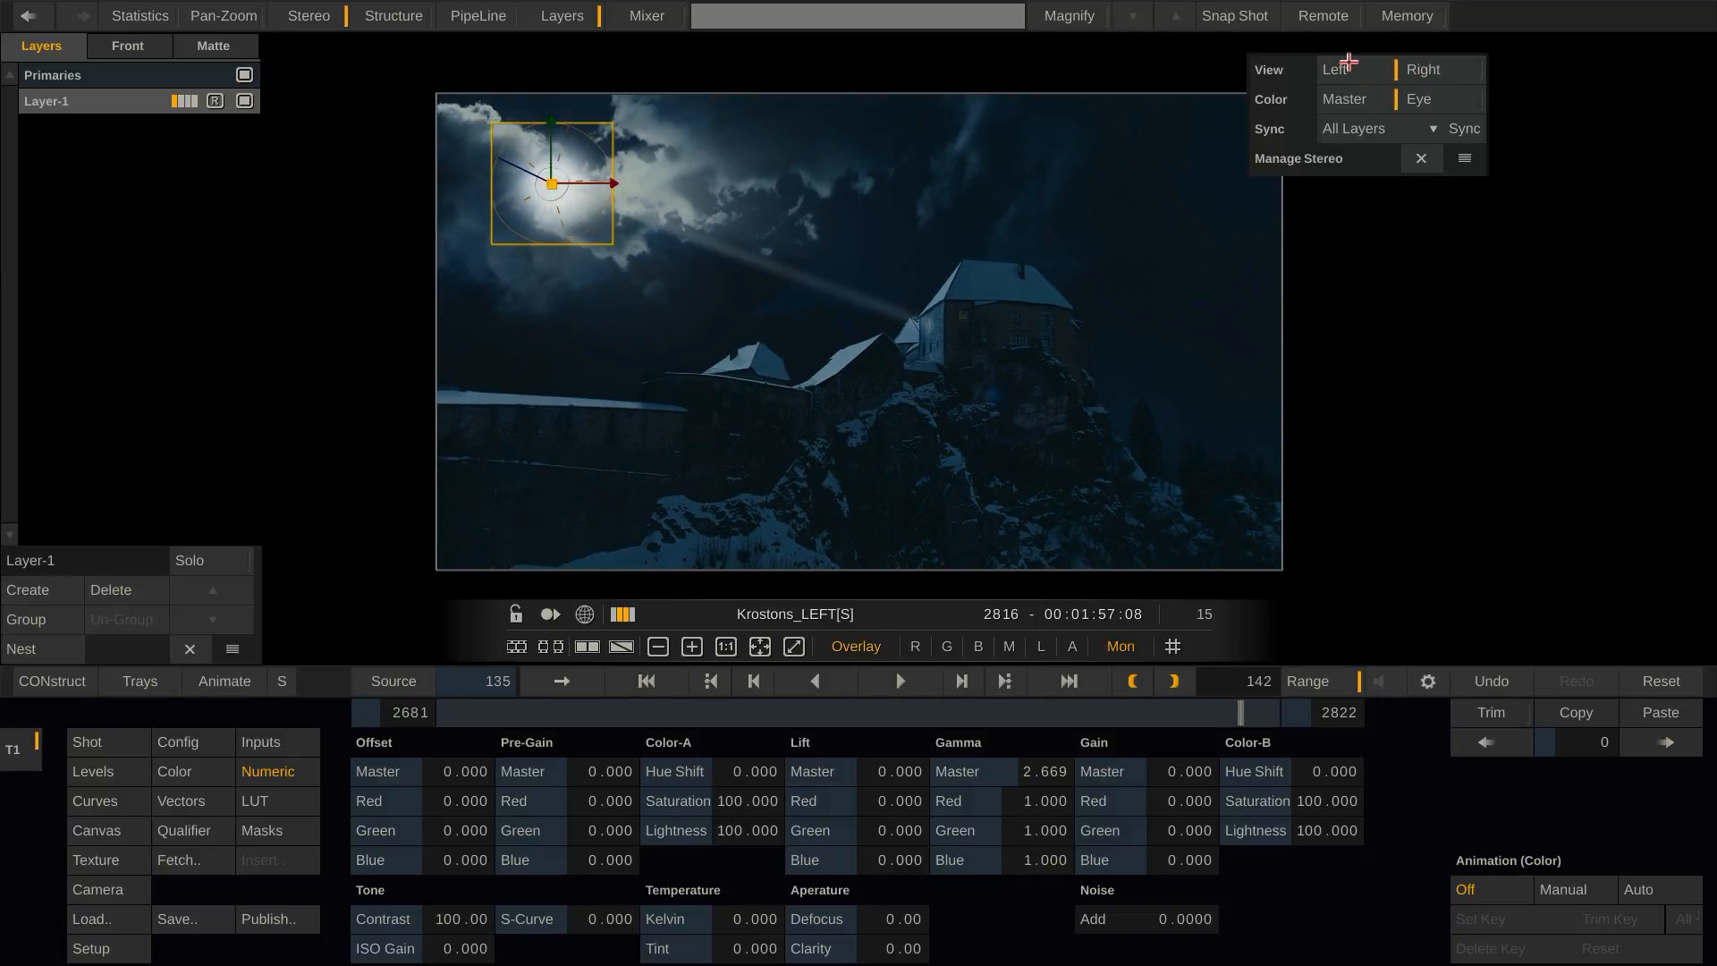
pyautogui.click(1422, 79)
pyautogui.click(1361, 71)
# - Set the castle shot's camera mode to Stereo with an eye separation of 1.5
pyautogui.click(97, 889)
pyautogui.click(732, 886)
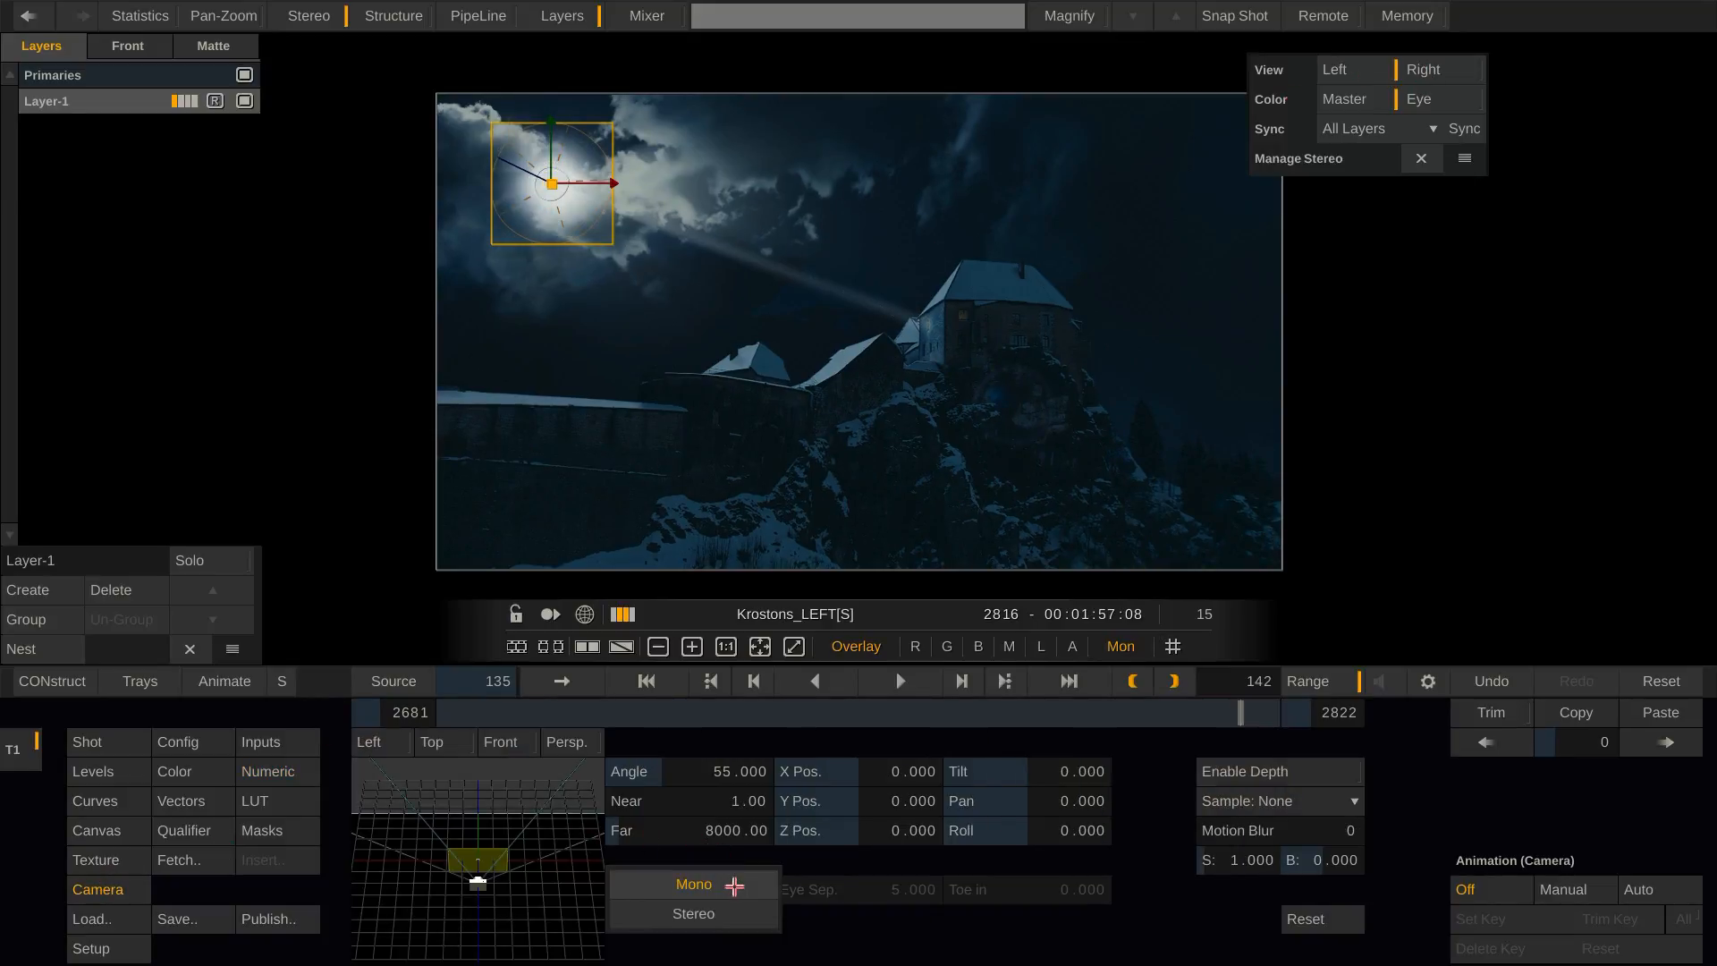
pyautogui.click(732, 916)
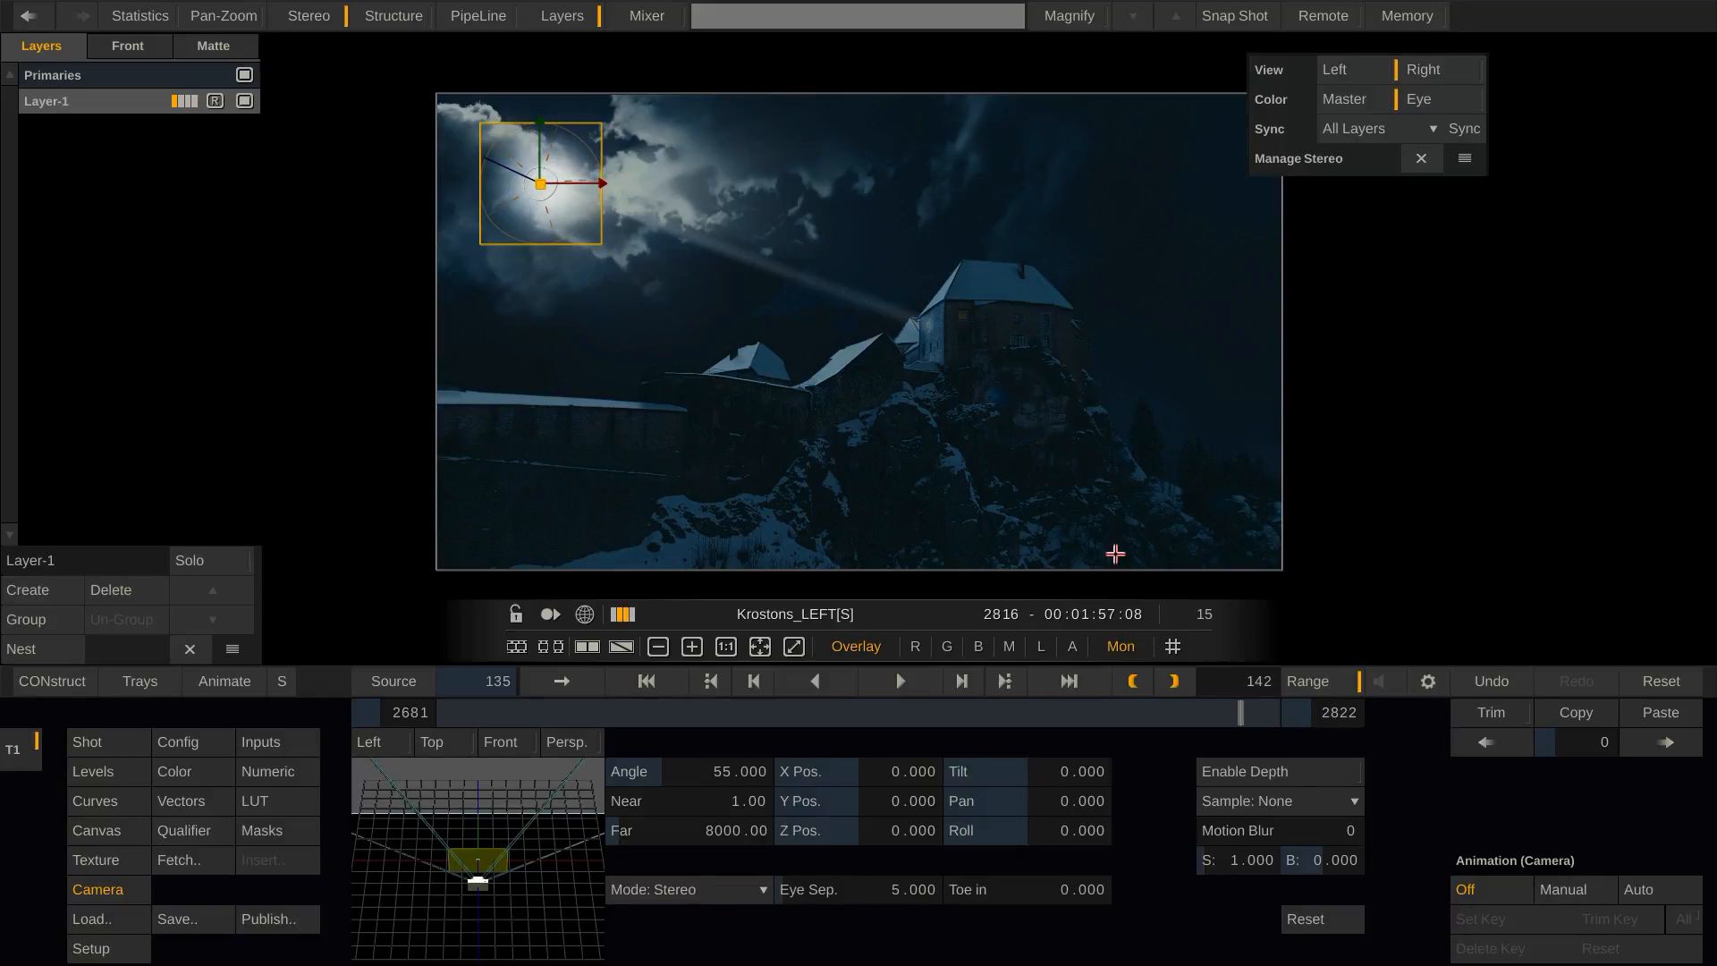
pyautogui.click(908, 889)
pyautogui.click(797, 614)
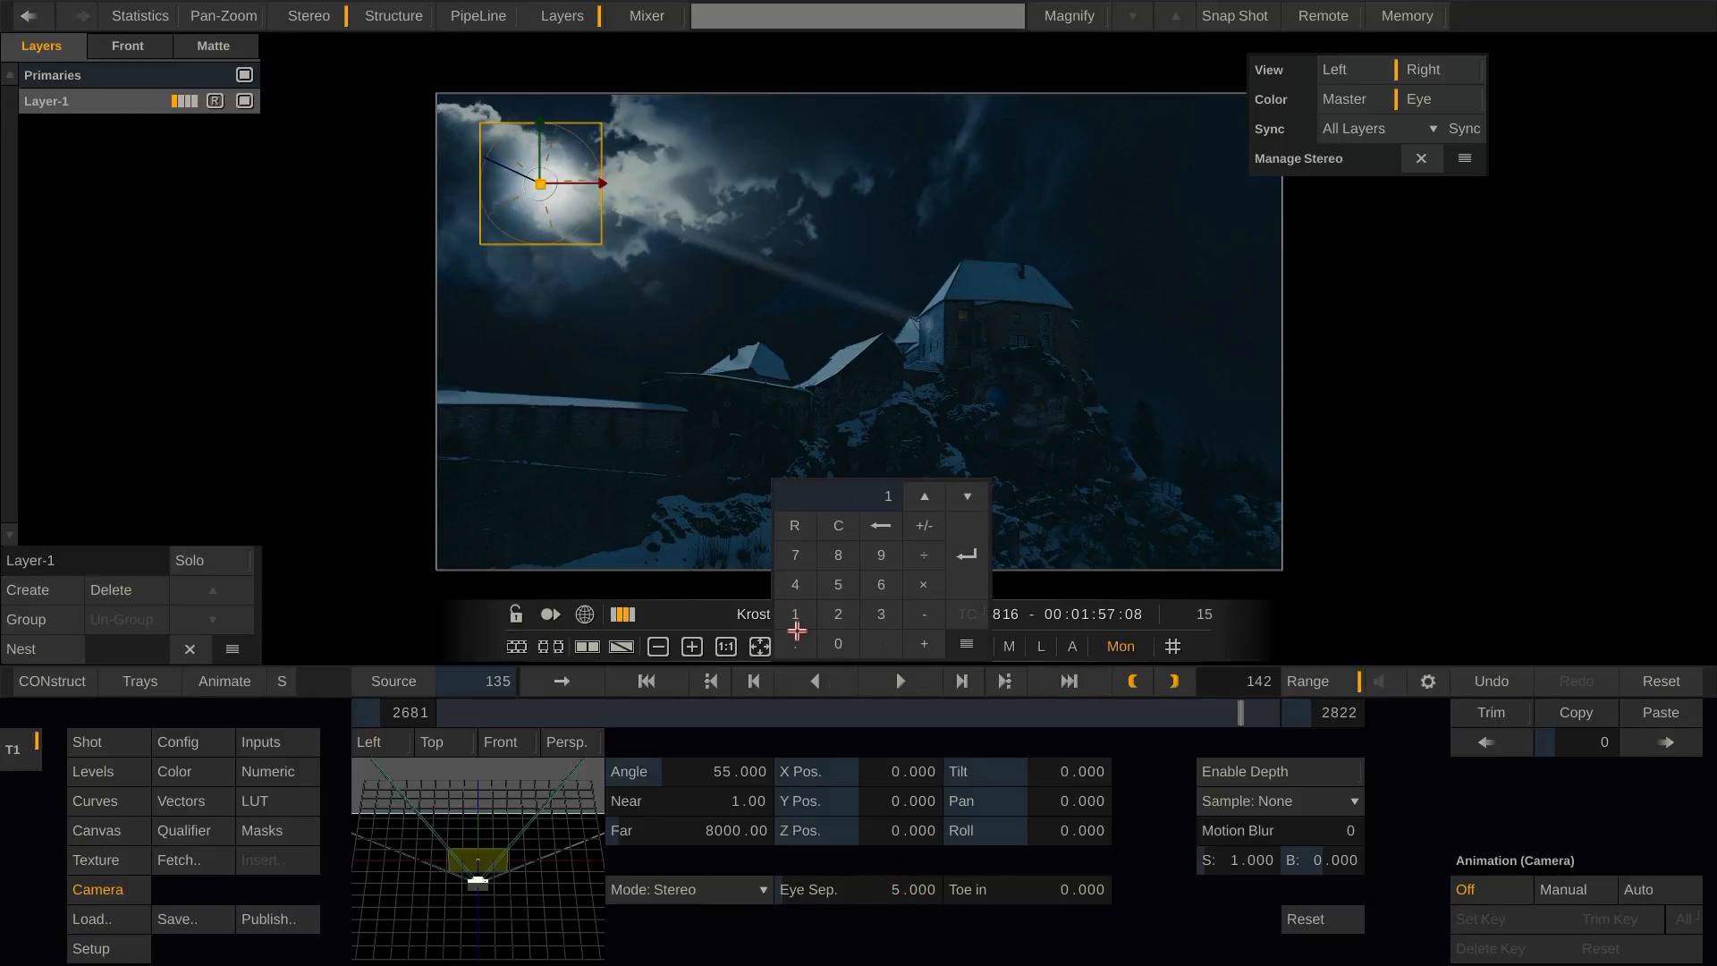
pyautogui.click(797, 643)
pyautogui.click(967, 552)
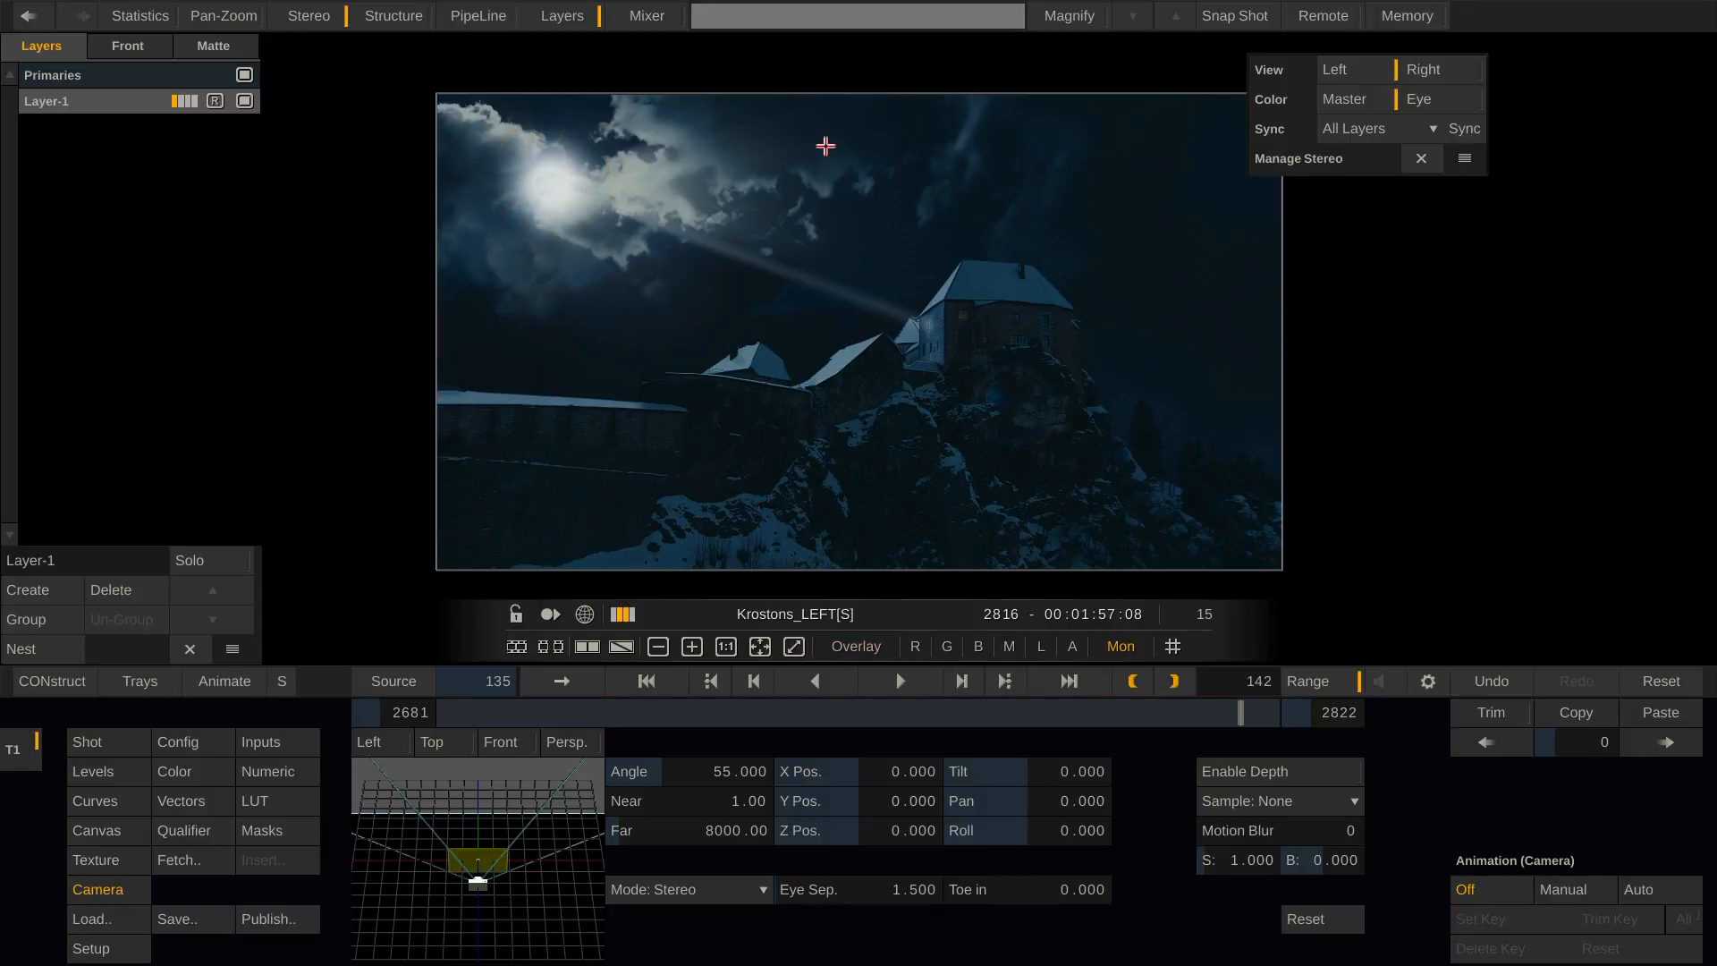
# - Compare how the moon shape lines up in each eye under the stereo camera, ending on the left eye
pyautogui.press('o')
pyautogui.moveTo(581, 211); pyautogui.dragTo(585, 212)
pyautogui.click(1449, 69)
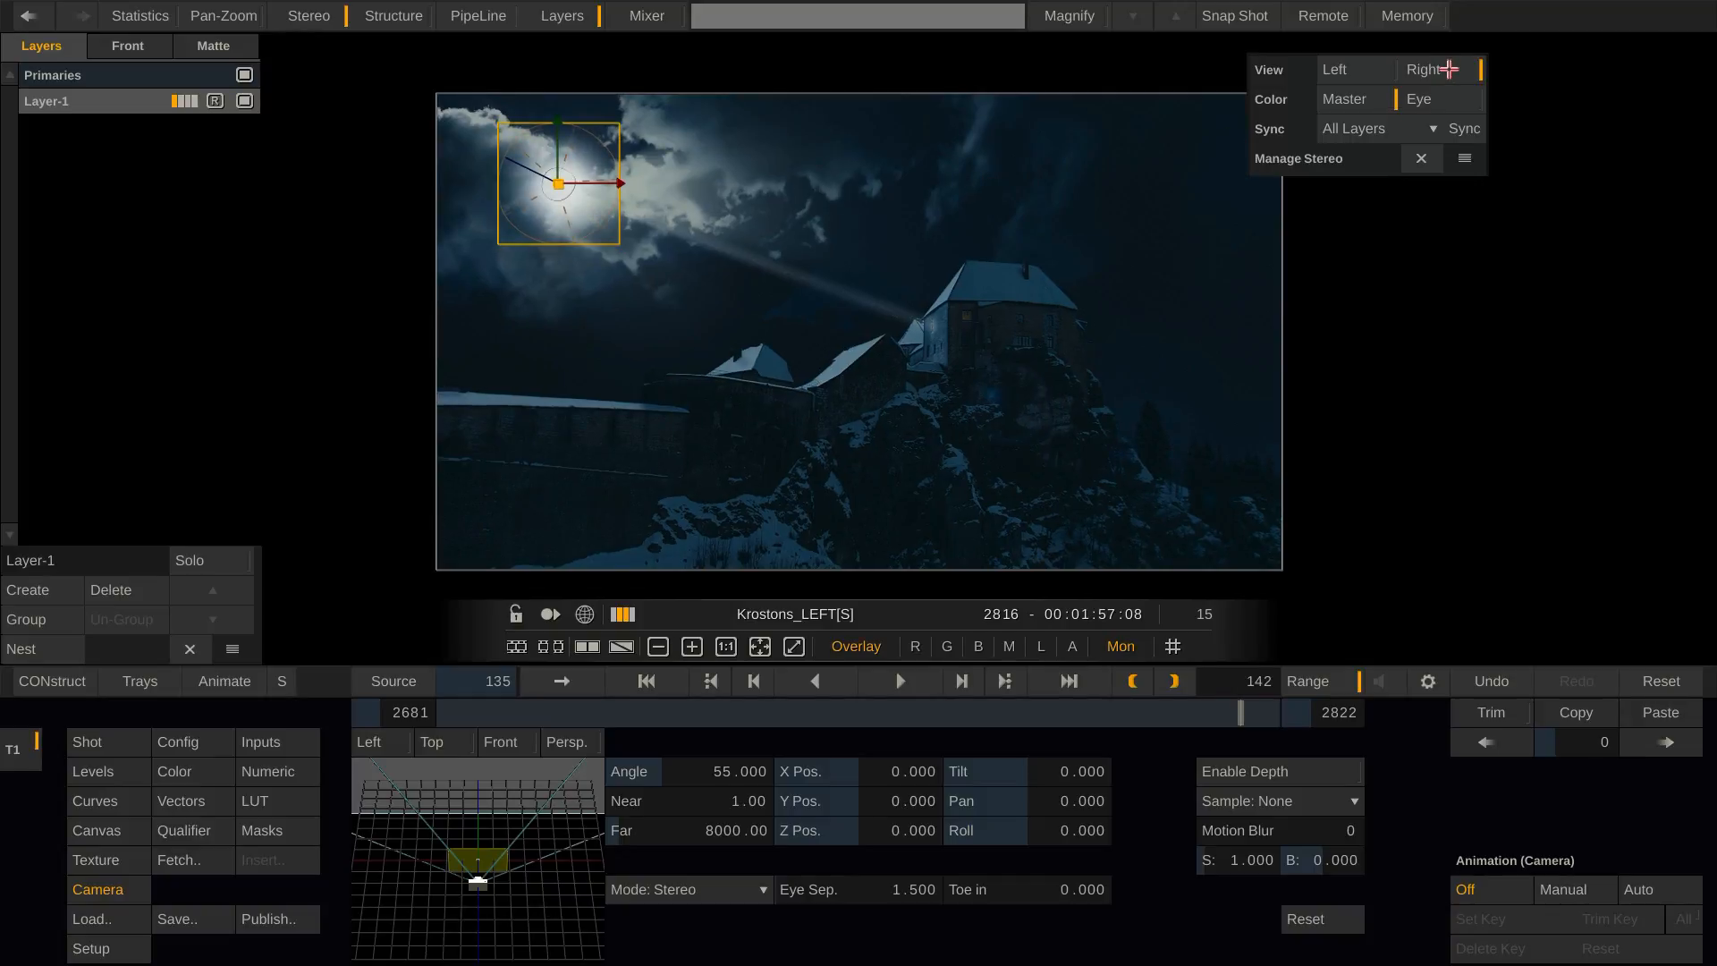
pyautogui.click(1346, 70)
pyautogui.click(1423, 71)
pyautogui.click(1352, 71)
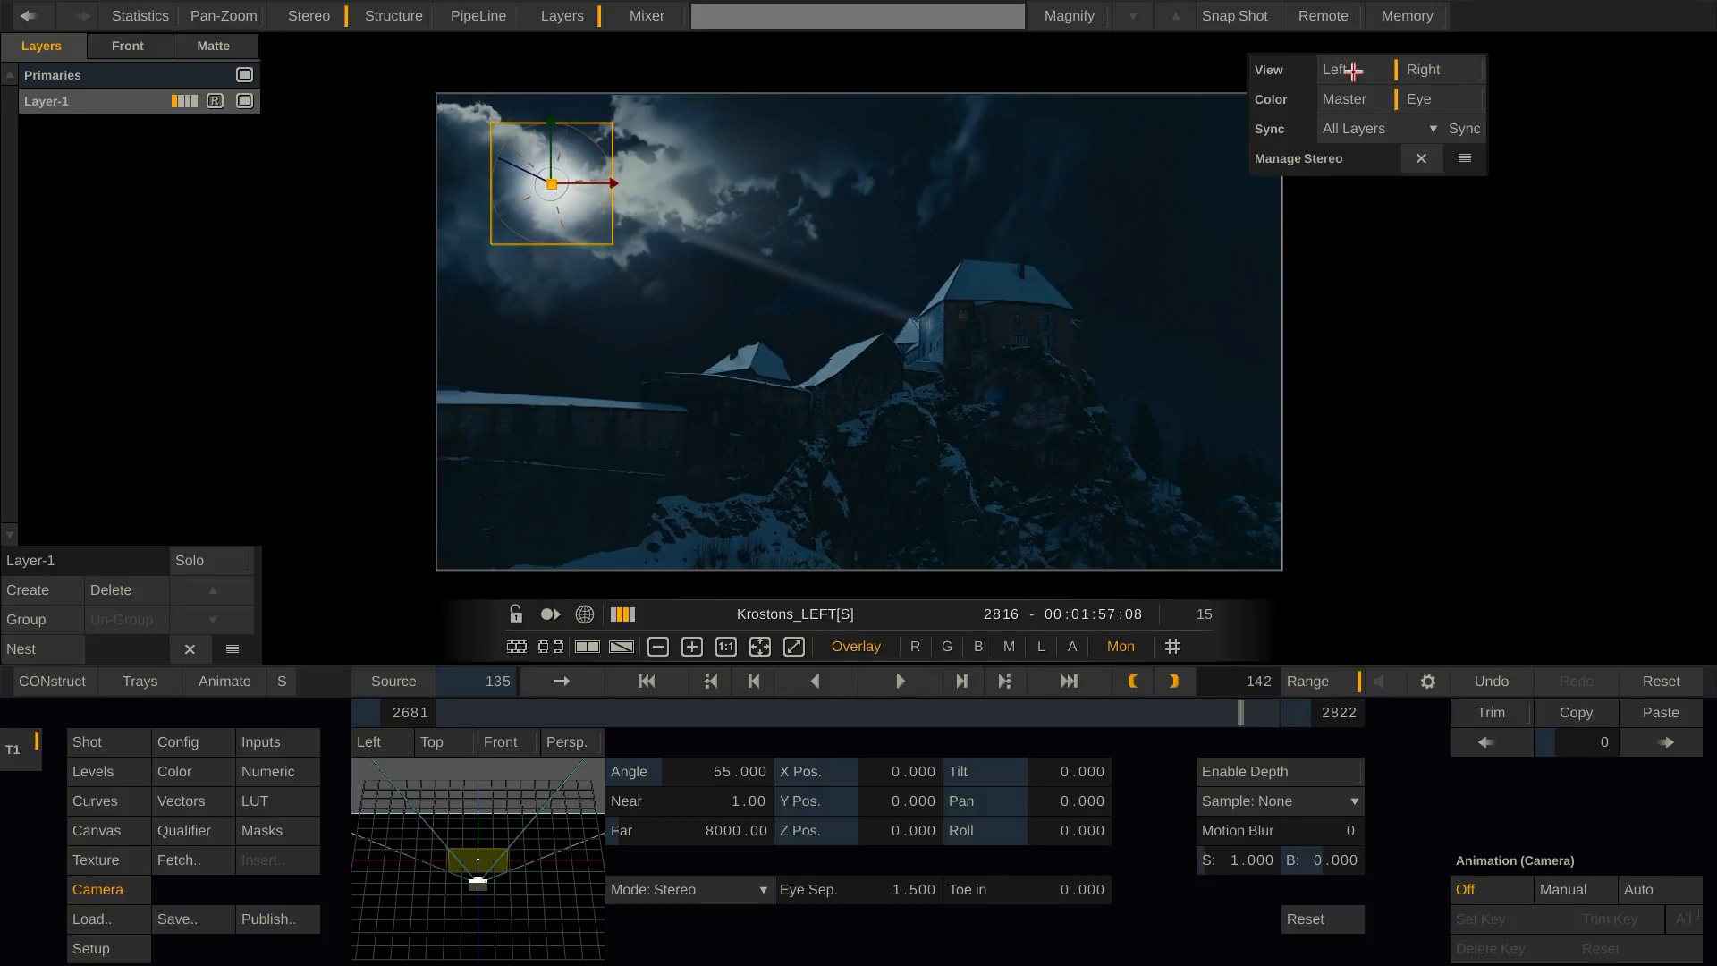
pyautogui.click(1430, 72)
pyautogui.click(1355, 70)
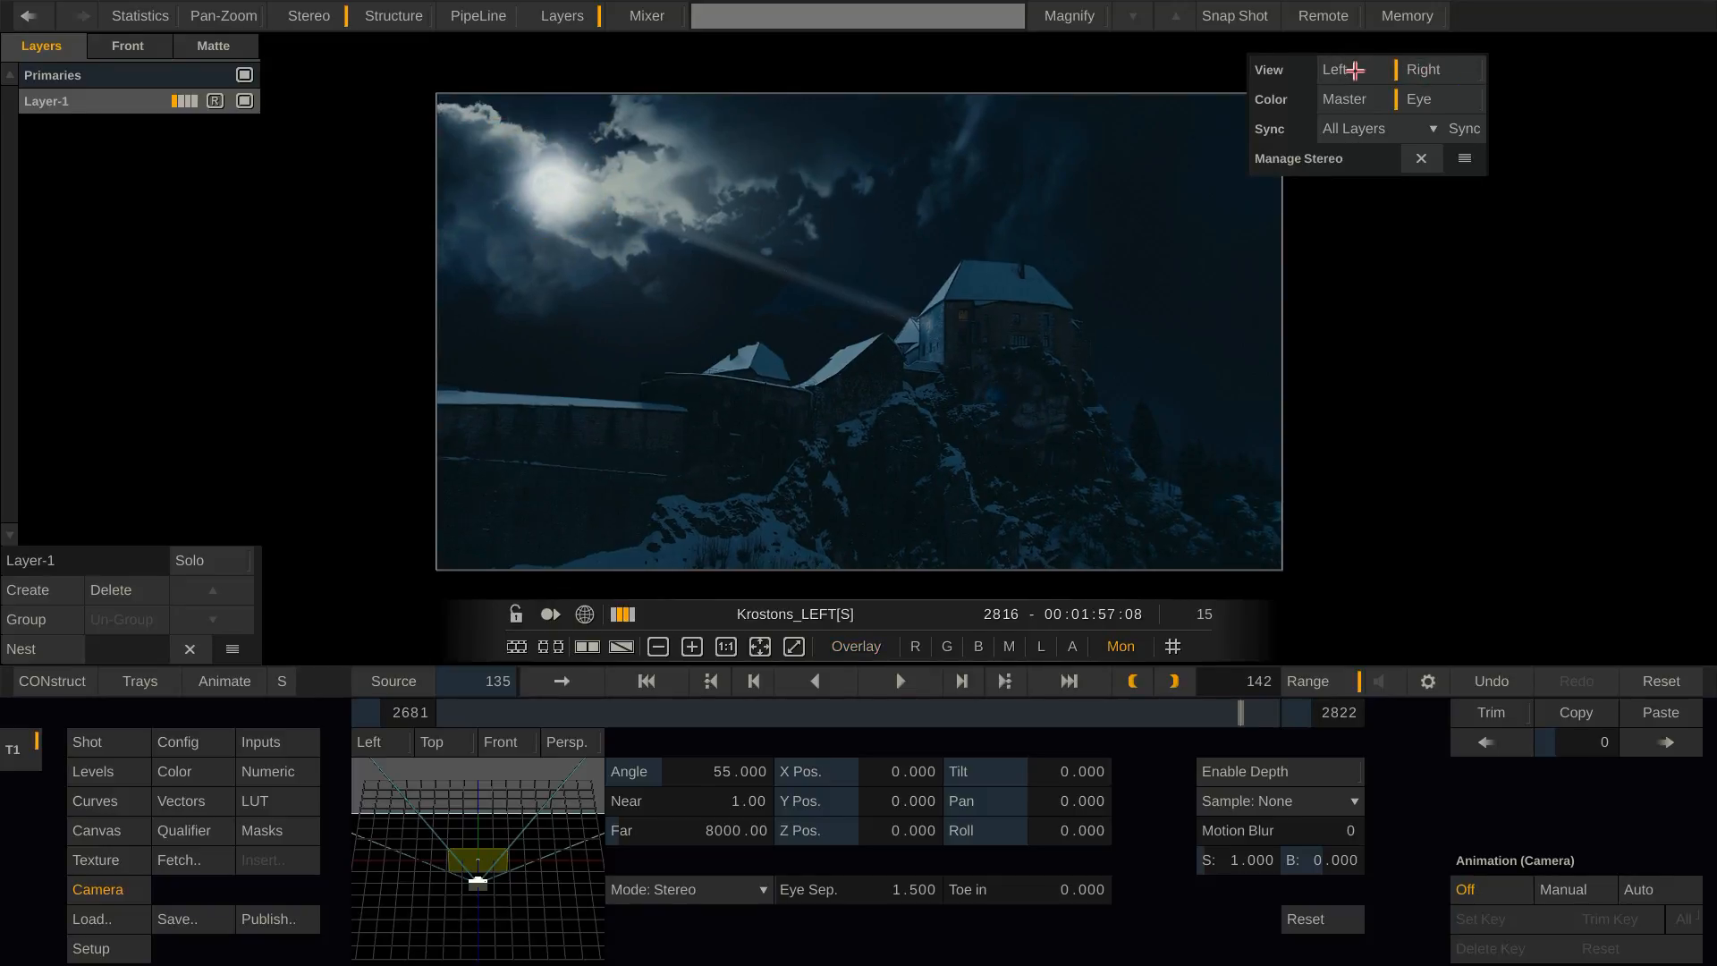
pyautogui.click(1440, 72)
pyautogui.click(1363, 69)
# - Return to the CONstruct, open 02_Single Stream and select its VR_360_Stereo clip
pyautogui.click(48, 681)
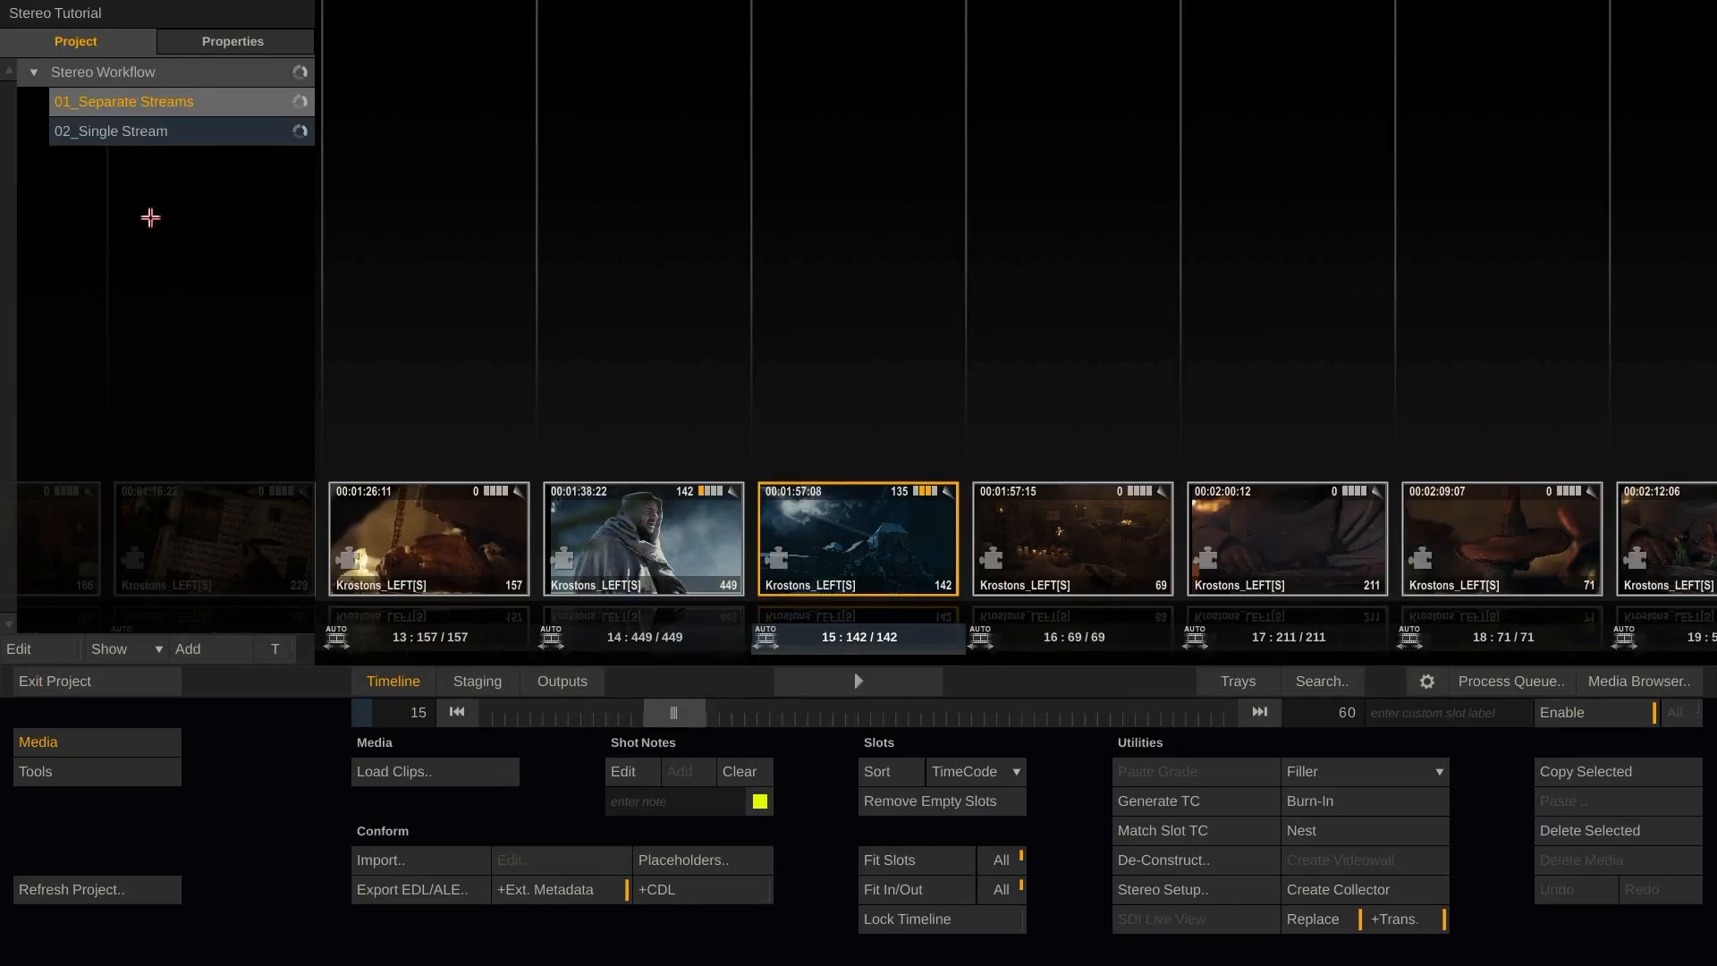
pyautogui.click(179, 133)
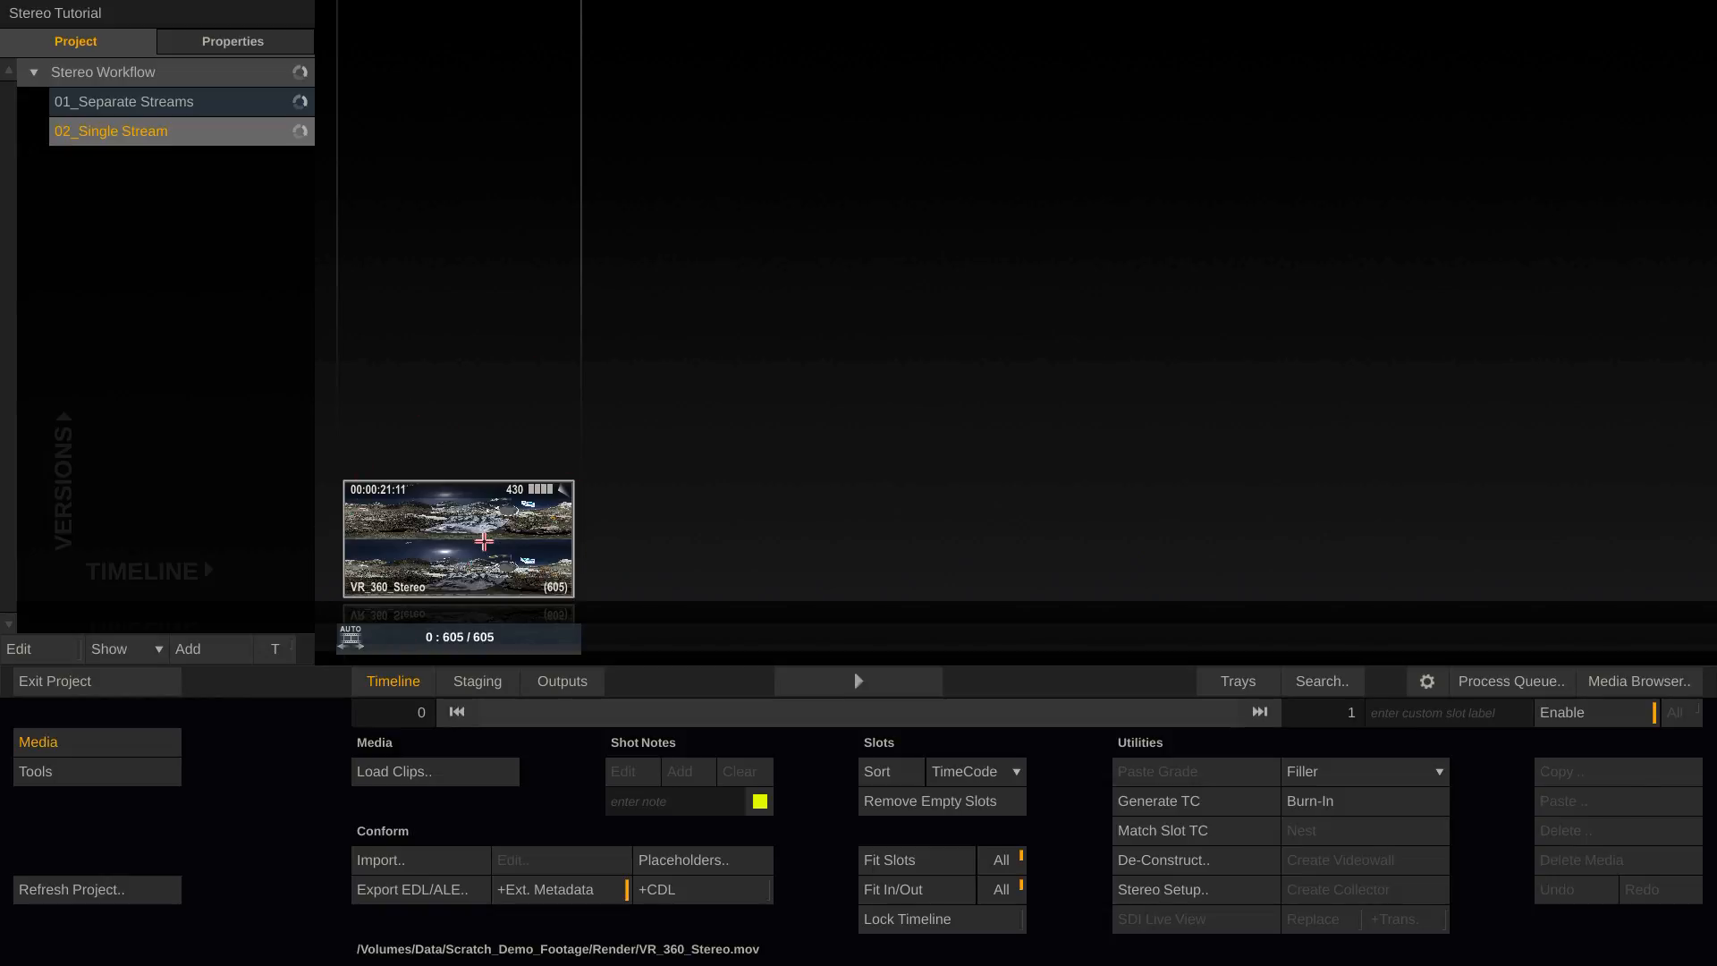
pyautogui.click(484, 542)
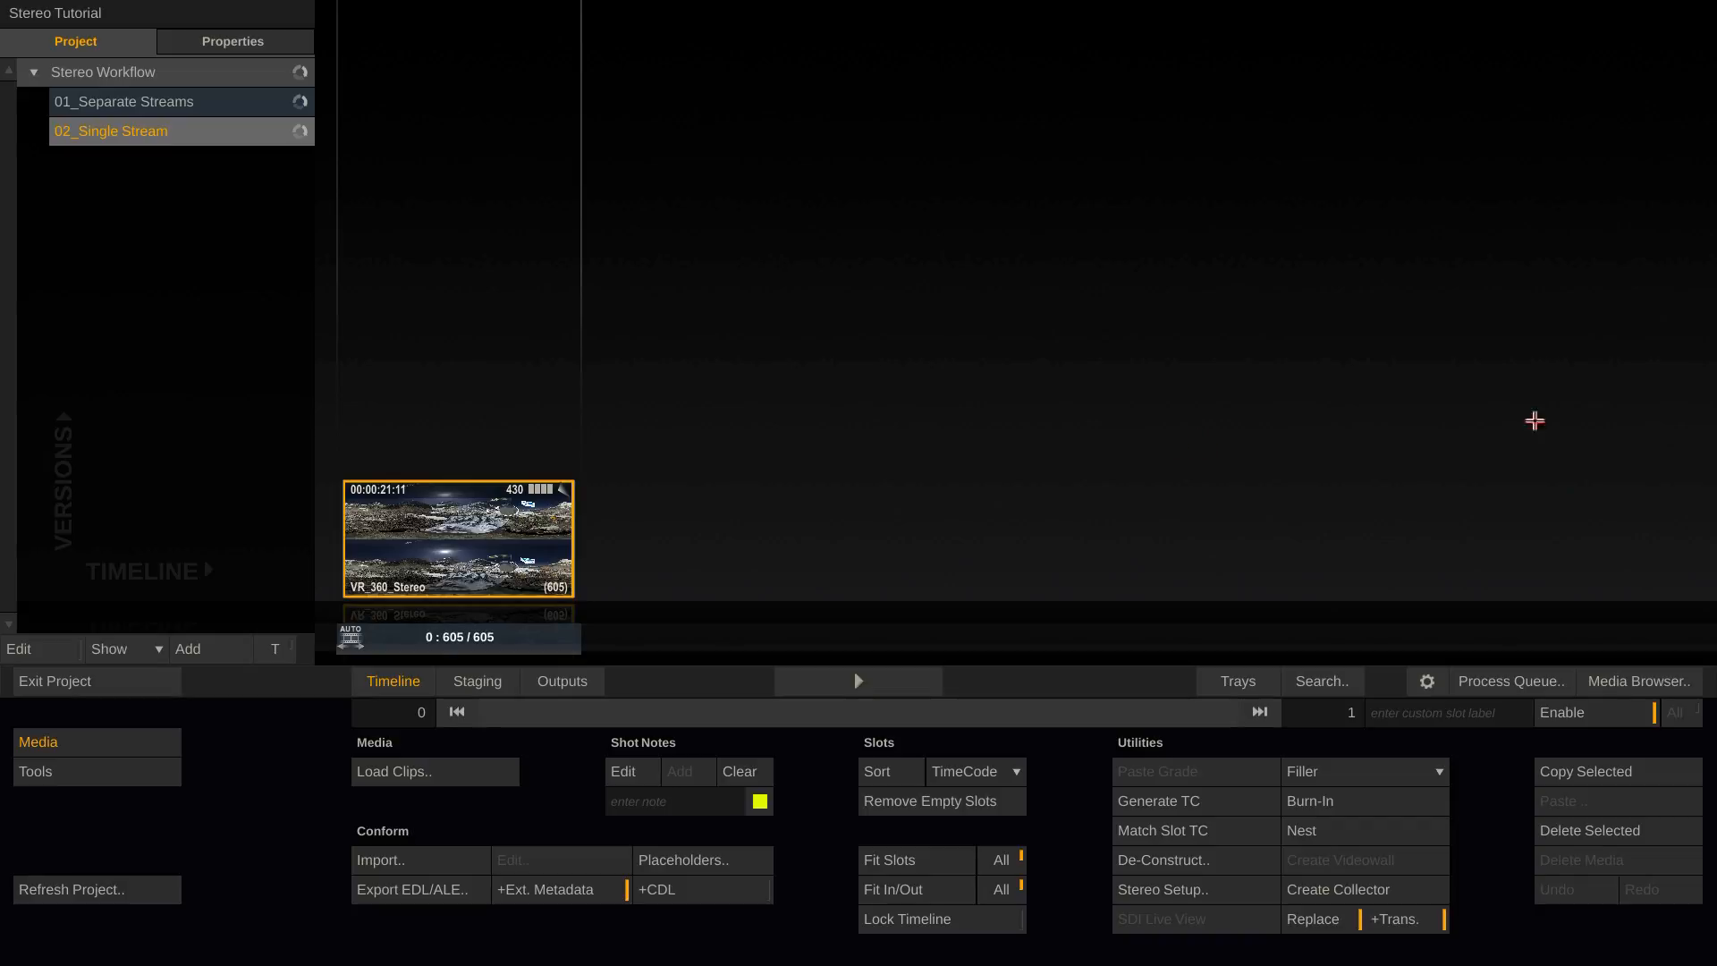
# - Set the VR_360_Stereo clip's projection to Equirectangular and its stereo mode to Top-Bottom in the metadata
pyautogui.moveTo(1487, 499)
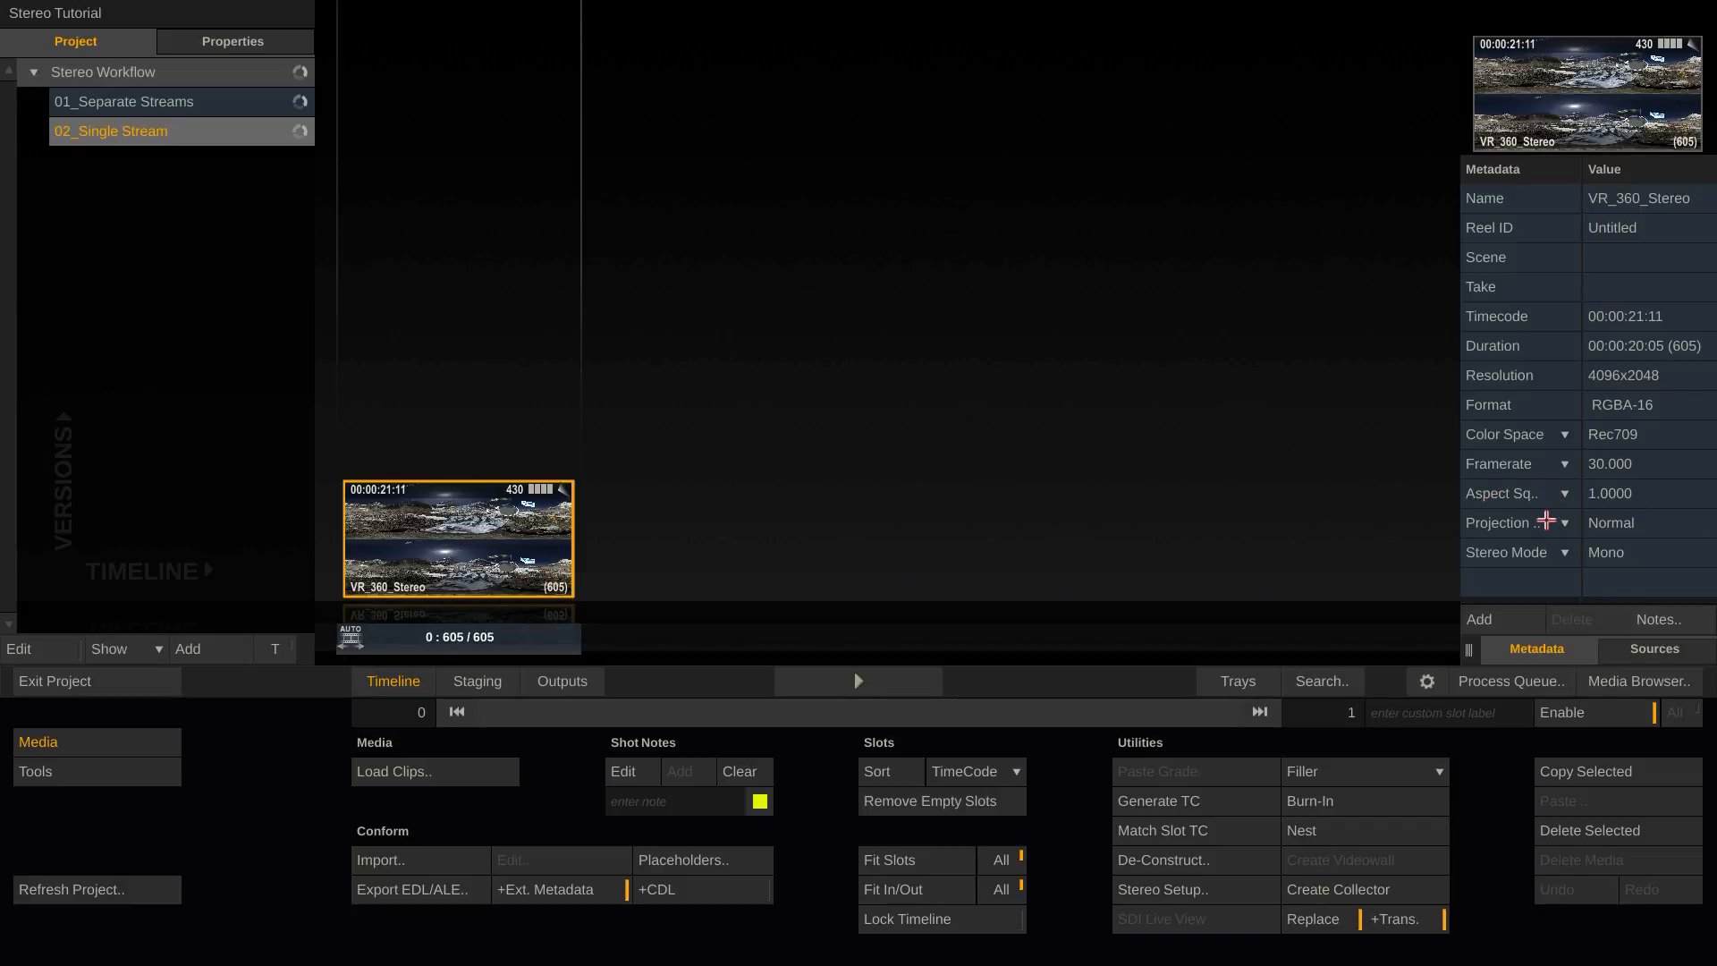
pyautogui.click(1558, 525)
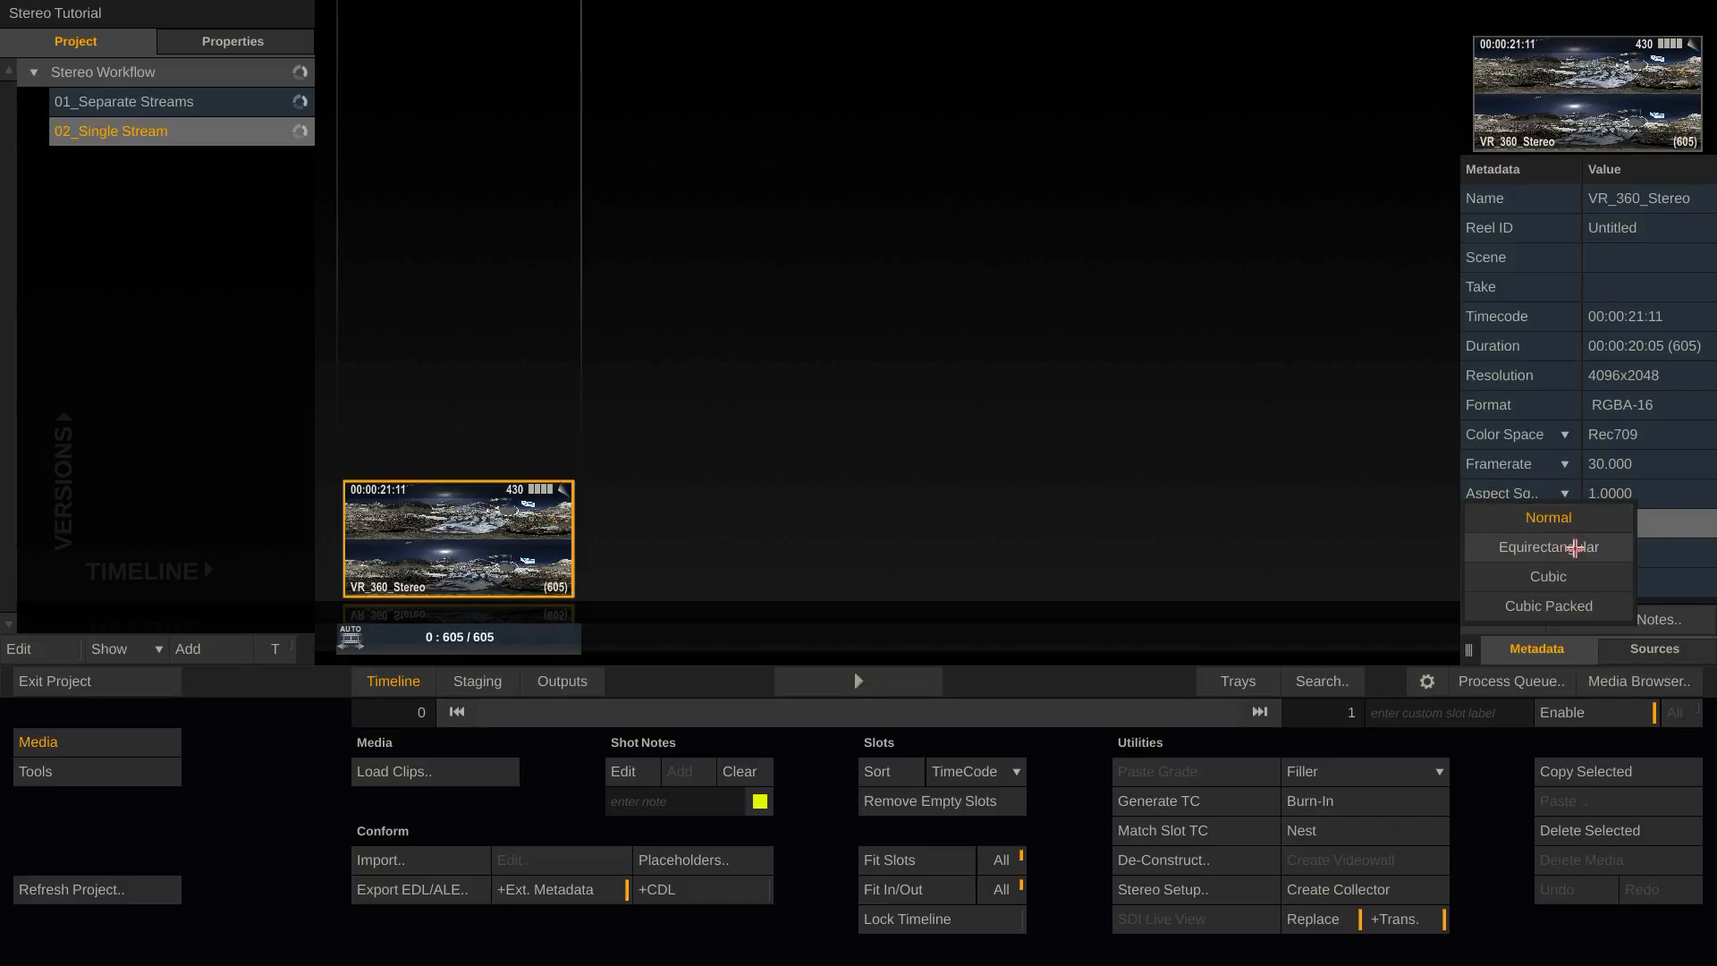
pyautogui.click(1562, 547)
pyautogui.click(1554, 553)
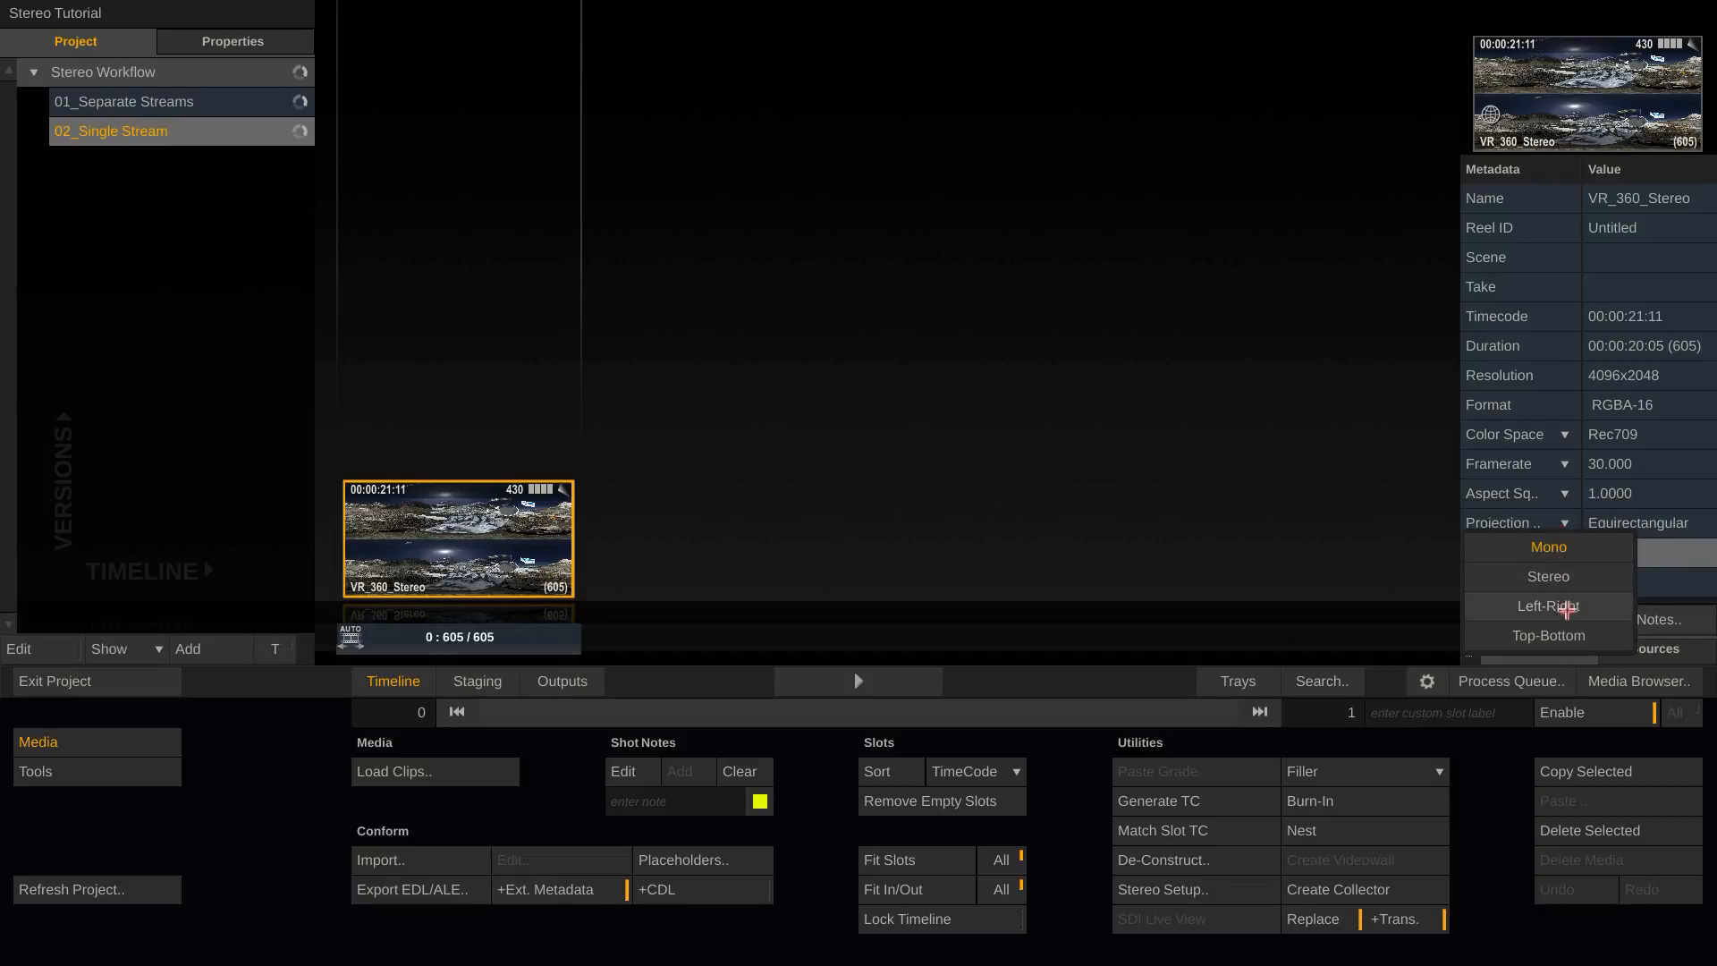
pyautogui.click(1596, 636)
pyautogui.click(1288, 508)
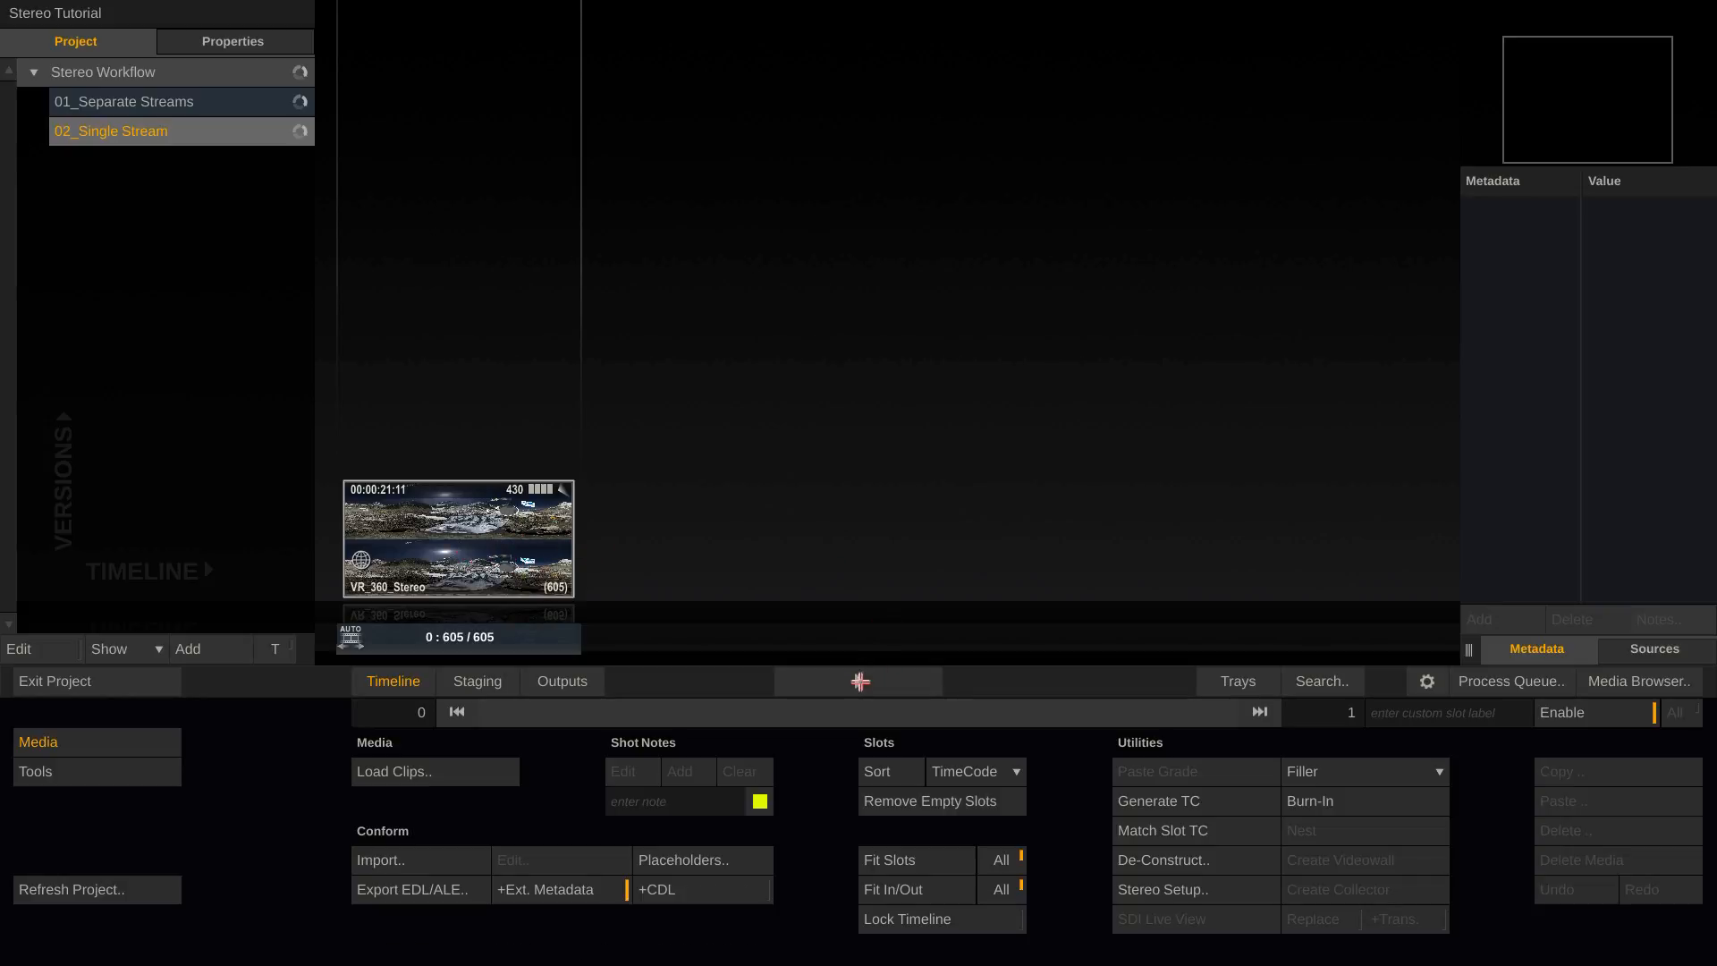
# - Open the VR_360_Stereo clip in the player, enable the 360 view and look around towards the tents
pyautogui.click(860, 681)
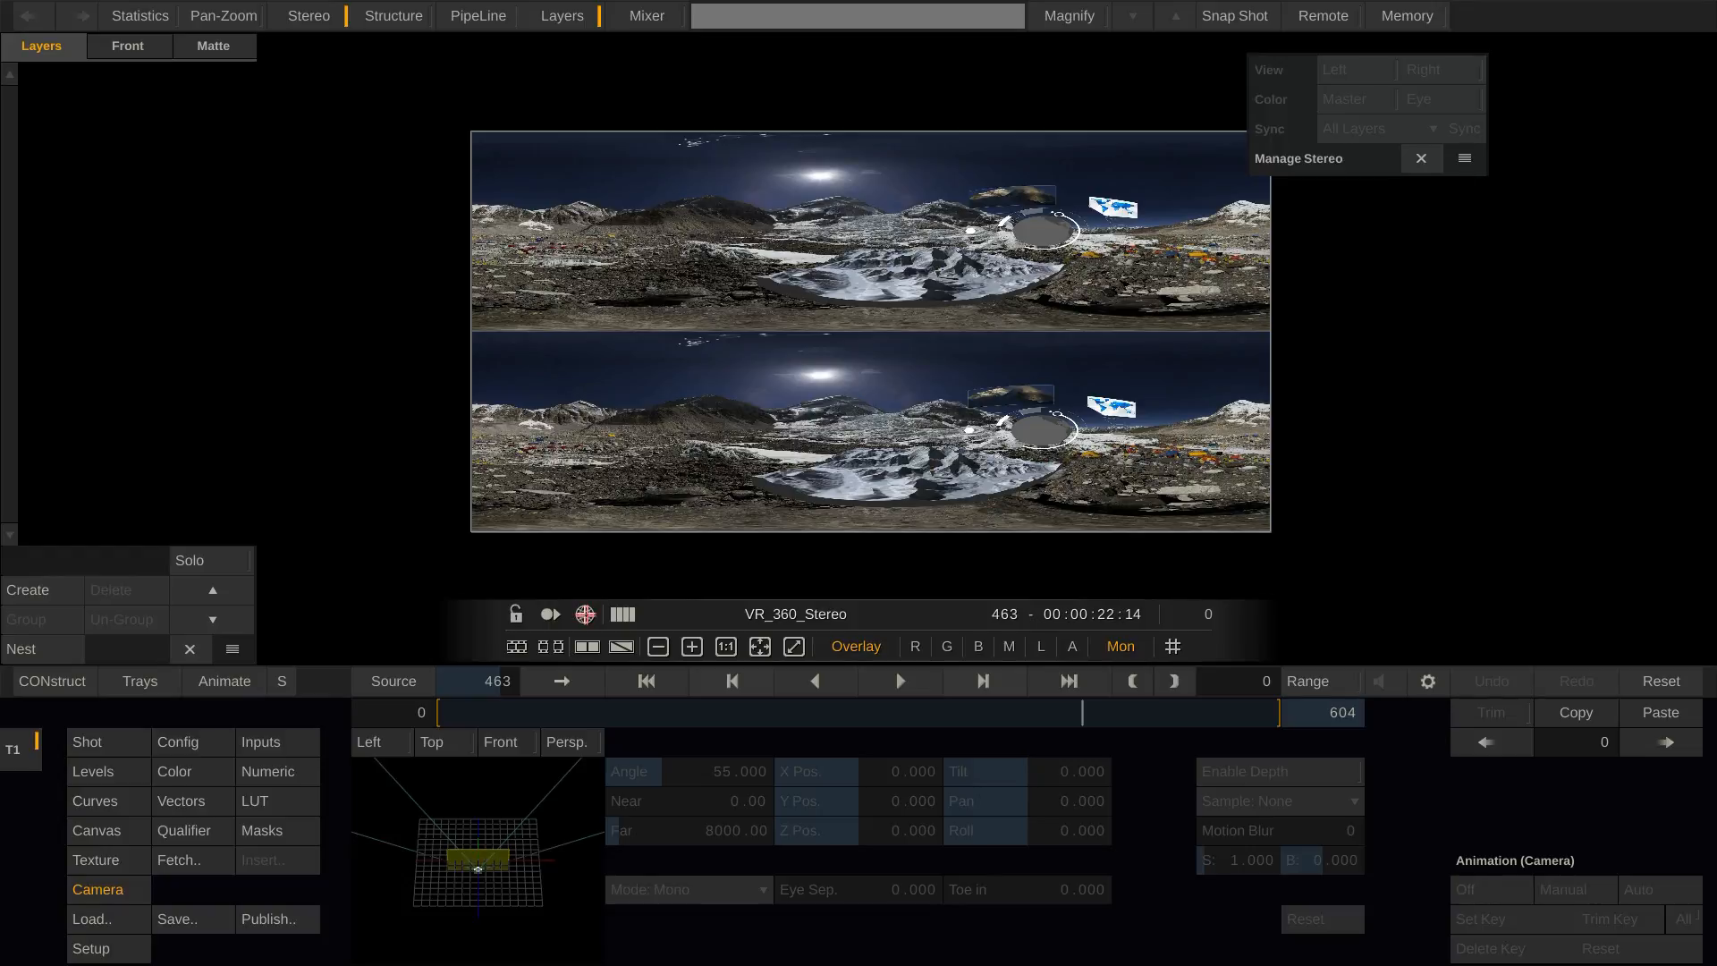
pyautogui.click(585, 615)
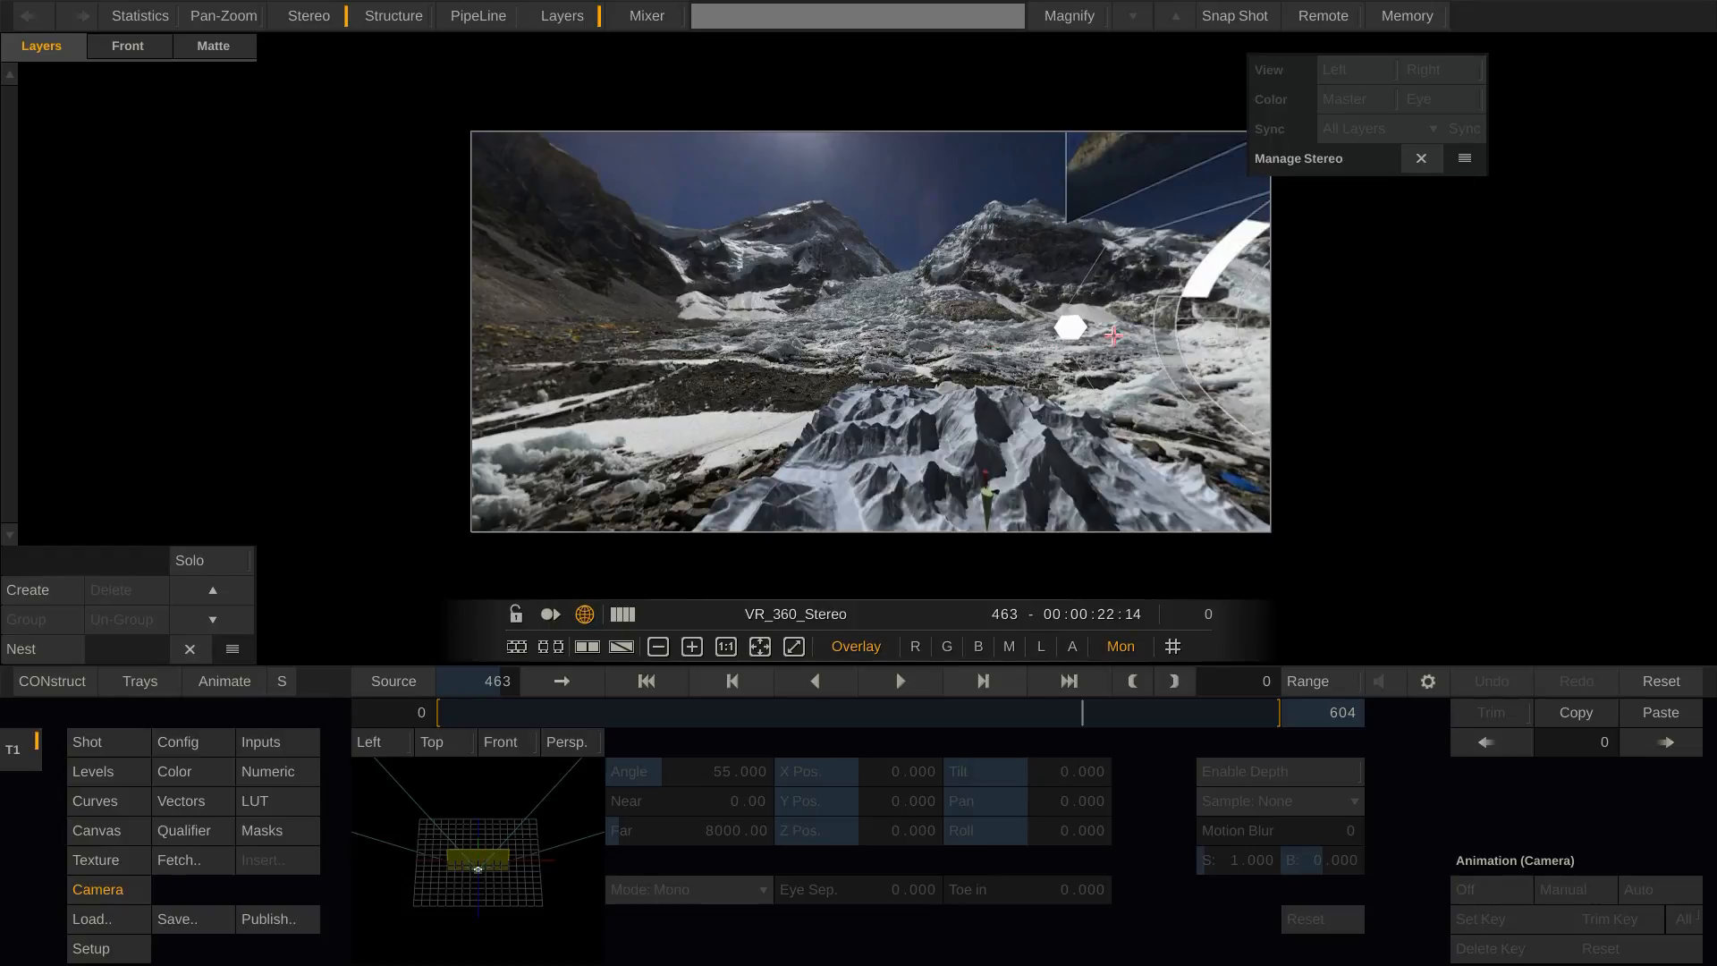
pyautogui.moveTo(1114, 336); pyautogui.dragTo(606, 398)
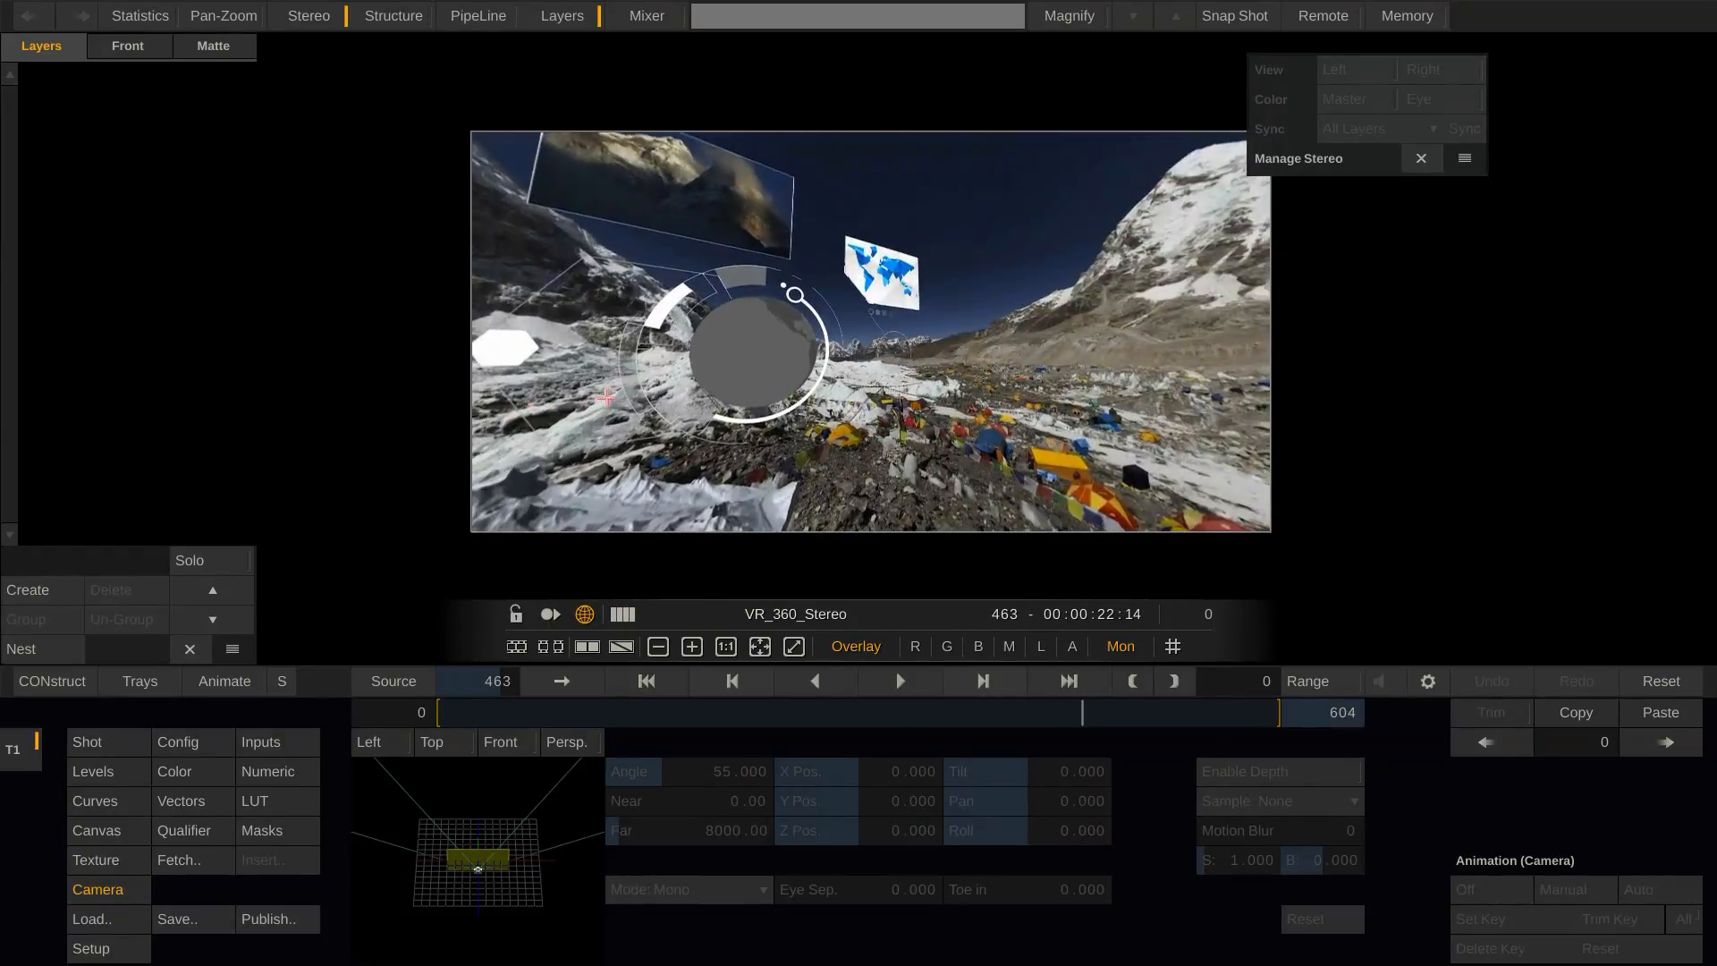
# - Look around the VR_360_Stereo clip with the 360 Pan-Zoom overview, ending around the world map, and switch back to the flat top-bottom image
pyautogui.click(223, 18)
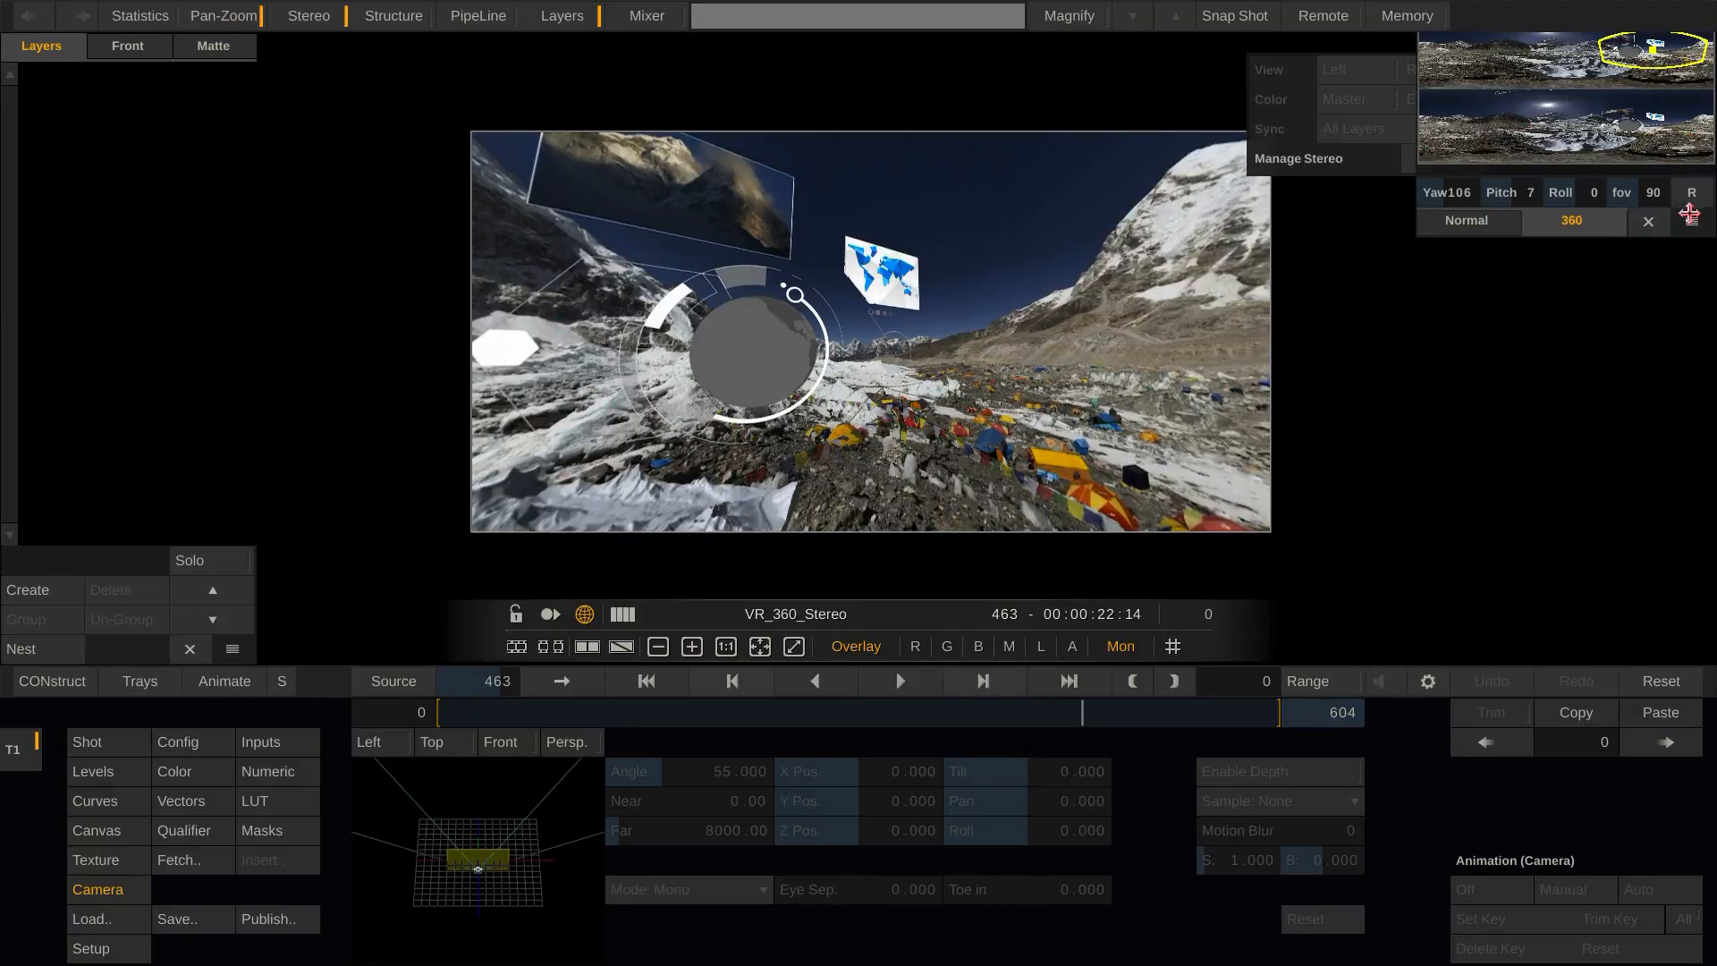
pyautogui.moveTo(1692, 221); pyautogui.dragTo(1585, 440)
pyautogui.moveTo(1555, 268)
pyautogui.mouseDown()
pyautogui.moveTo(1437, 298)
pyautogui.moveTo(1445, 252)
pyautogui.moveTo(1443, 276)
pyautogui.moveTo(1355, 278)
pyautogui.moveTo(1530, 265)
pyautogui.mouseUp()
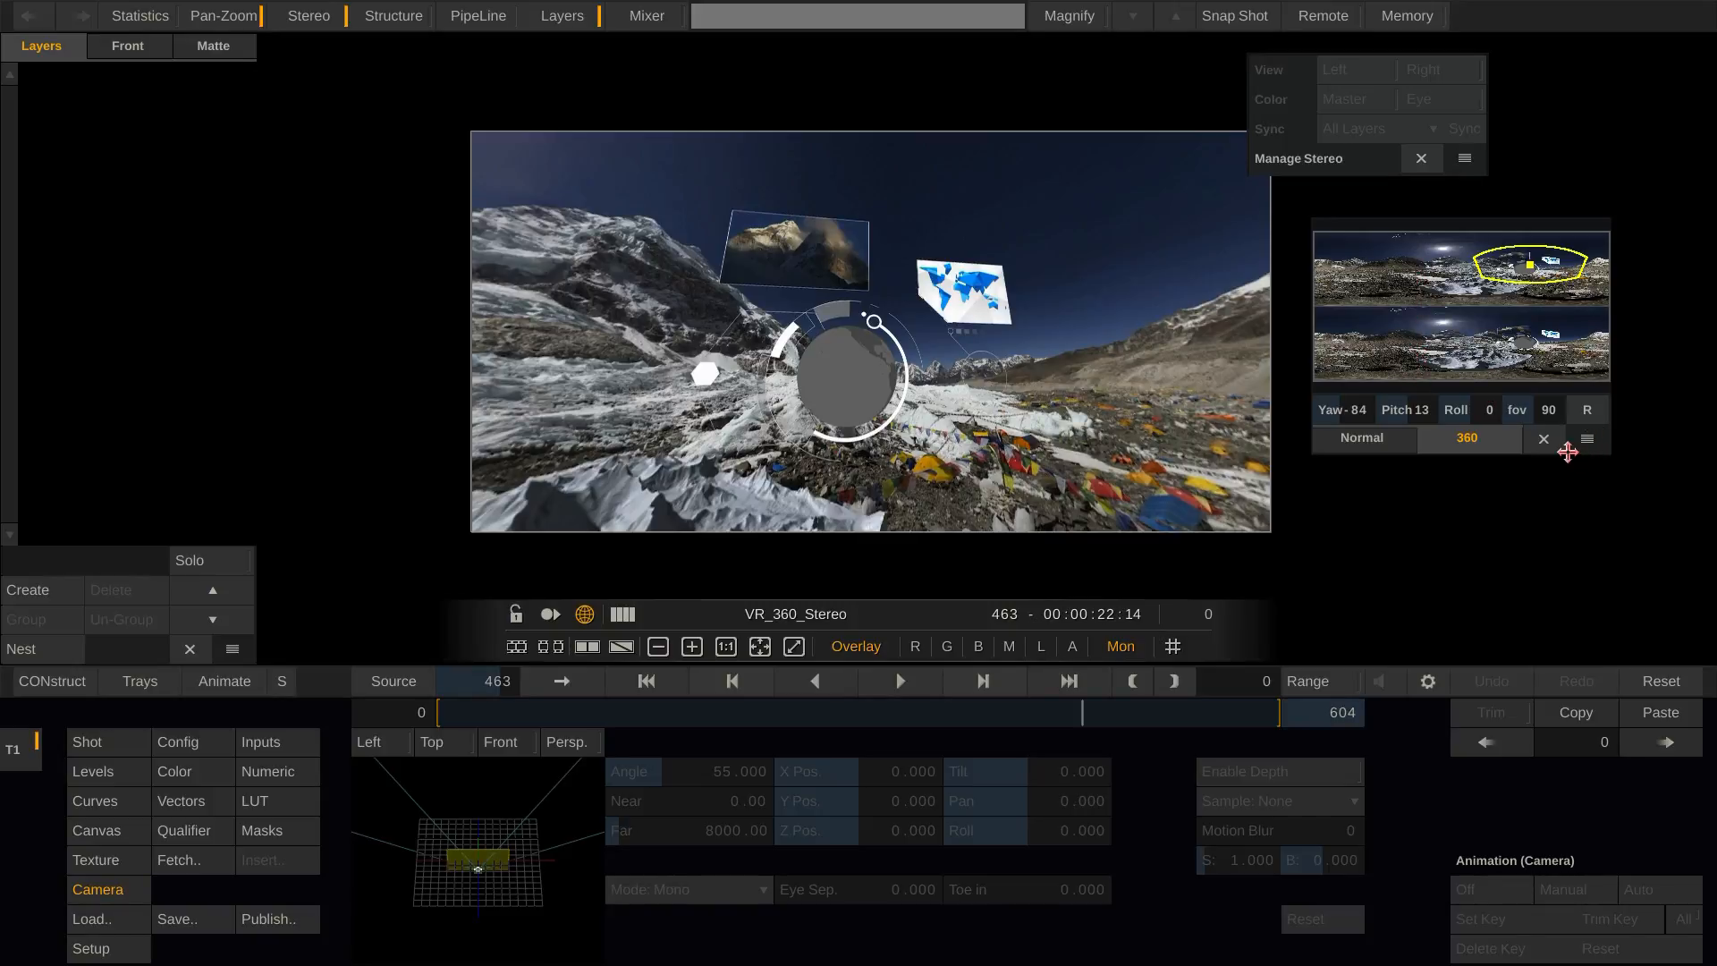
pyautogui.click(1543, 438)
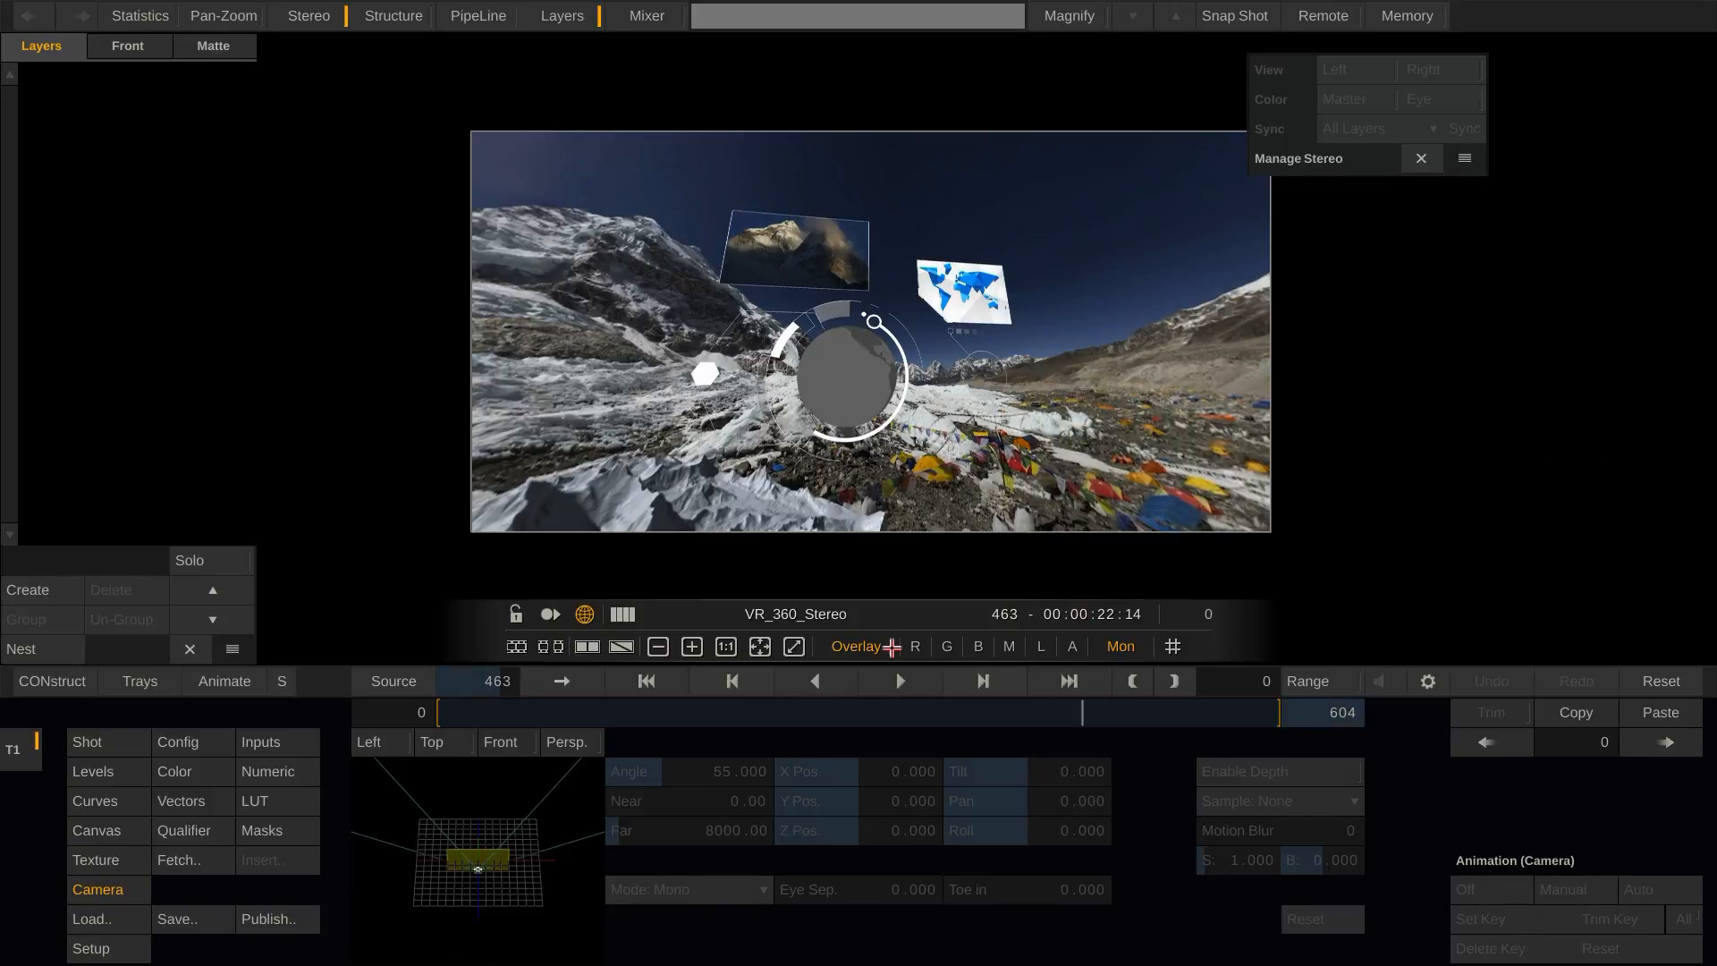
pyautogui.click(585, 614)
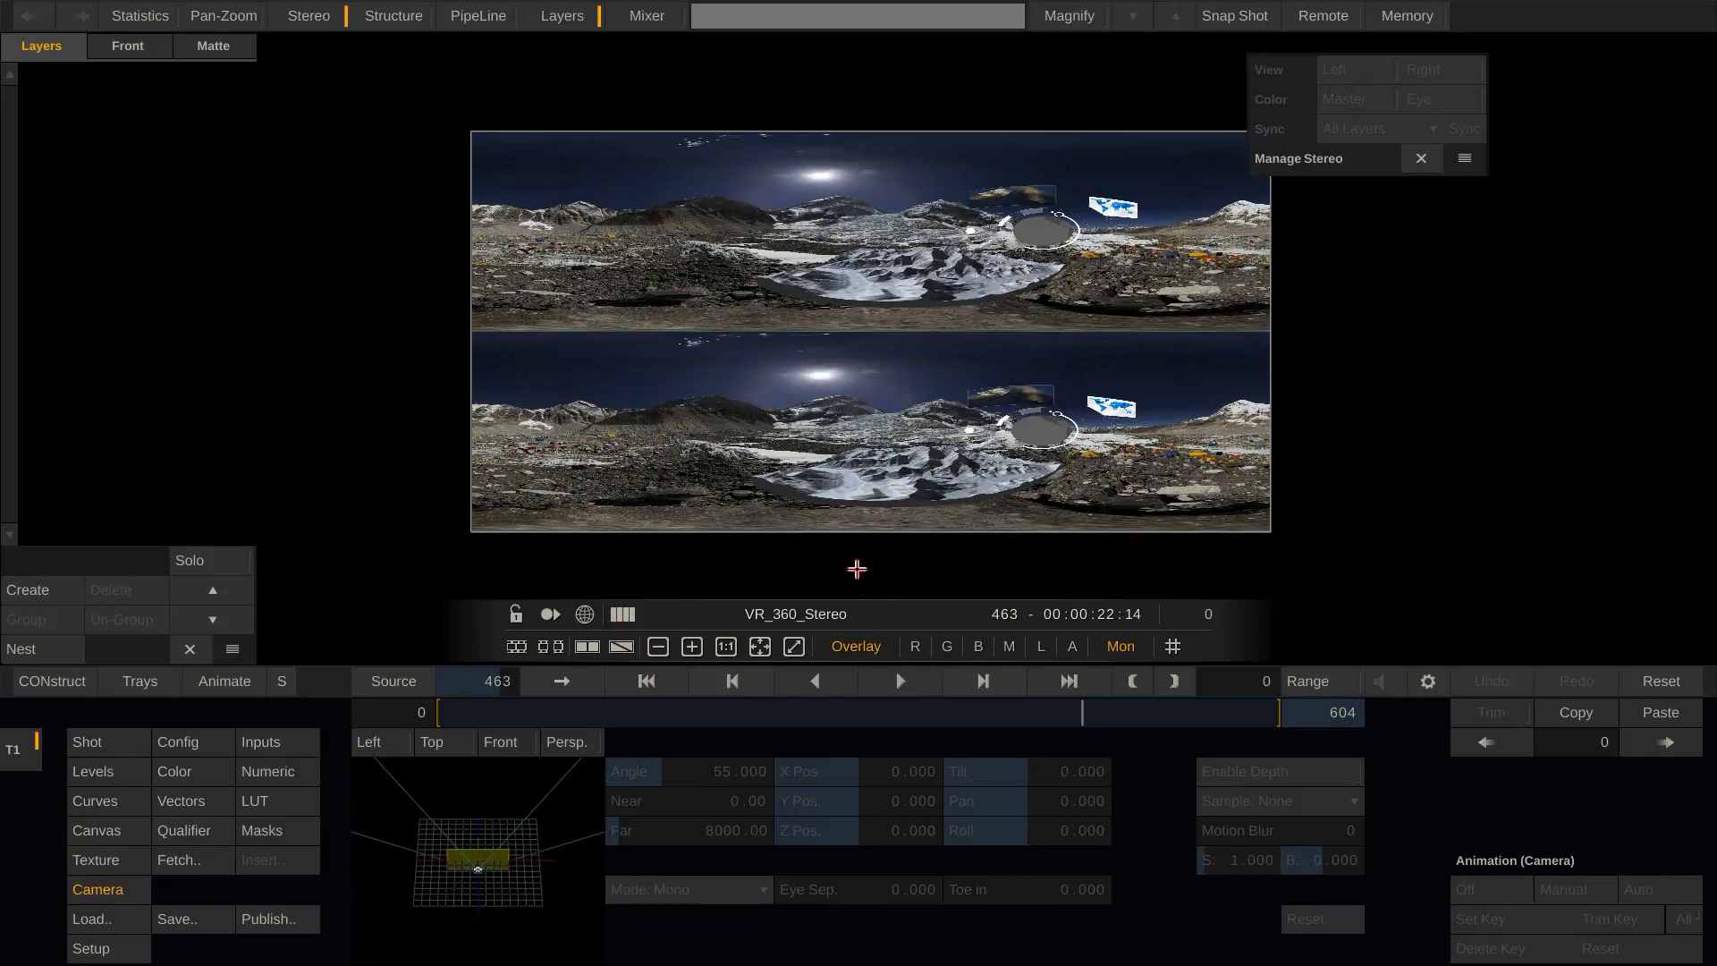
# - Return to the CONstruct and create stereo from the VR_360_Stereo clip with Stereo Setup, using the Full Timeline scope
pyautogui.click(54, 680)
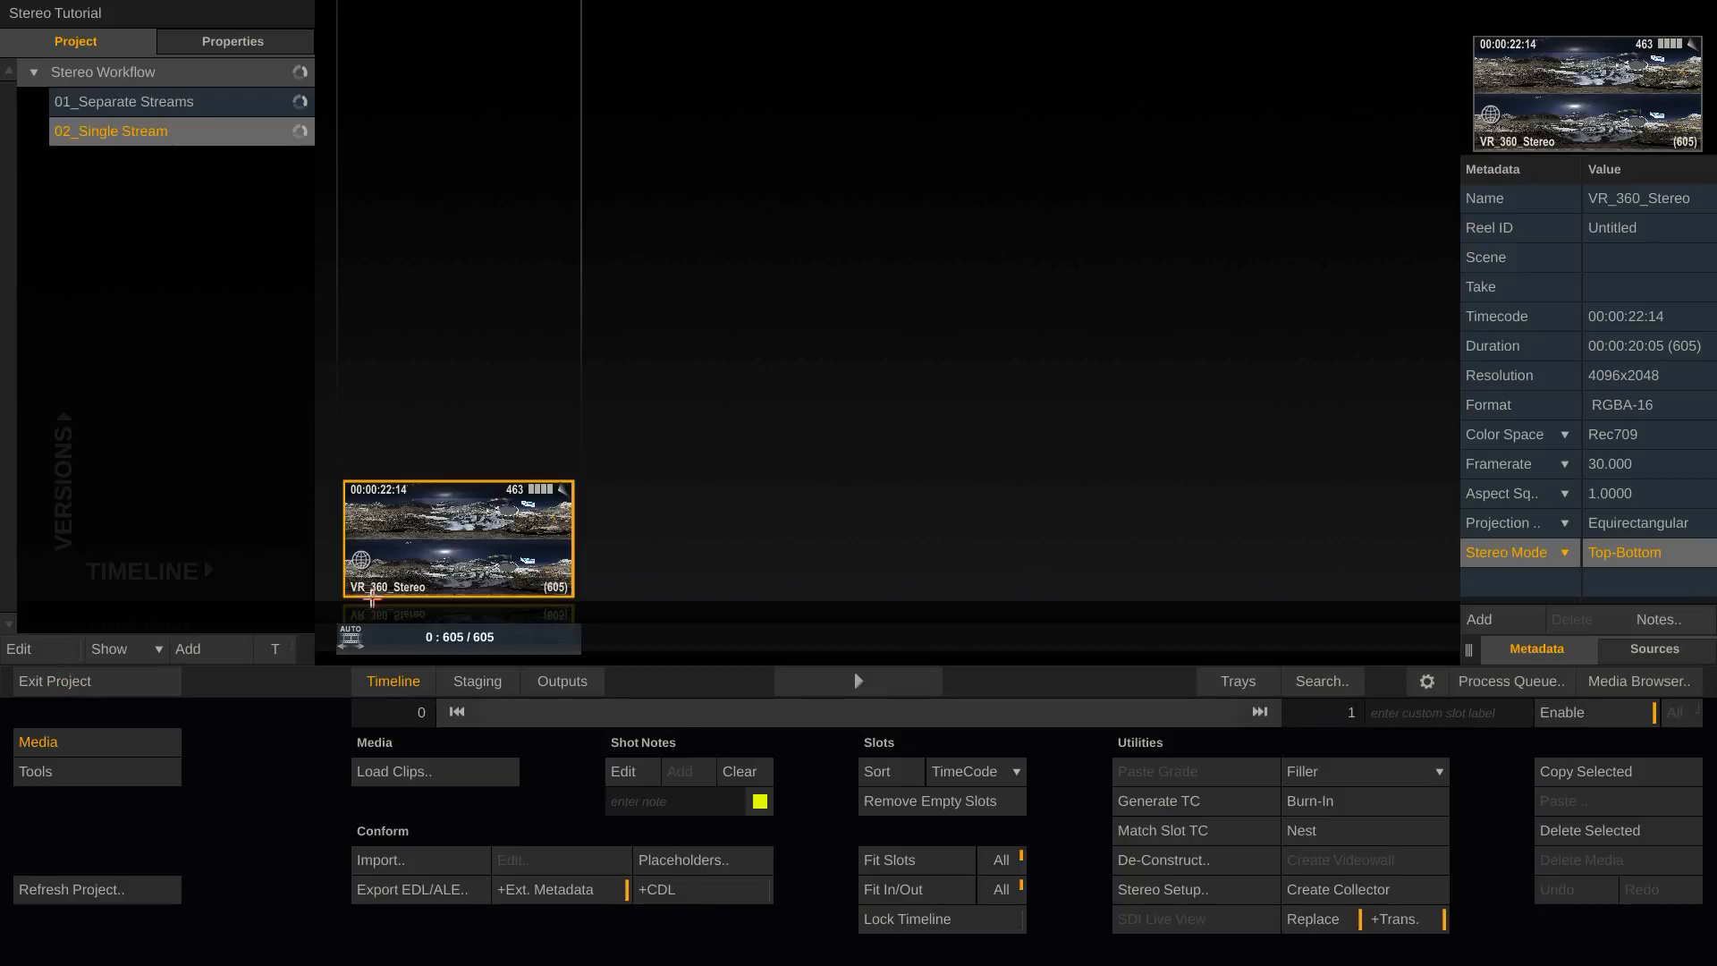
pyautogui.click(1144, 889)
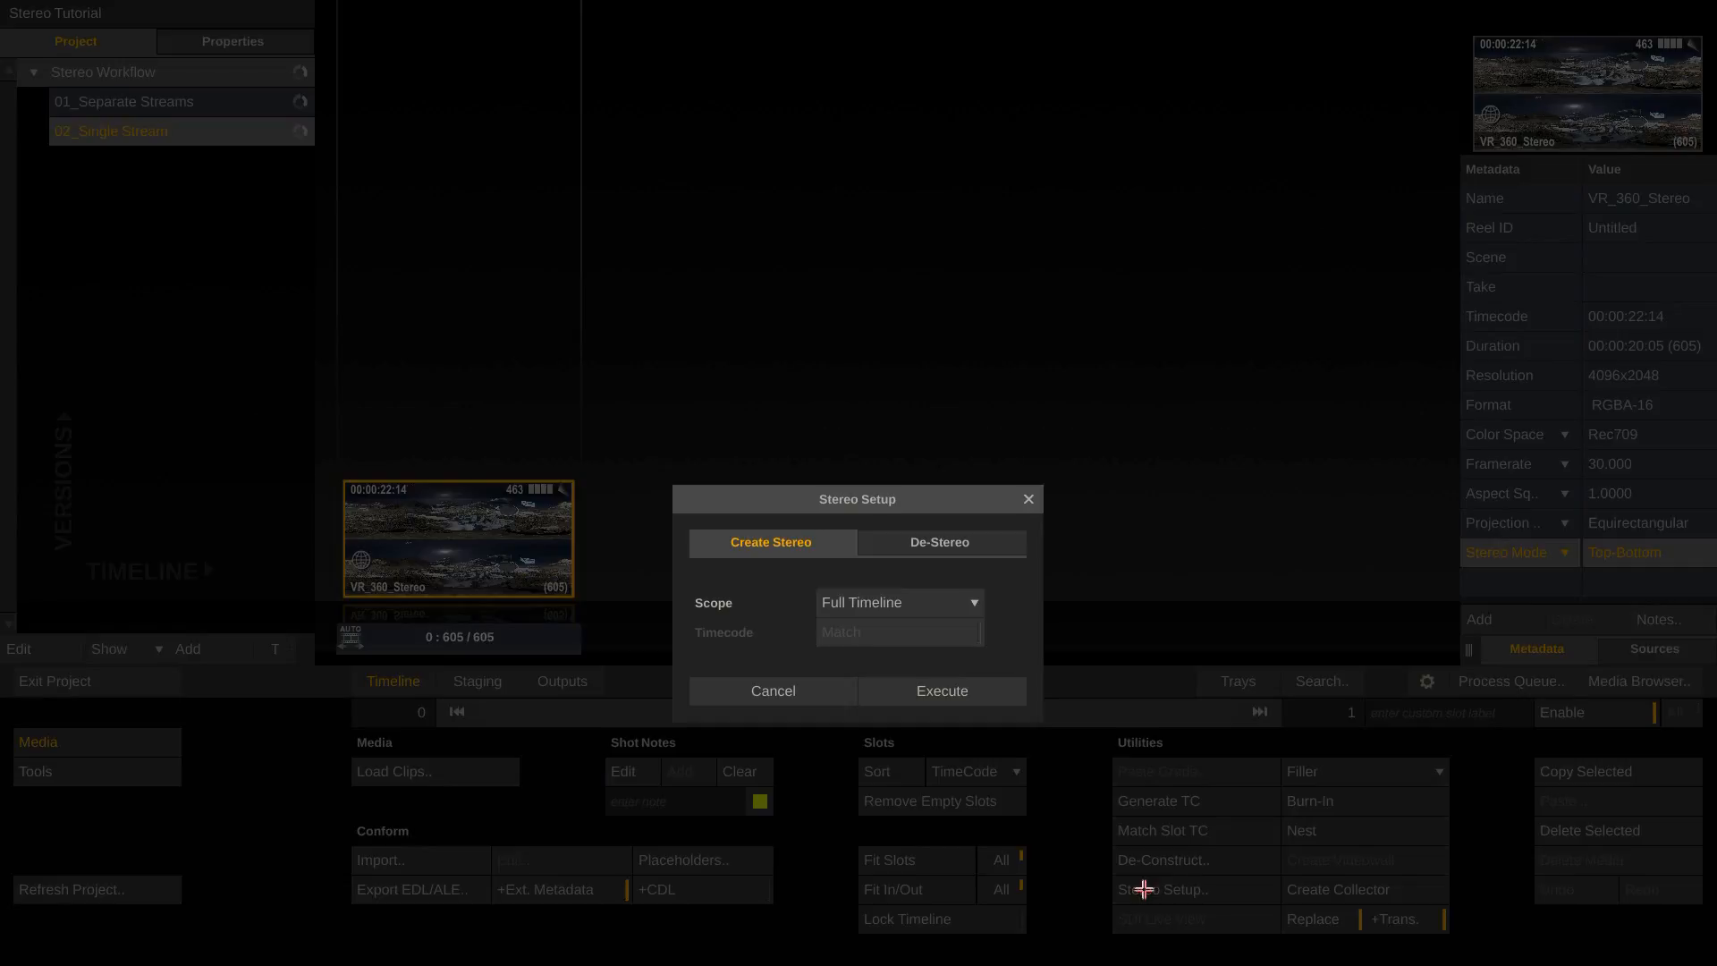
pyautogui.click(905, 690)
pyautogui.click(901, 690)
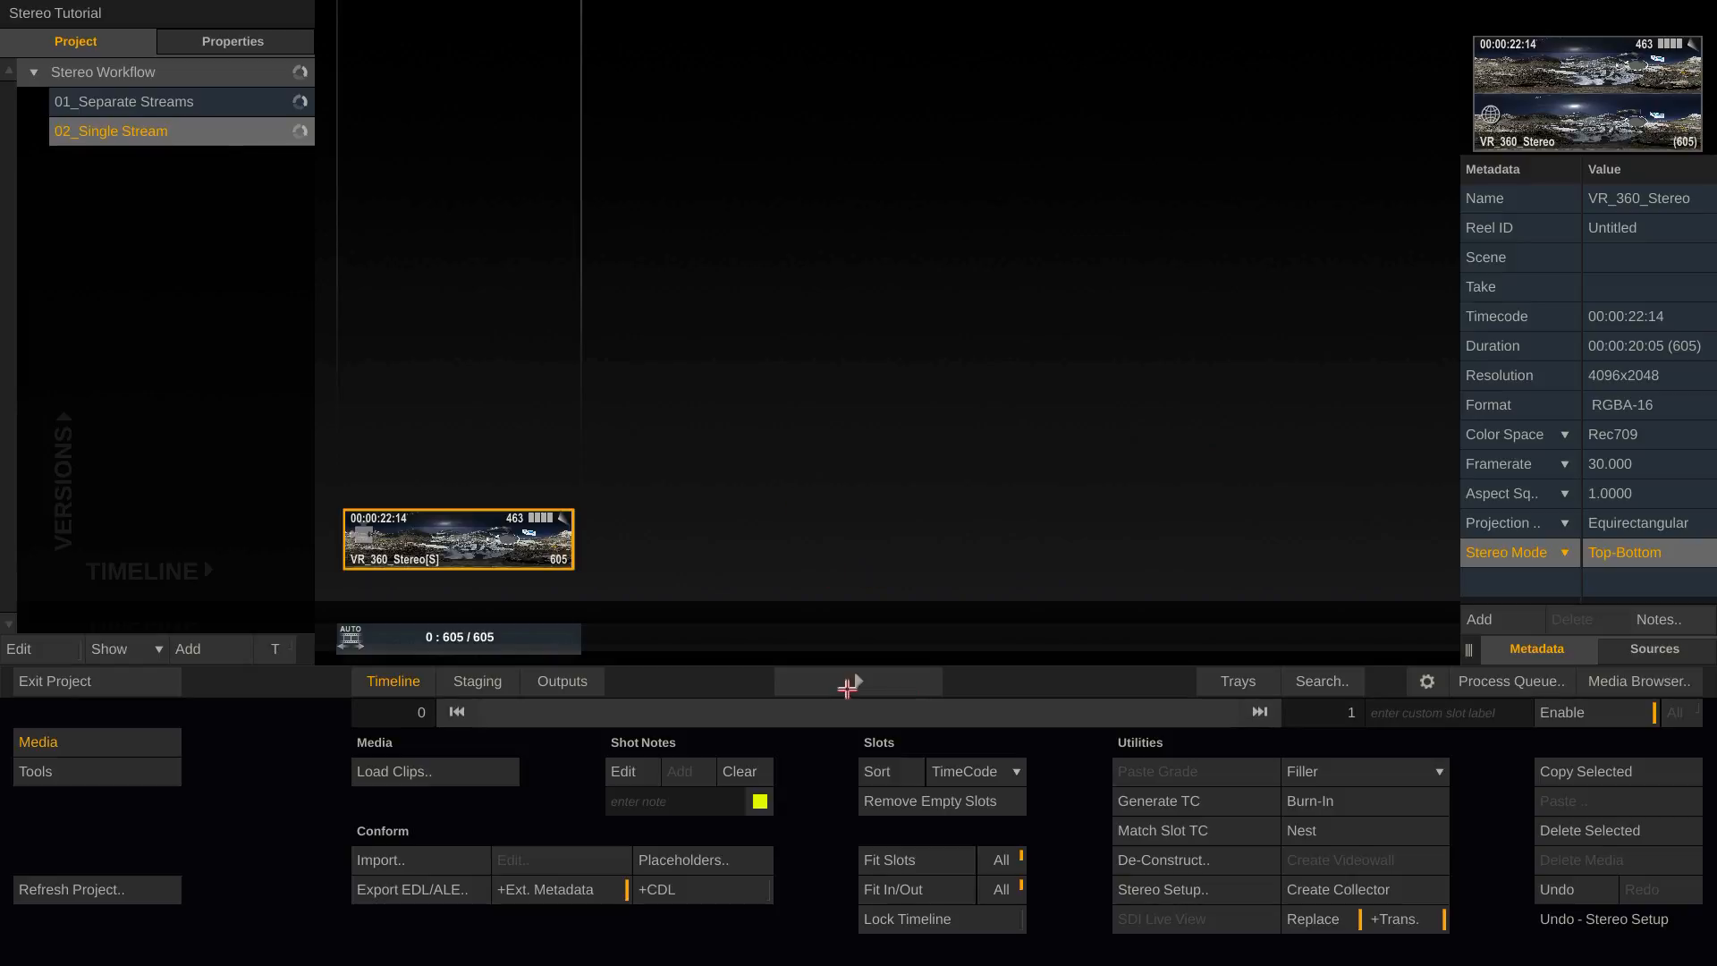
# - Open the generated stereo clip in the player and examine its node structure, from the source clips through both eye nodes to the stereo node
pyautogui.click(856, 683)
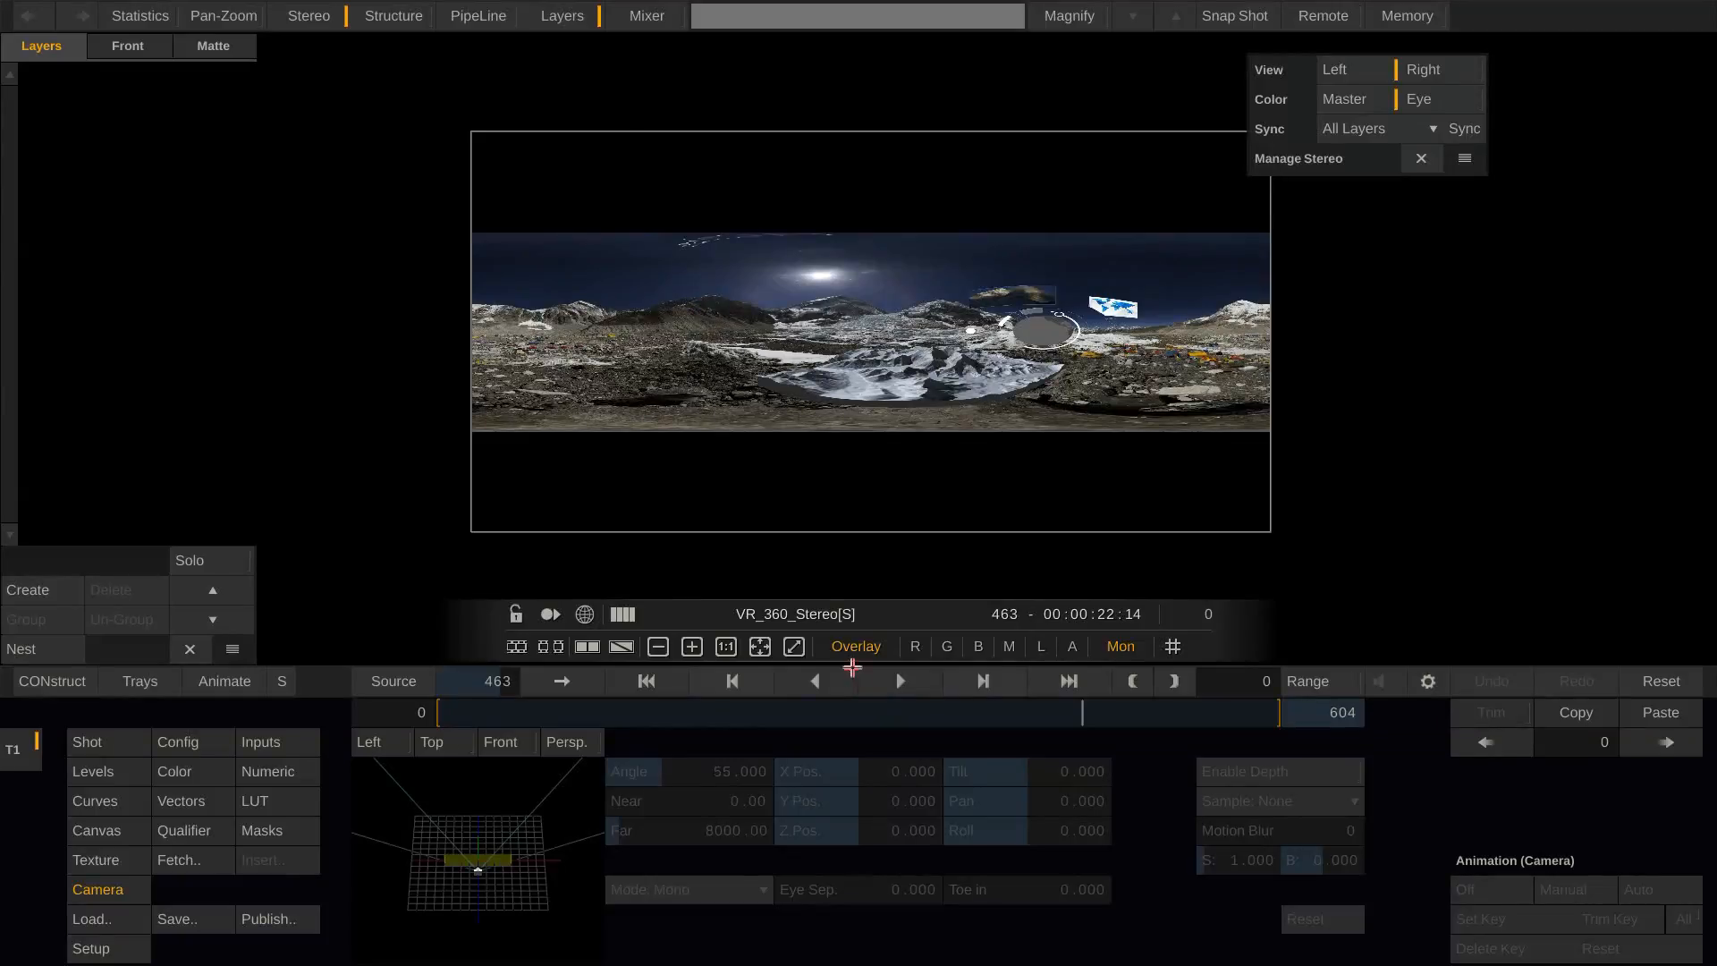
pyautogui.click(392, 15)
pyautogui.moveTo(709, 461)
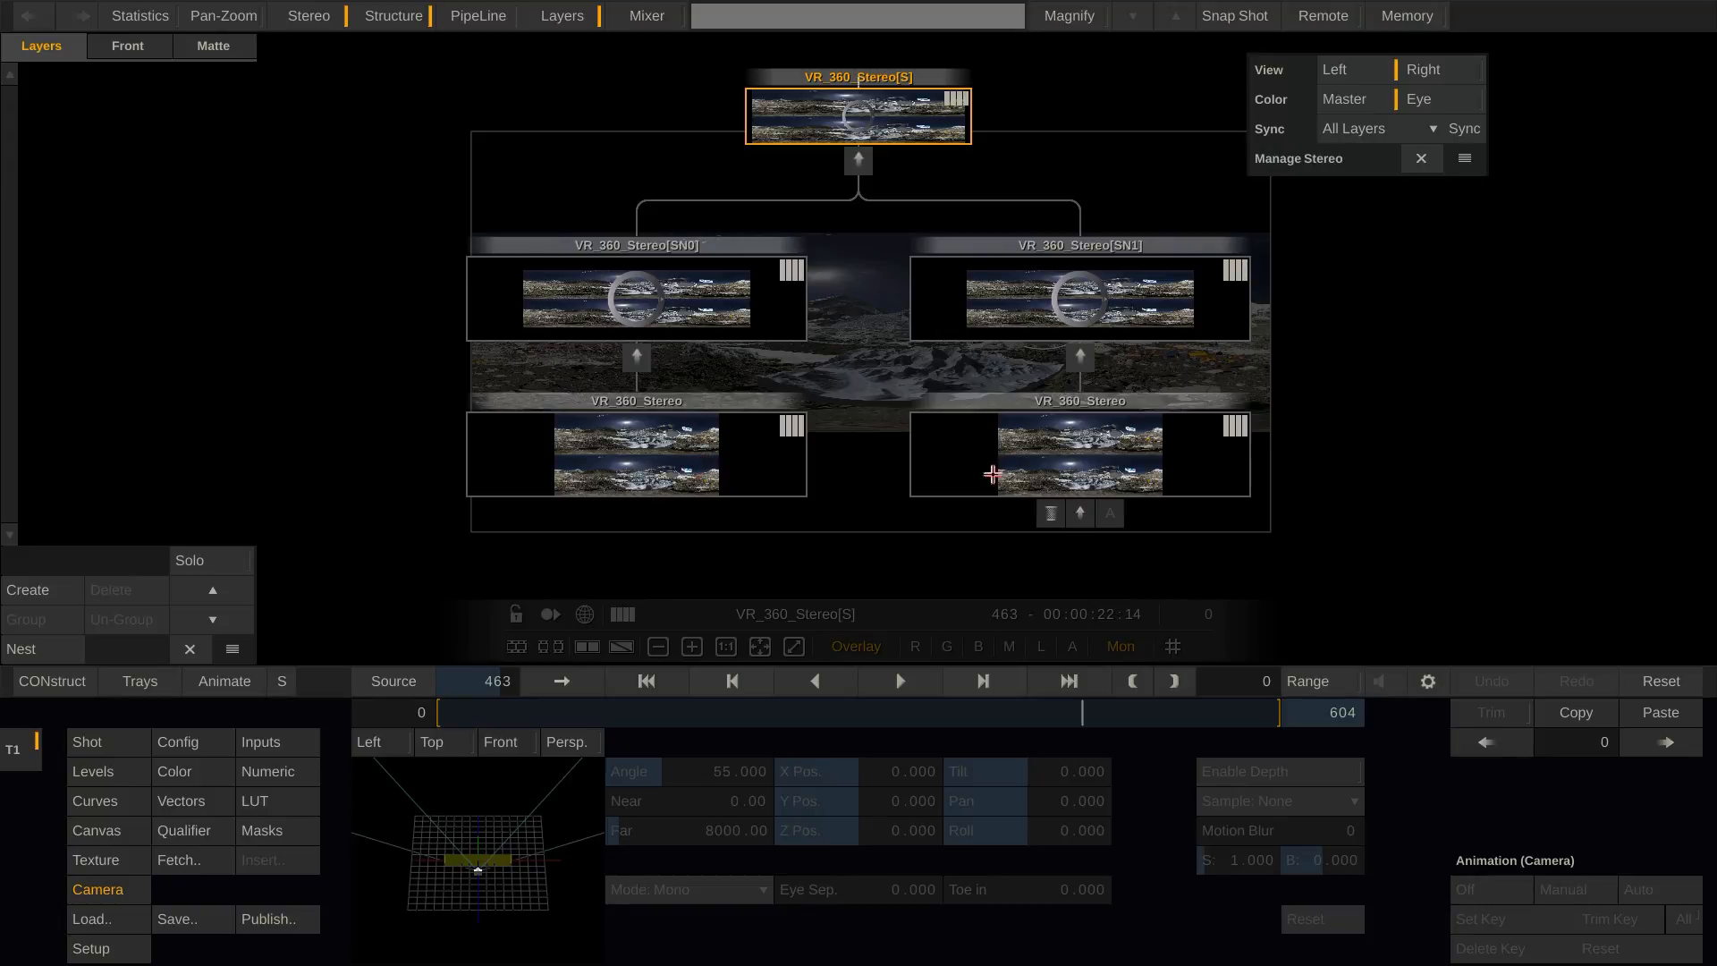
pyautogui.moveTo(1025, 440)
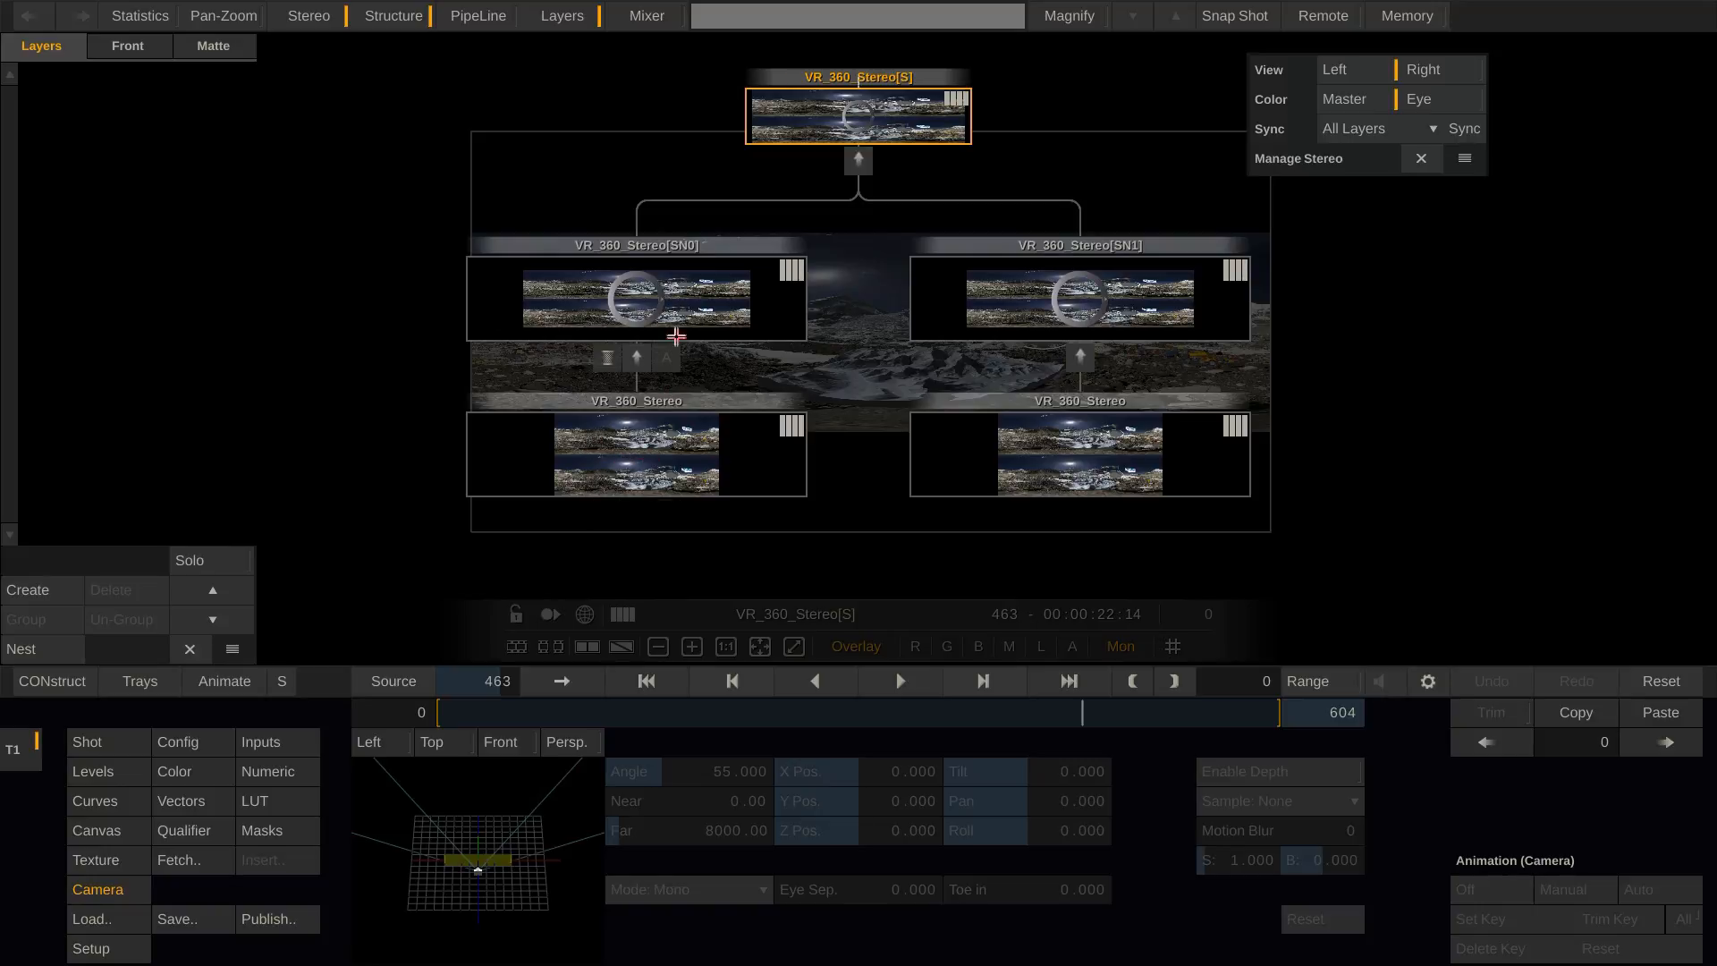
pyautogui.moveTo(1070, 281)
pyautogui.moveTo(714, 295)
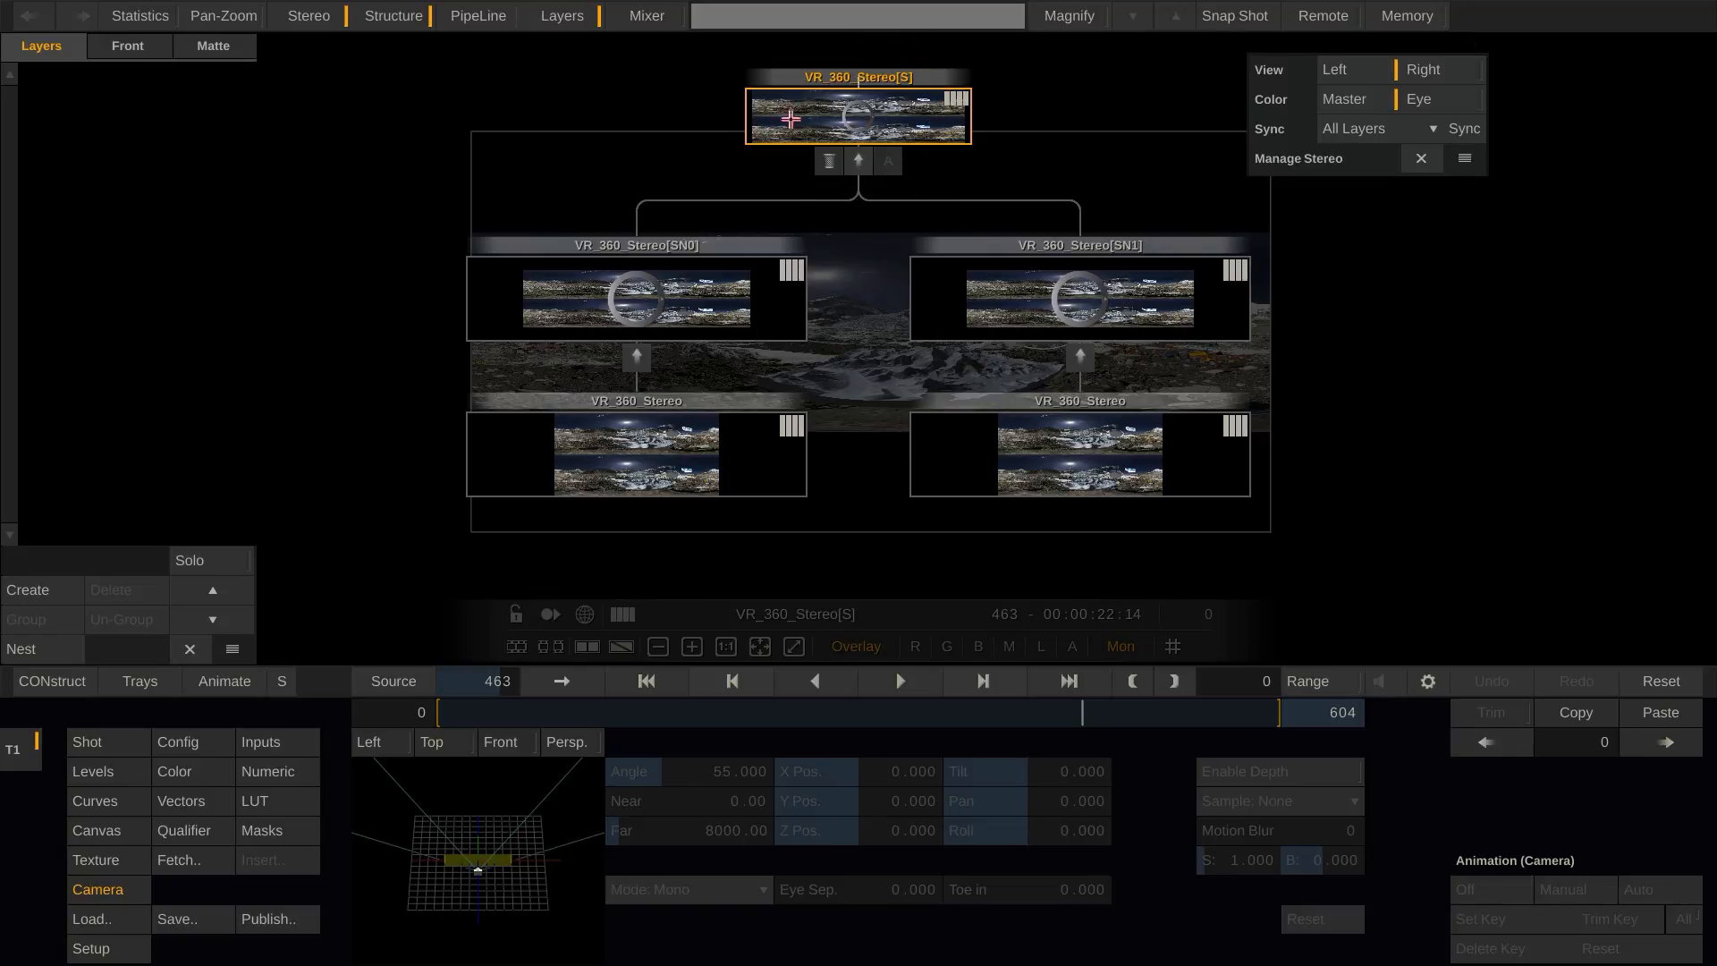
pyautogui.click(400, 15)
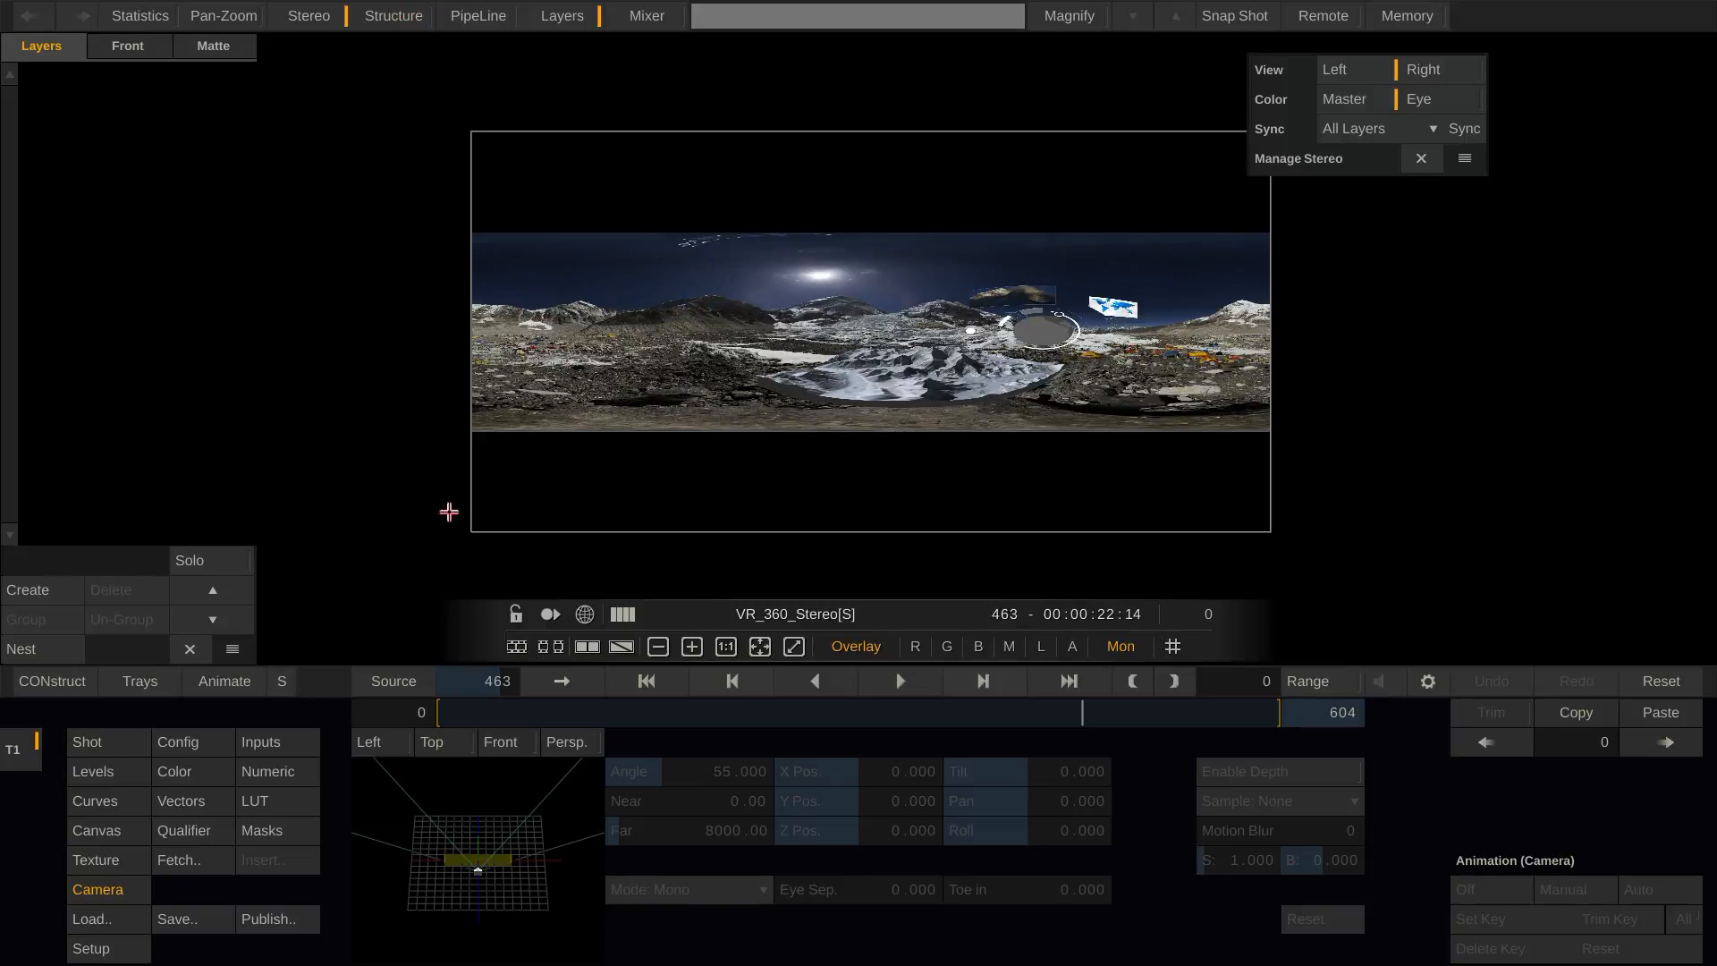
# - Return to the CONstruct and match the 02_Single Stream output resolution to the stereo clip, 4096 by 1024
pyautogui.click(41, 679)
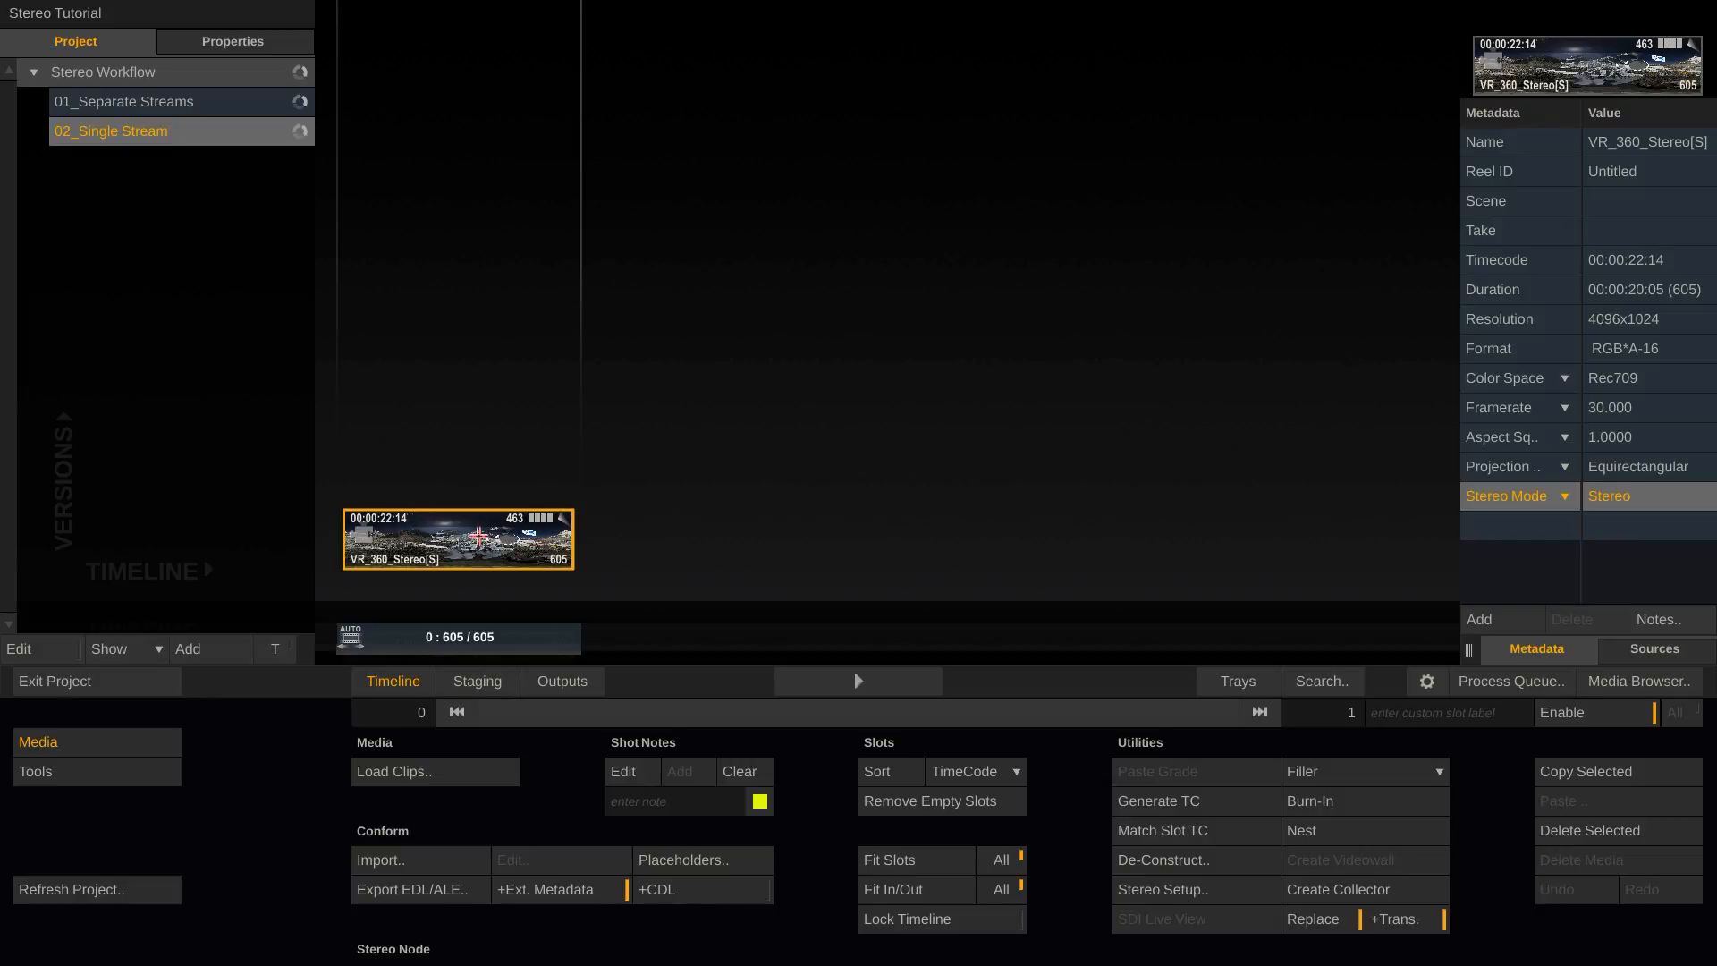
pyautogui.moveTo(479, 539); pyautogui.dragTo(1005, 325)
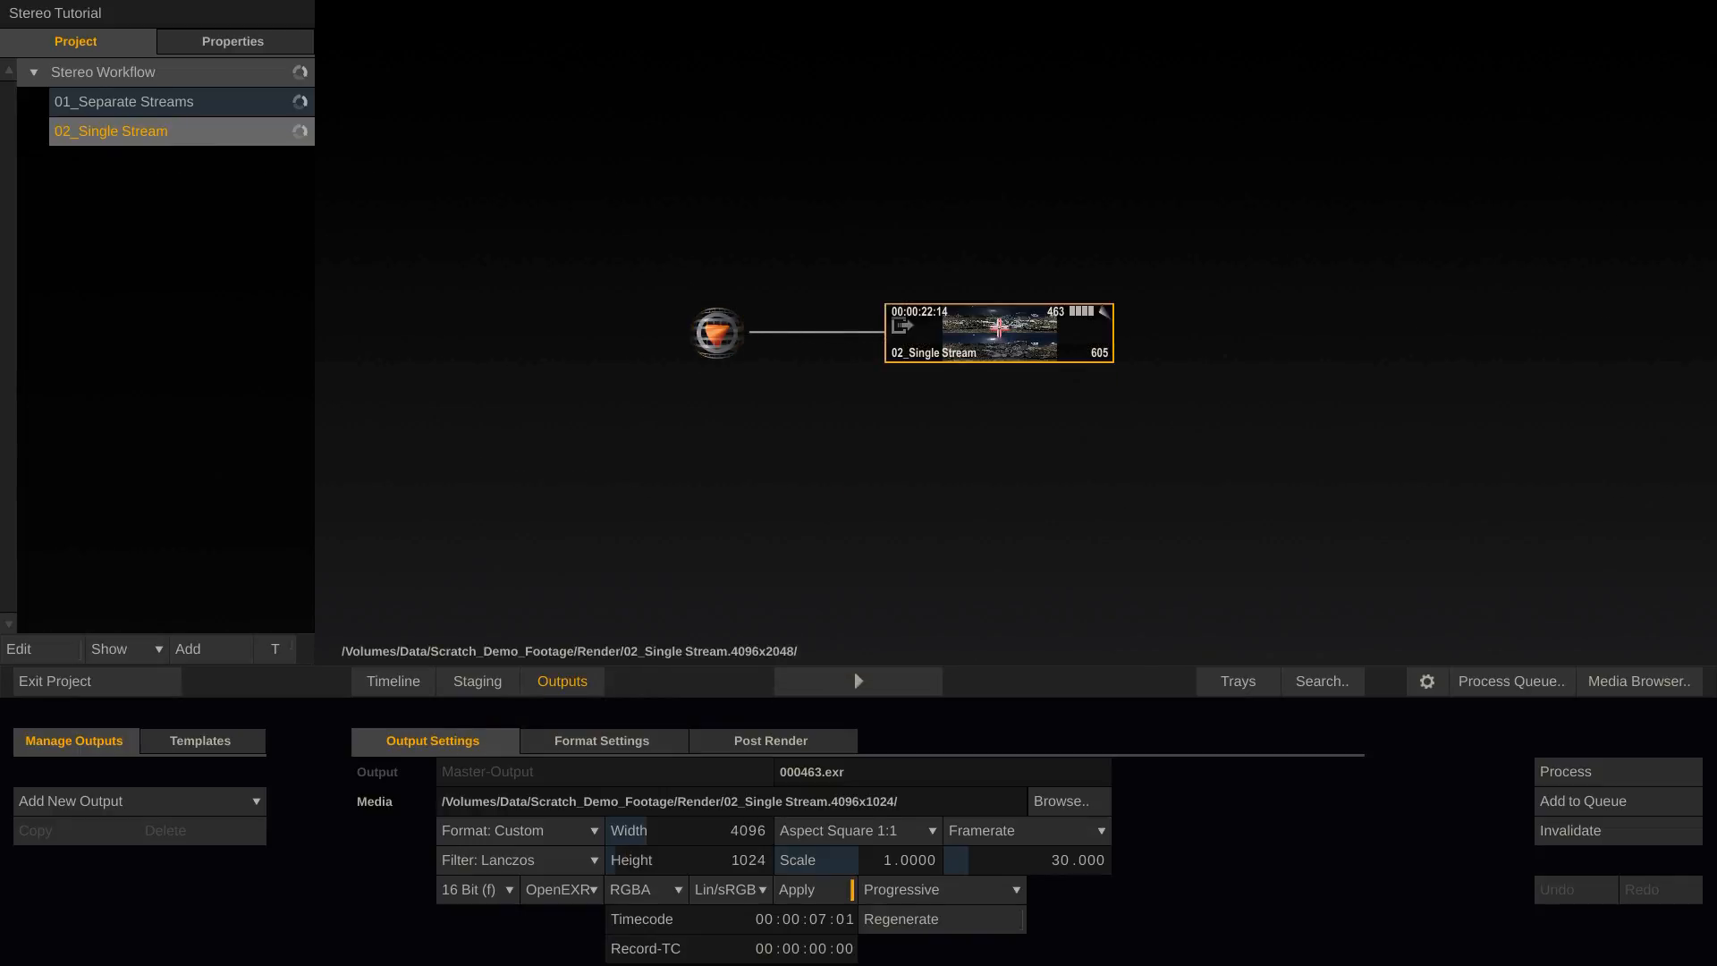
pyautogui.click(569, 681)
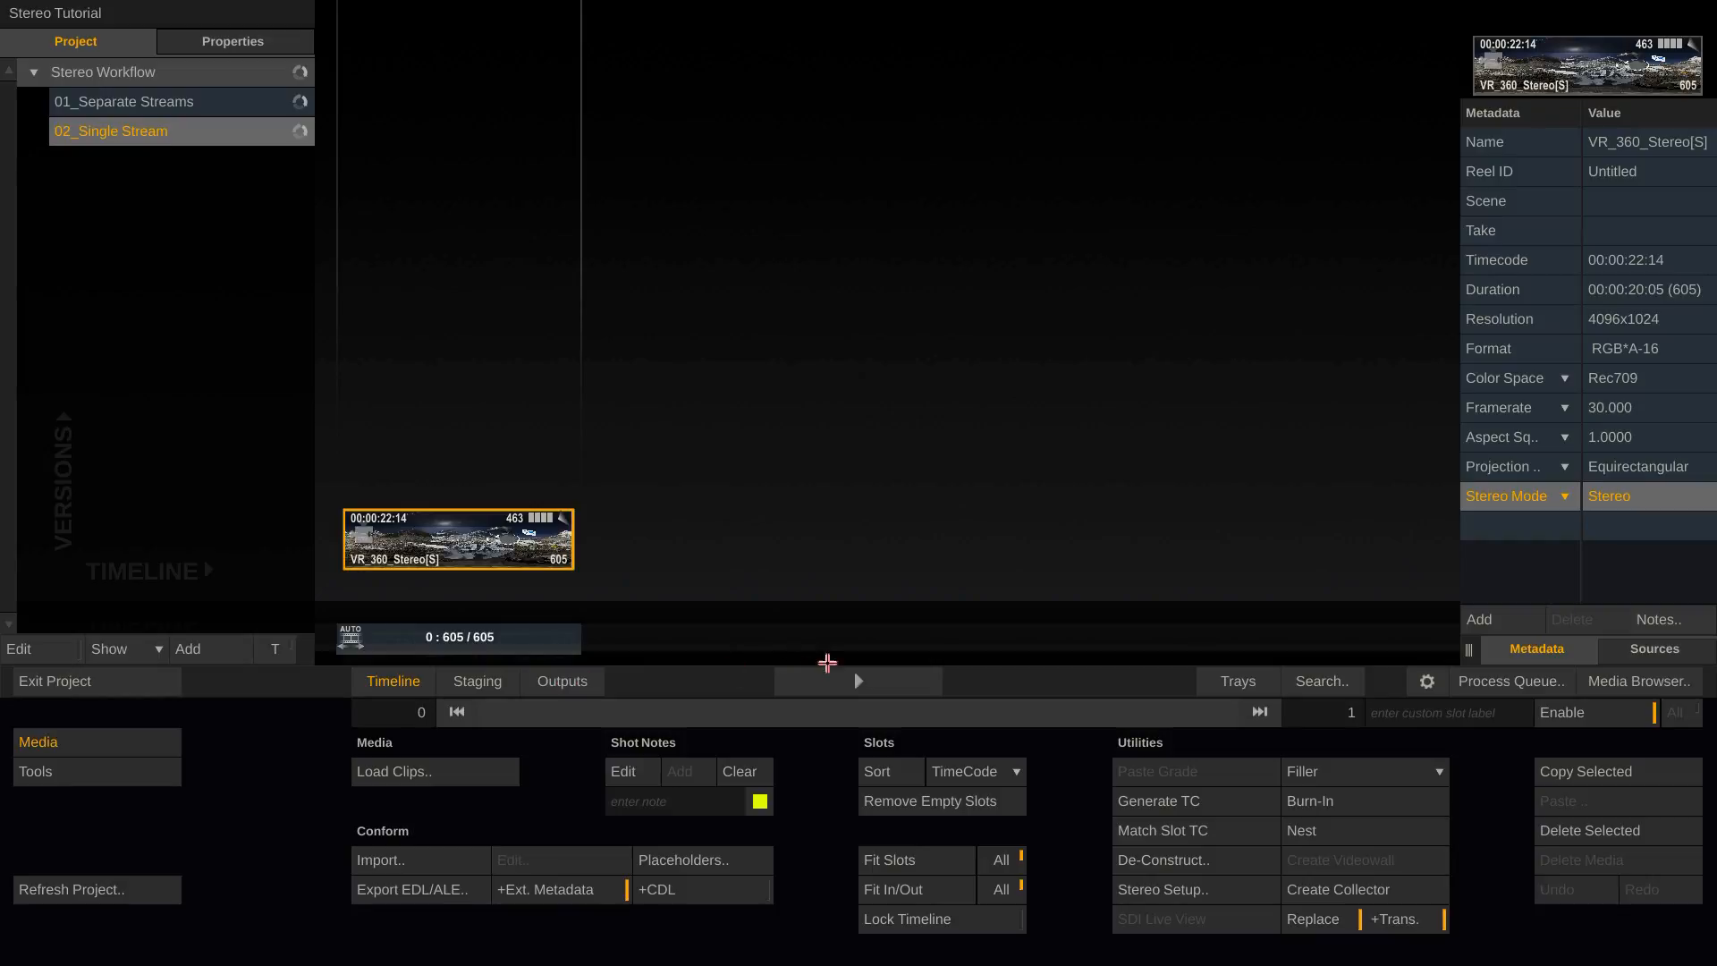
# - Open the stereo clip in the player again and compare its left and right eye views, ending on the right eye
pyautogui.click(839, 677)
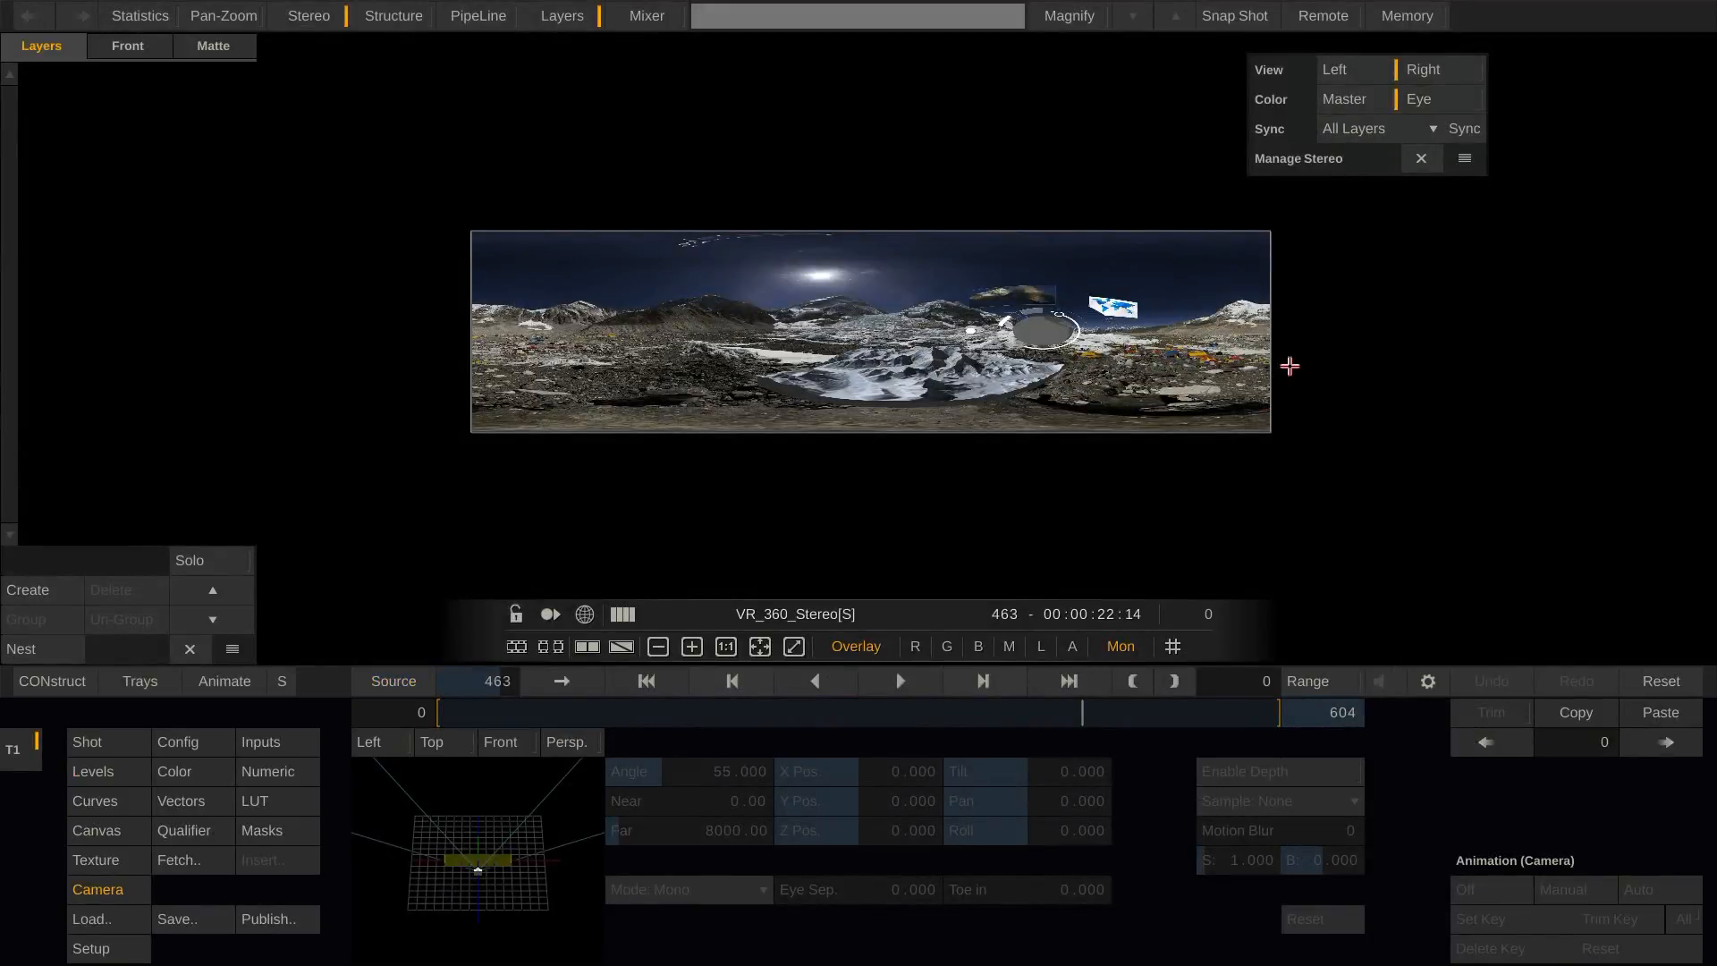
pyautogui.scroll(8, 1073, 399)
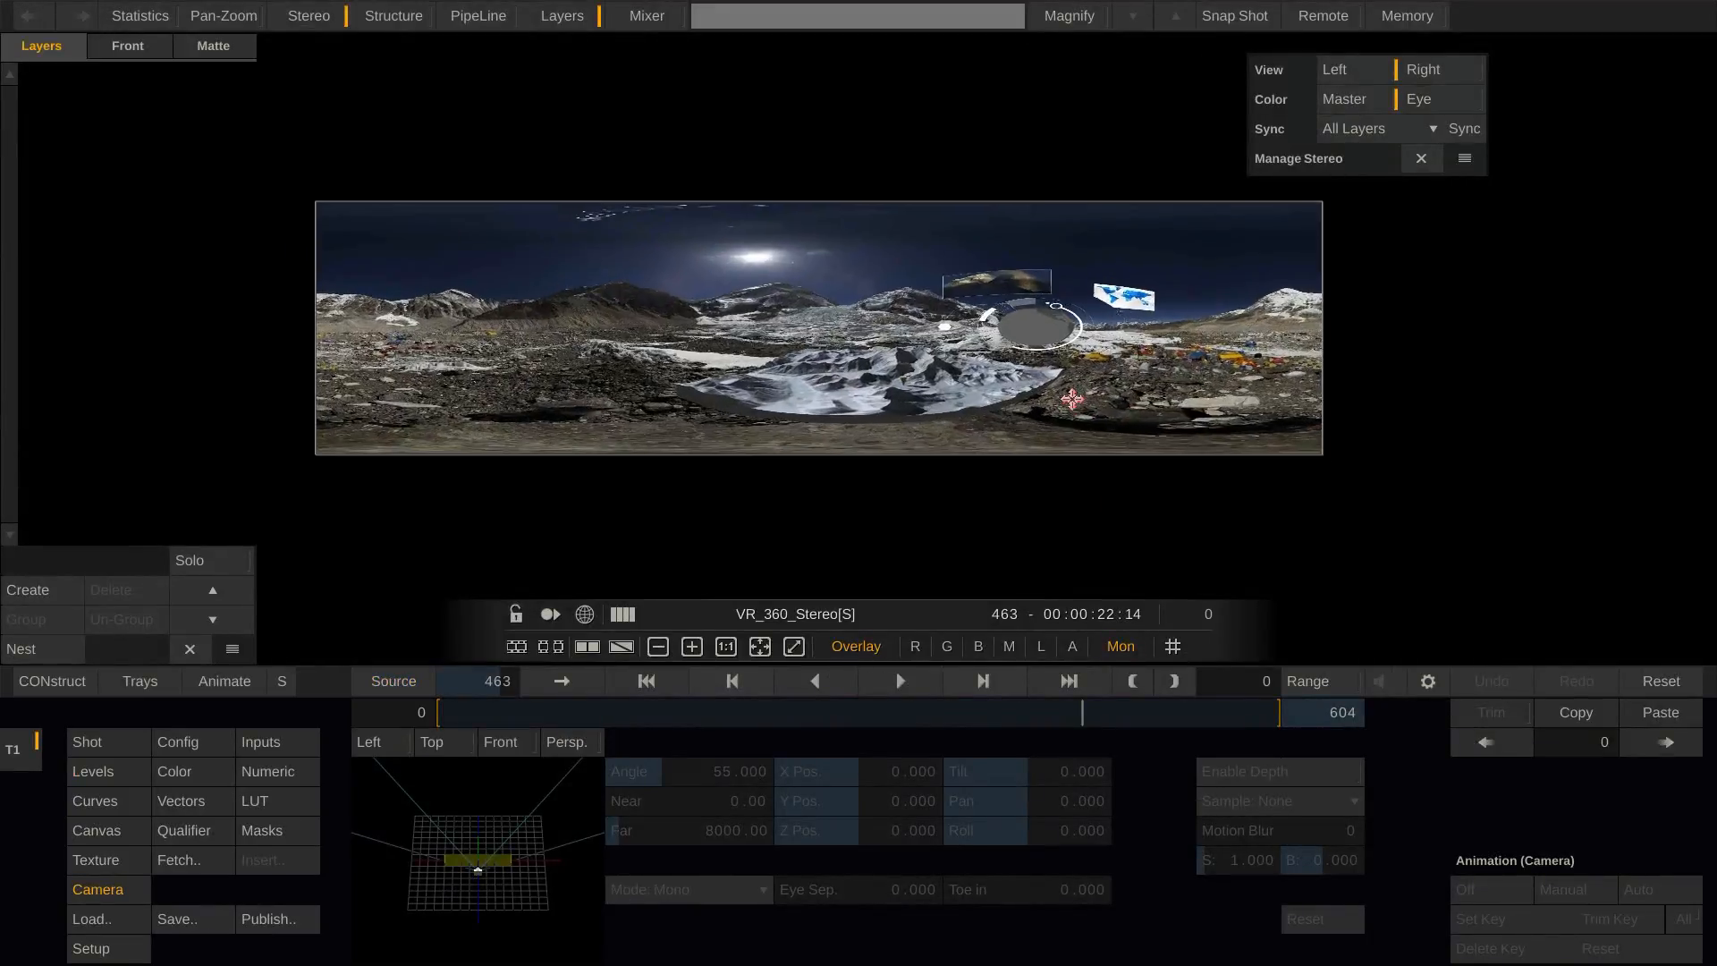
pyautogui.moveTo(821, 391); pyautogui.dragTo(1033, 462)
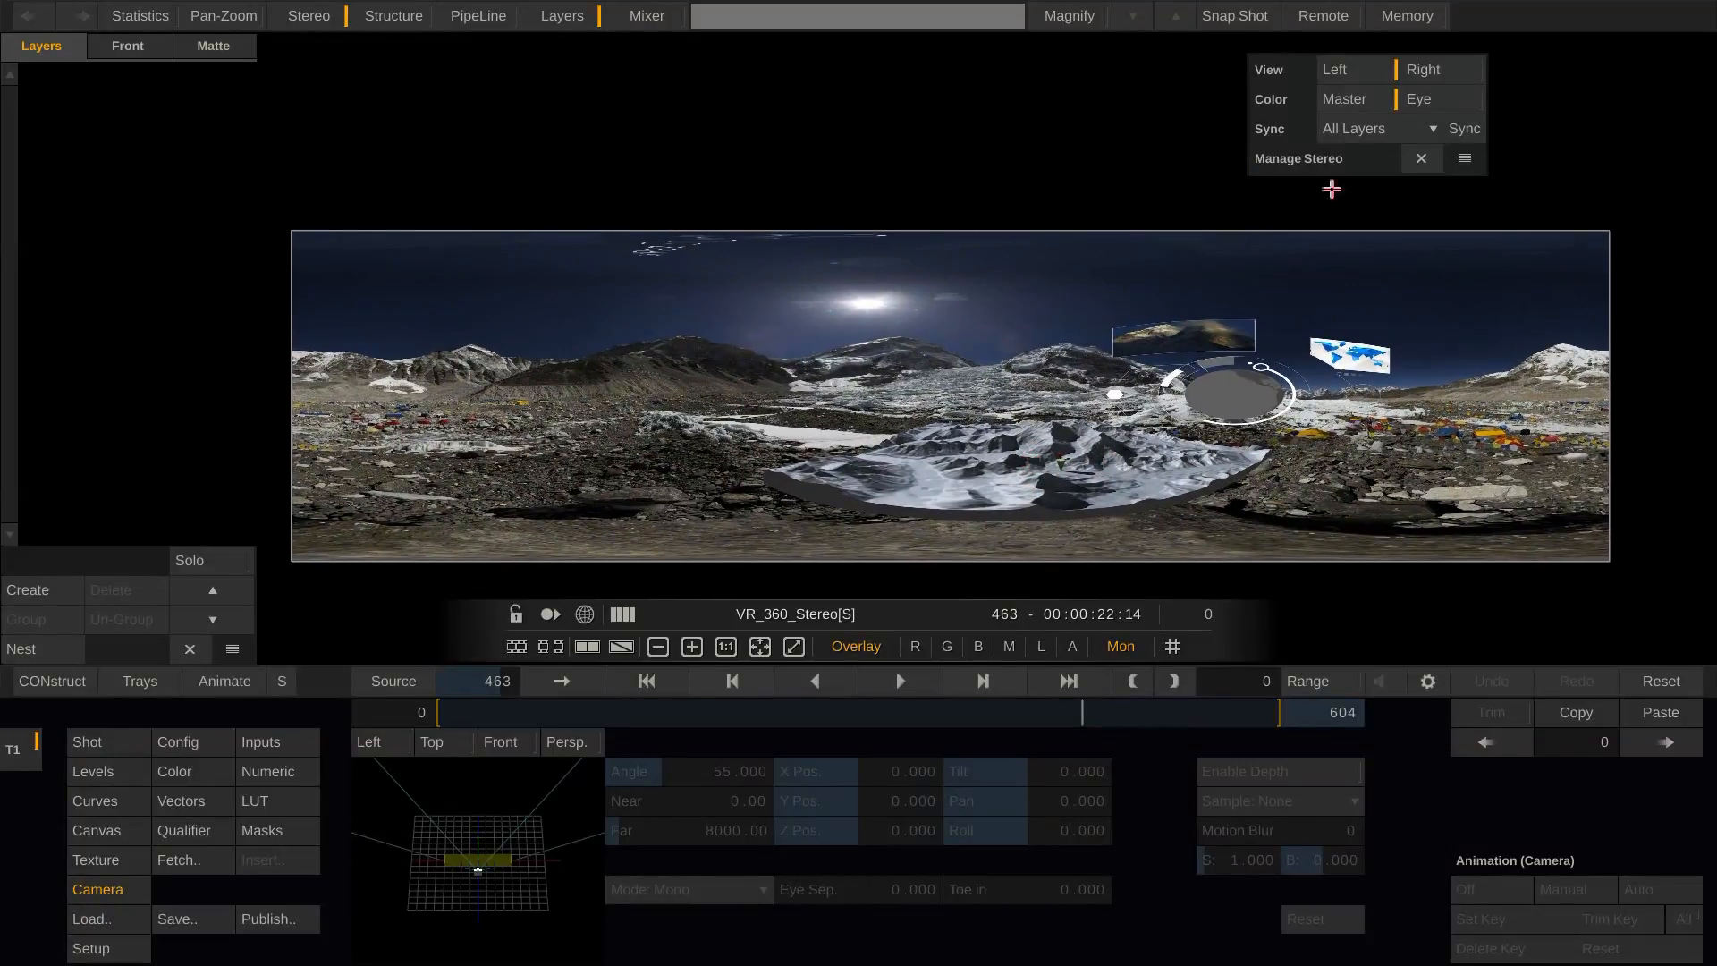
pyautogui.click(1438, 70)
pyautogui.click(1355, 75)
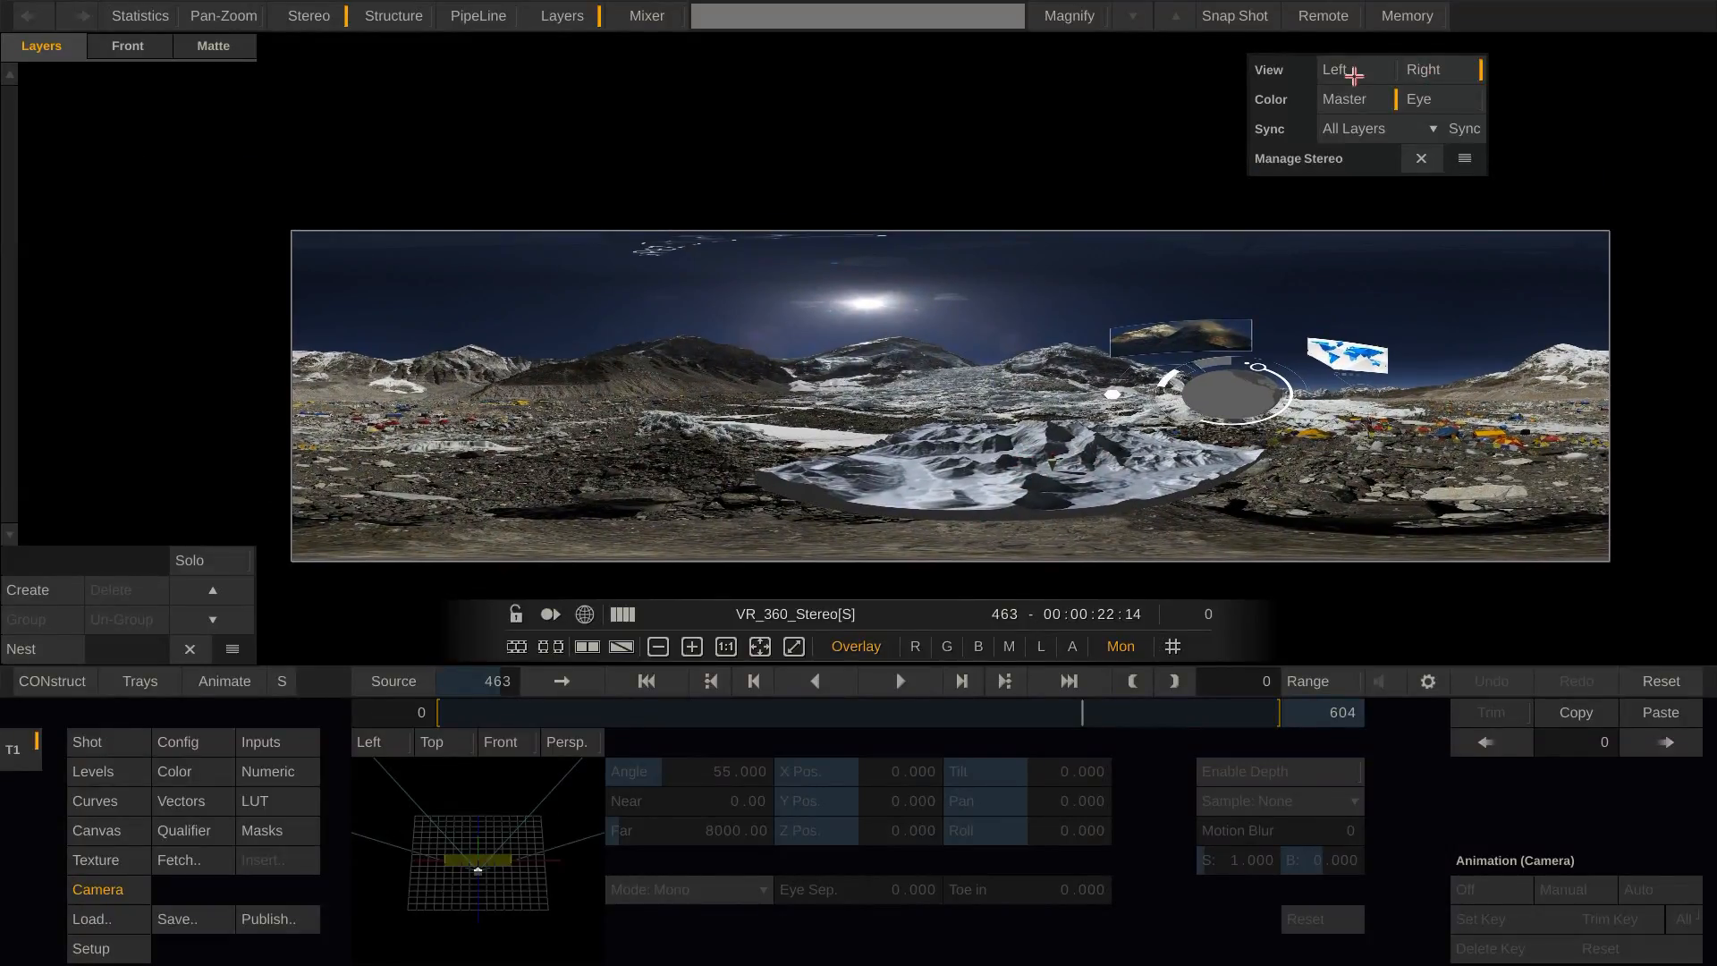
pyautogui.click(1431, 63)
# - View the right eye in 360 mode, look around the valley and turn the 360 view off again
pyautogui.click(585, 613)
pyautogui.moveTo(1425, 381)
pyautogui.mouseDown()
pyautogui.moveTo(953, 435)
pyautogui.moveTo(1524, 434)
pyautogui.mouseUp()
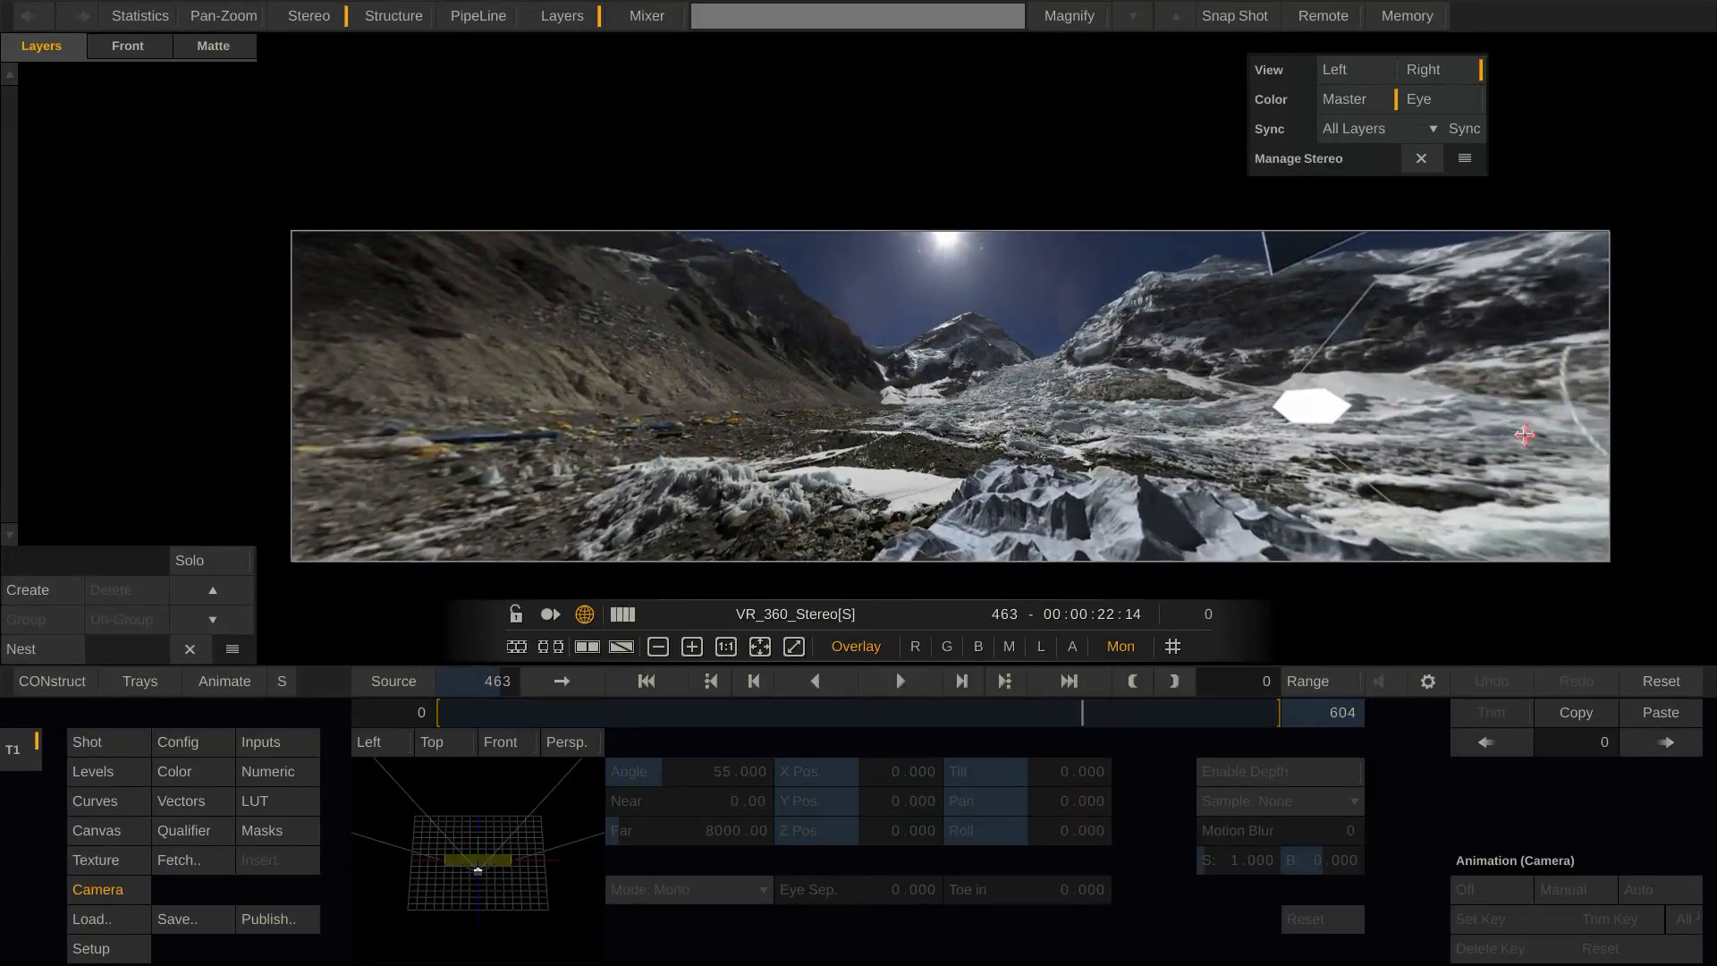
pyautogui.click(586, 613)
# - Open the outputs of the 01_Separate Streams construct and add a Stereo Generator output to its main output node
pyautogui.click(44, 681)
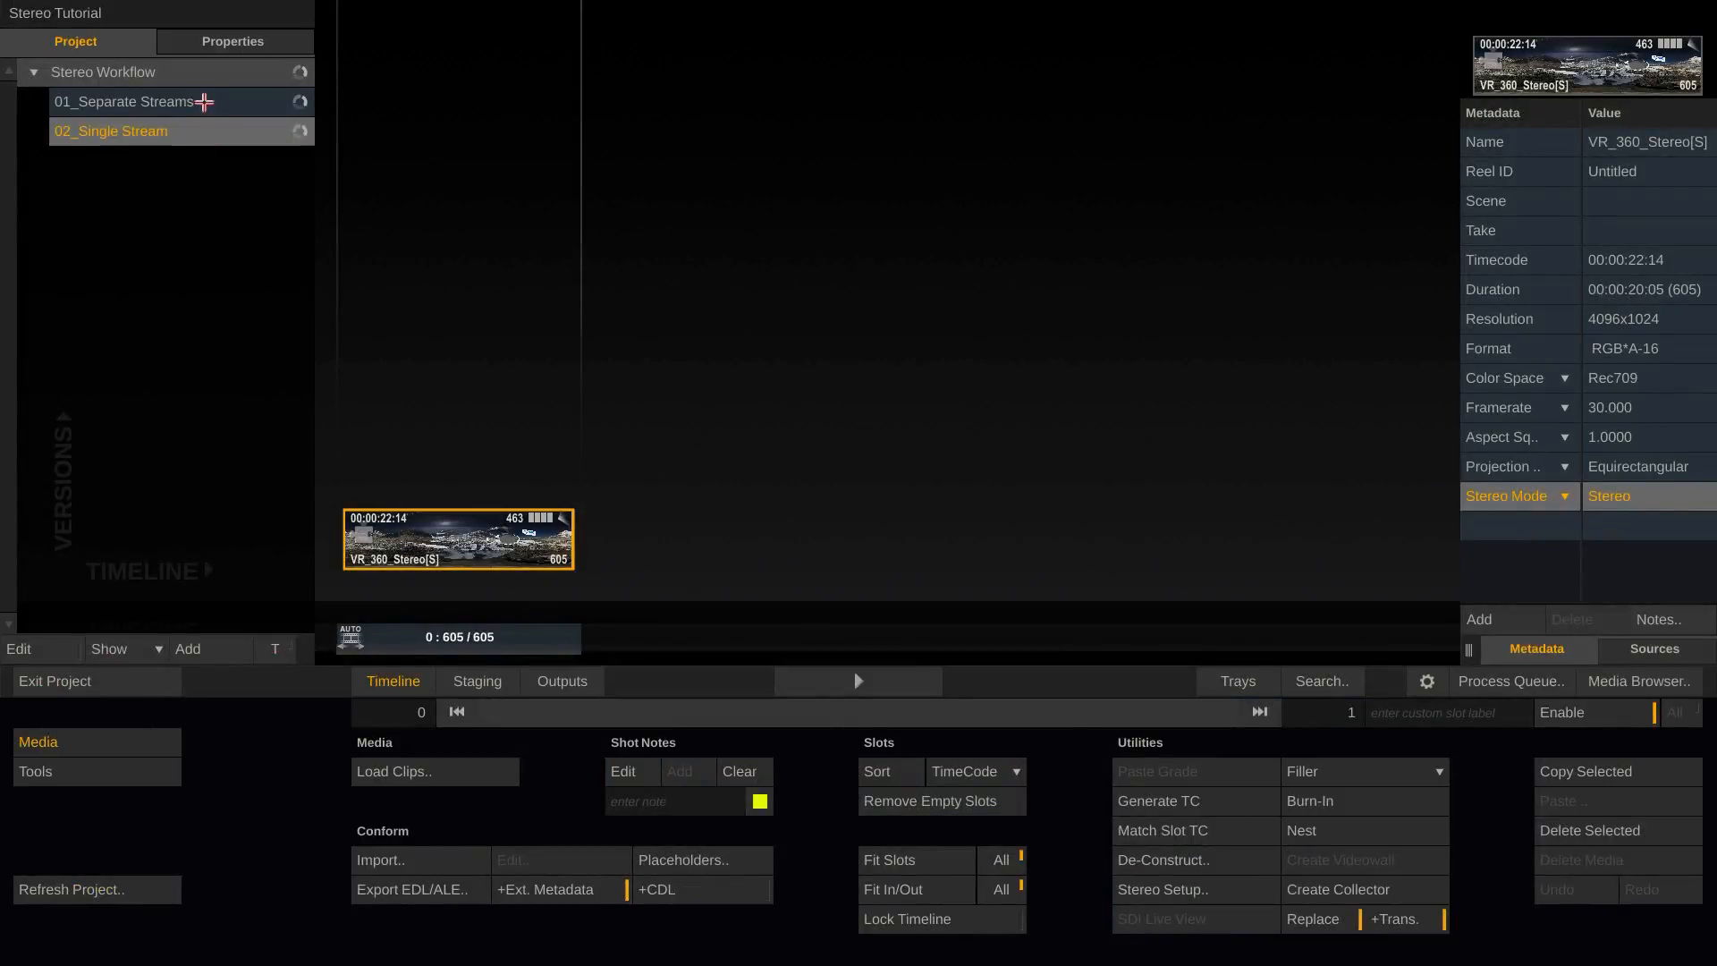
pyautogui.click(209, 103)
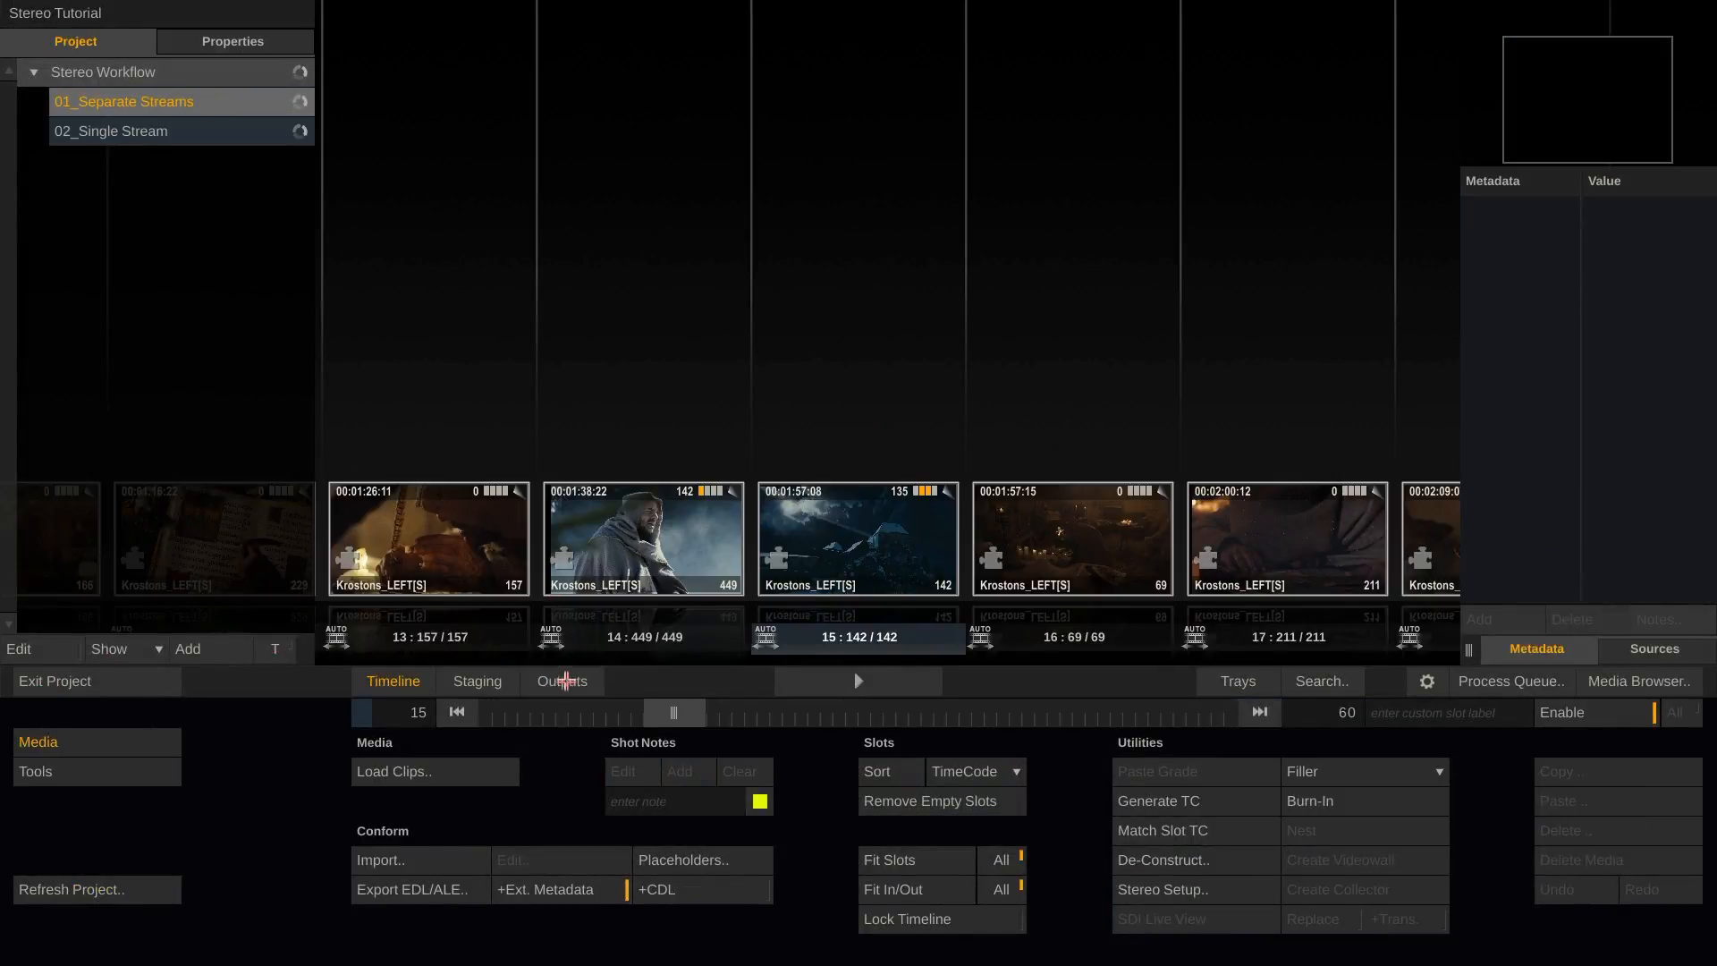
pyautogui.click(565, 681)
pyautogui.click(1002, 340)
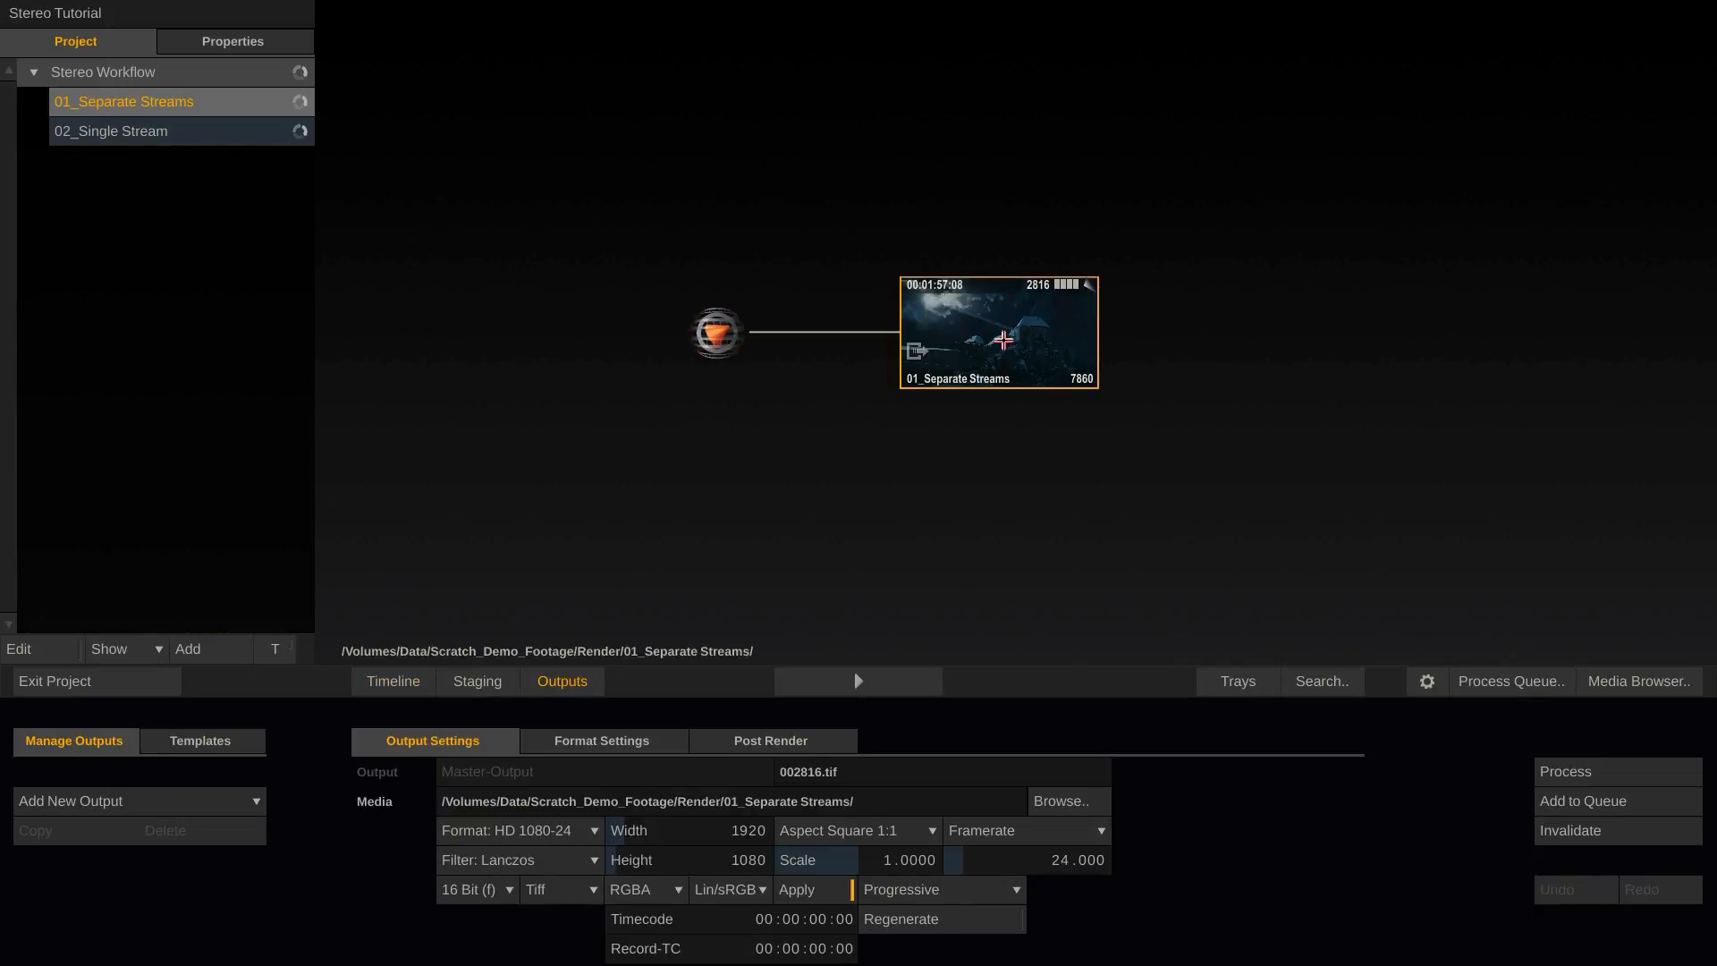
pyautogui.click(202, 802)
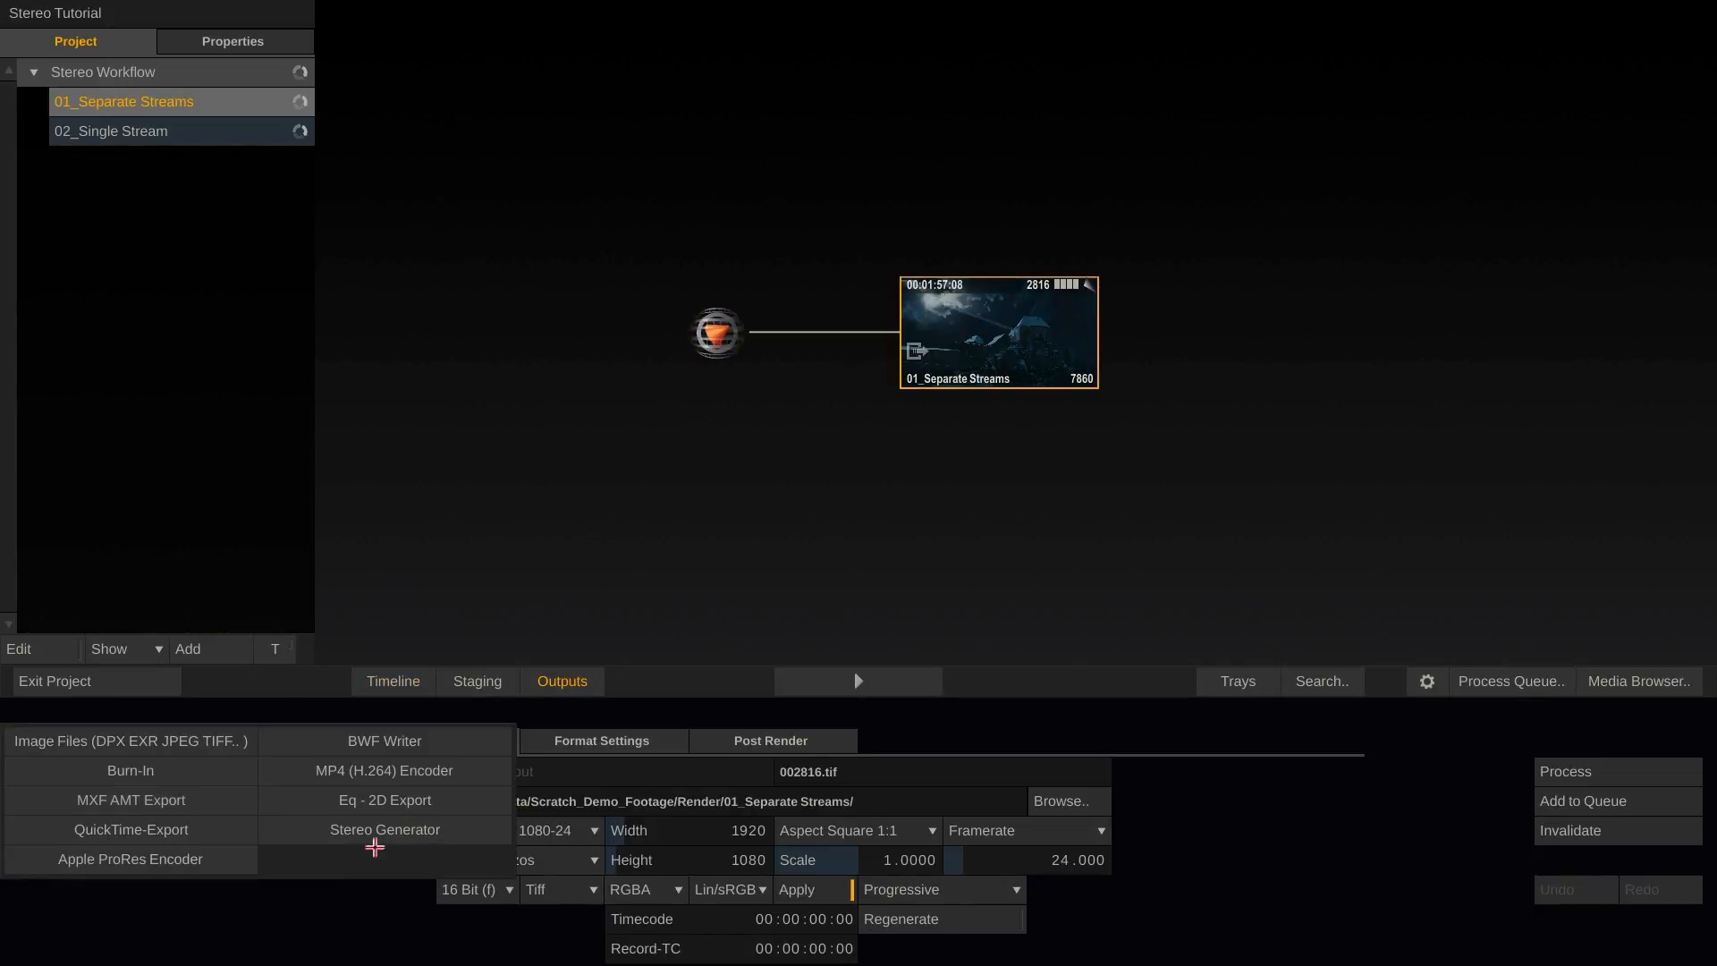
pyautogui.click(461, 830)
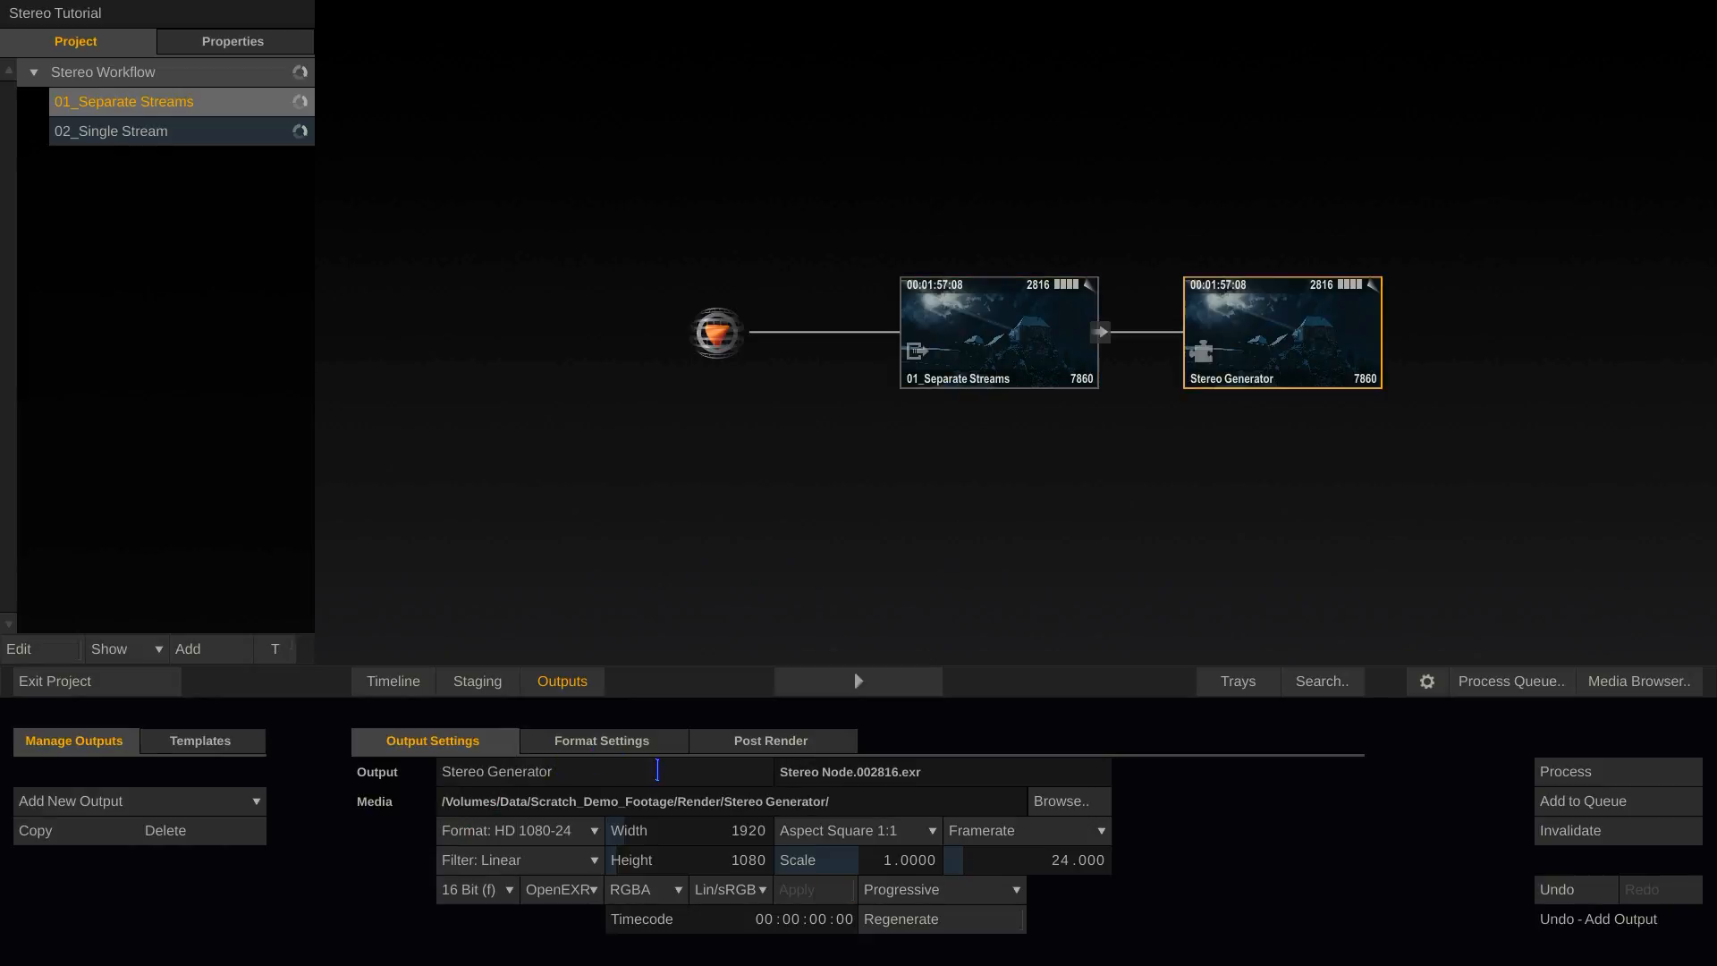
# - Set the stereo pattern of the Stereo Generator output to Left in its format settings
pyautogui.click(641, 742)
pyautogui.click(659, 802)
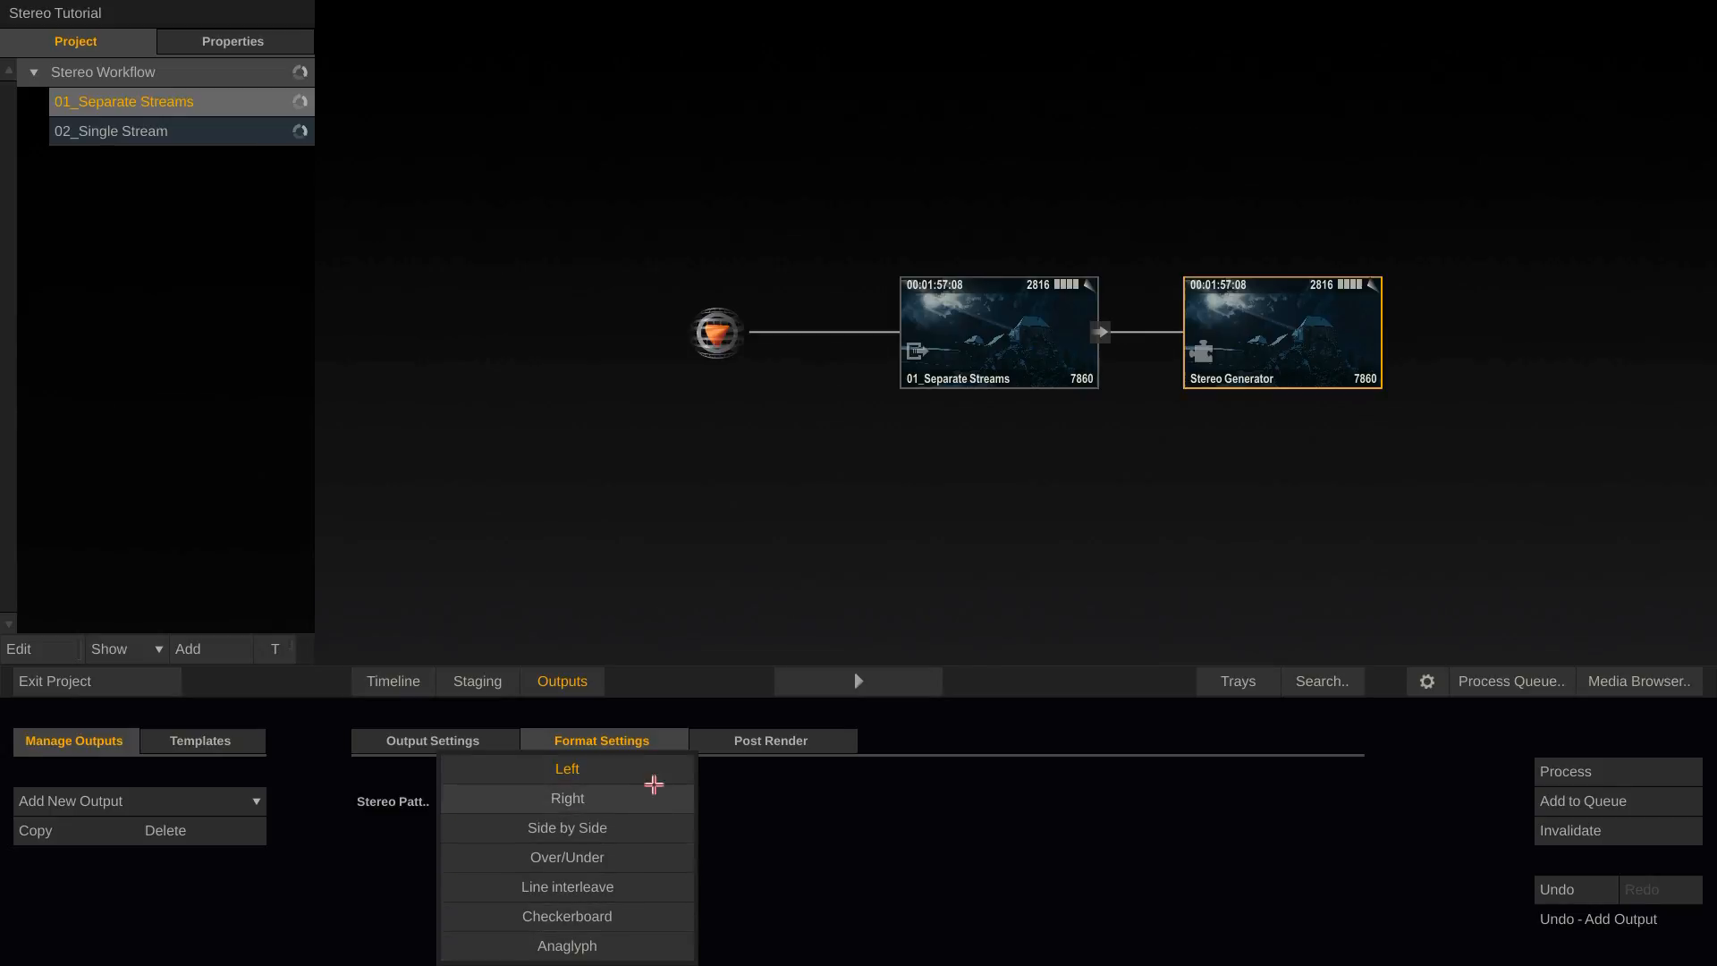
pyautogui.click(654, 771)
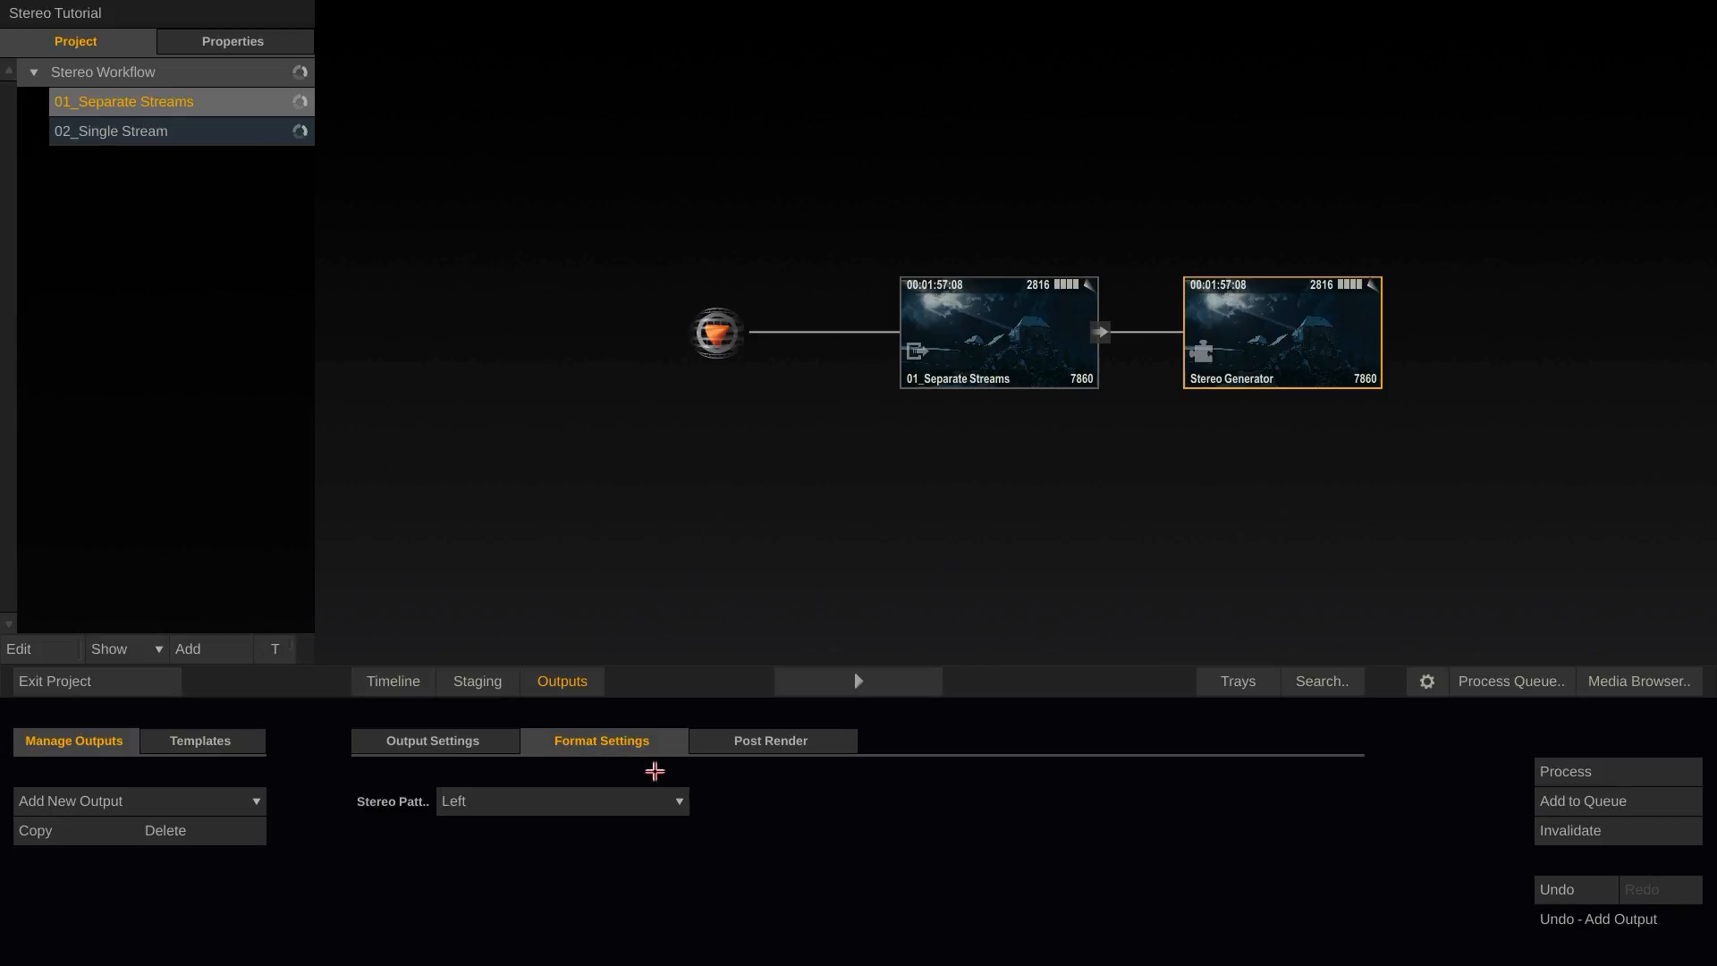
# - Add a second Stereo Generator output to the 01_Separate Streams node and set its stereo pattern to Right
pyautogui.click(217, 796)
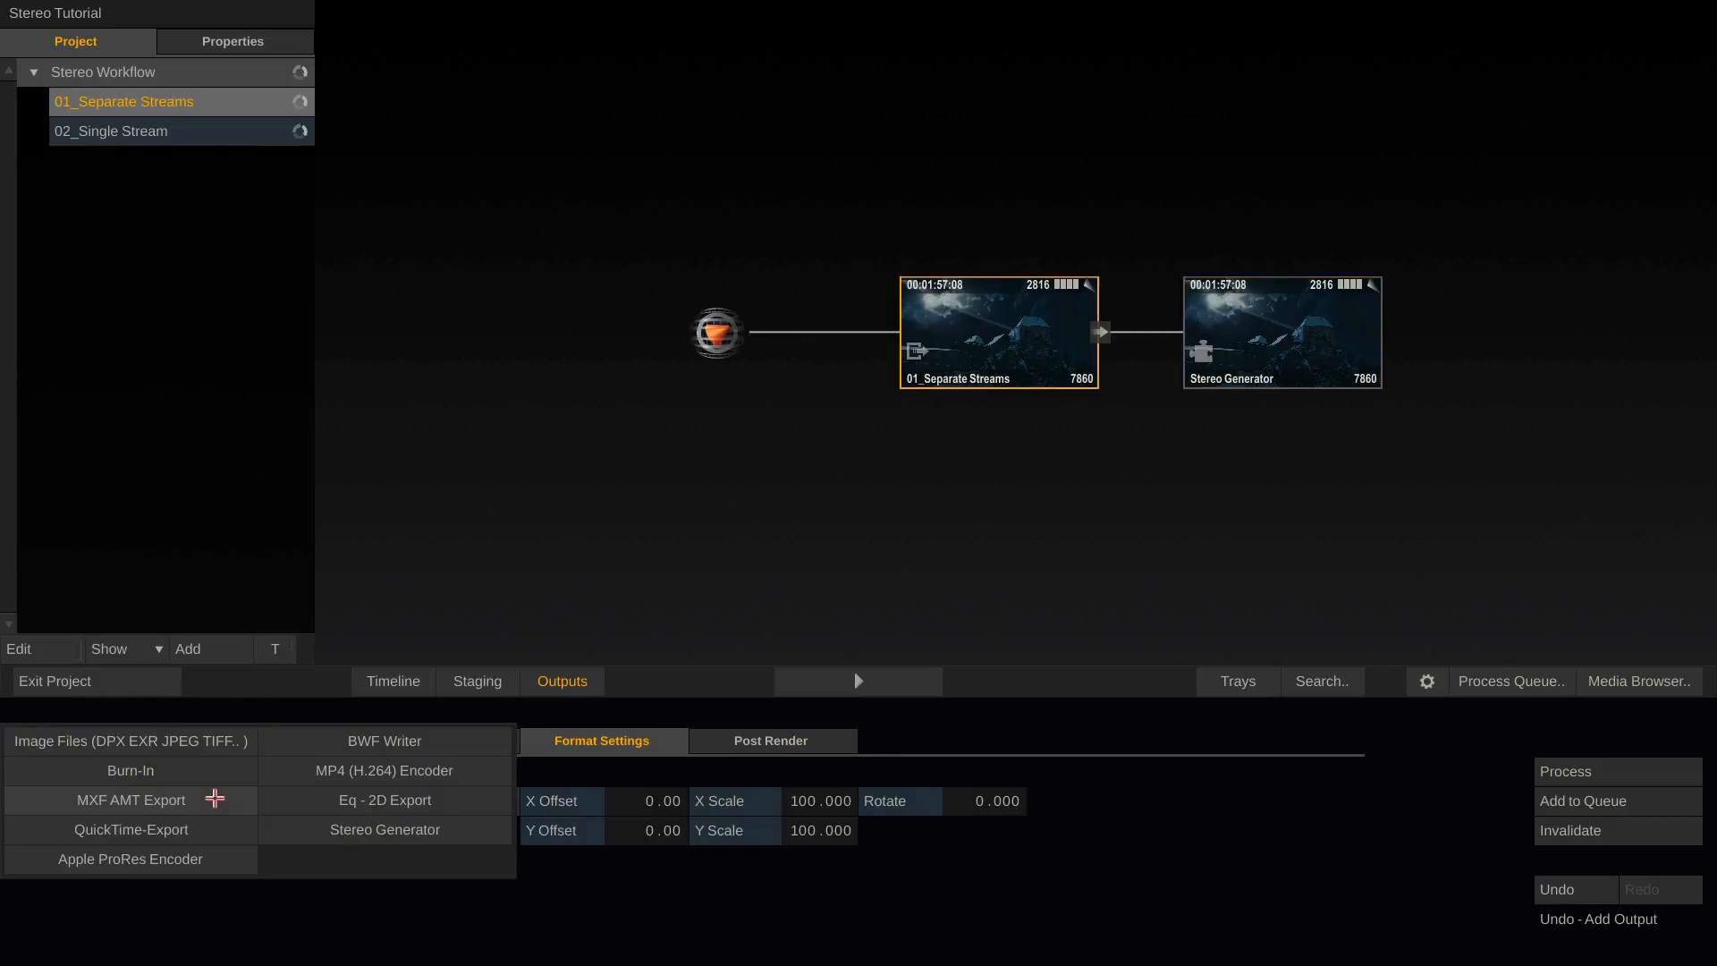
pyautogui.click(358, 829)
pyautogui.click(550, 796)
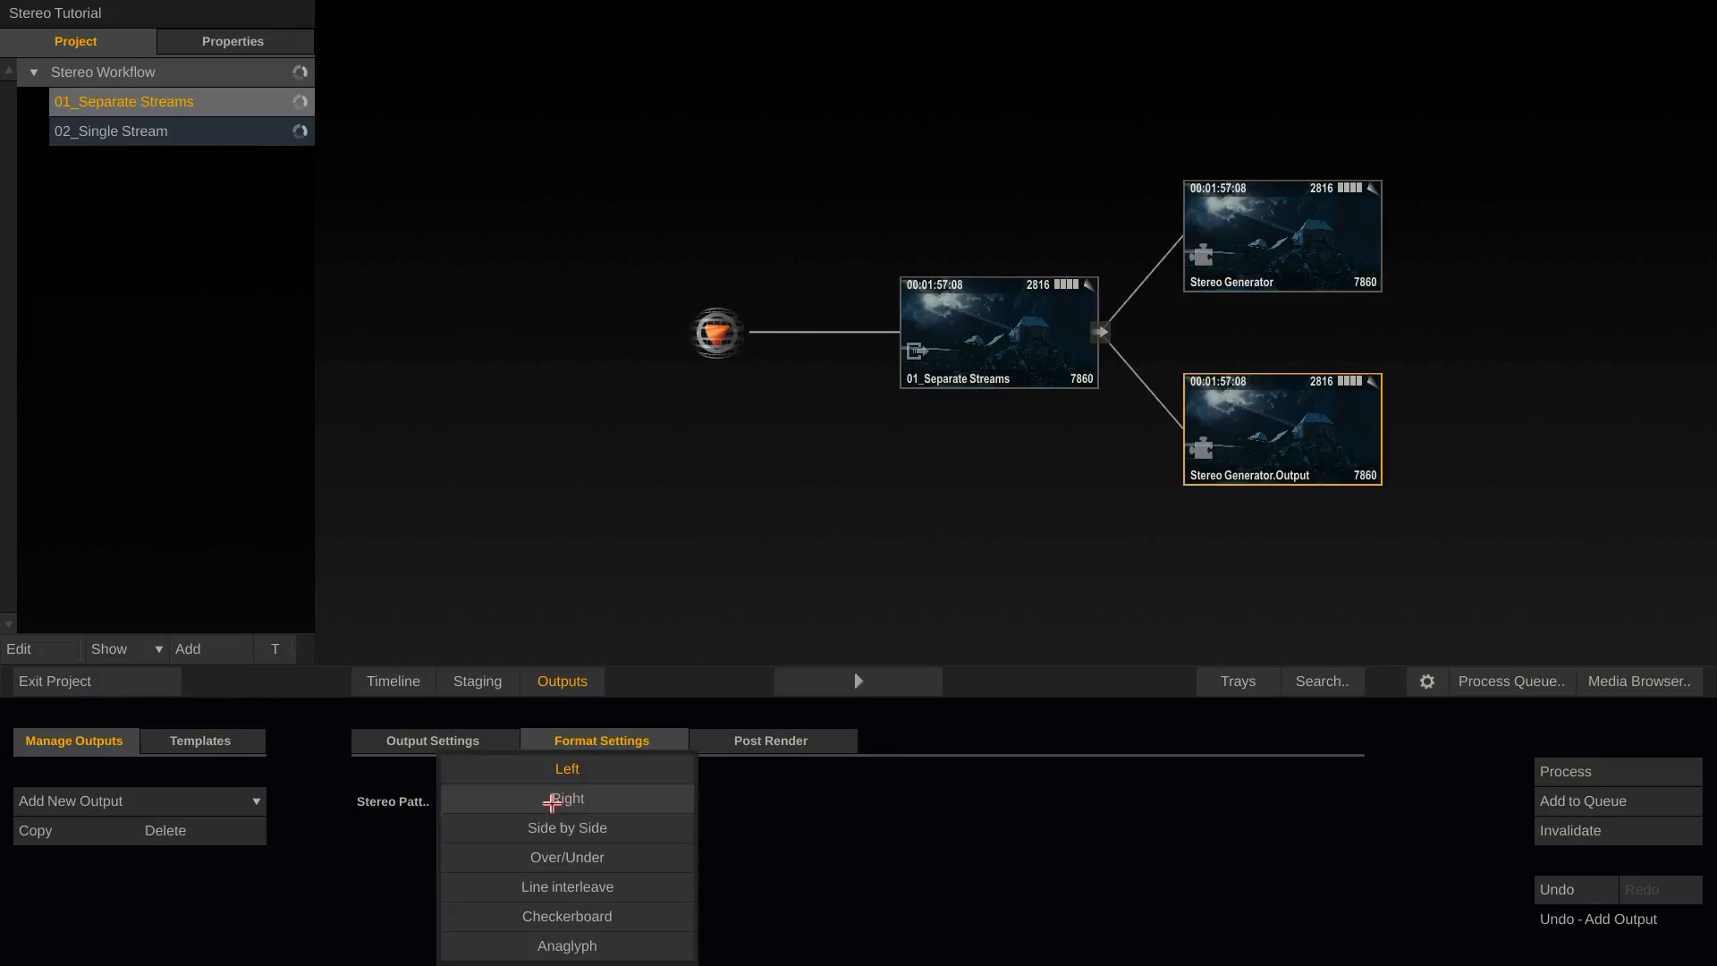
pyautogui.click(630, 798)
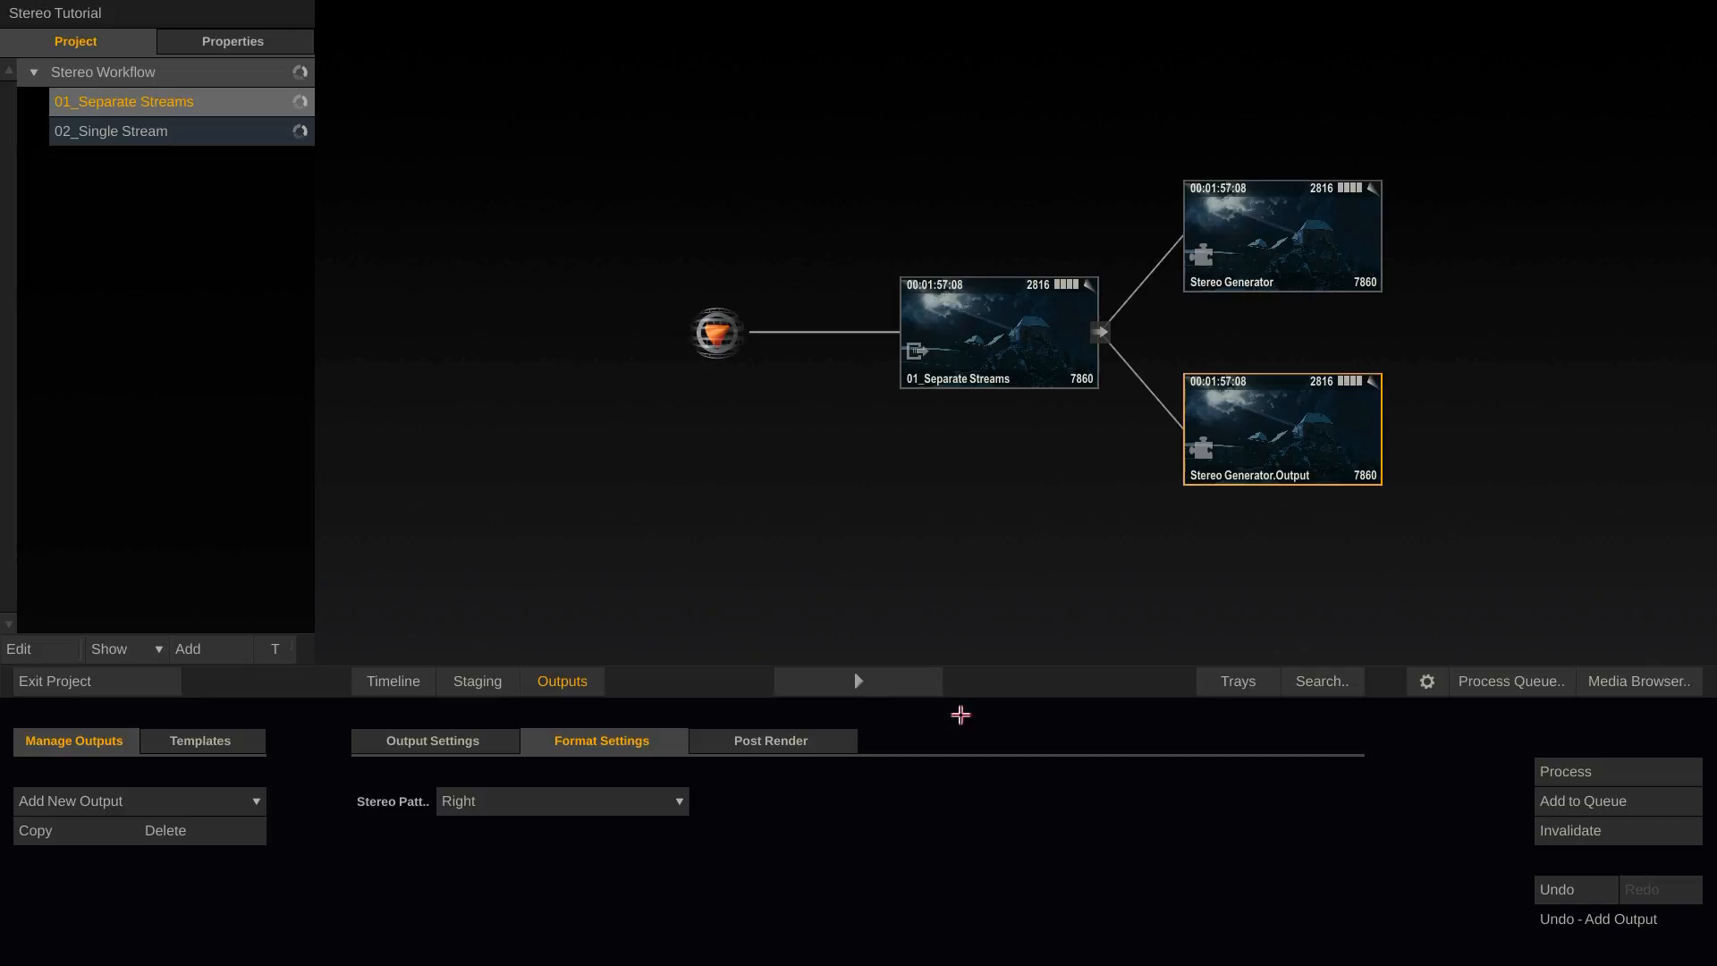
# - Check both Stereo Generators' patterns and add an Apple ProRes Encoder output behind the left-eye and the right-eye generator
pyautogui.click(1266, 247)
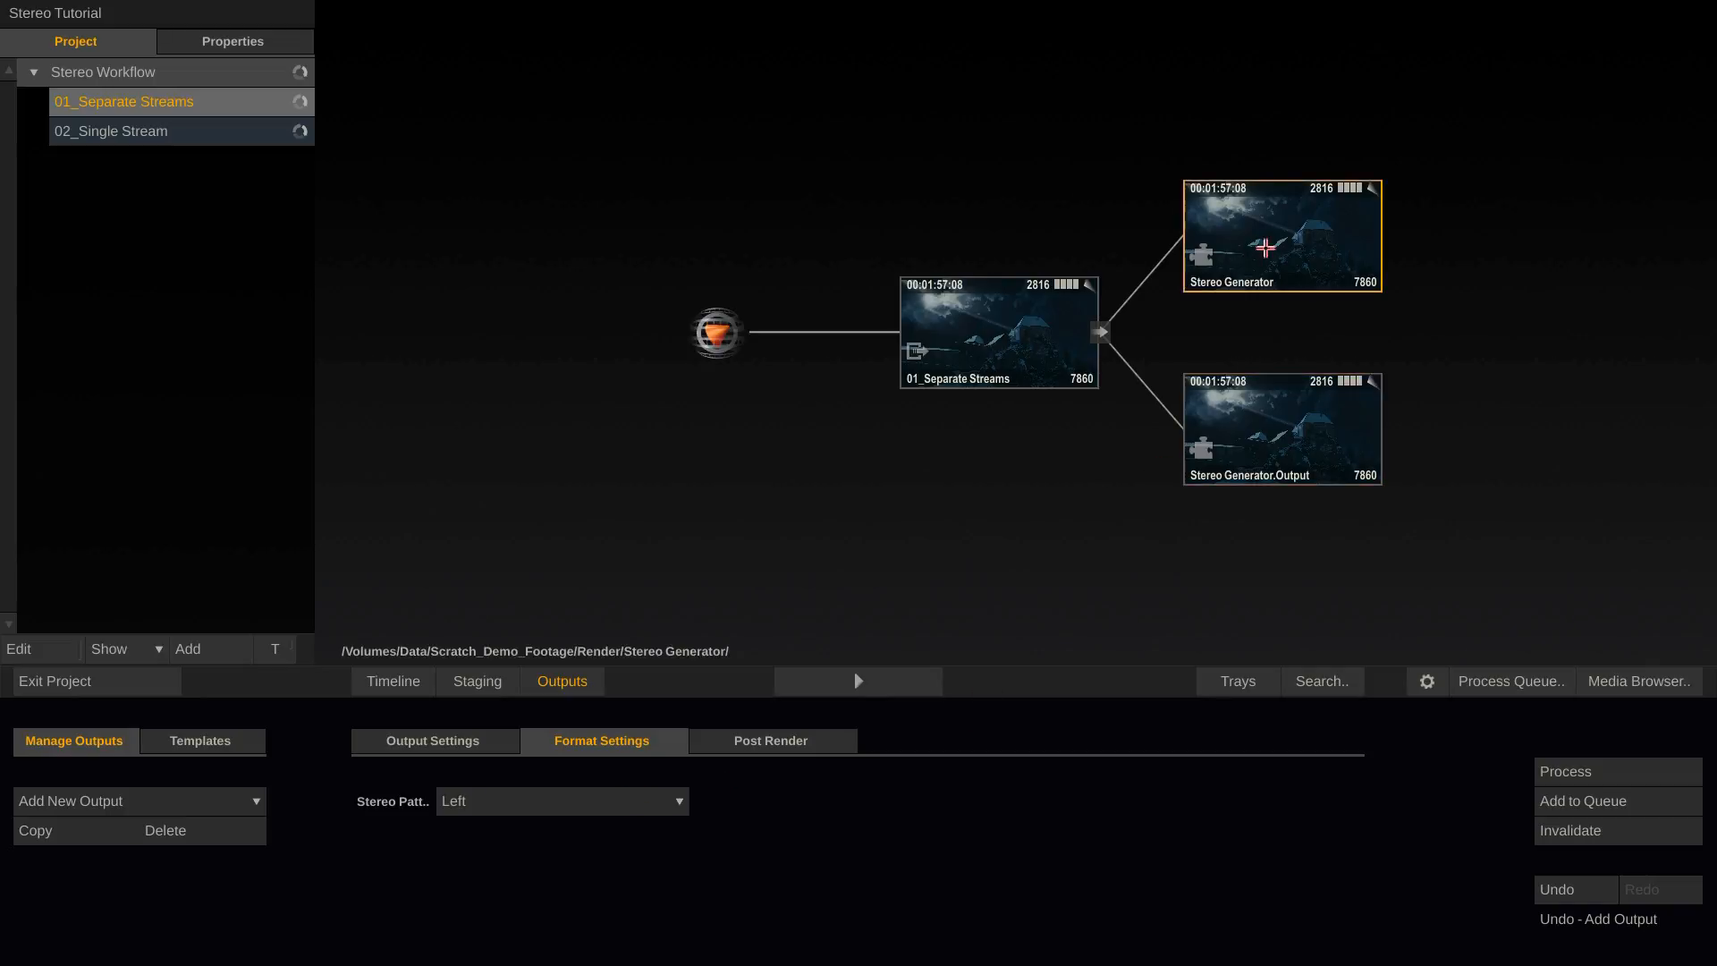
pyautogui.click(1279, 427)
pyautogui.click(1280, 229)
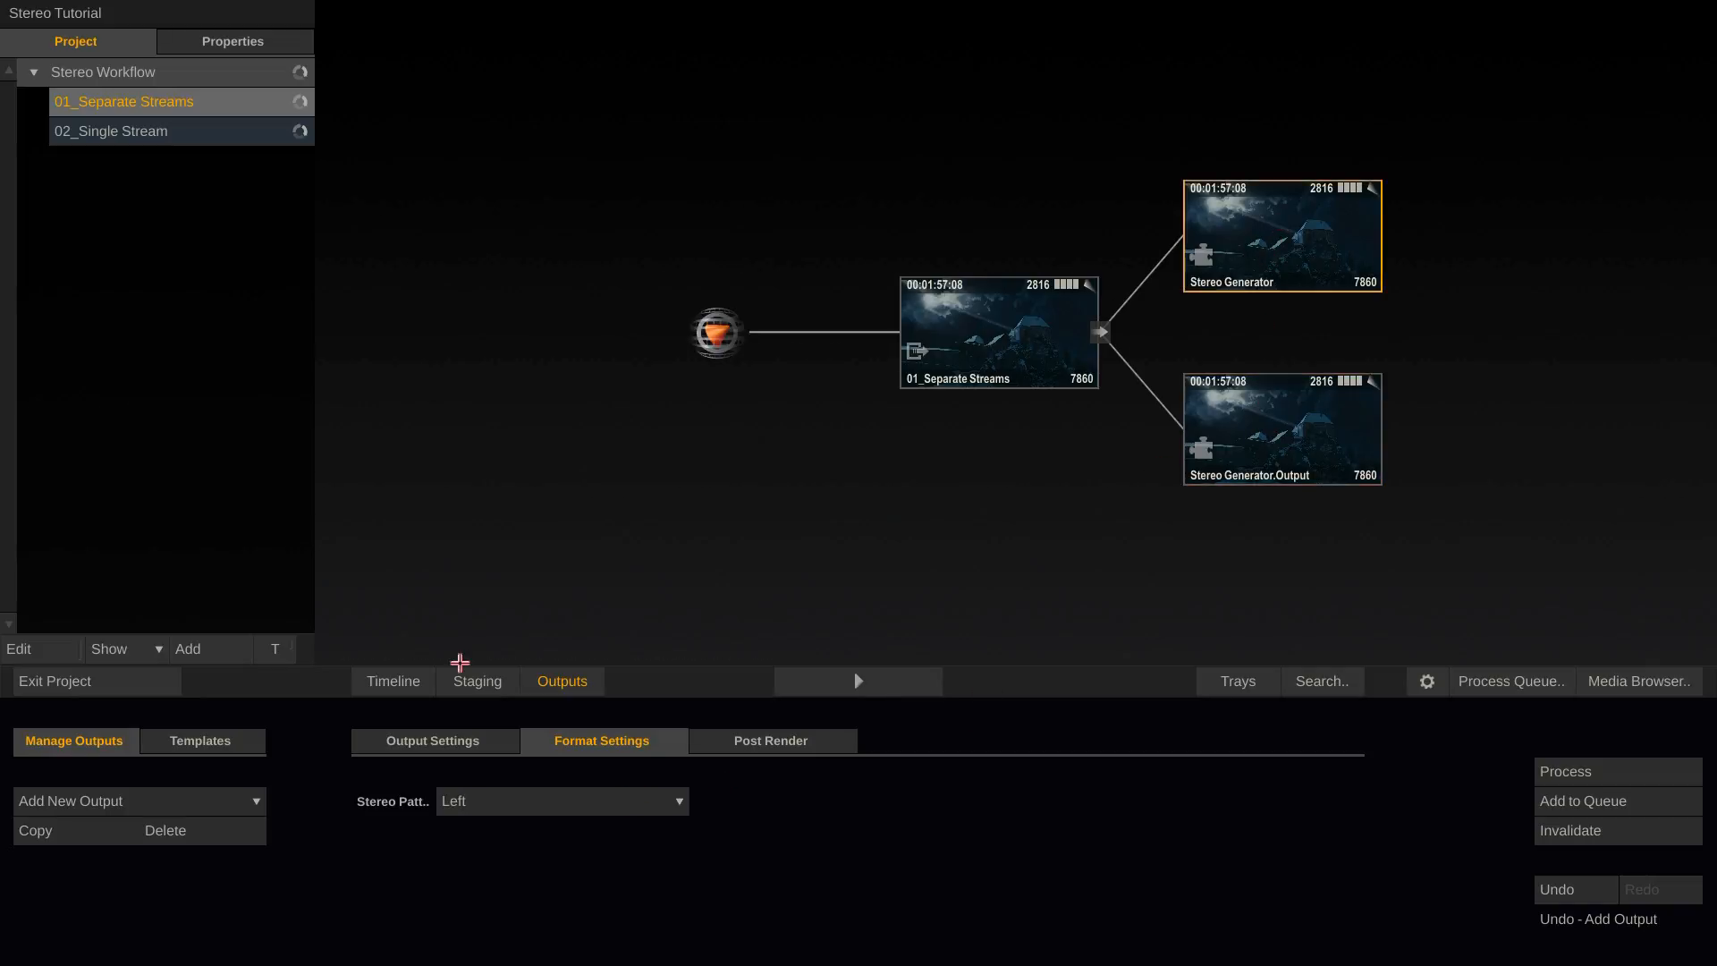
pyautogui.click(172, 800)
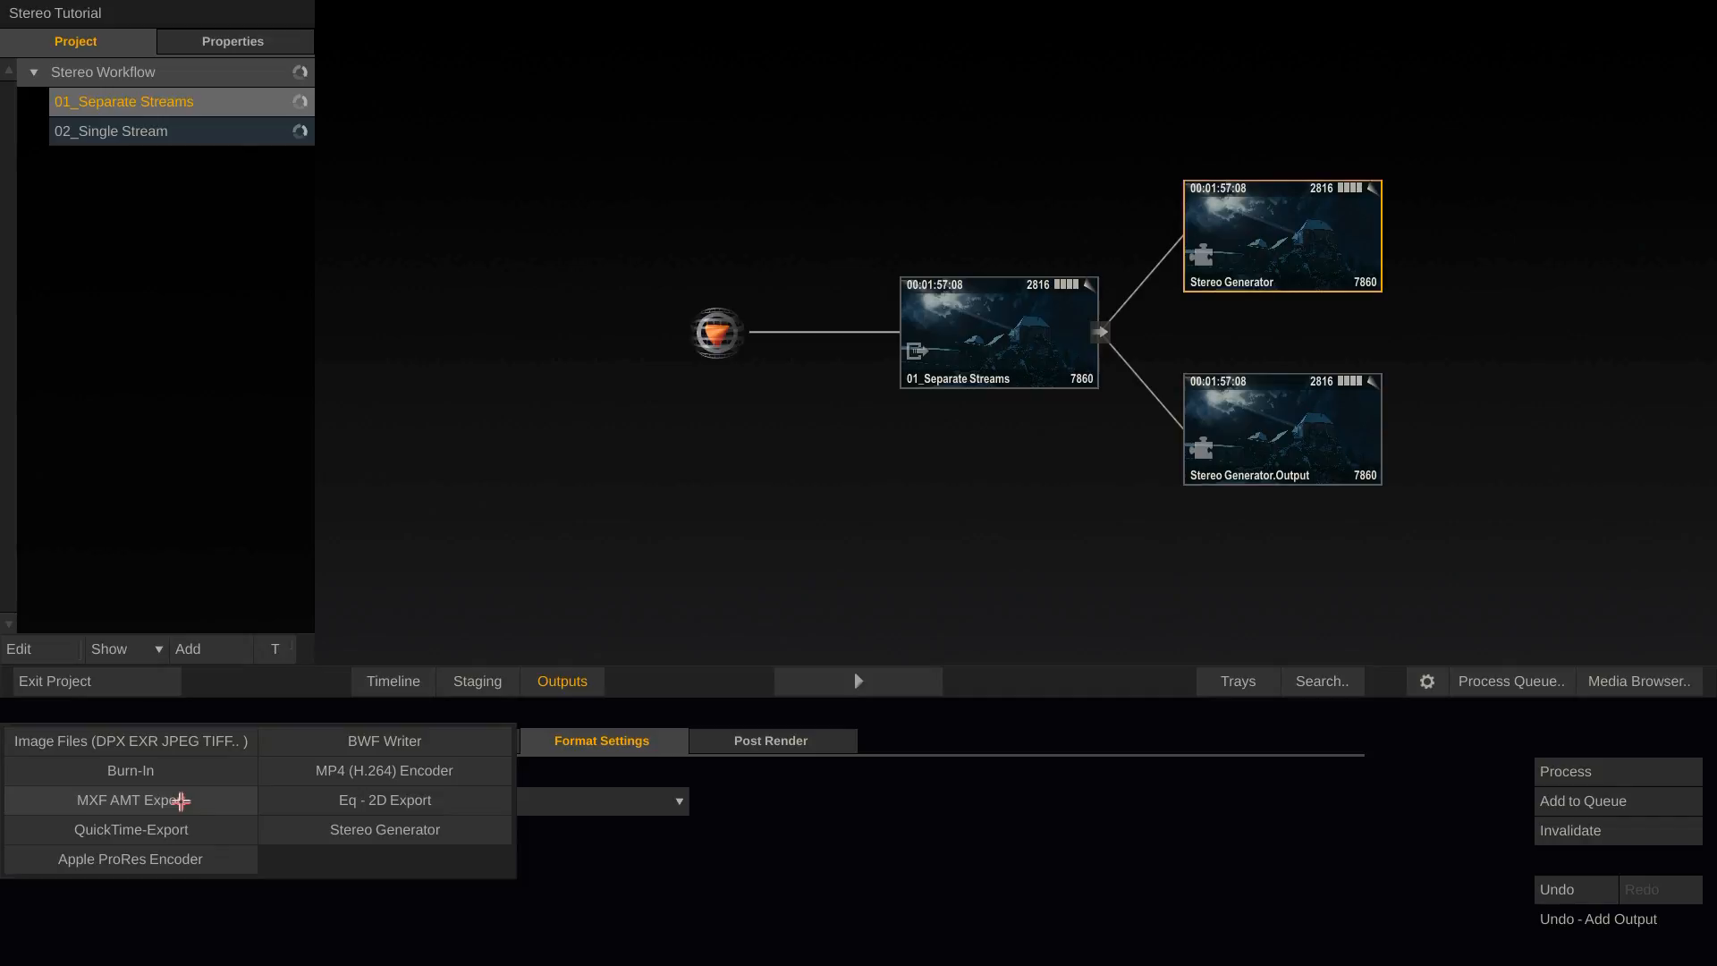
pyautogui.click(199, 859)
pyautogui.click(1252, 452)
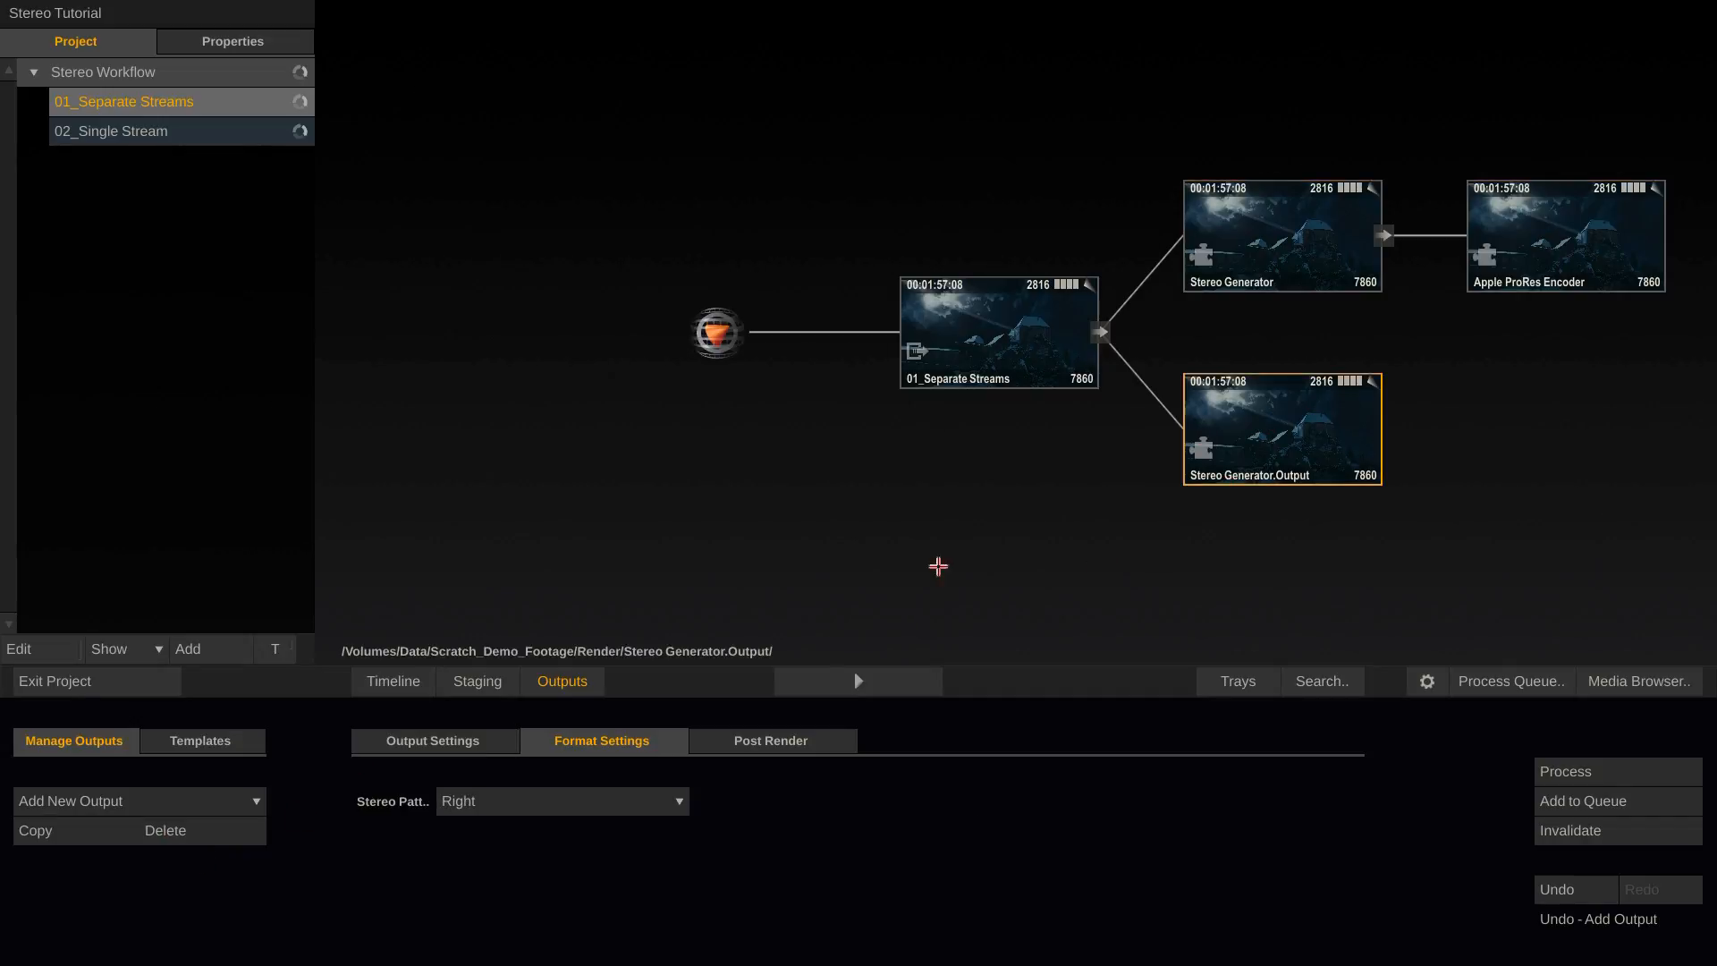
pyautogui.click(179, 800)
pyautogui.click(152, 860)
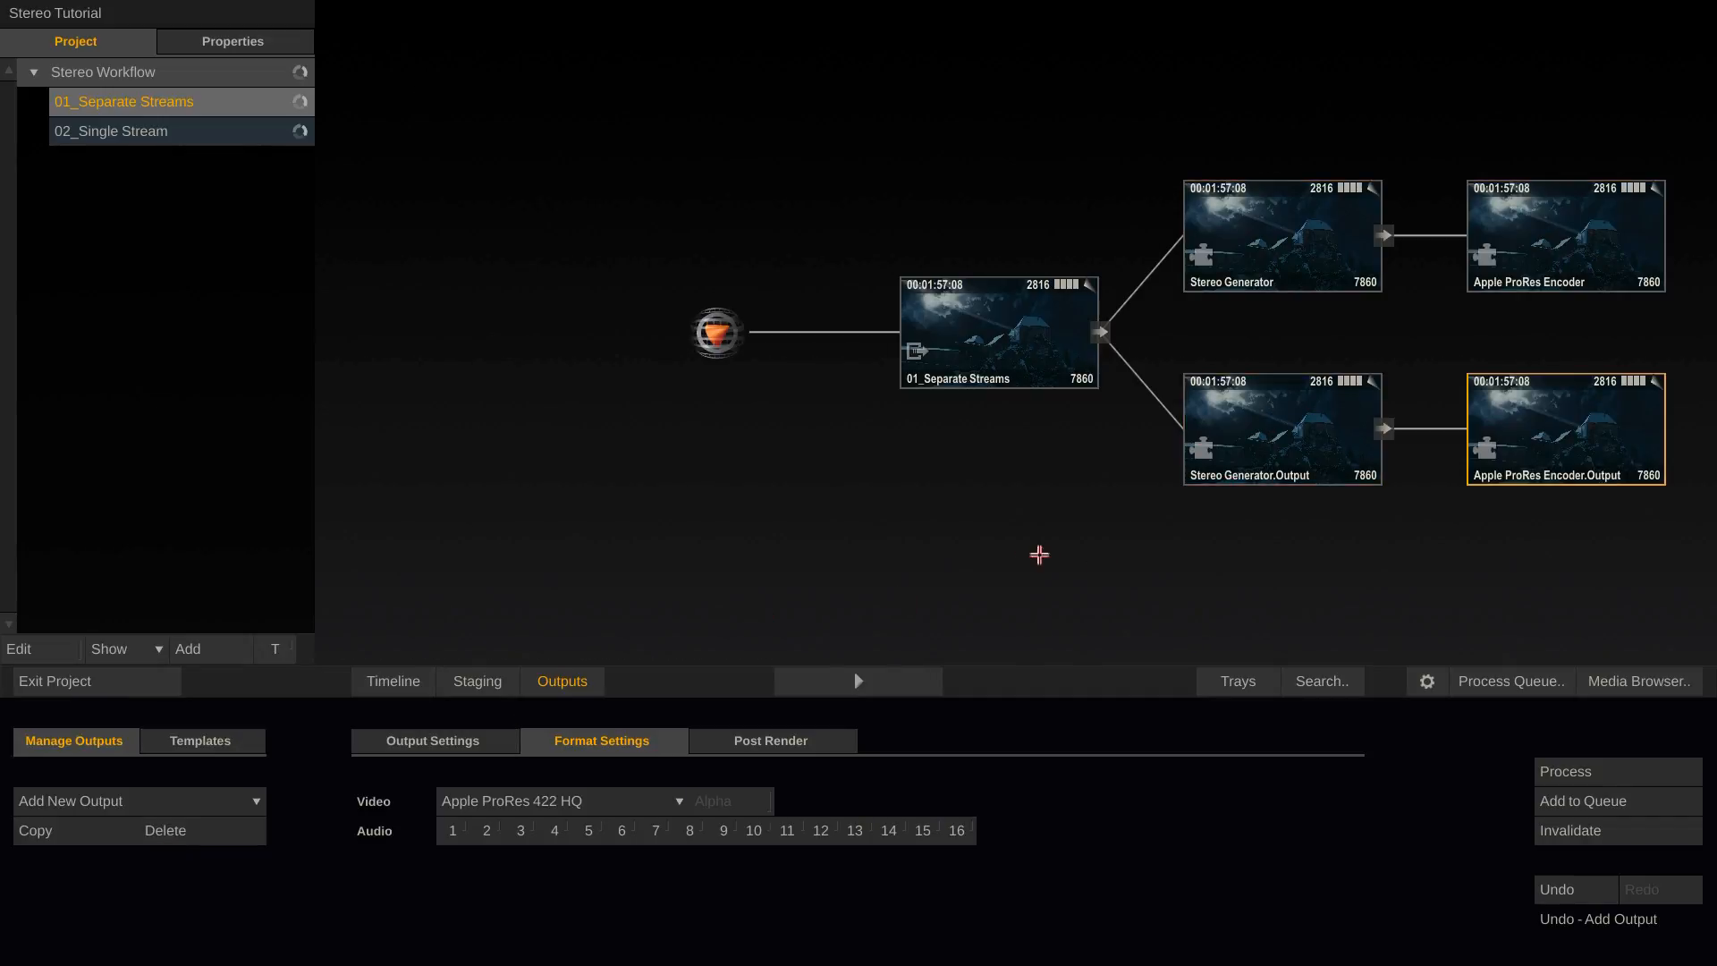
# - Add a third Stereo Generator output to the 01_Separate Streams node and set its stereo pattern to Over/Under
pyautogui.moveTo(1038, 552); pyautogui.dragTo(859, 518)
pyautogui.click(794, 312)
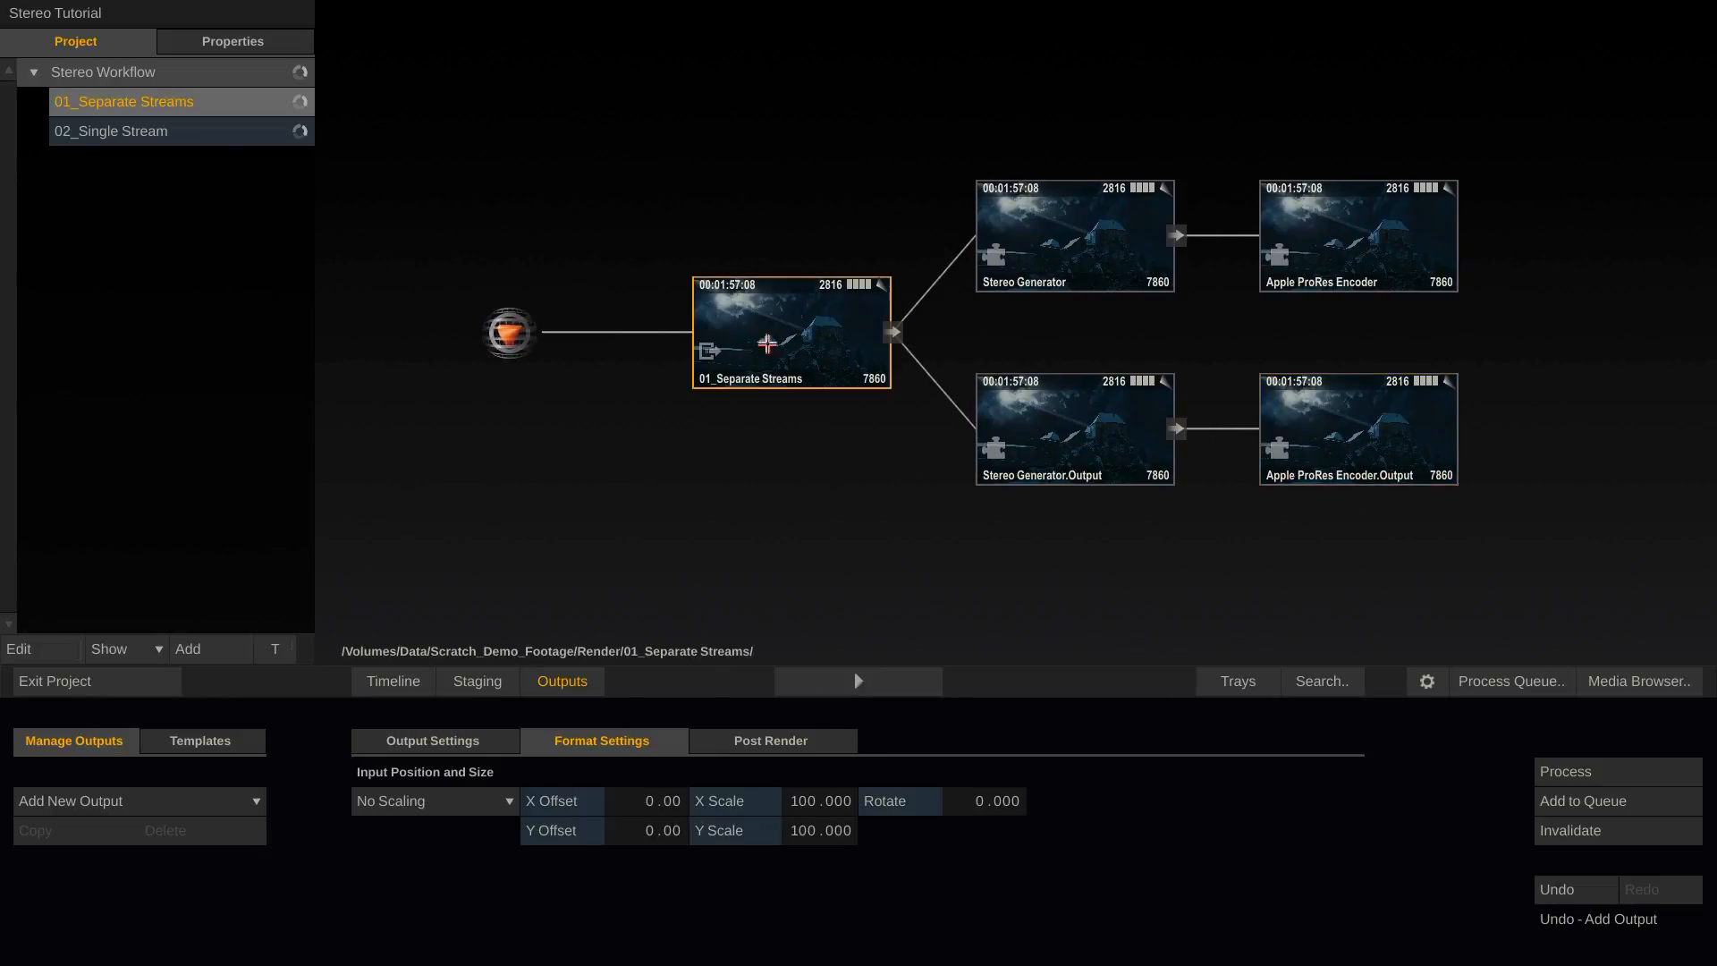
pyautogui.click(183, 802)
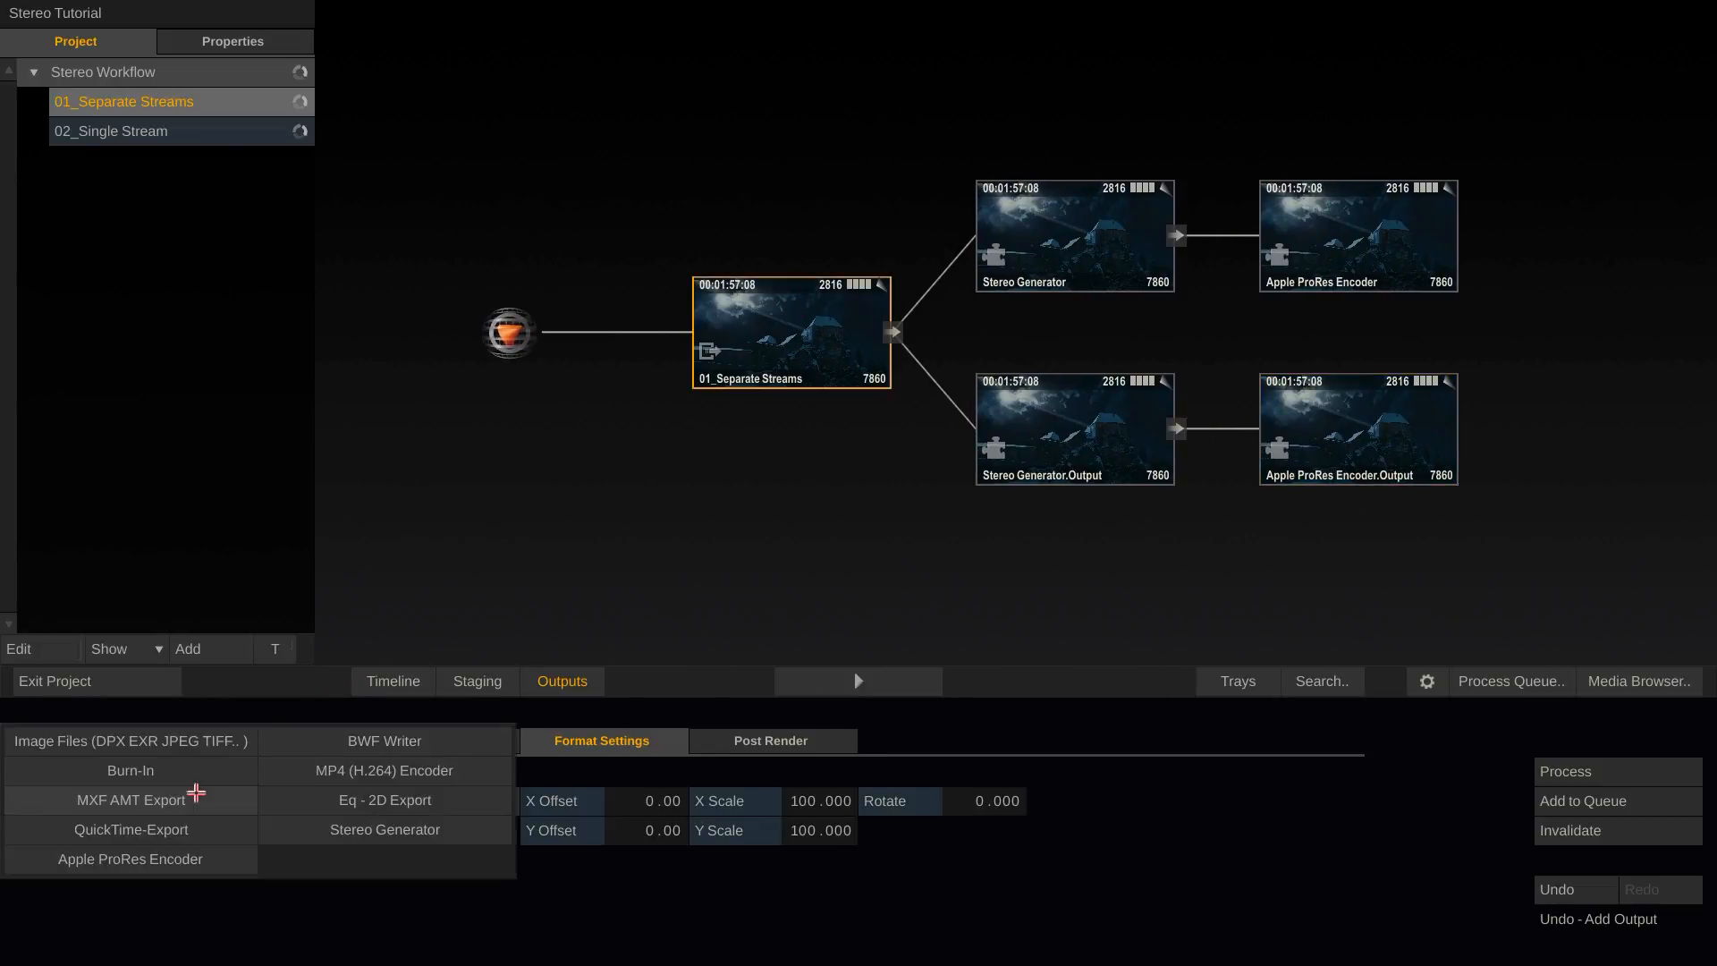
pyautogui.click(382, 830)
pyautogui.click(583, 802)
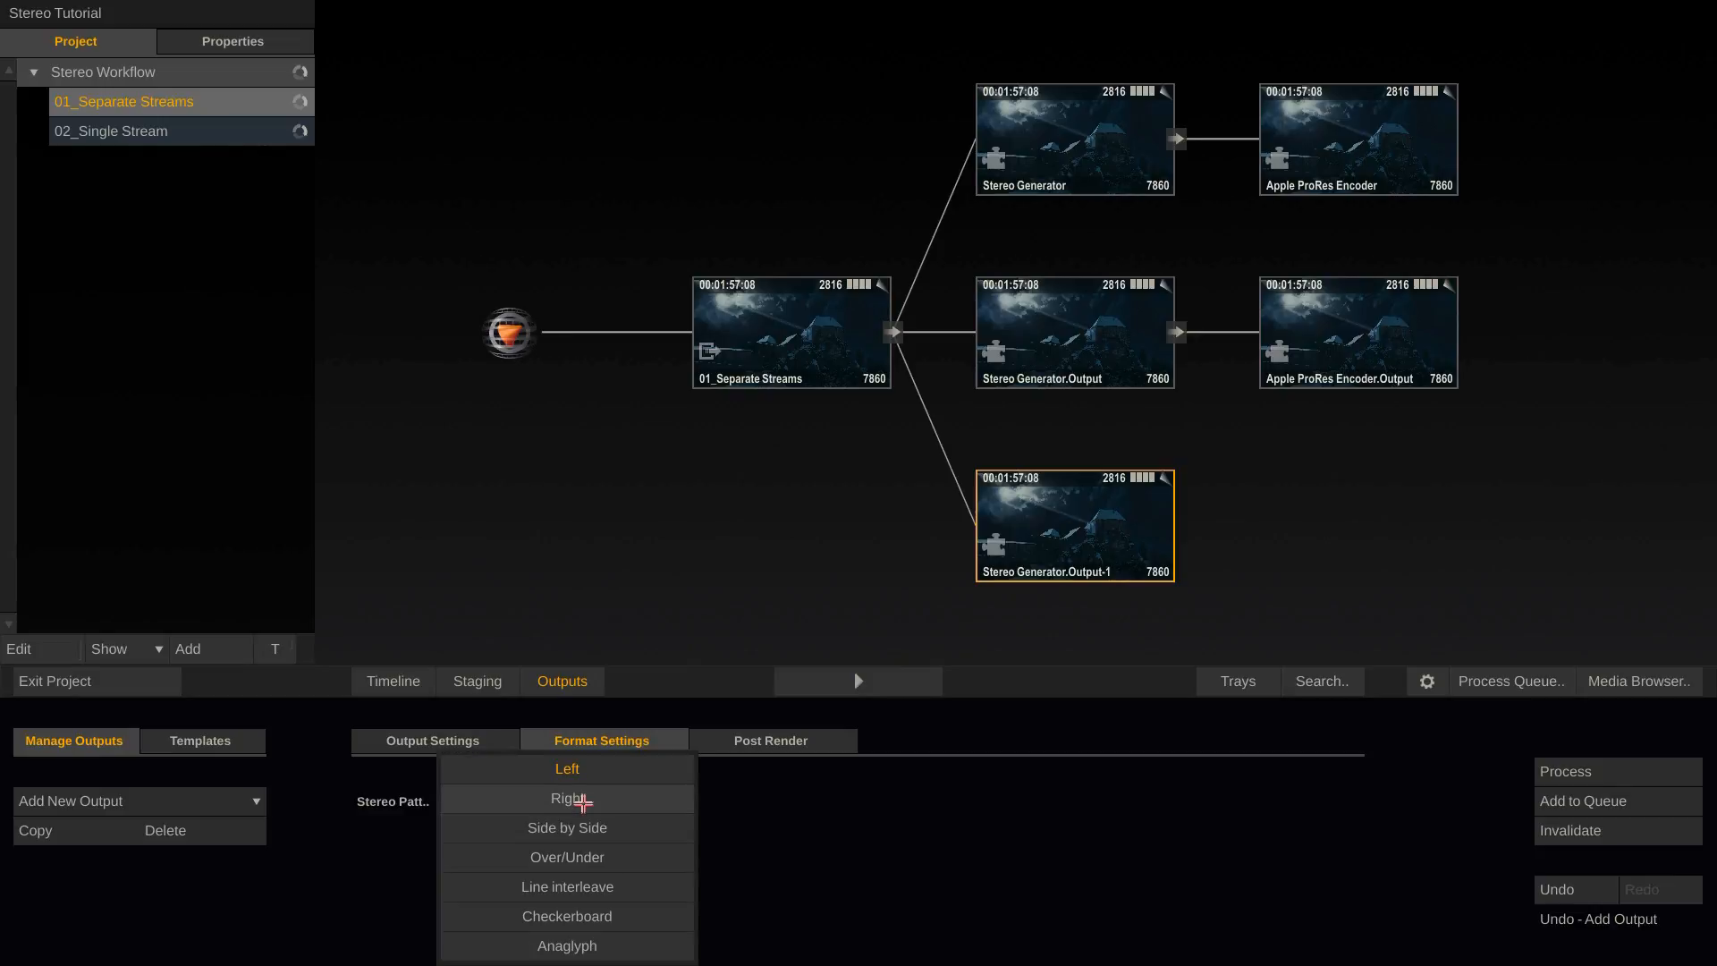
pyautogui.click(653, 857)
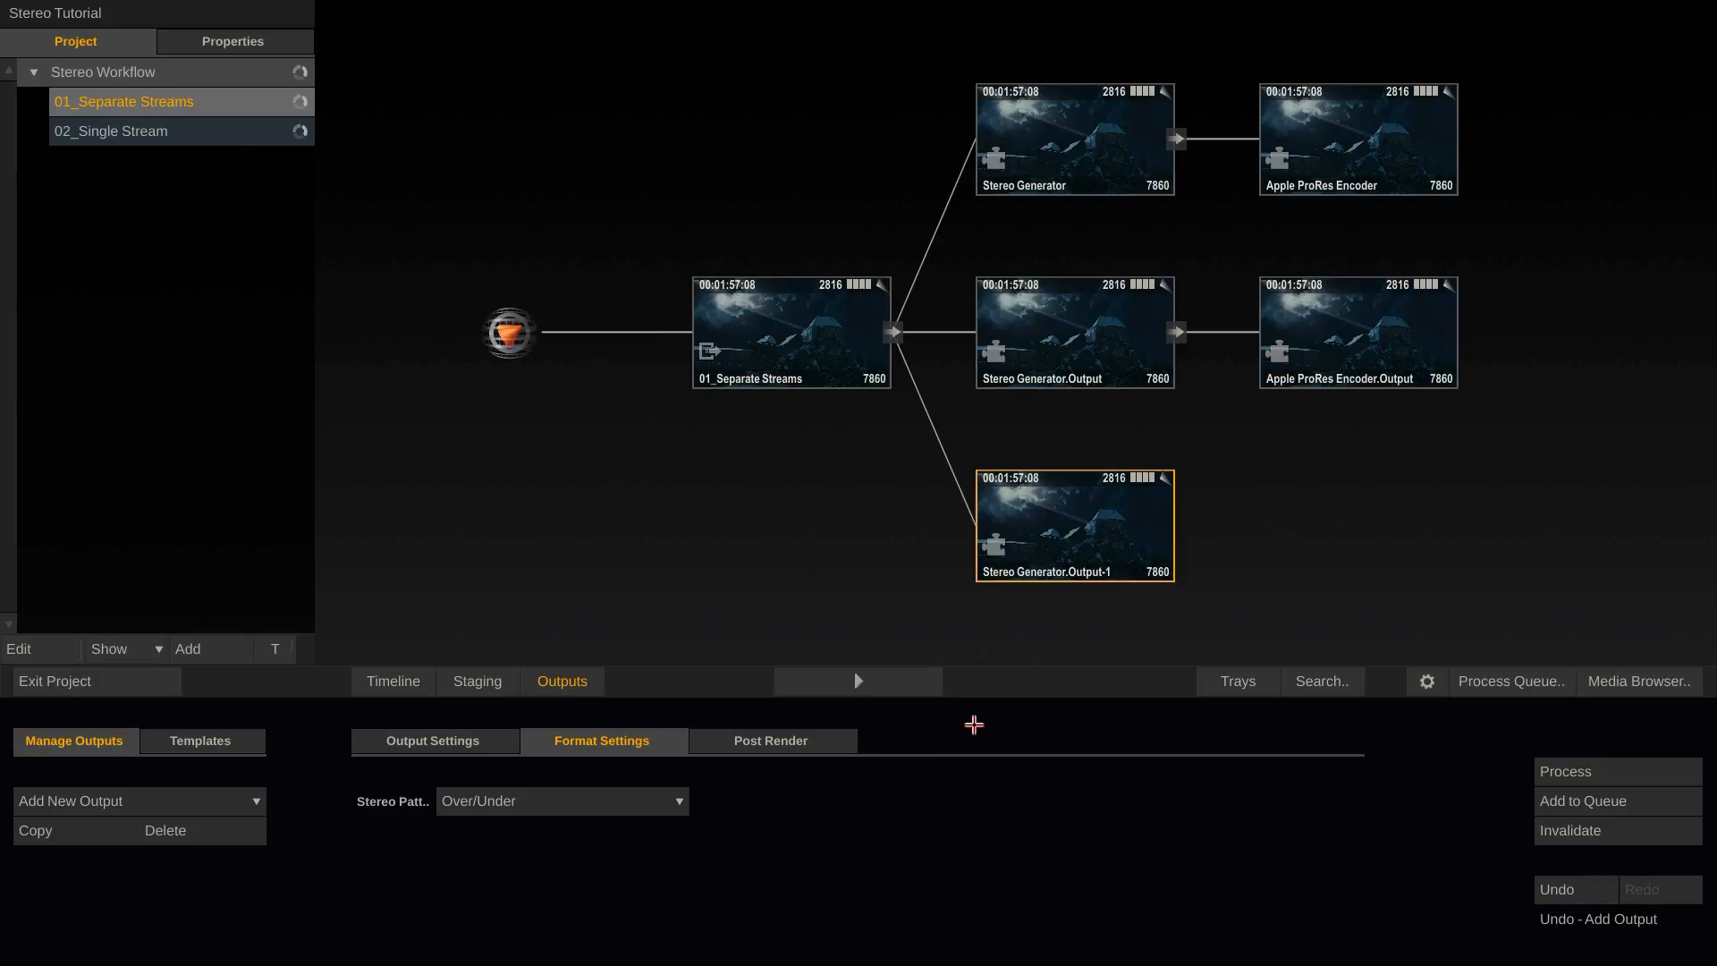
# - Preview the over/under output at frame 3621 and set its output height to 2160 in the output settings
pyautogui.click(859, 680)
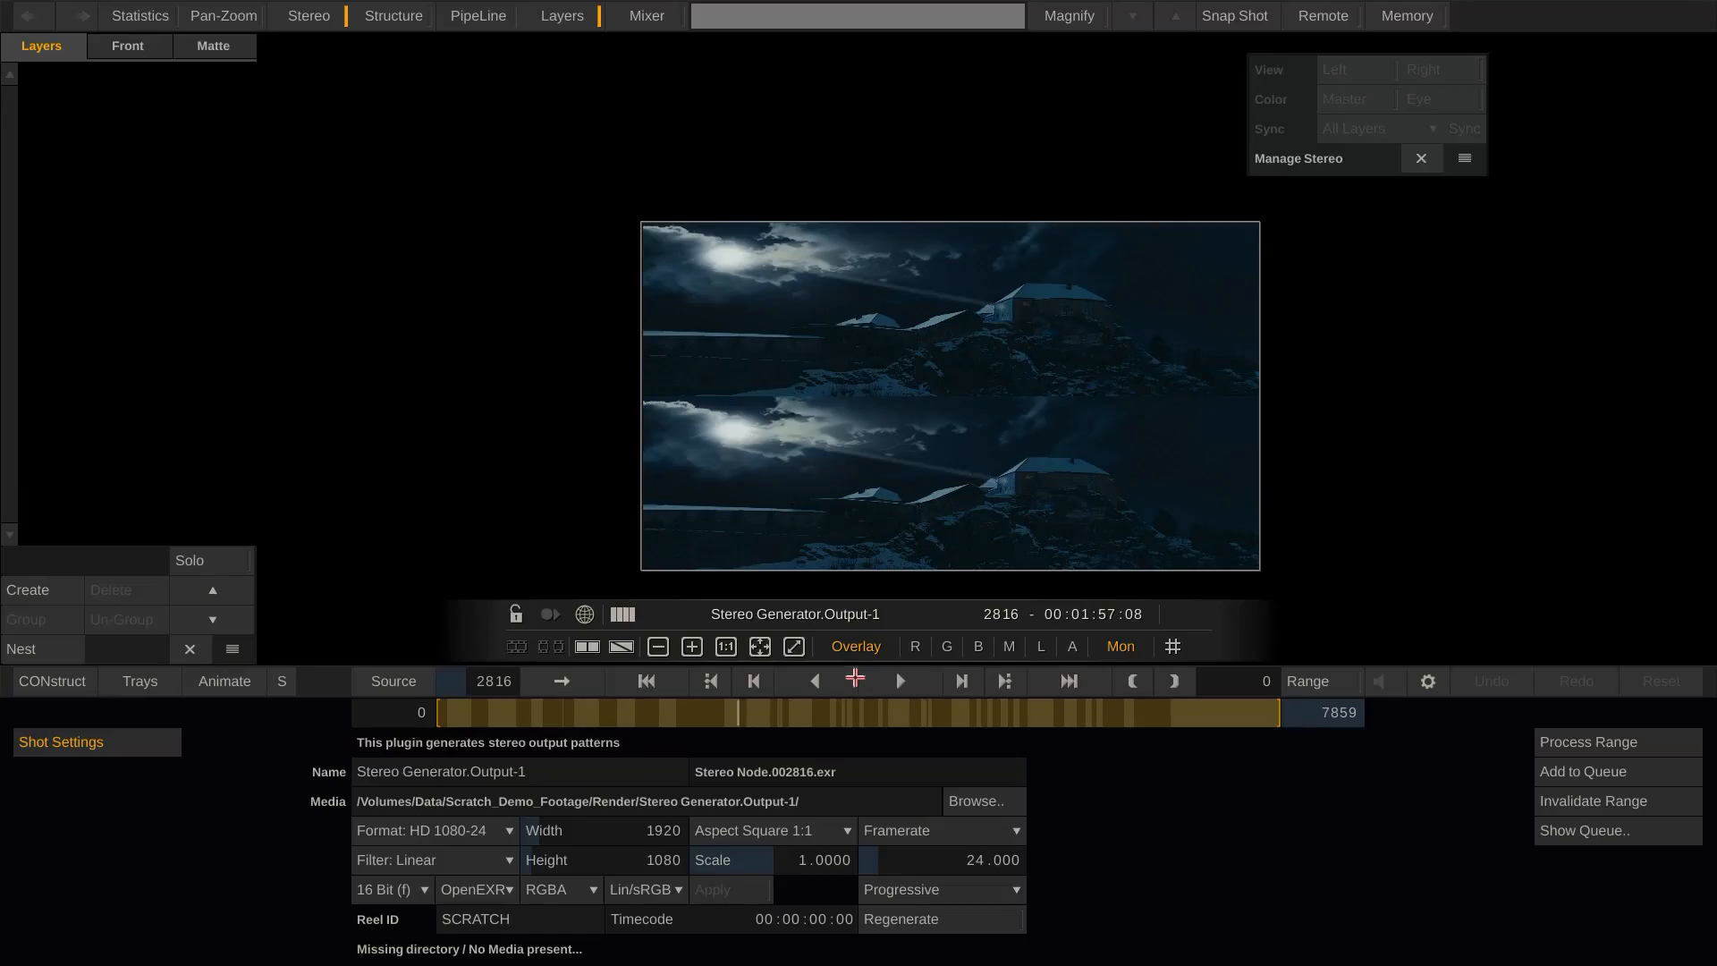
pyautogui.moveTo(749, 706); pyautogui.dragTo(825, 707)
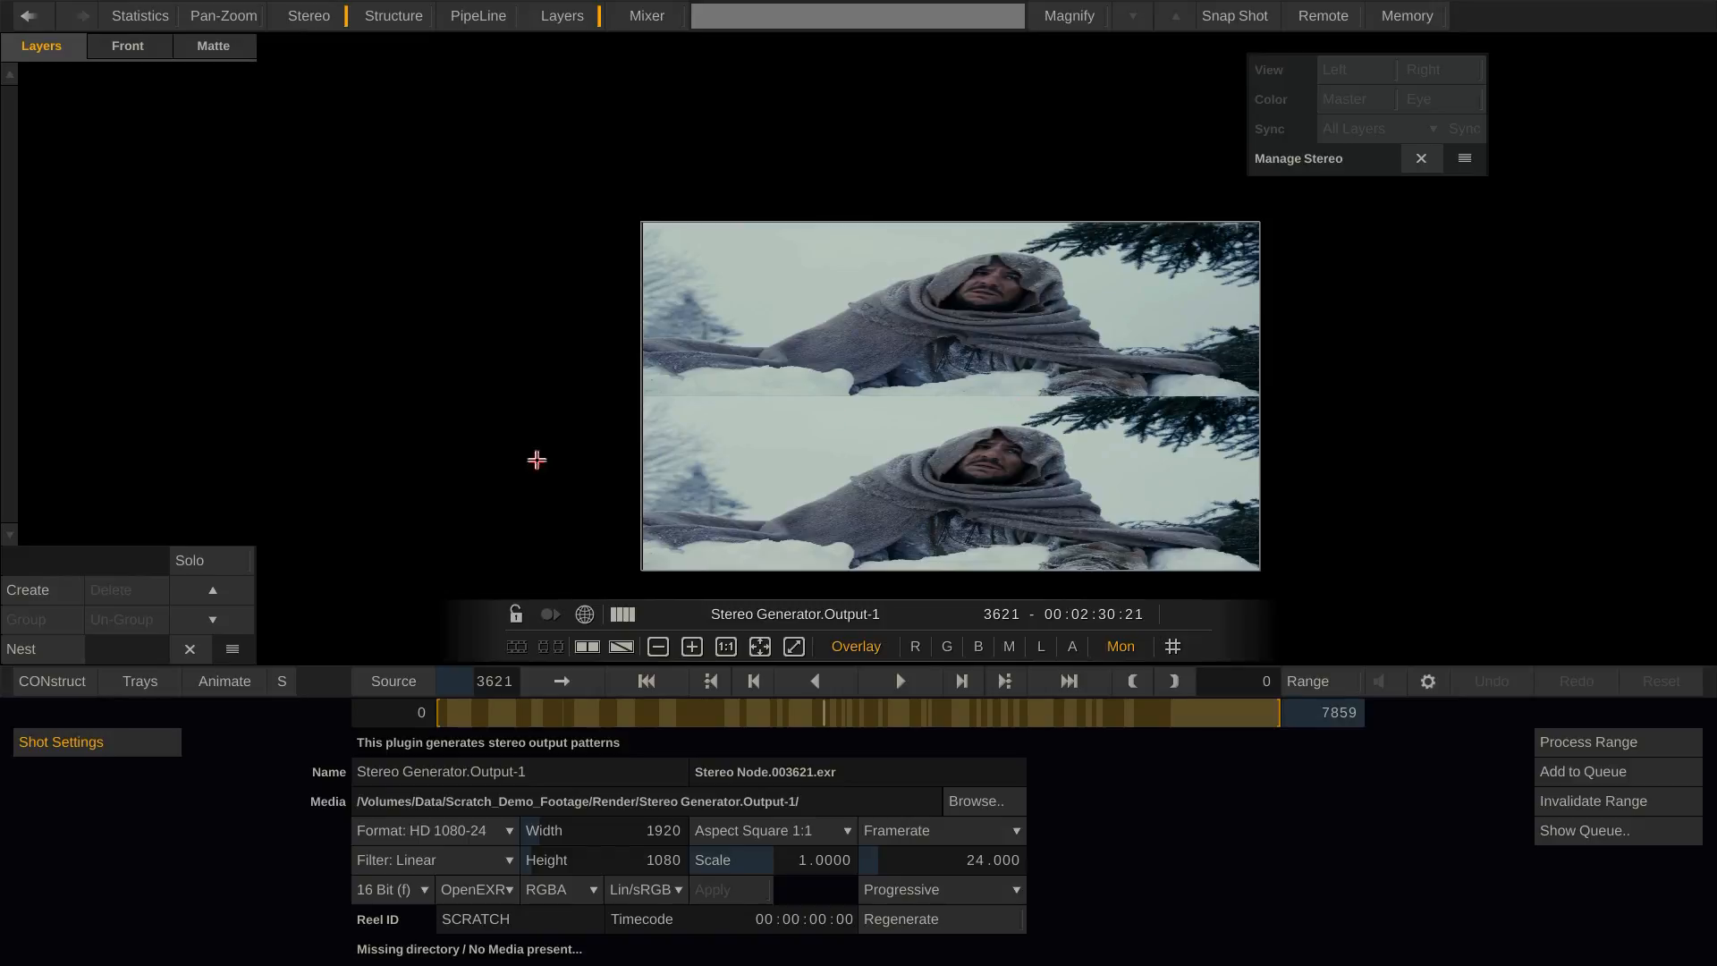
pyautogui.click(33, 685)
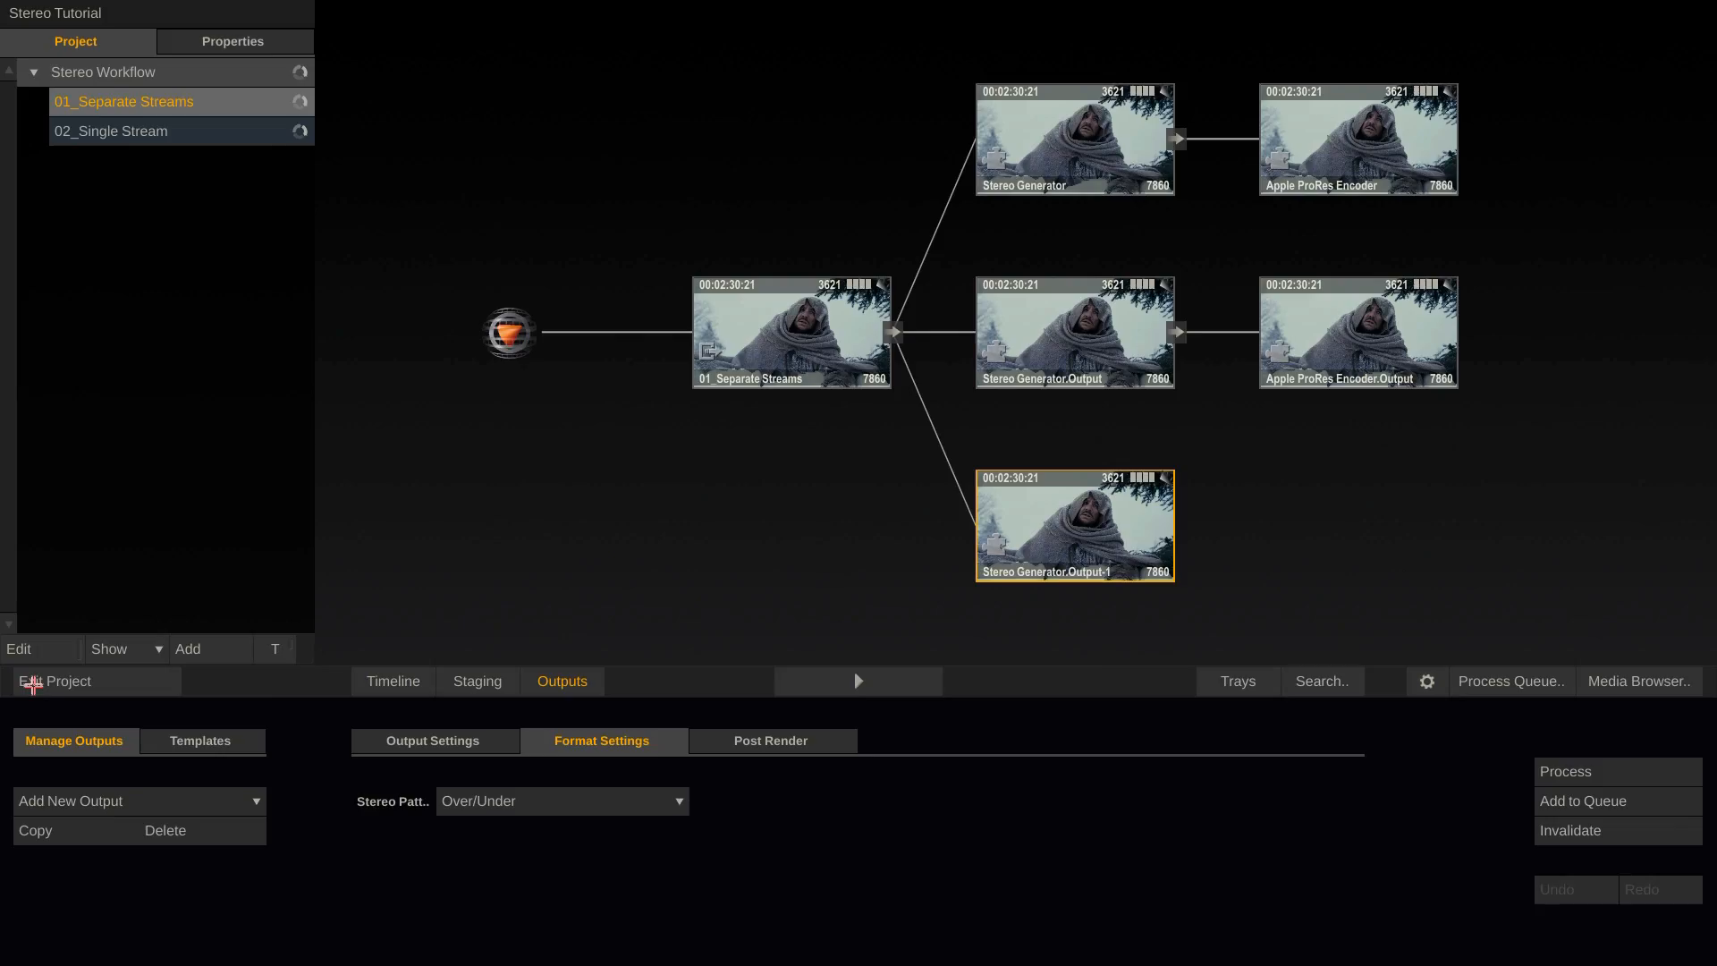
pyautogui.click(451, 739)
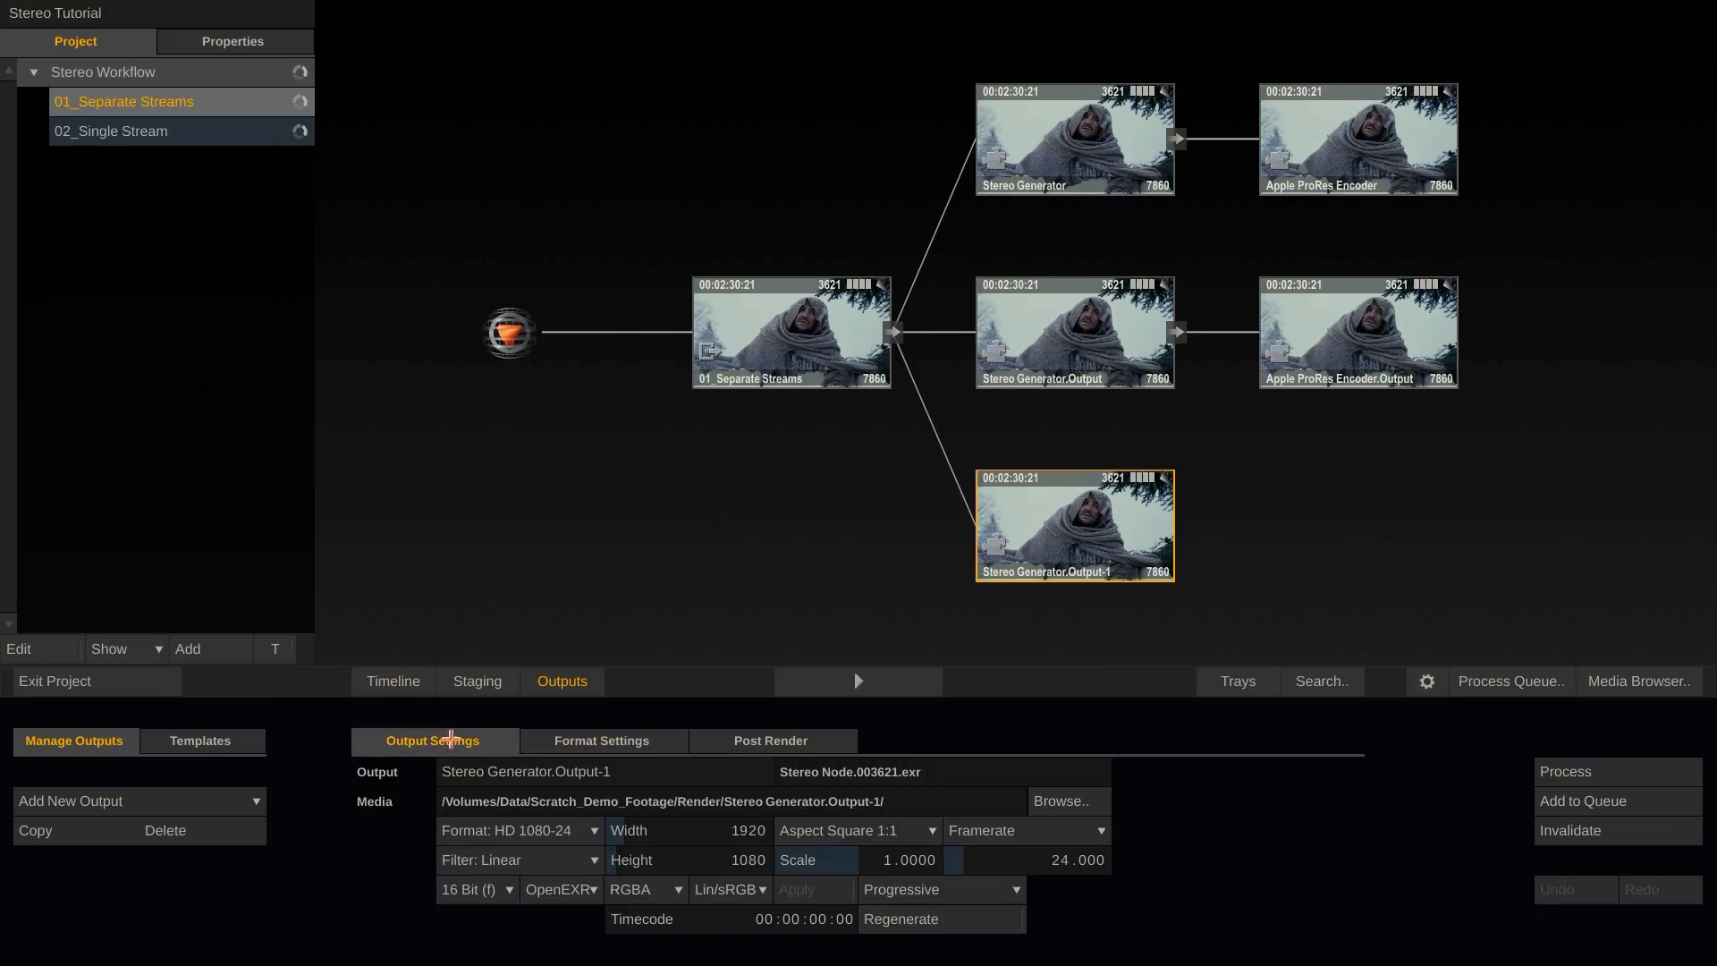
pyautogui.click(751, 859)
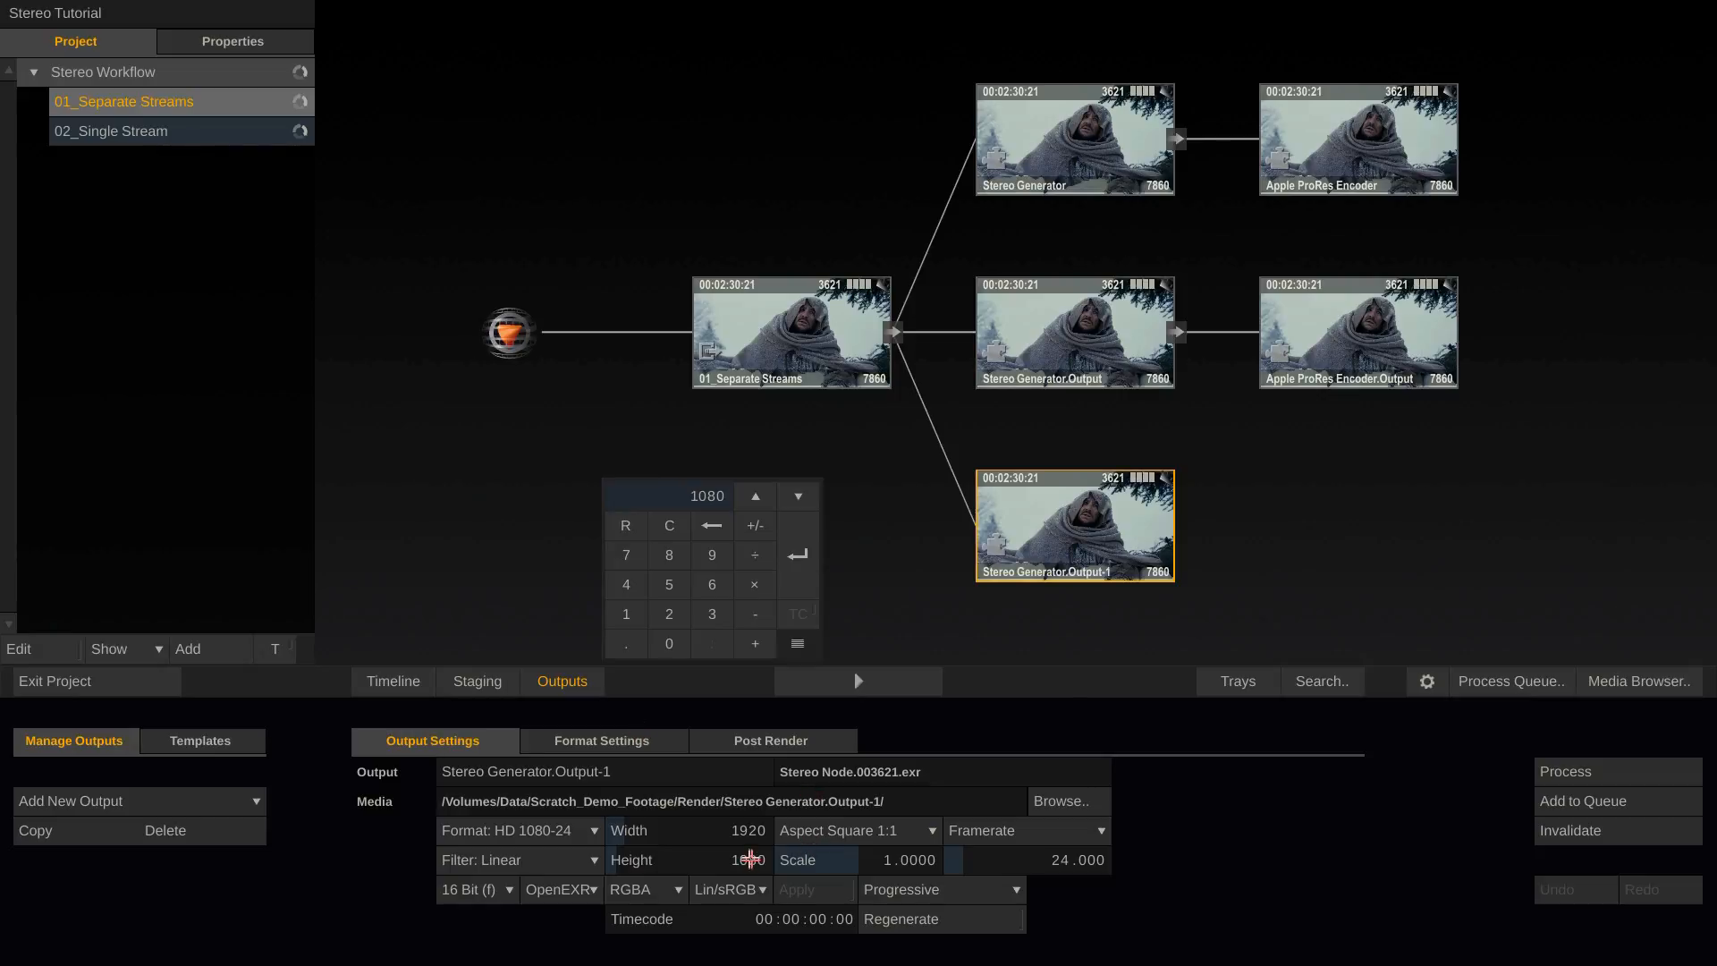
pyautogui.click(758, 584)
pyautogui.click(669, 613)
pyautogui.click(796, 557)
pyautogui.click(796, 556)
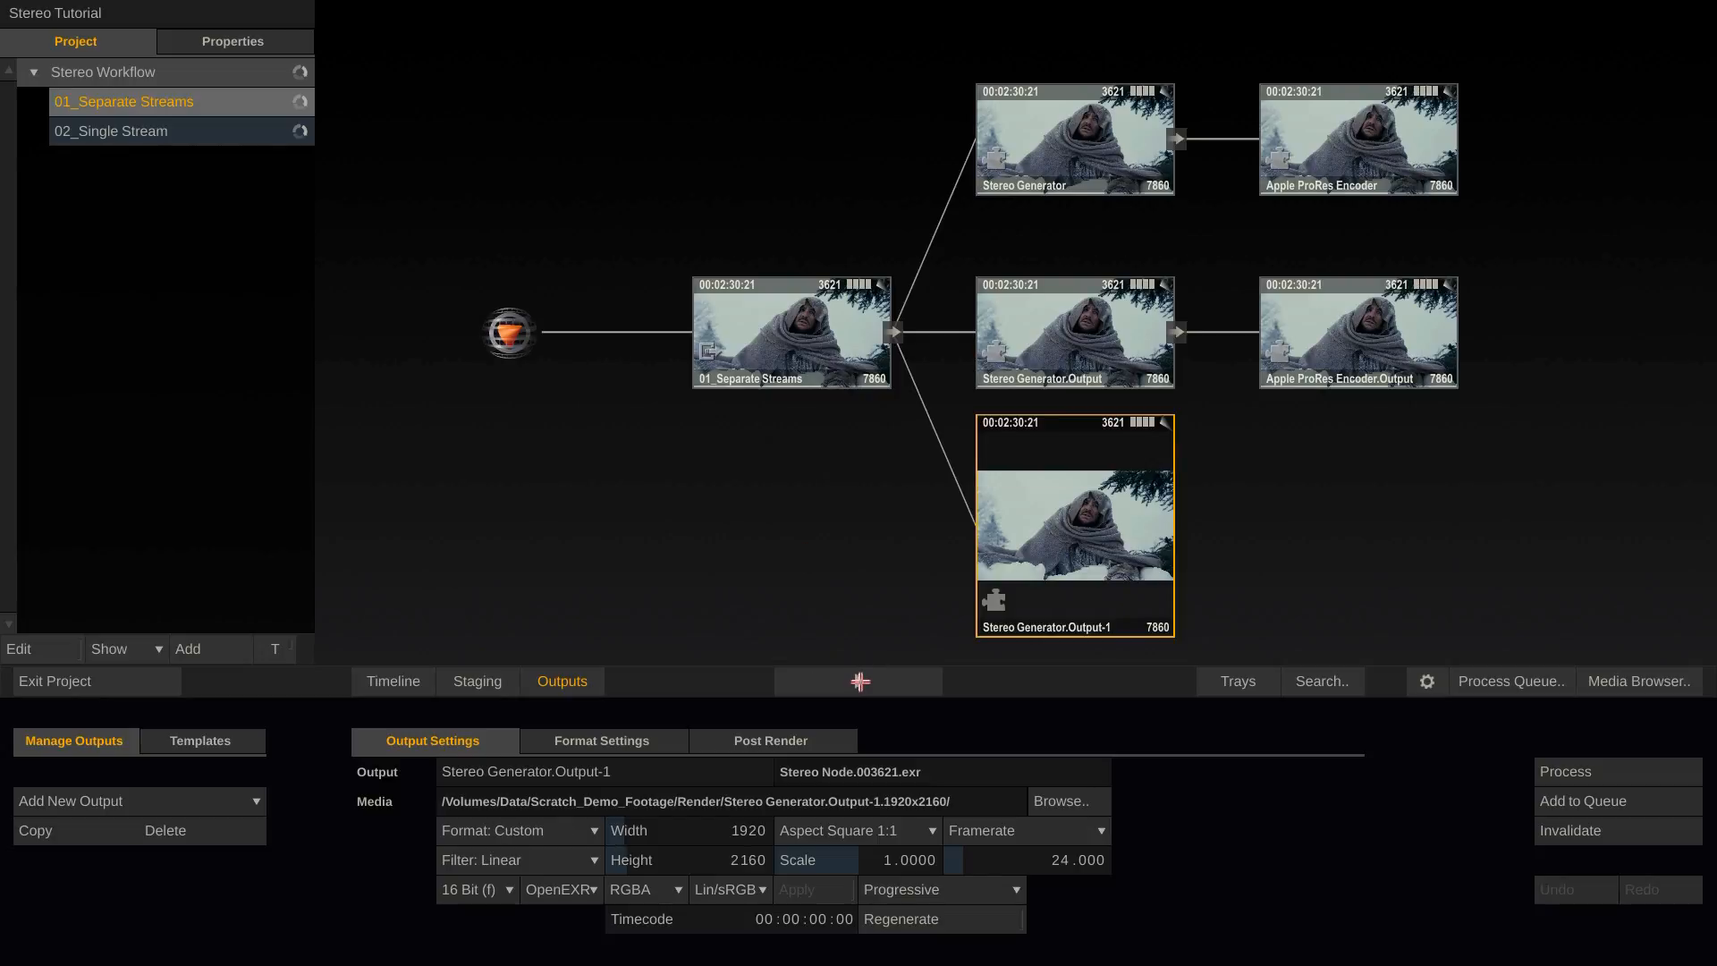
# - Check the full-height over/under picture in the player and add an Image Files output behind that Stereo Generator
pyautogui.click(860, 682)
pyautogui.scroll(-2, 985, 322)
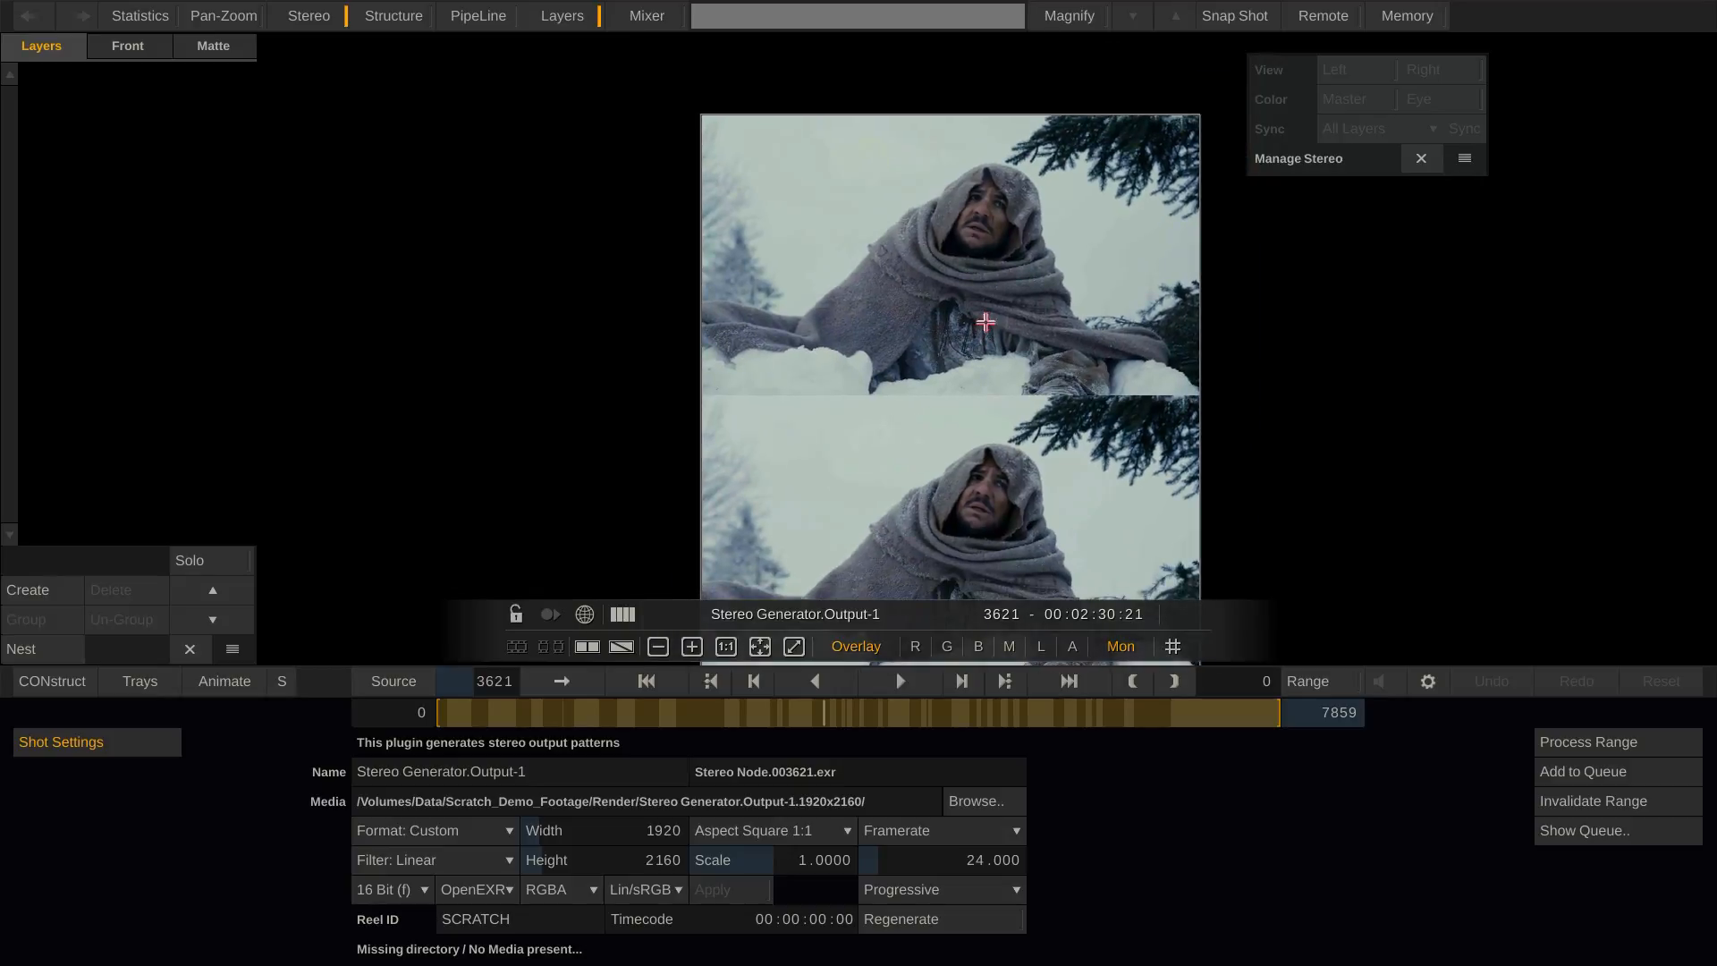
pyautogui.moveTo(992, 416); pyautogui.dragTo(922, 351)
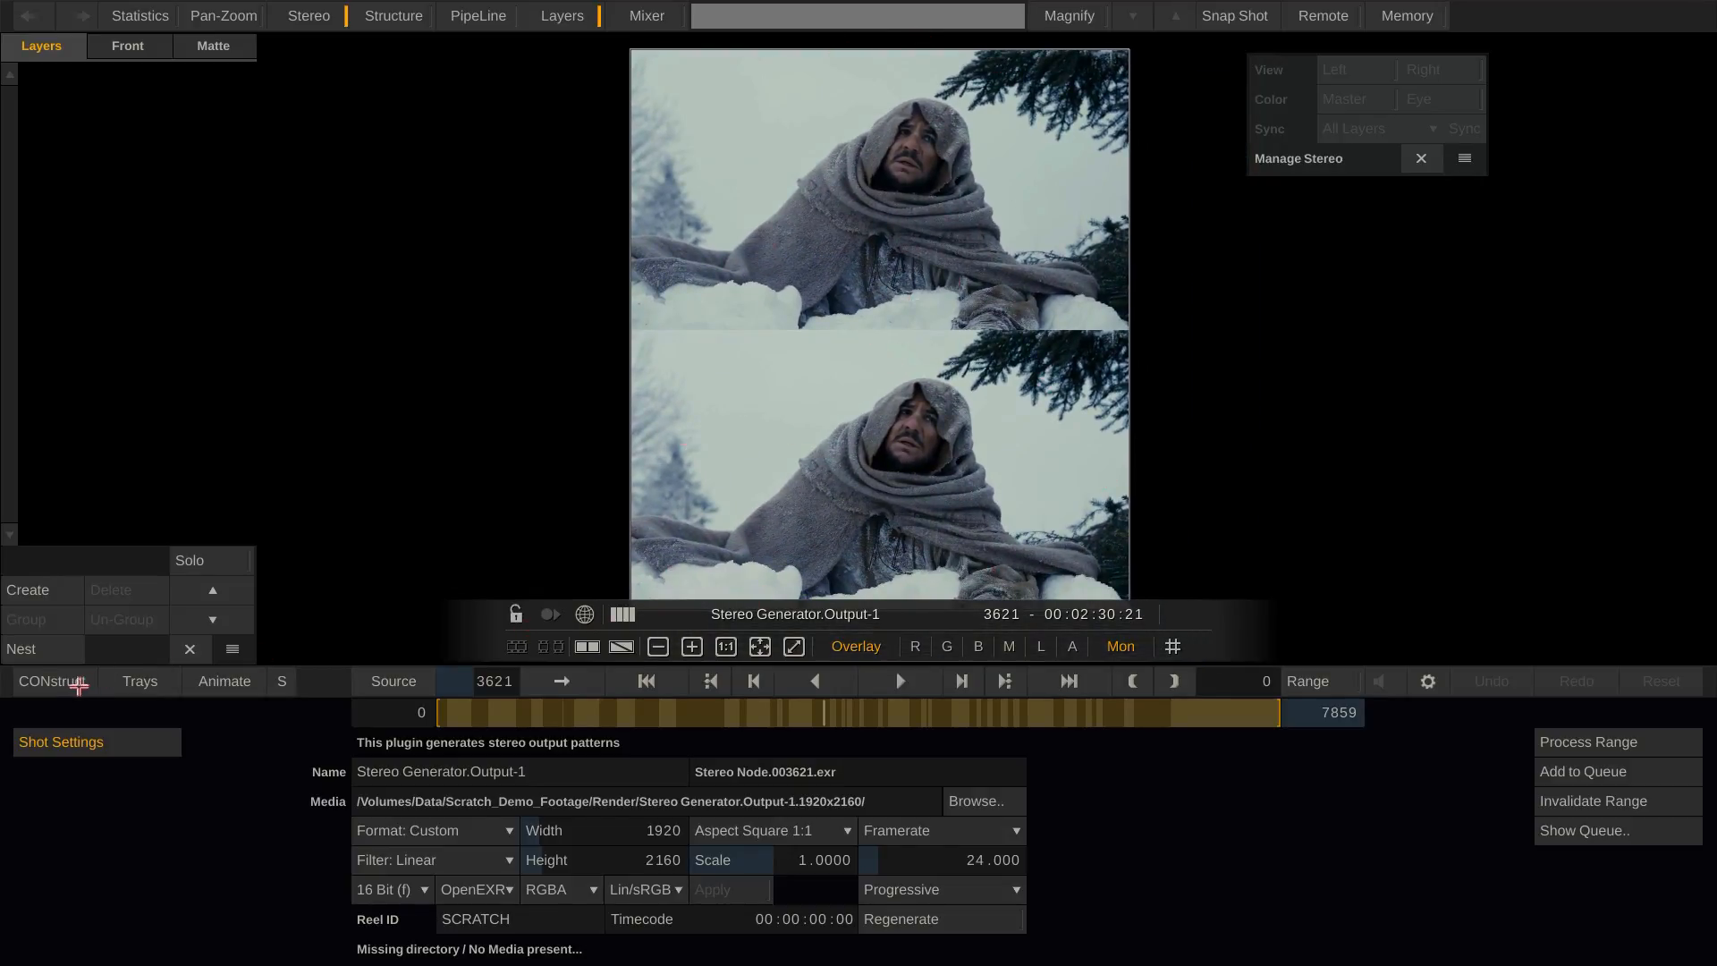
pyautogui.click(79, 686)
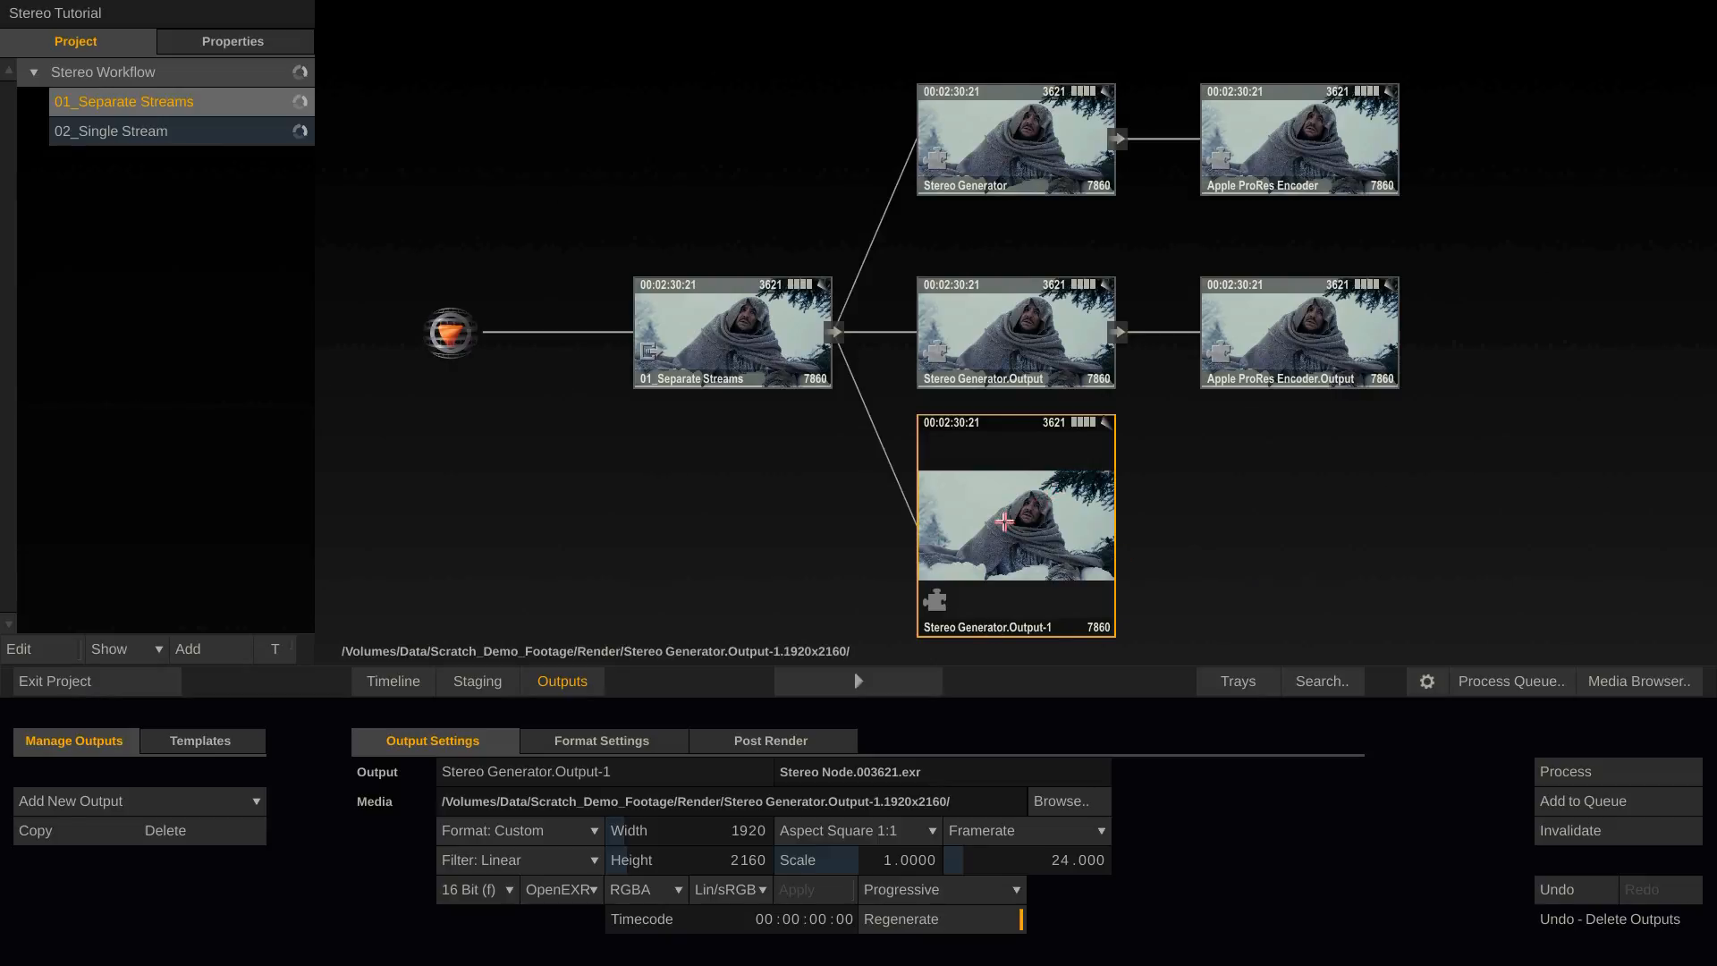
pyautogui.click(234, 795)
pyautogui.click(114, 742)
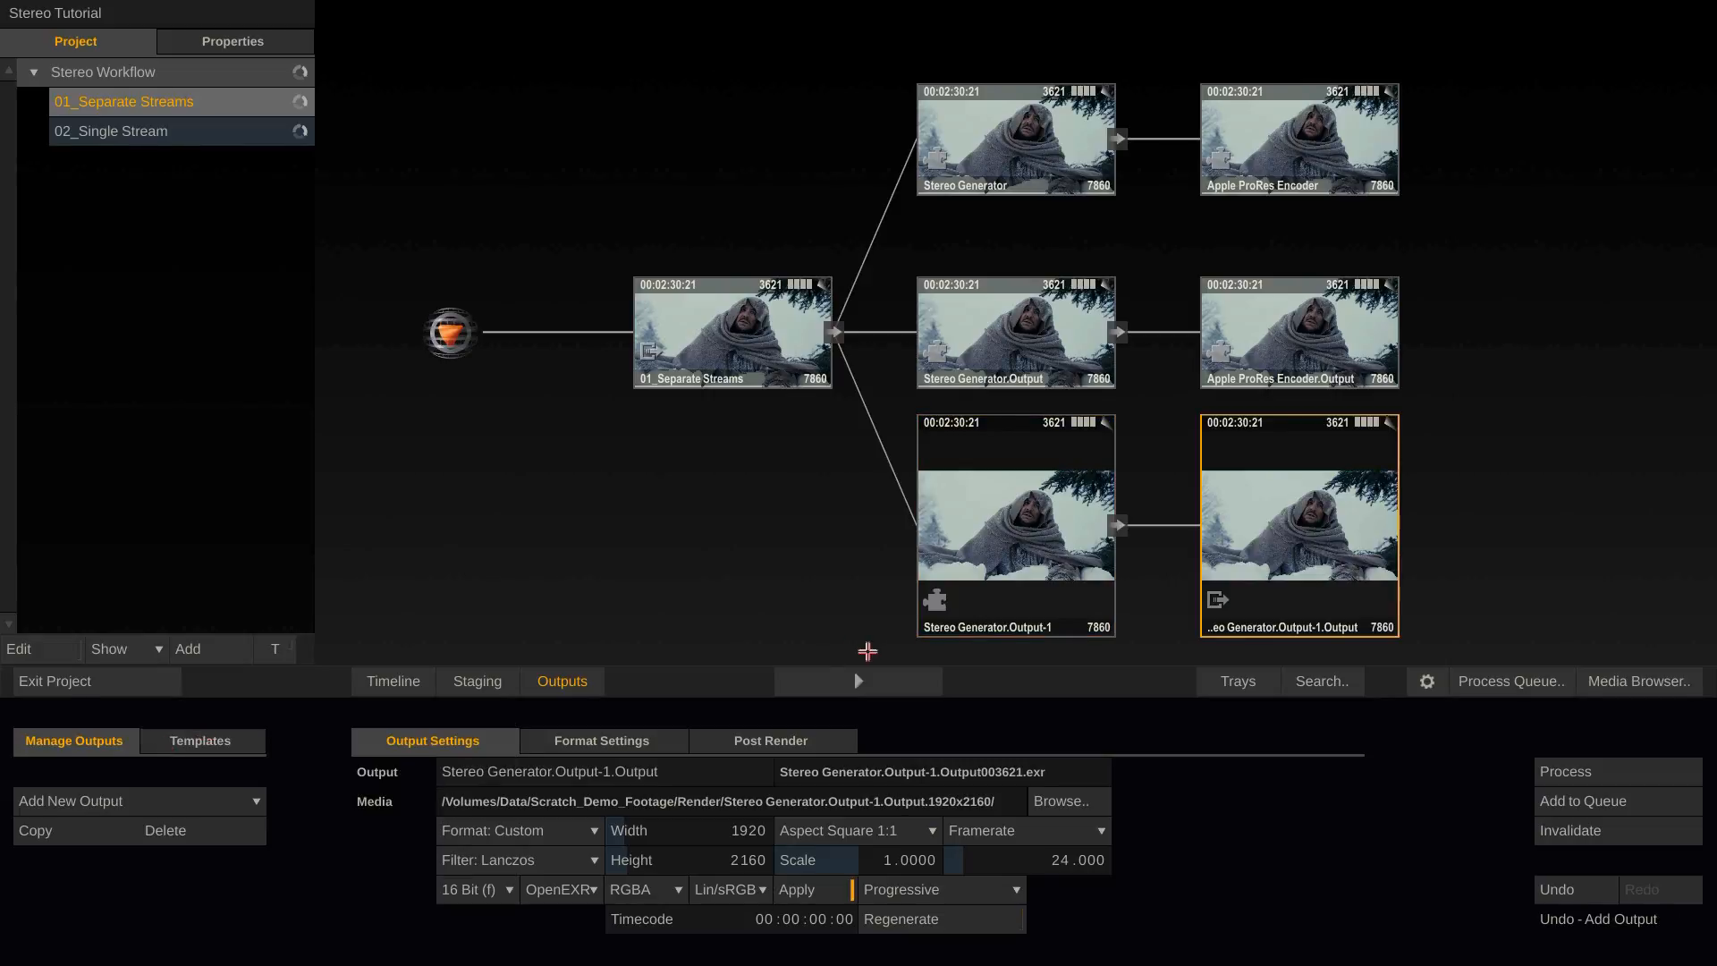
# - Open the new Image Files output in the player and create a layer with the Burn-In plugin as its texture
pyautogui.click(864, 683)
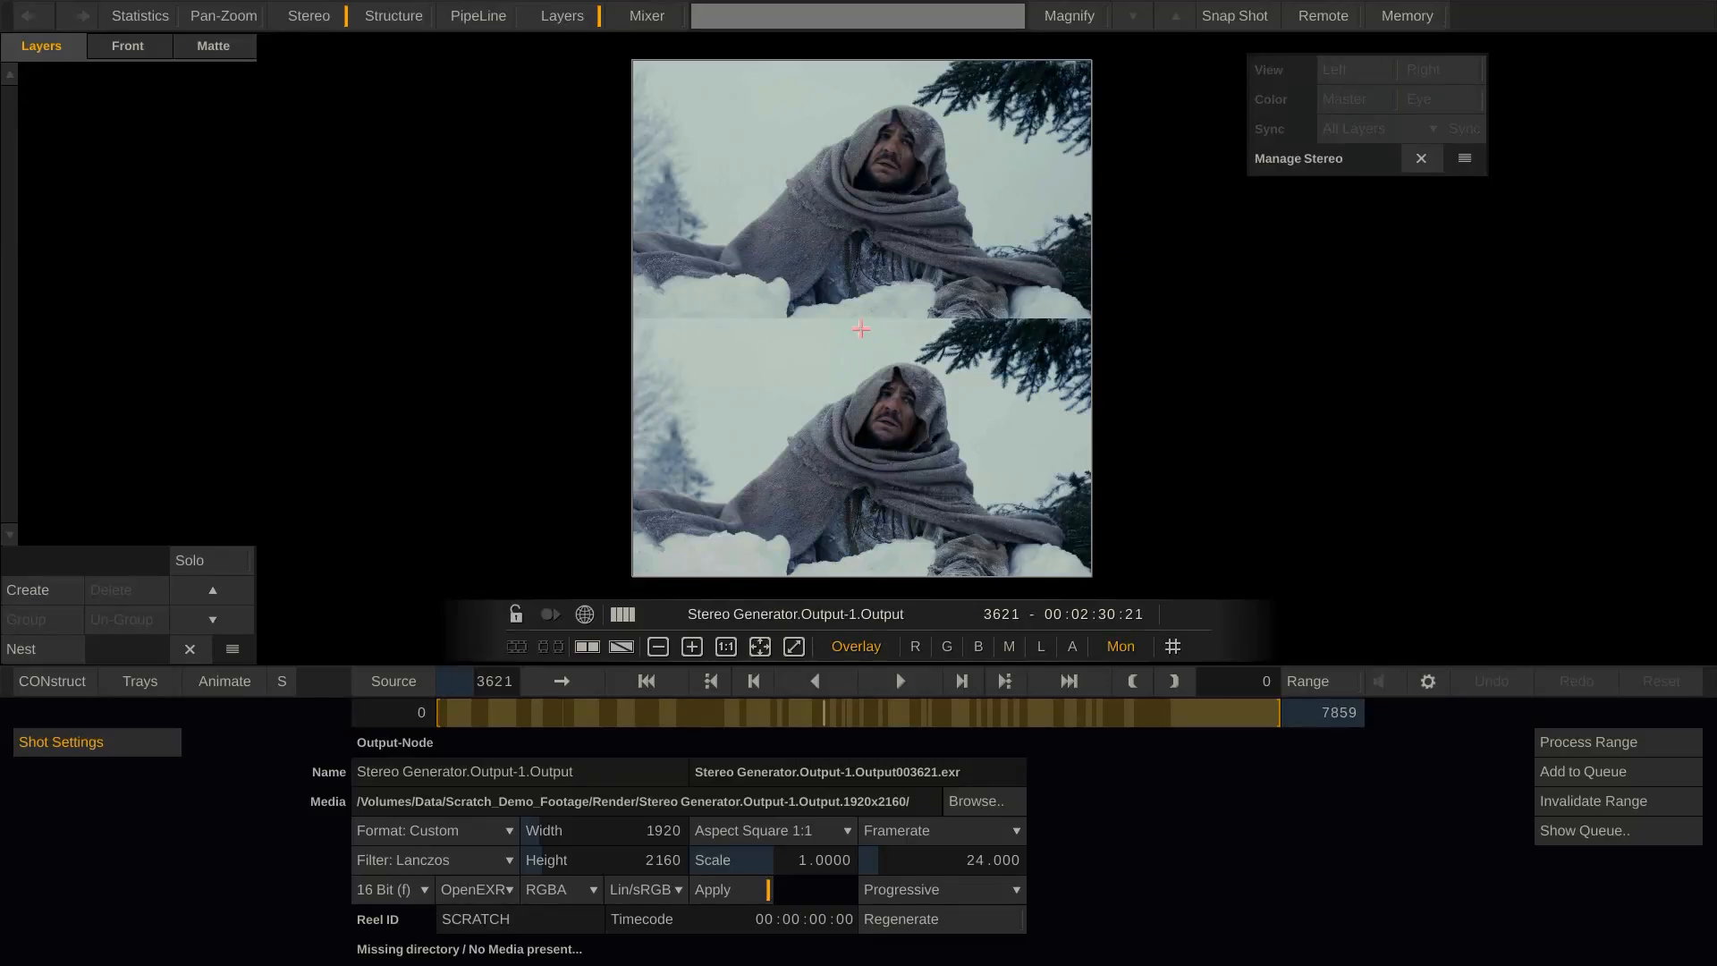
pyautogui.rightClick(862, 322)
pyautogui.click(862, 318)
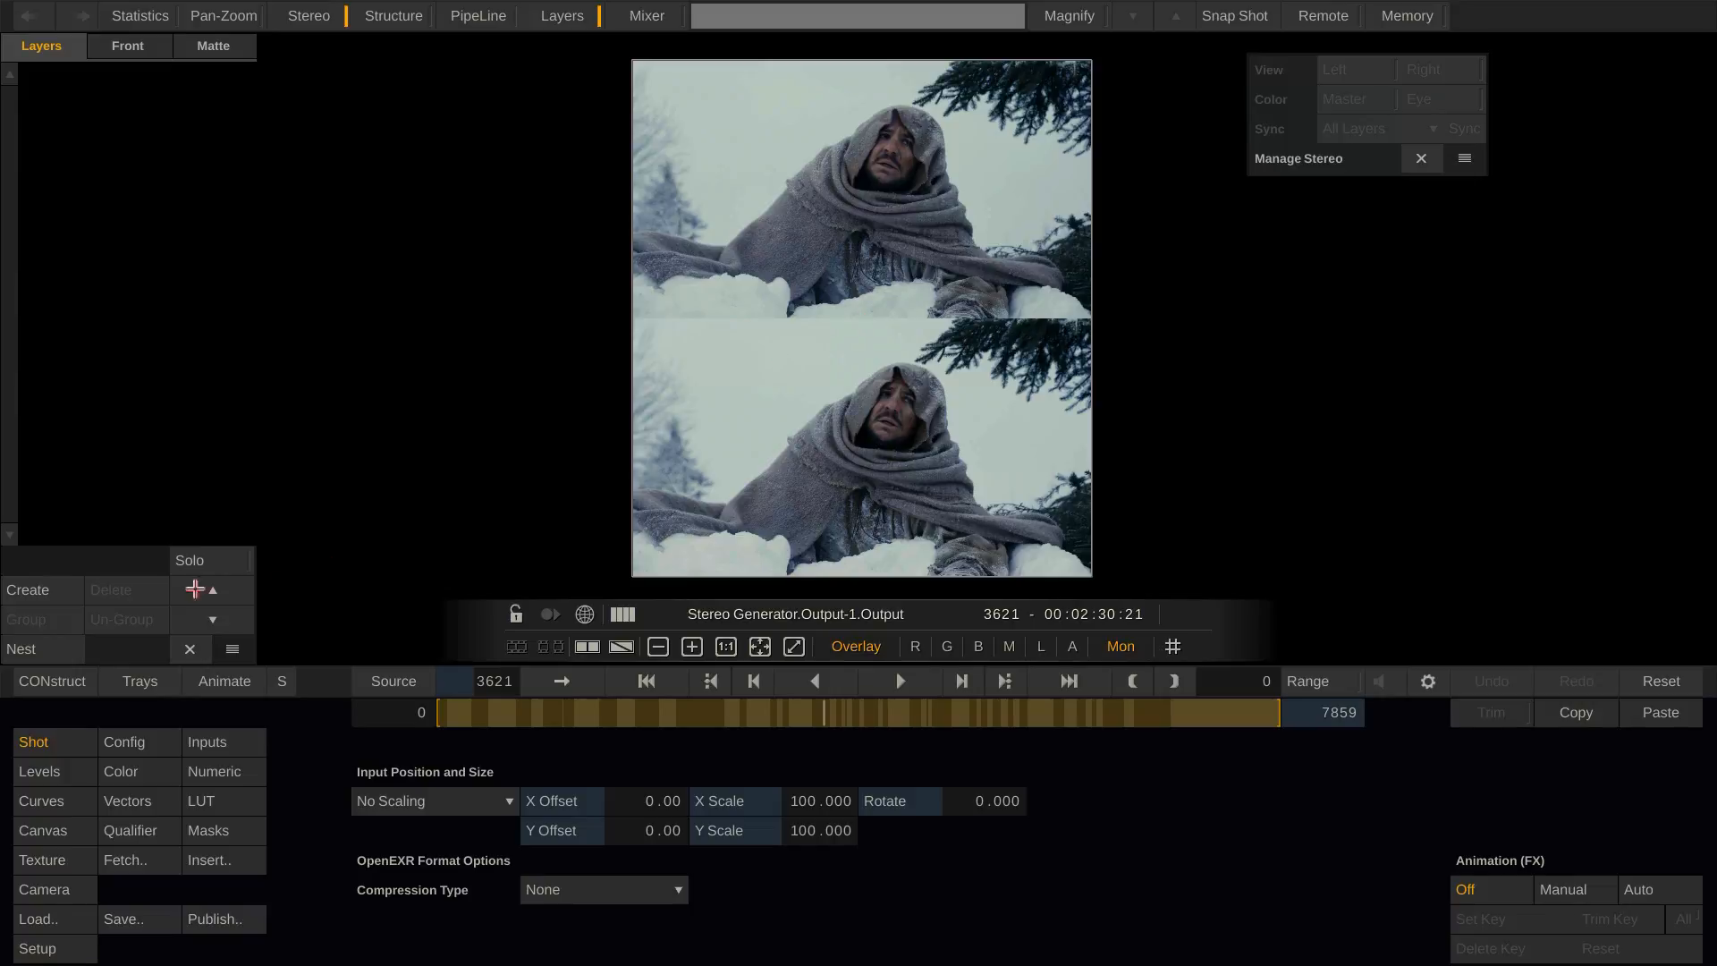
pyautogui.click(36, 589)
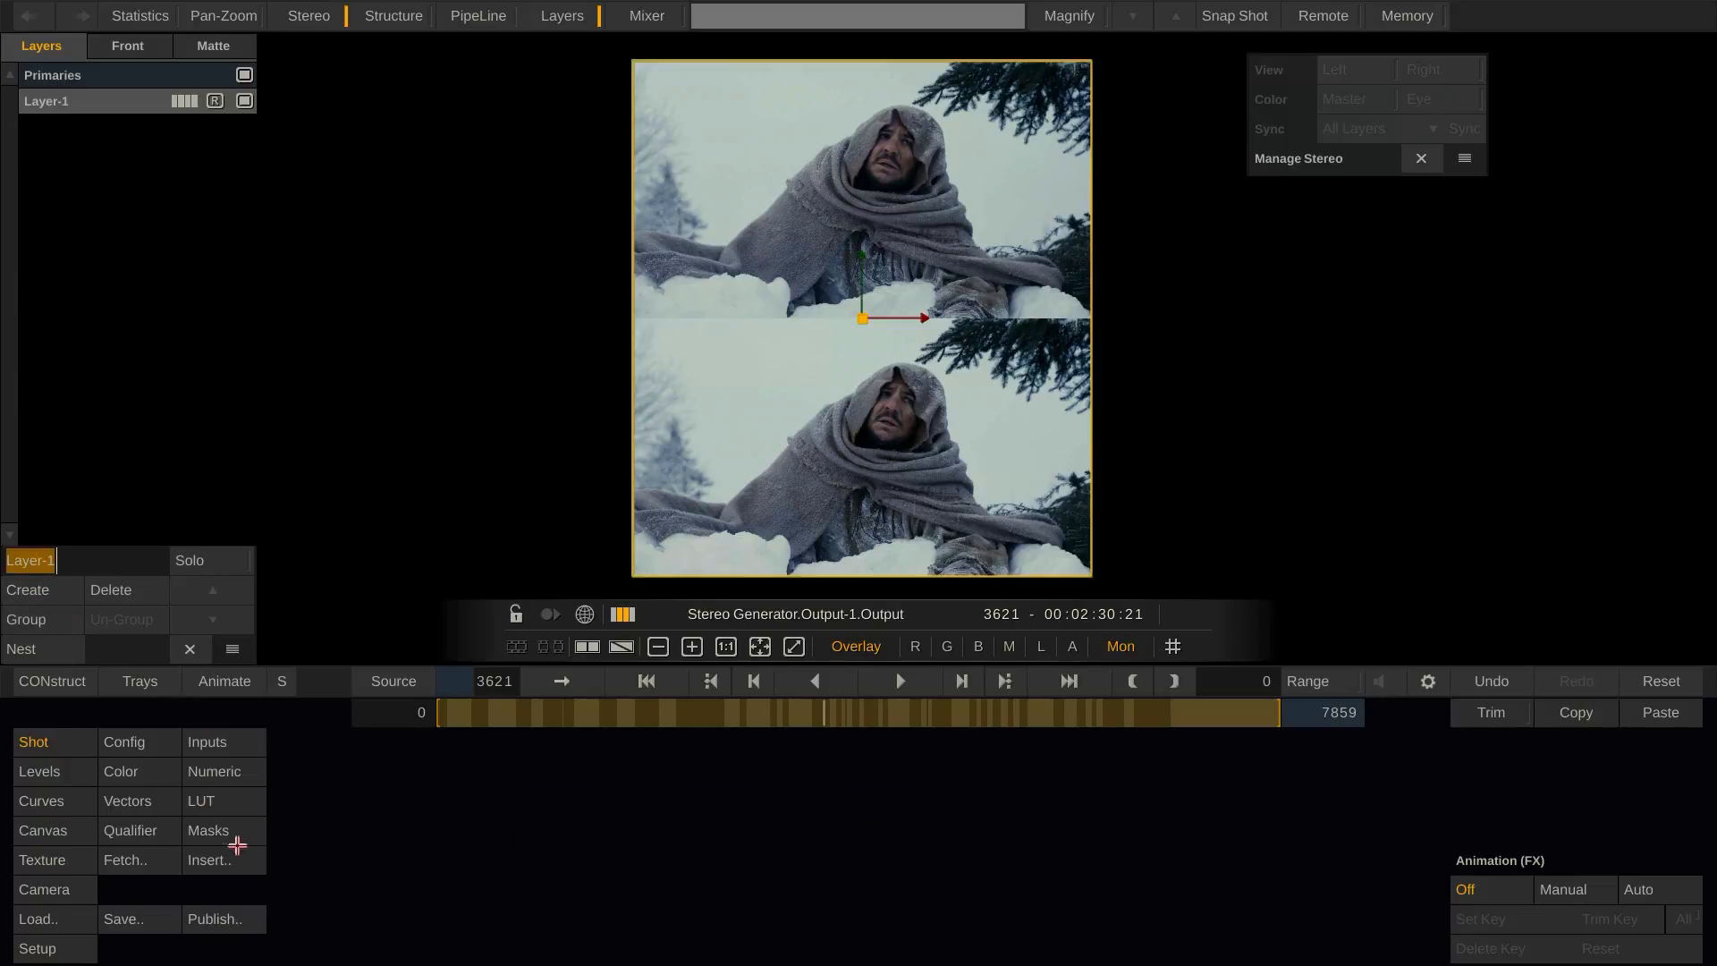
pyautogui.click(41, 860)
pyautogui.click(196, 861)
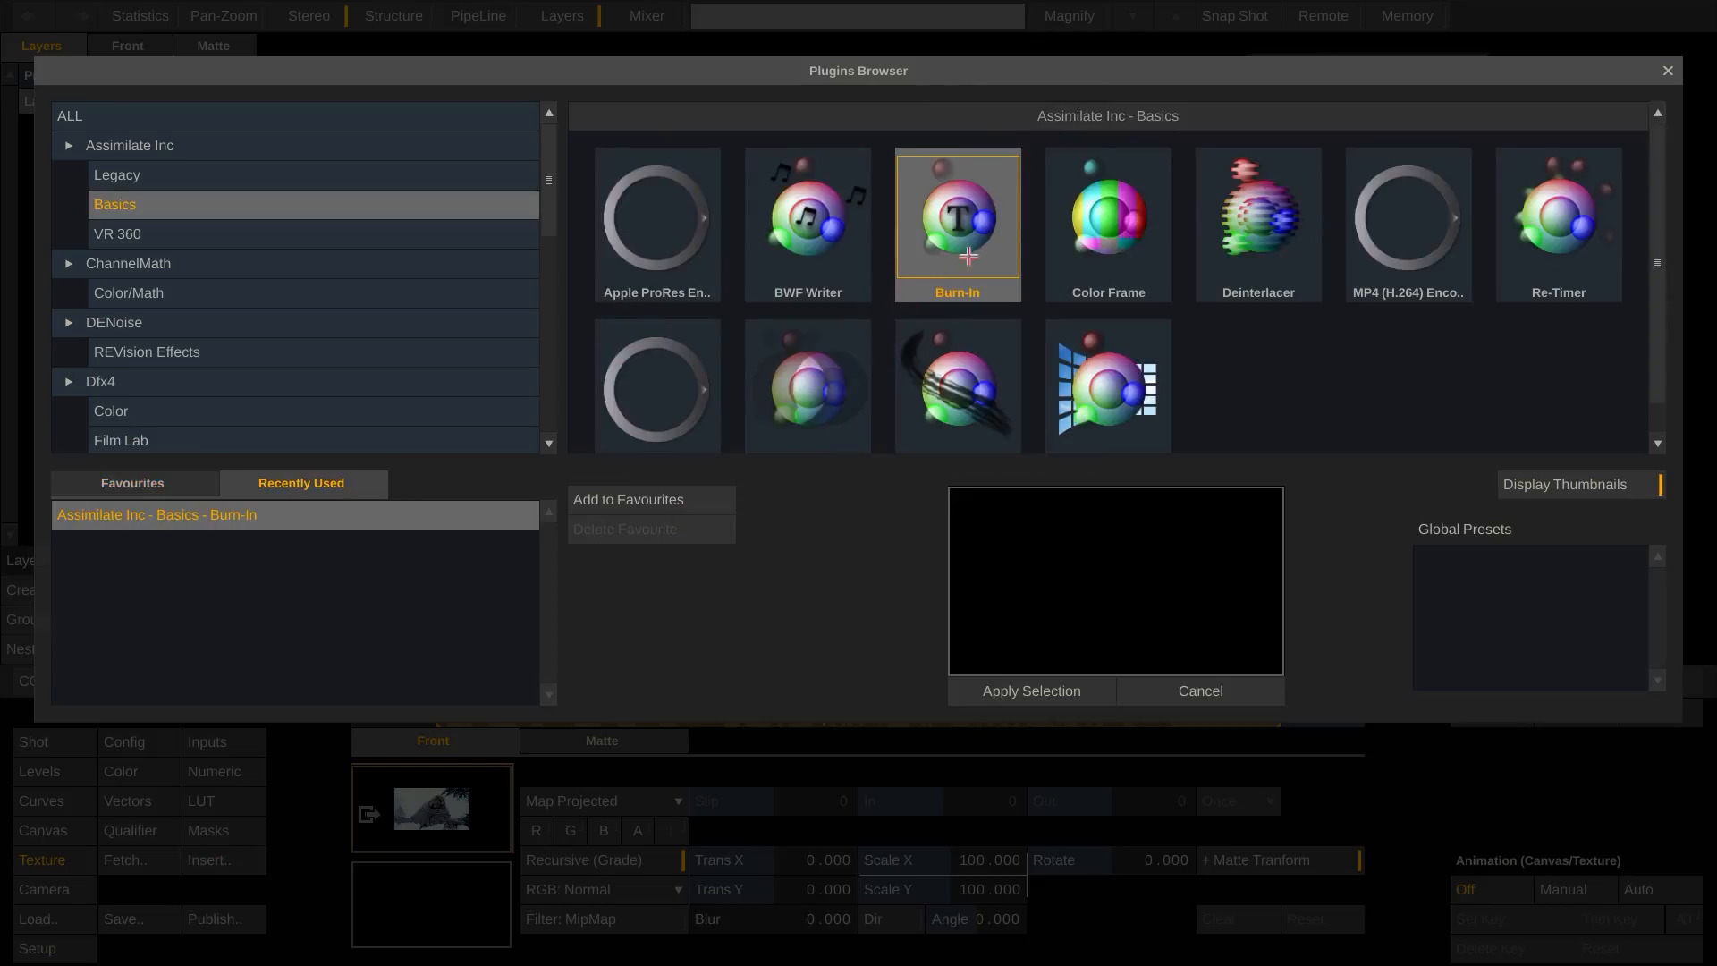
pyautogui.doubleClick(969, 225)
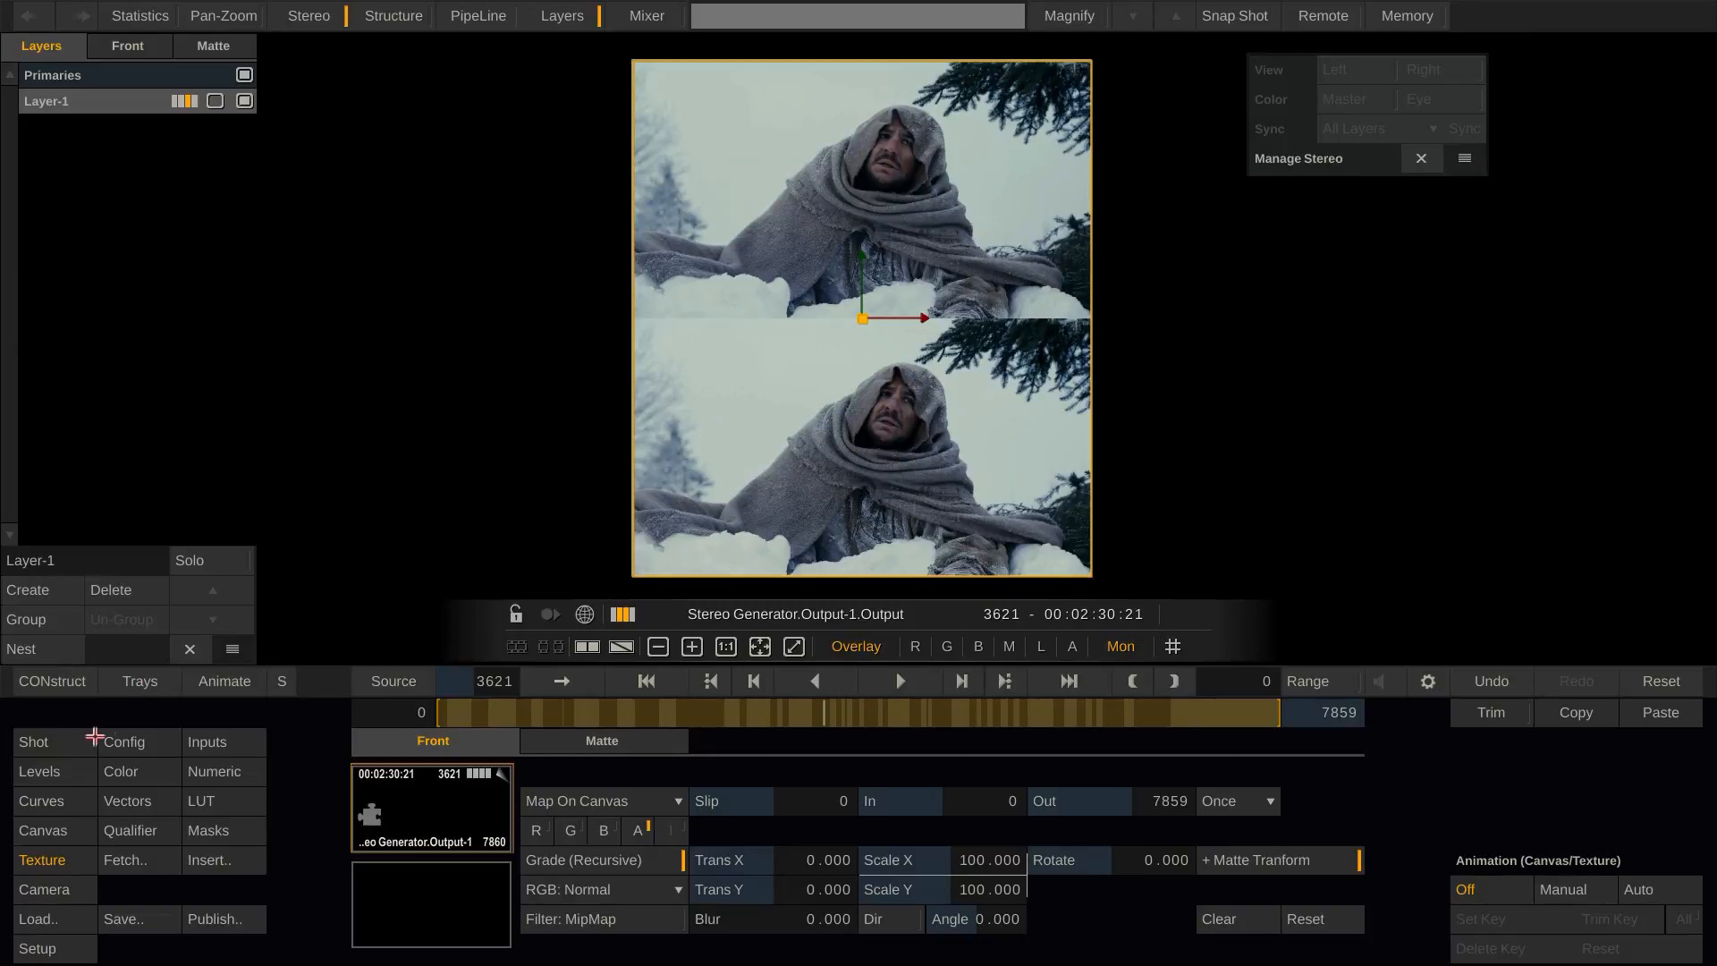
# - Load the SubRip subtitle file TheMostGenericSubtitle.srt from the Stereo Tutorial folder into the Burn-In plugin's global settings
pyautogui.click(59, 742)
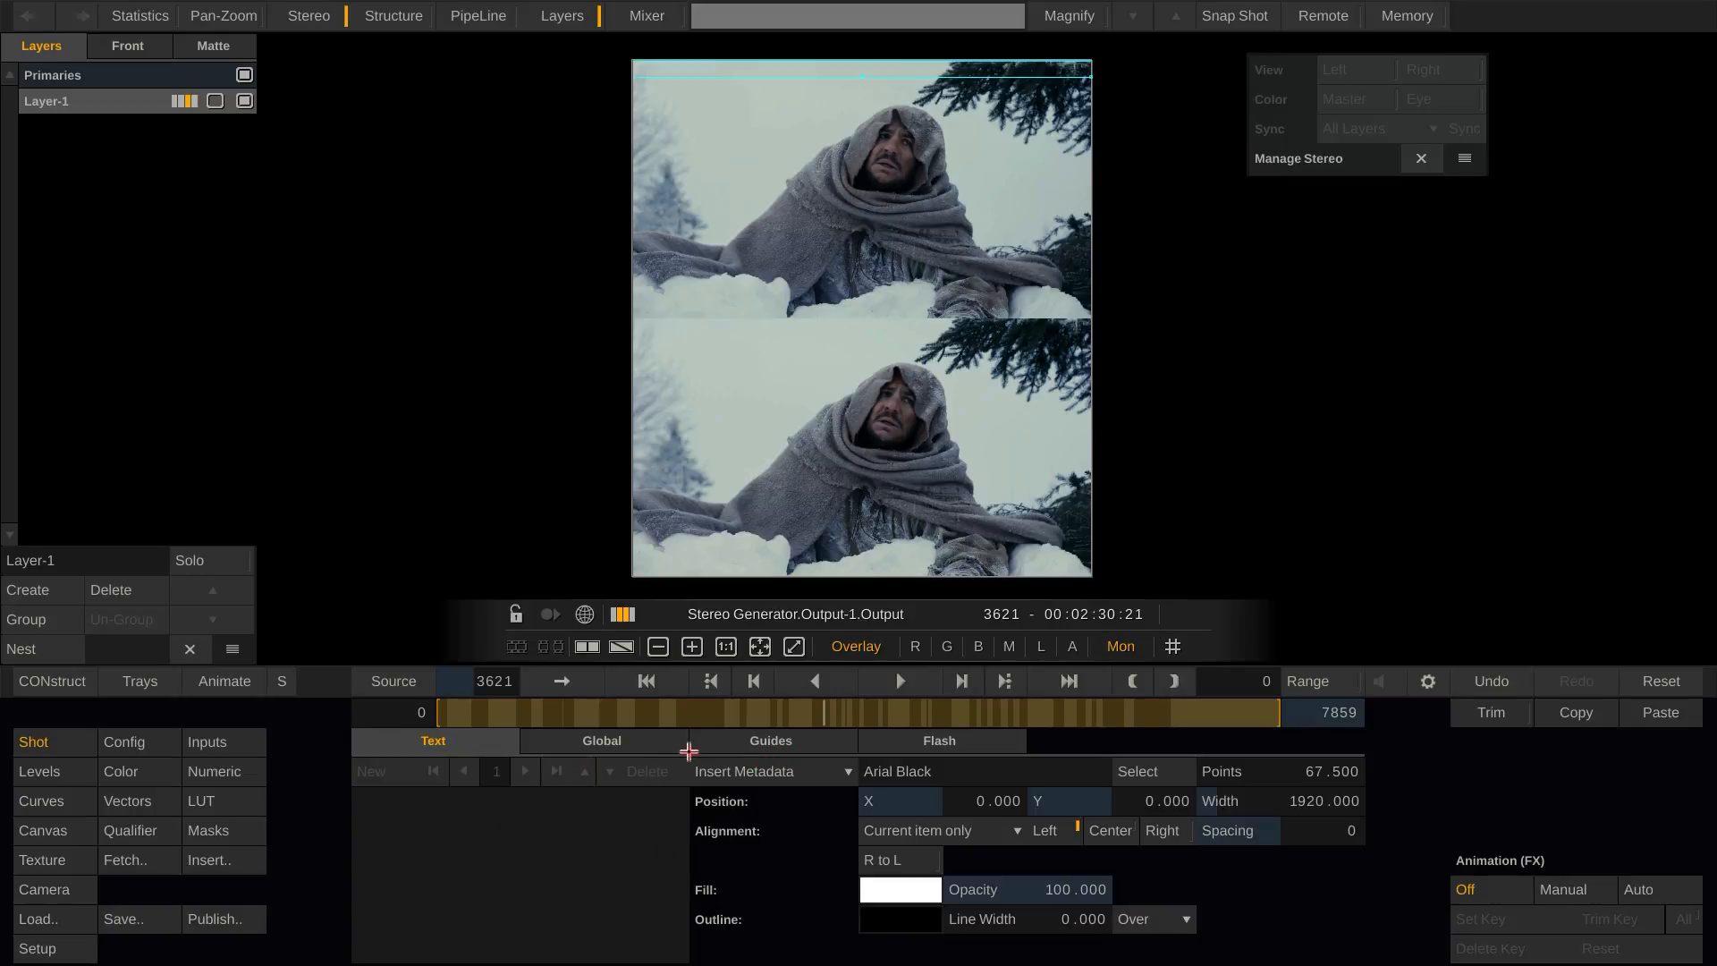
pyautogui.click(640, 739)
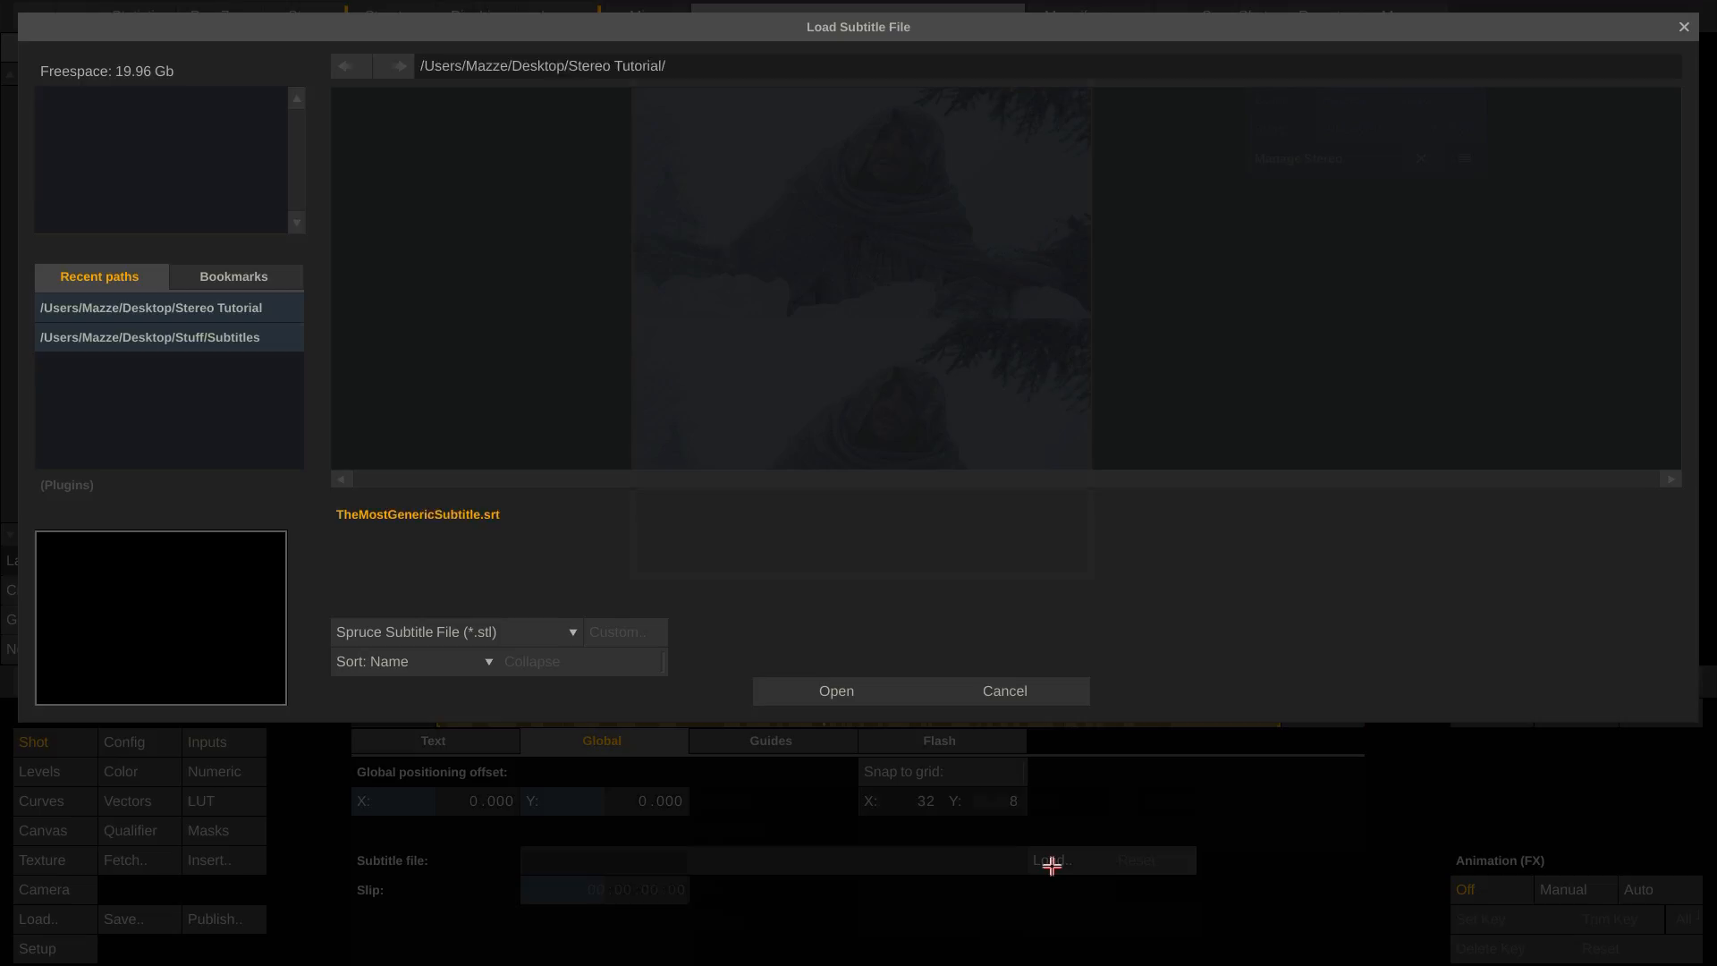
pyautogui.click(1052, 860)
pyautogui.click(229, 306)
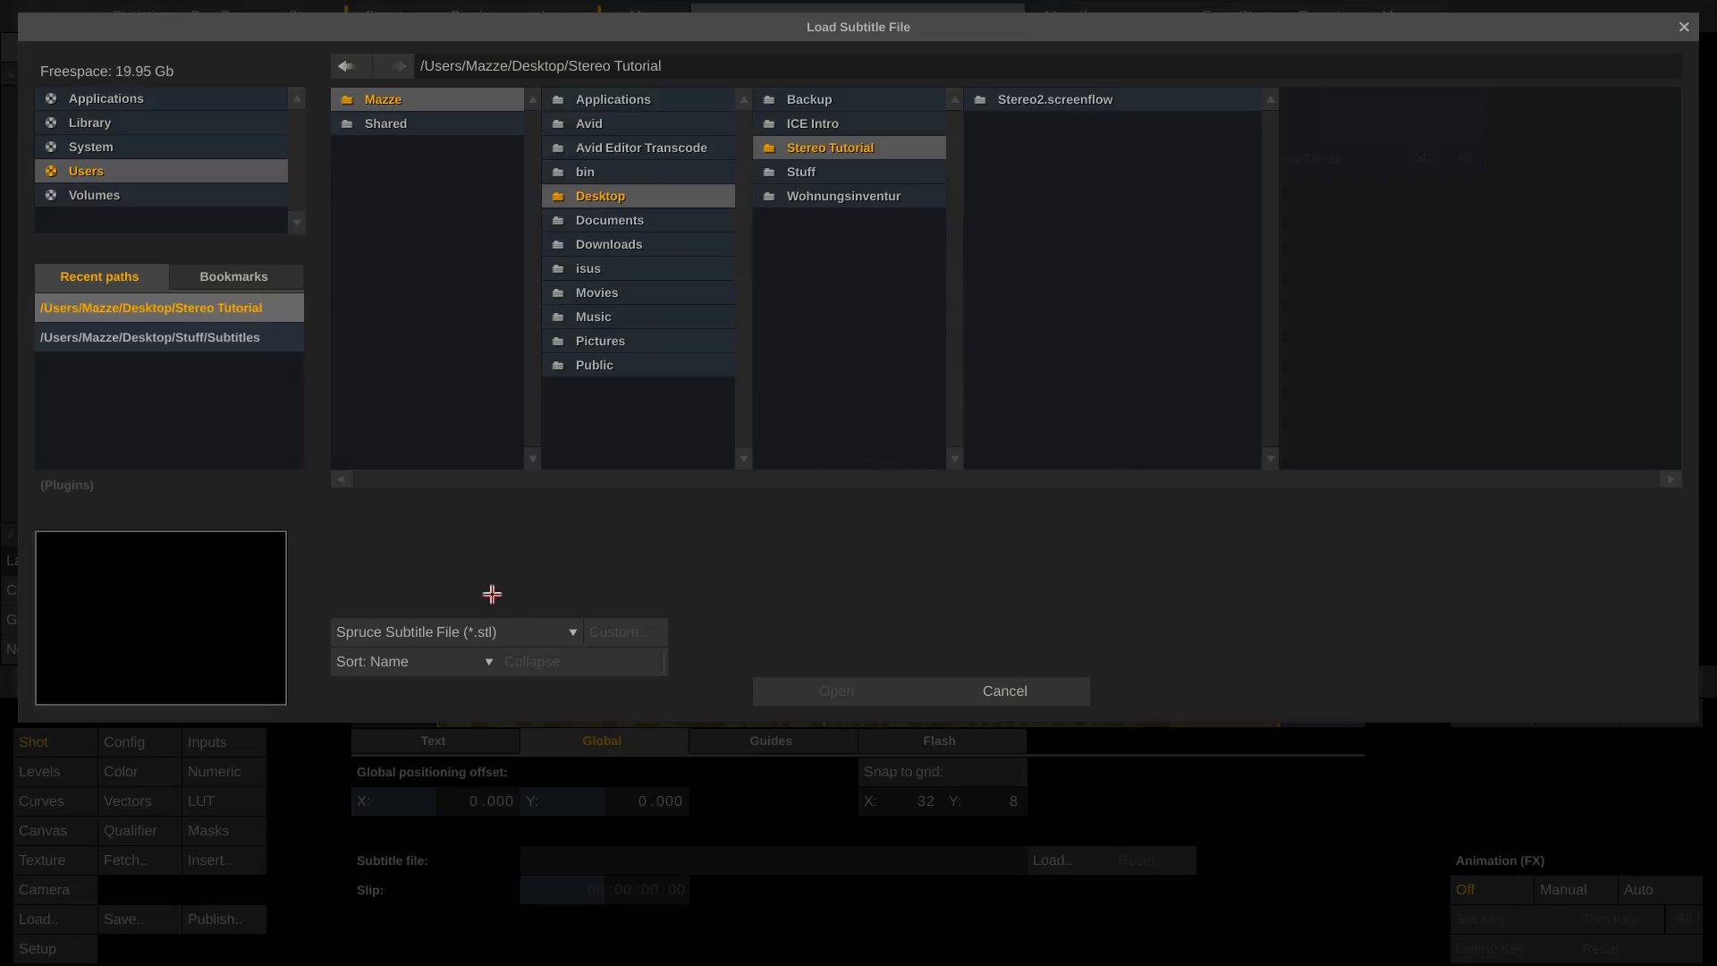
pyautogui.click(503, 635)
pyautogui.click(515, 655)
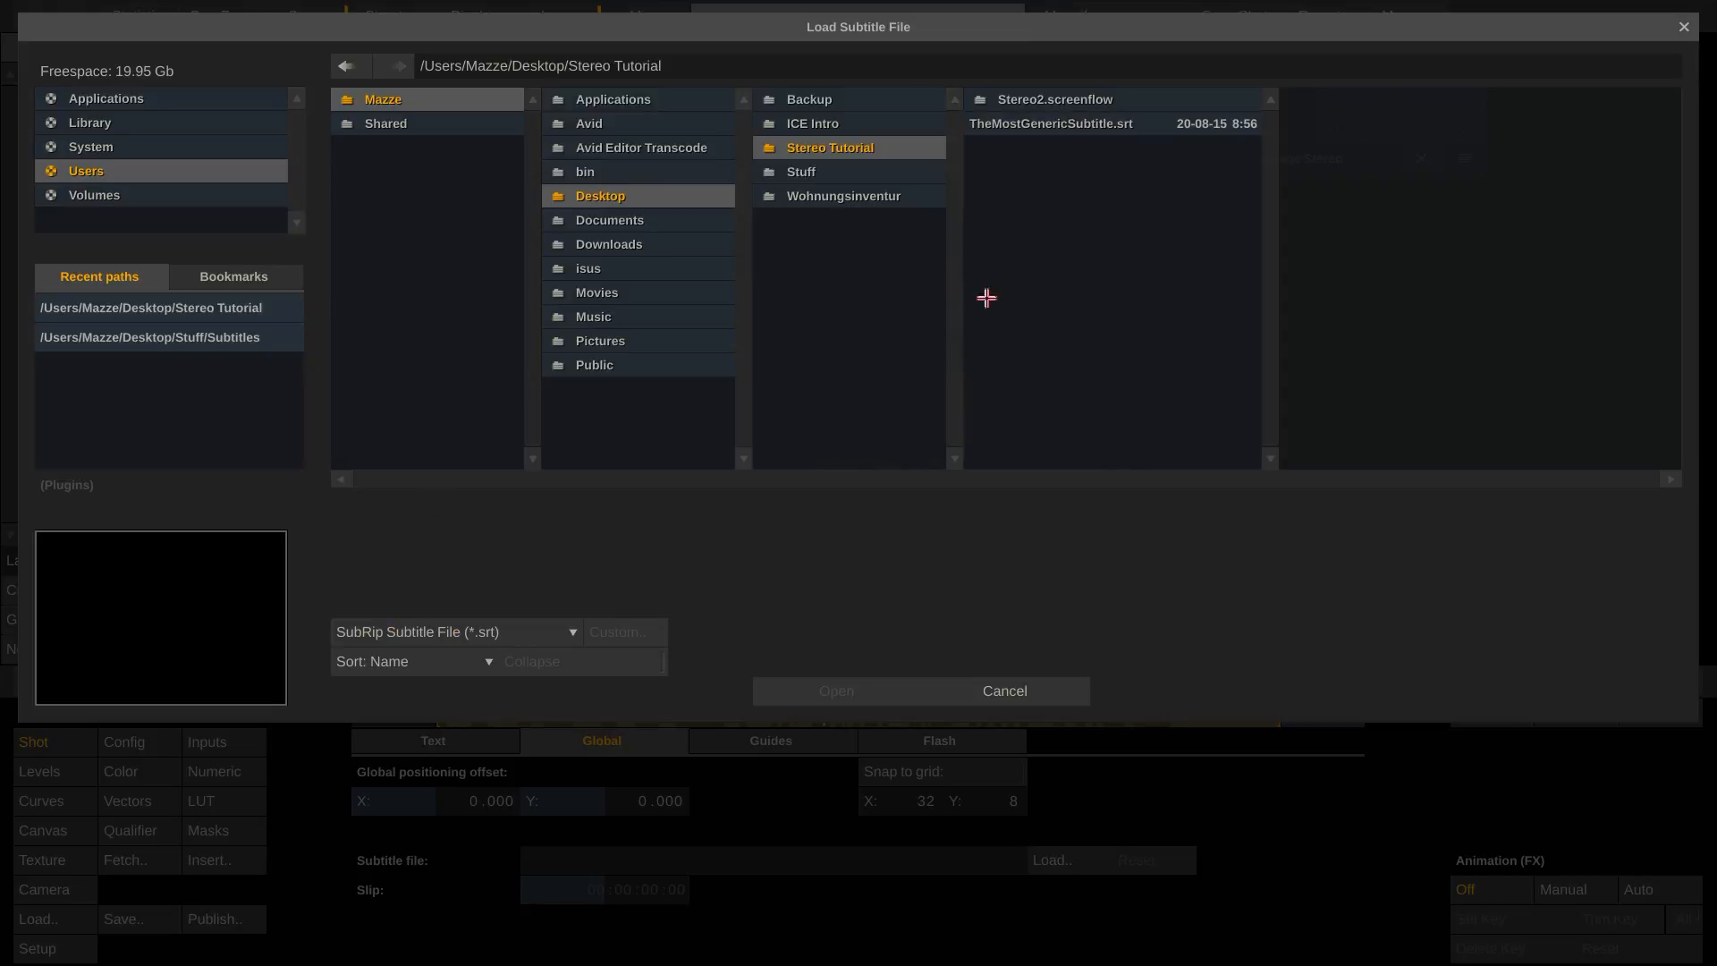
pyautogui.doubleClick(1113, 123)
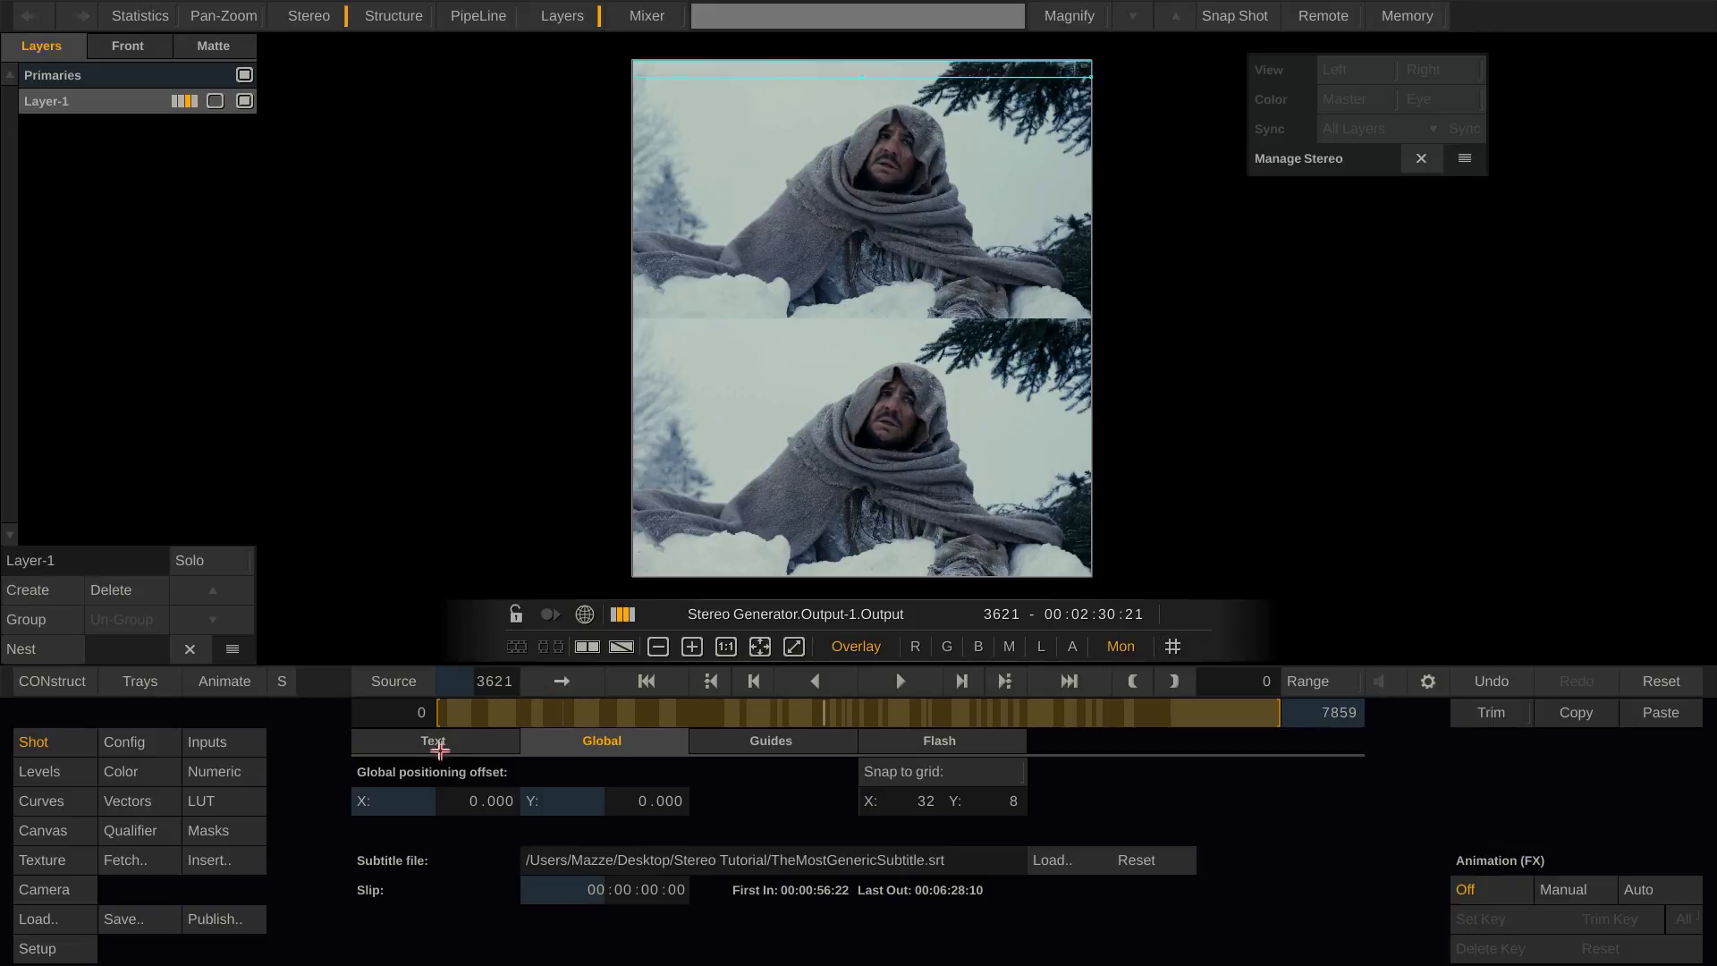
# - Add a centred #subtitle text item to the burn-in for the upper eye and set its Y position to 835
pyautogui.click(433, 742)
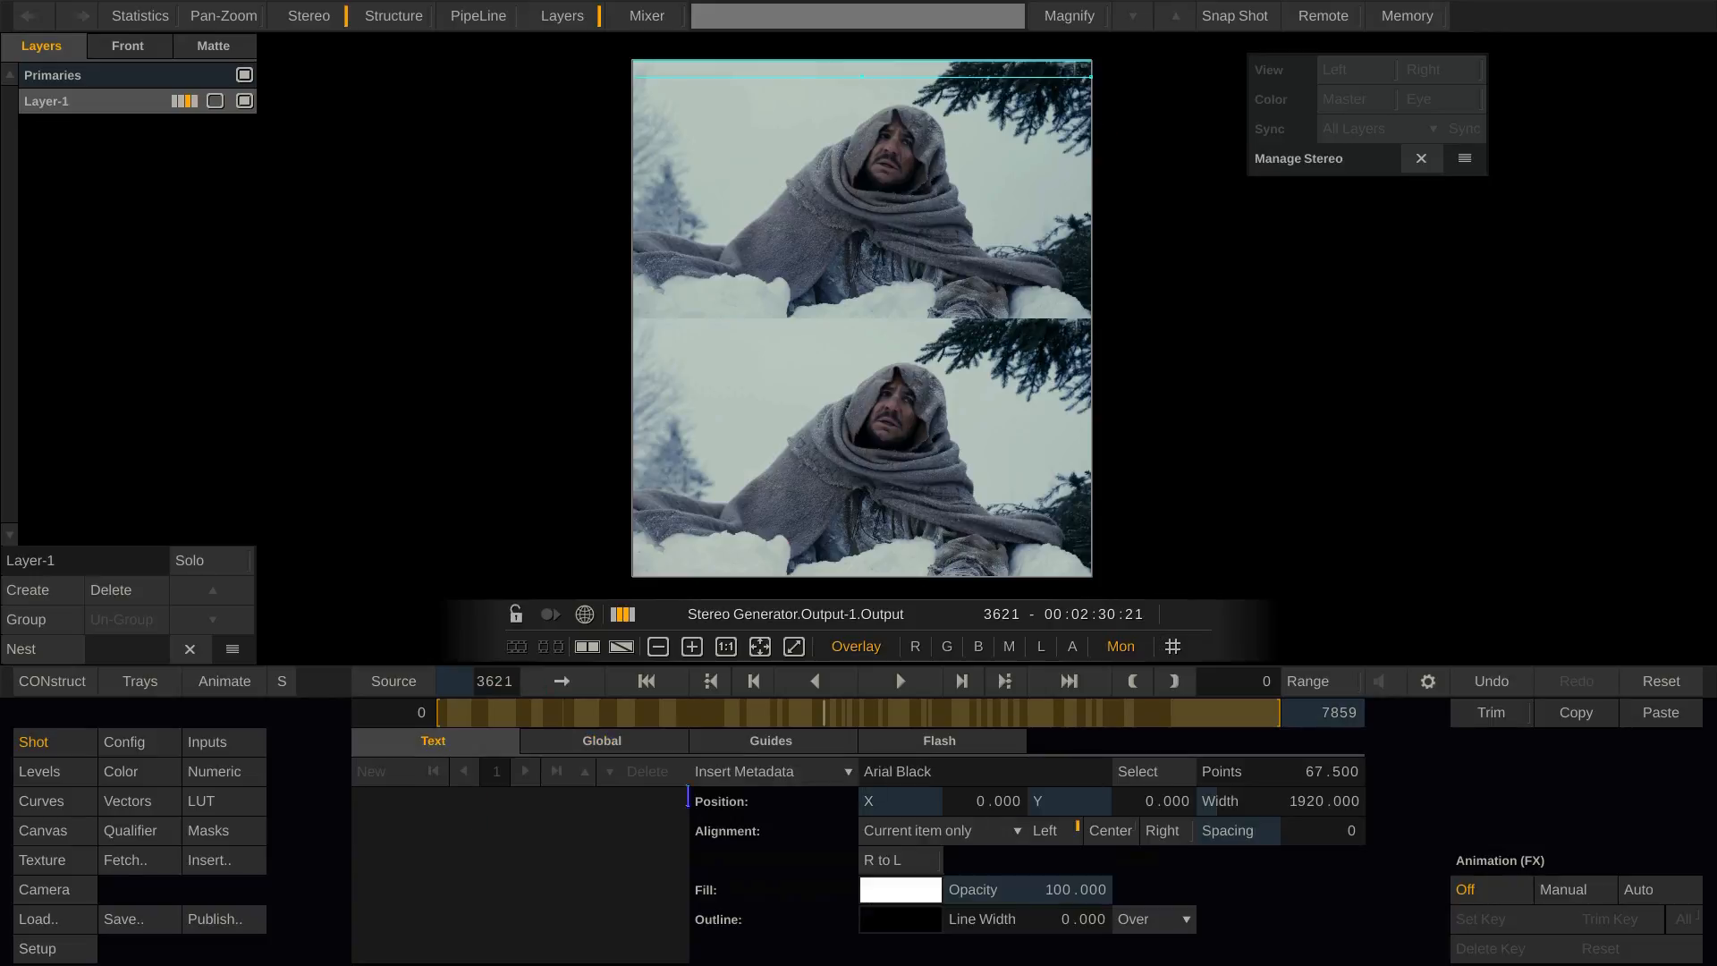
pyautogui.click(1107, 830)
pyautogui.write('#')
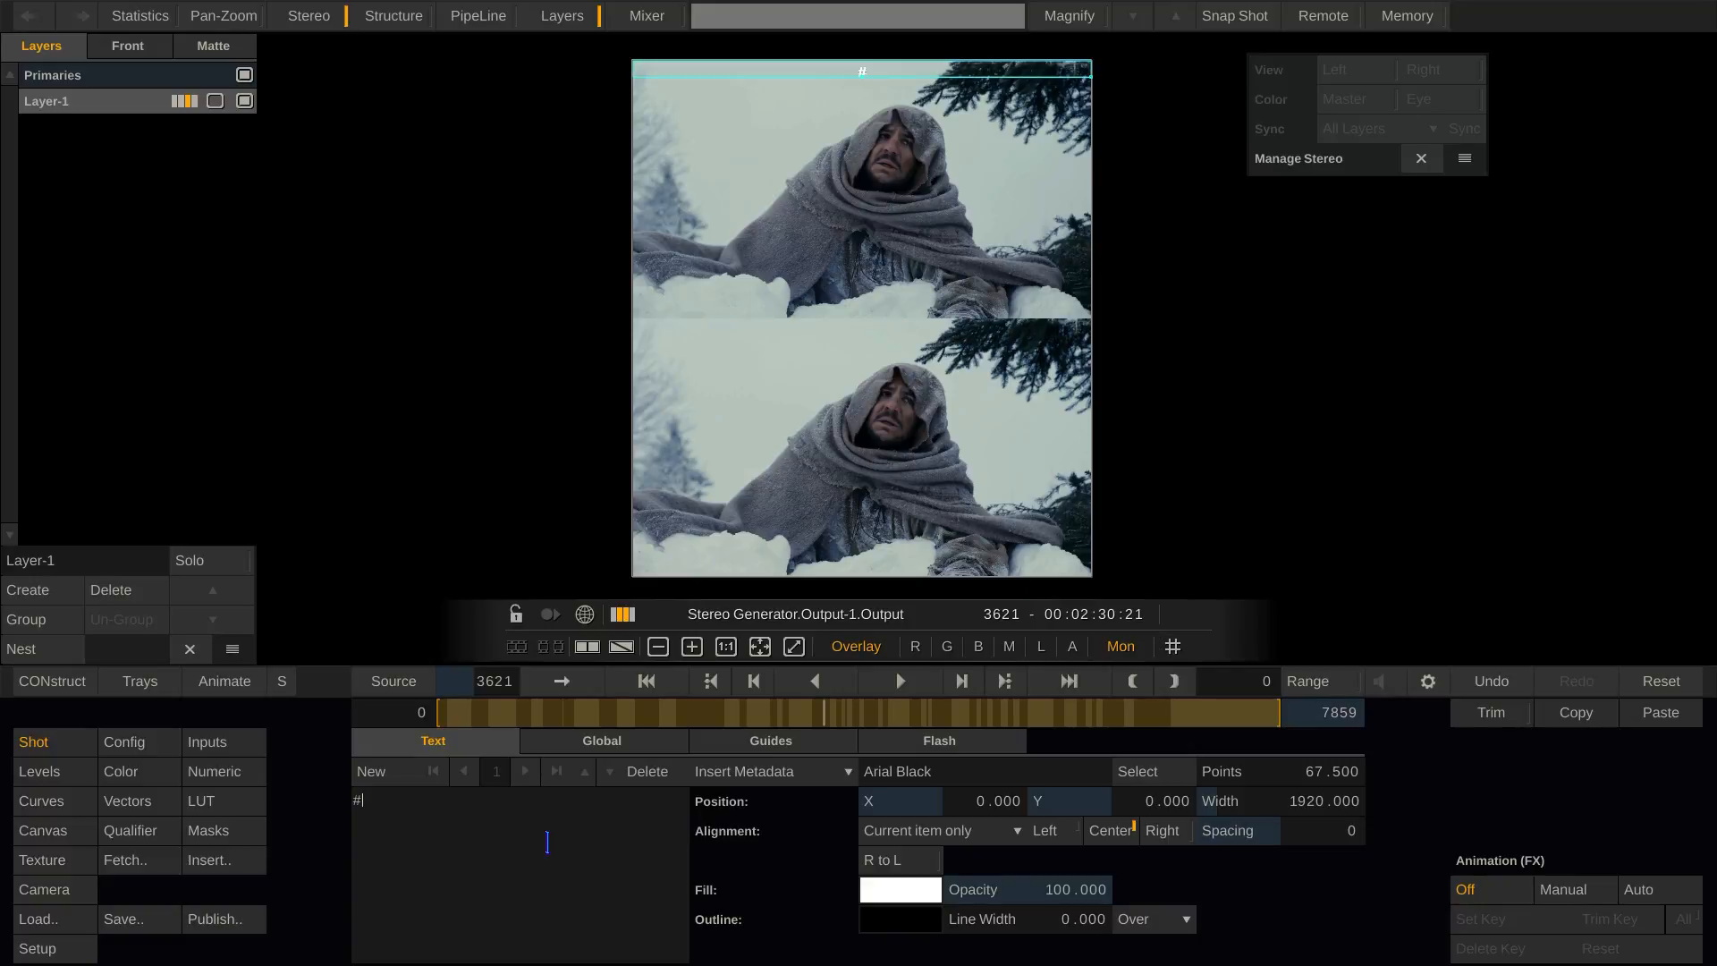
pyautogui.write('subtitle')
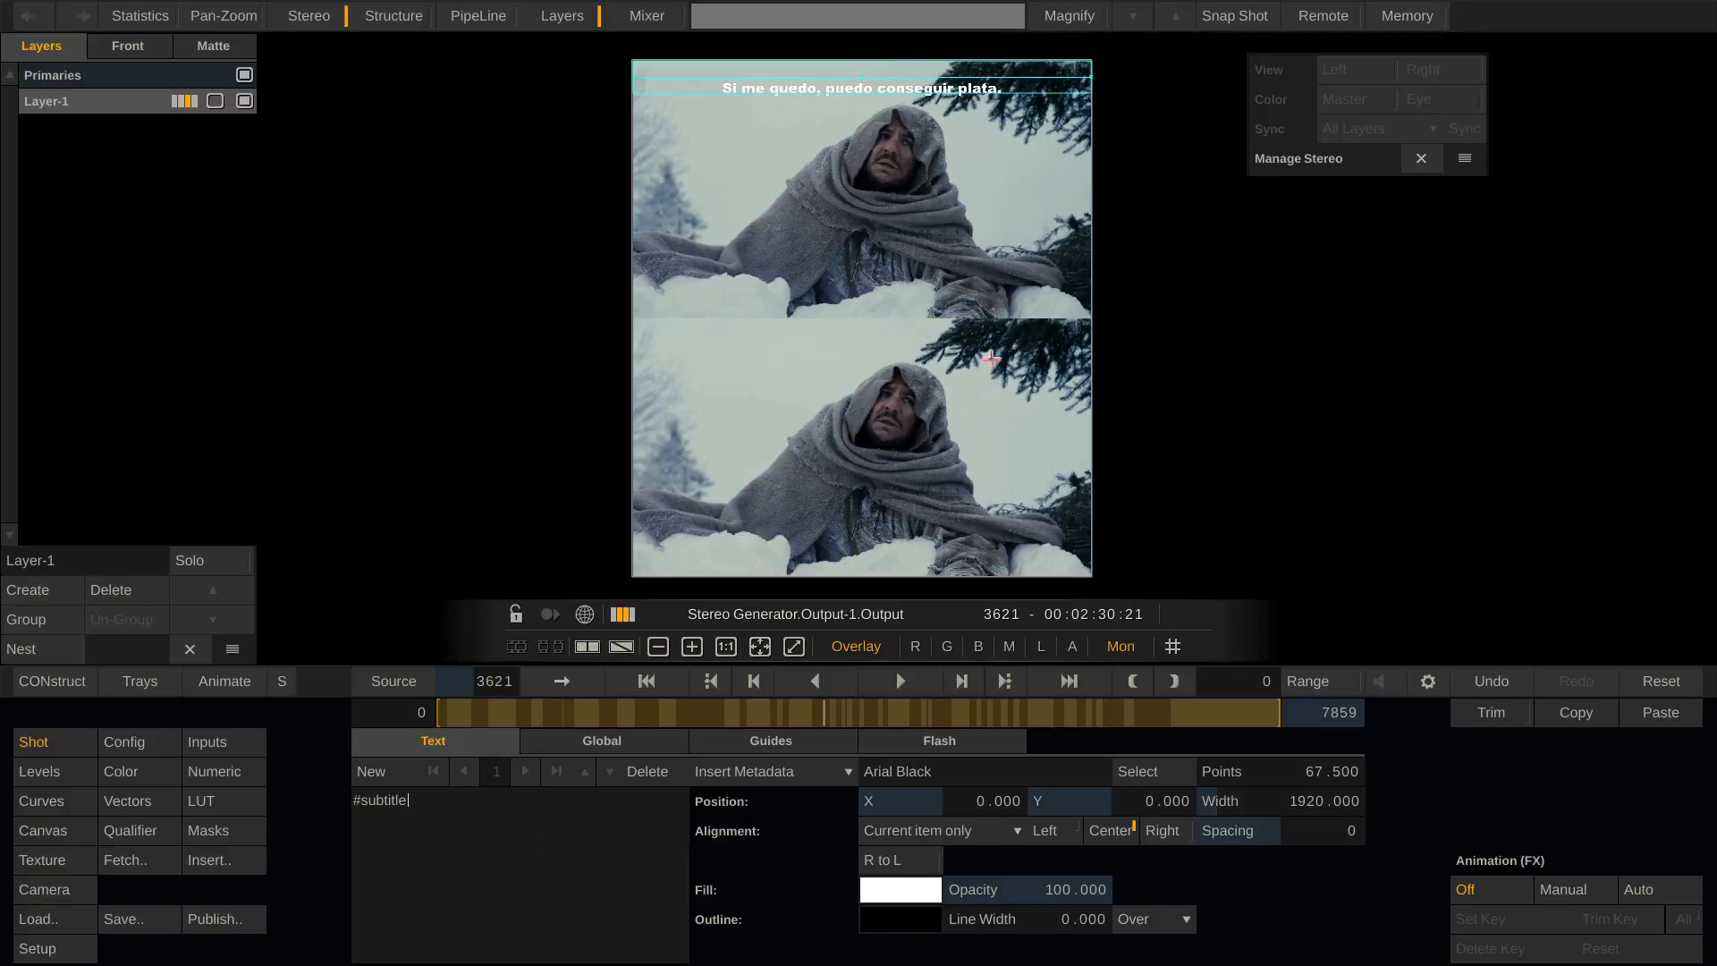
pyautogui.moveTo(1156, 800); pyautogui.dragTo(1186, 845)
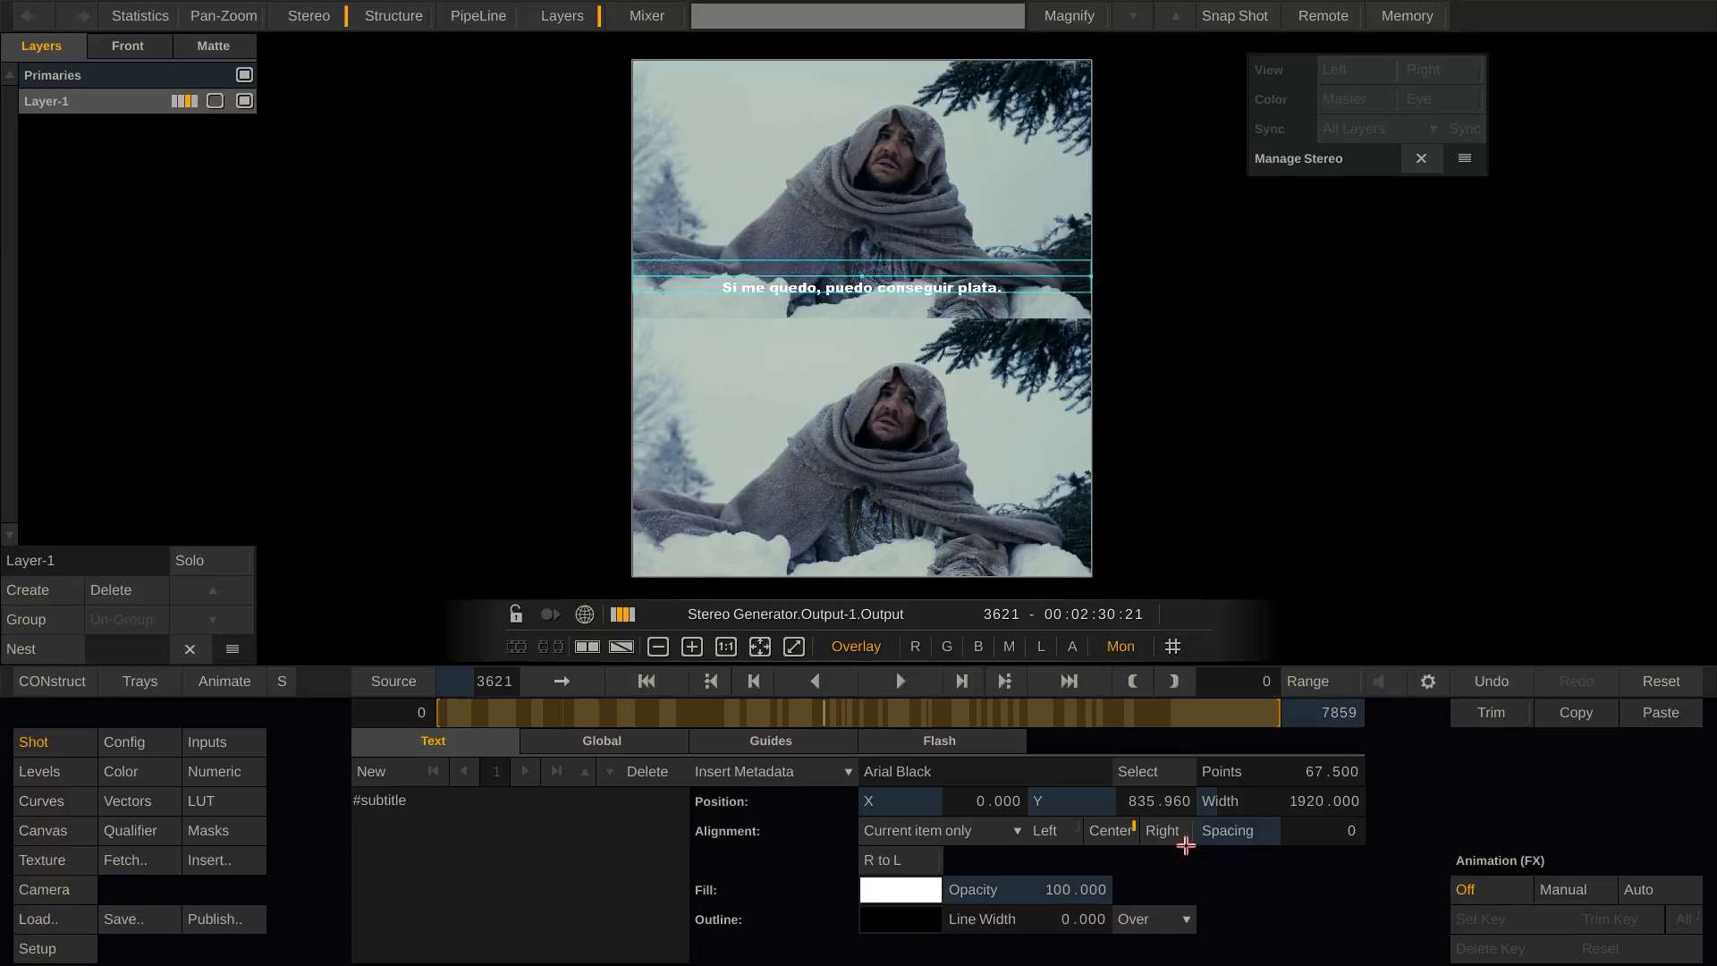
pyautogui.click(1176, 802)
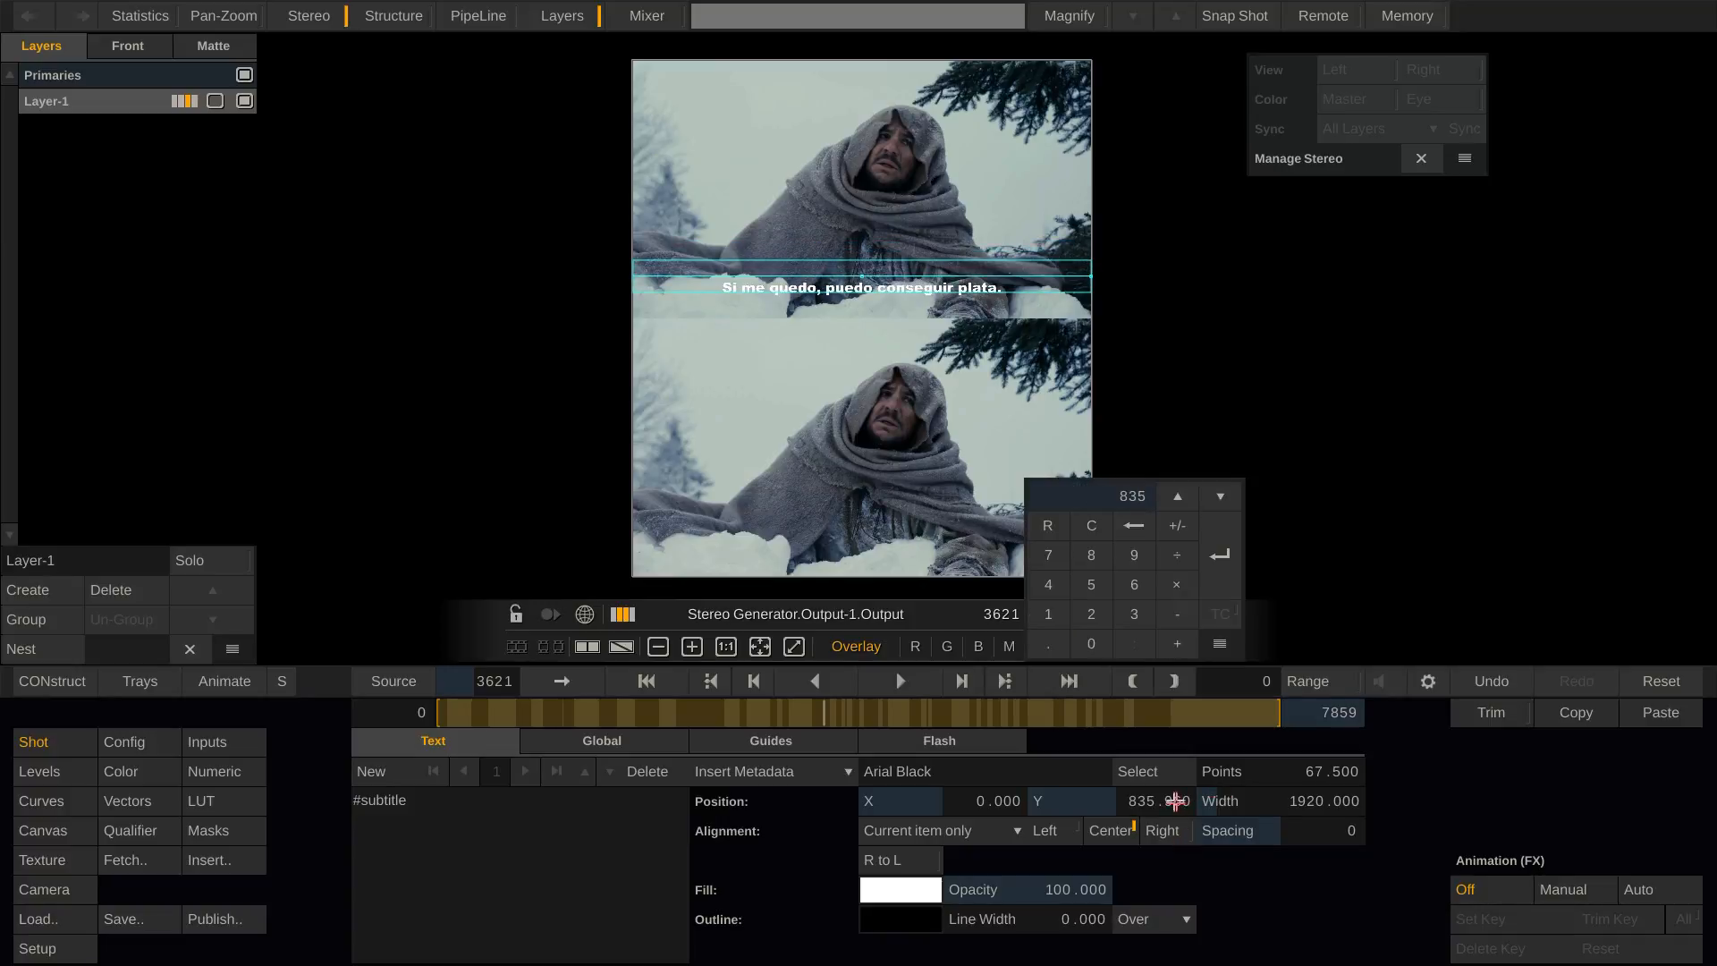
pyautogui.press('Return')
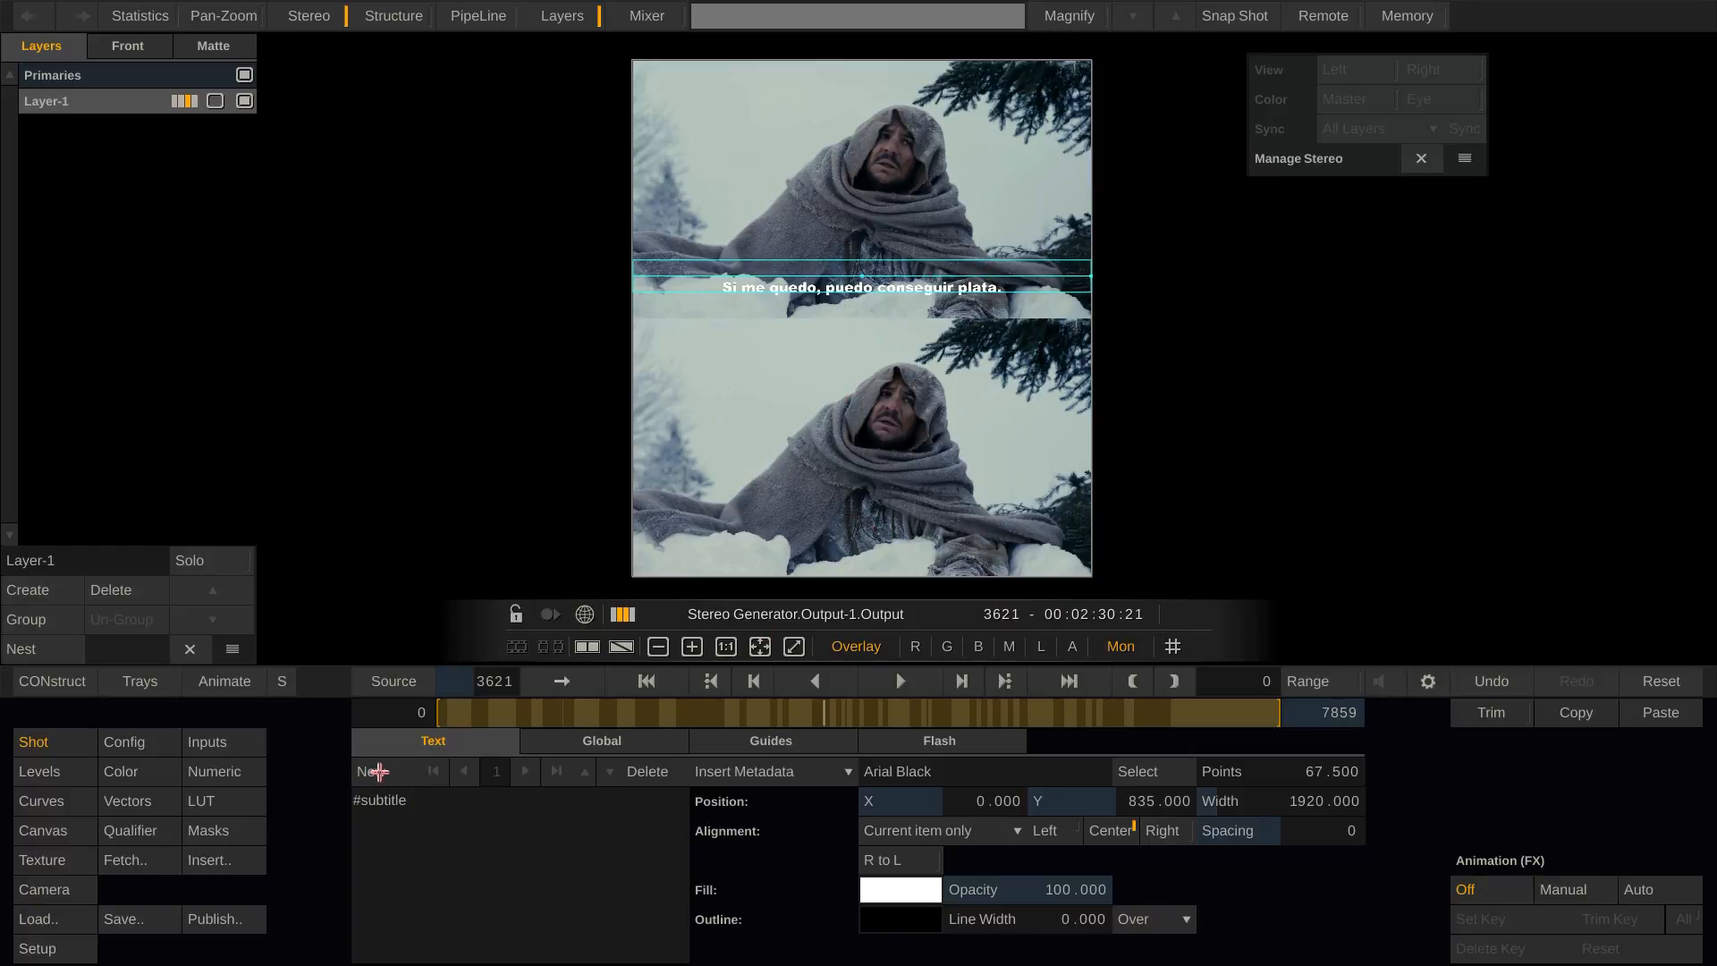
# - Add a second #subtitle text item for the lower eye and set its Y position to 835+1080, giving 1915
pyautogui.click(371, 771)
pyautogui.write('#')
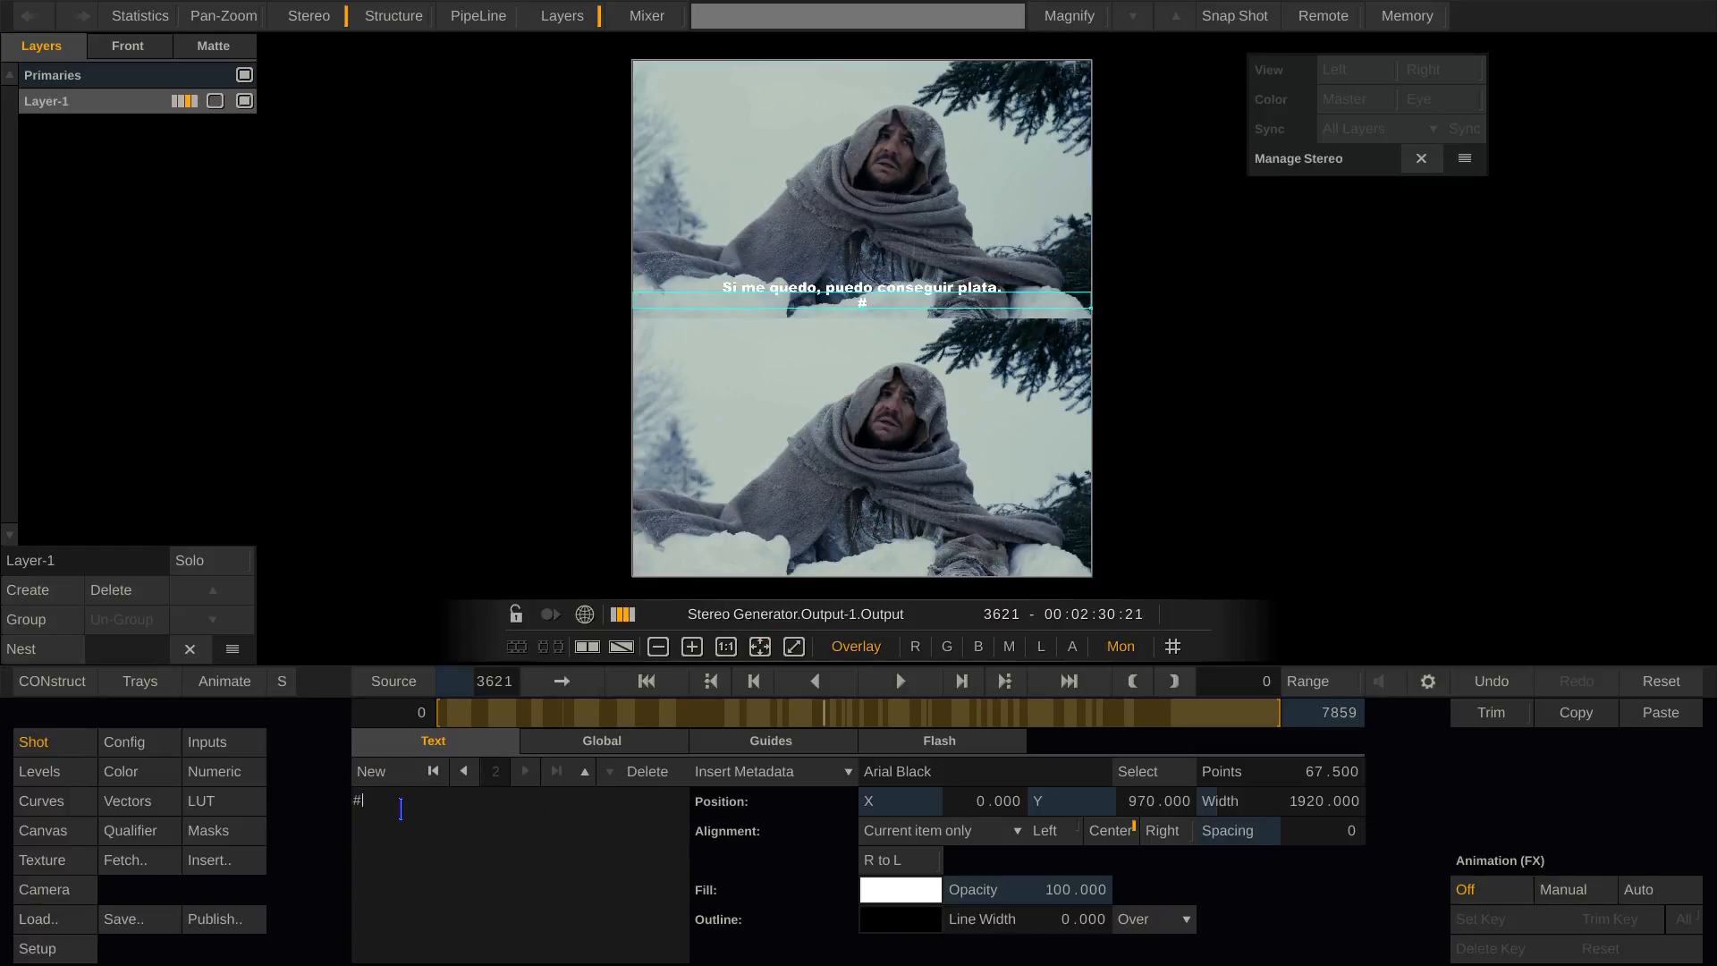
pyautogui.write('subtitle')
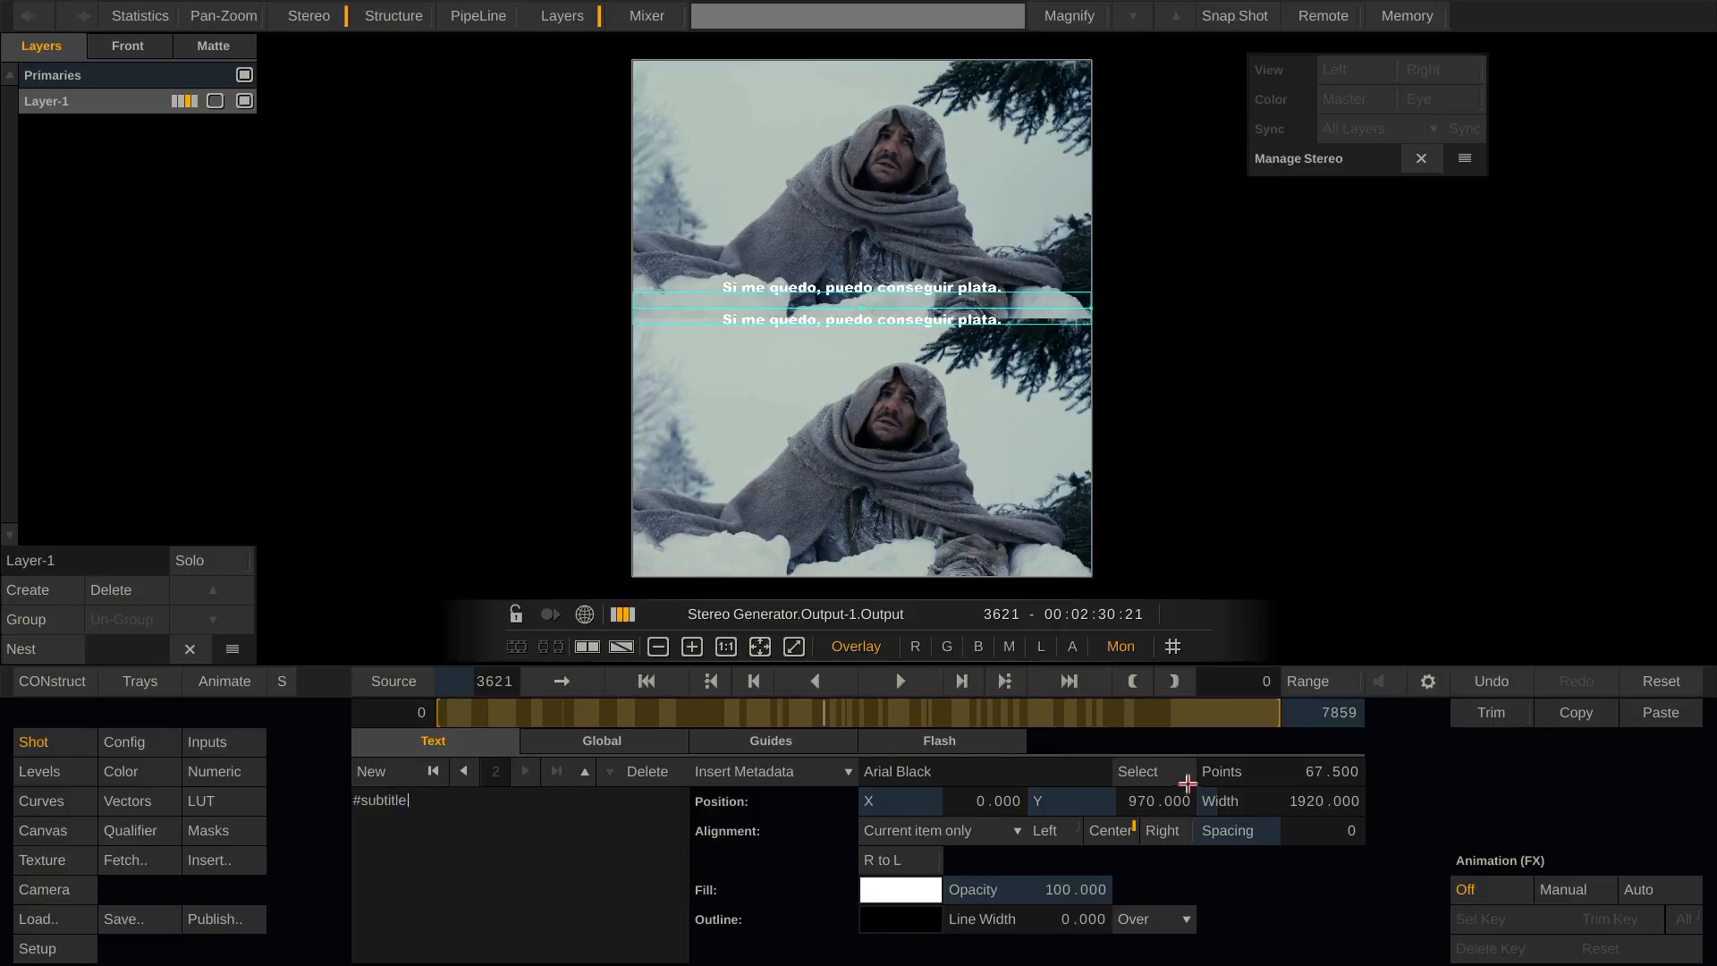
pyautogui.click(1149, 801)
pyautogui.write('8')
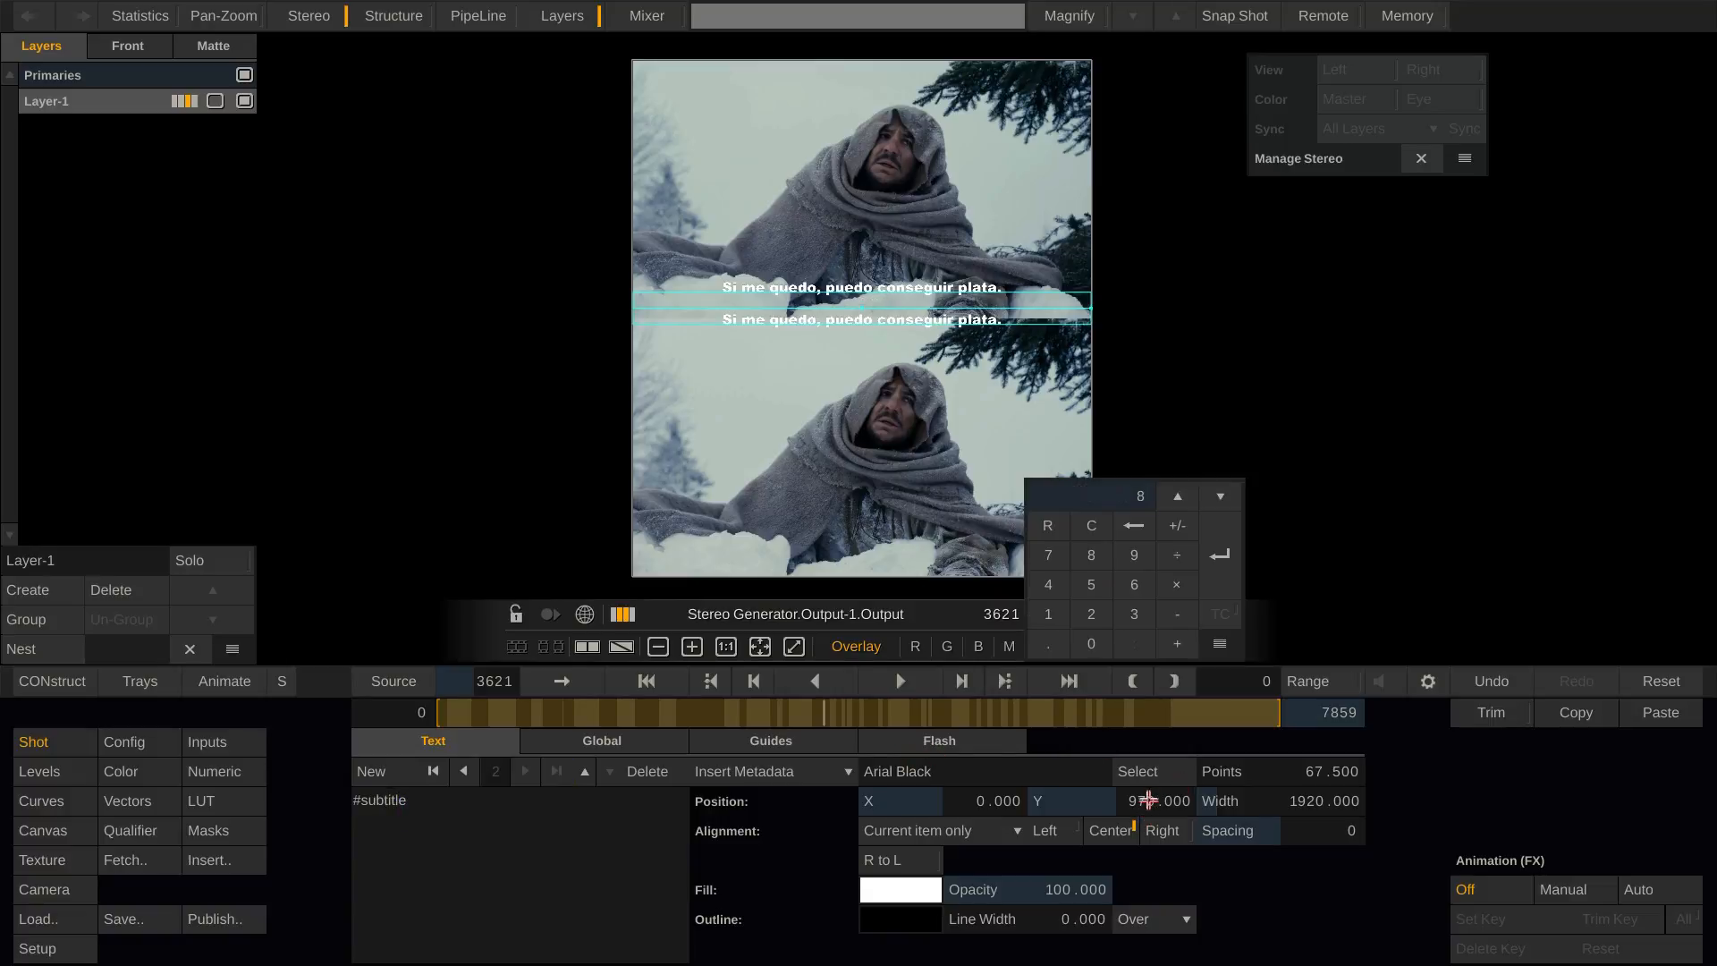
pyautogui.write('35+1080')
pyautogui.press('Return')
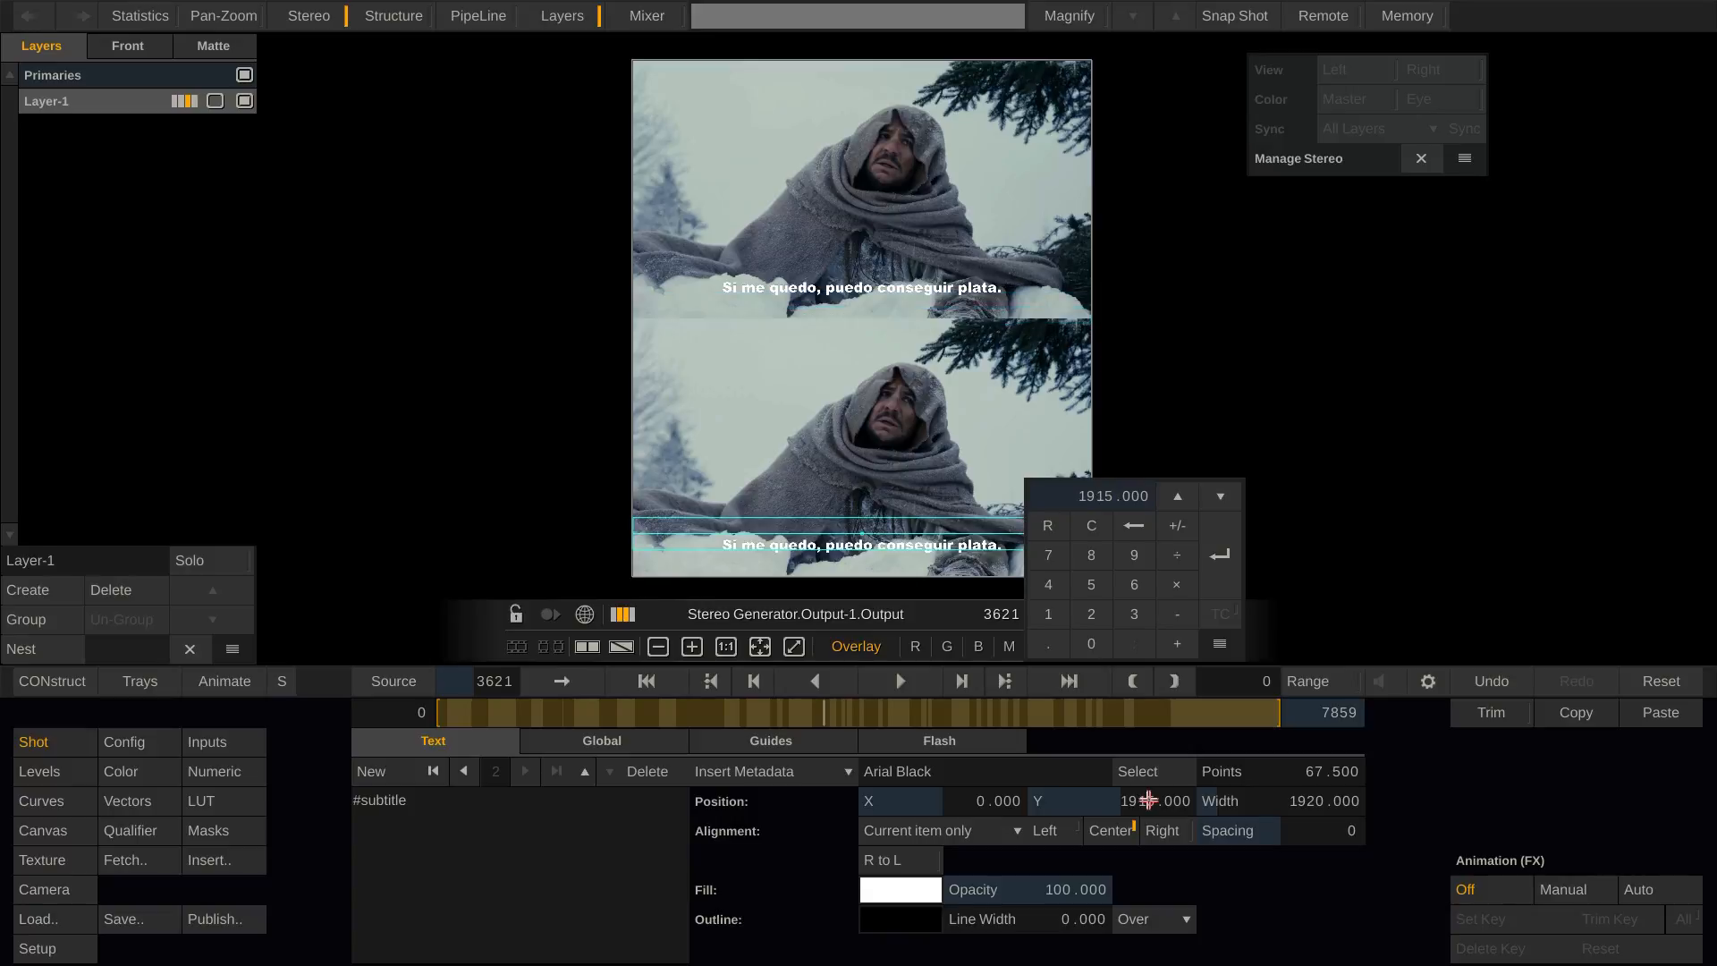
pyautogui.press('Return')
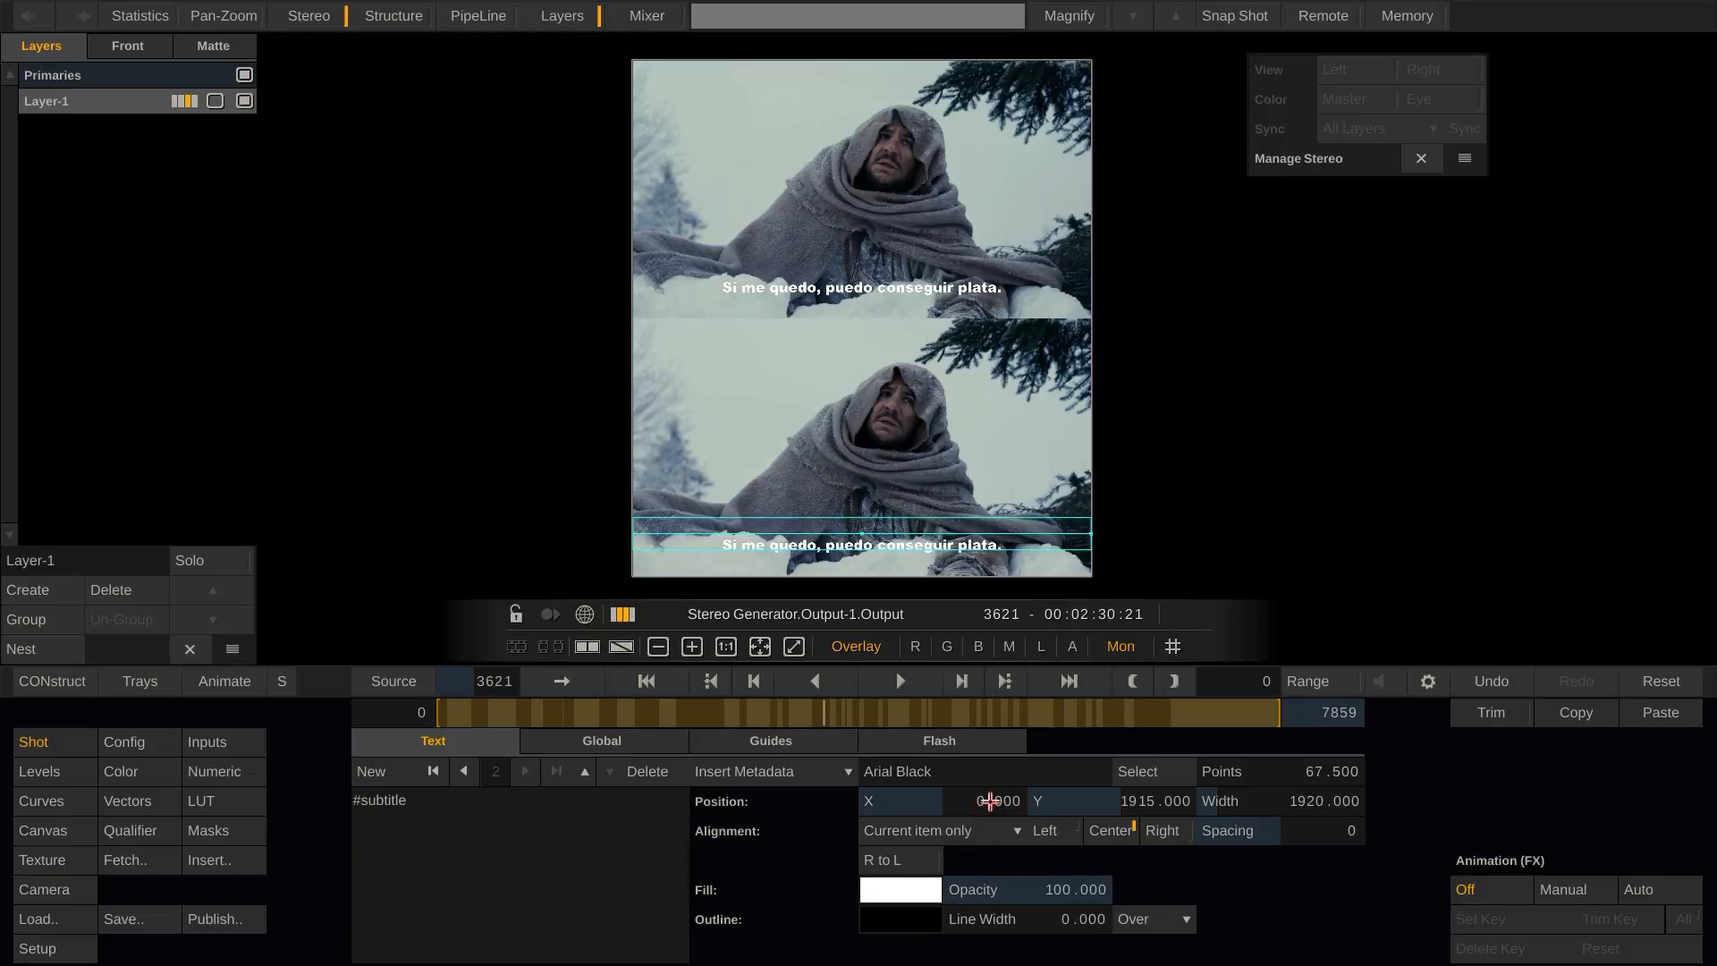
# - Set the lower-eye subtitle's X position to 8 and the upper-eye subtitle's X position to -8
pyautogui.click(989, 800)
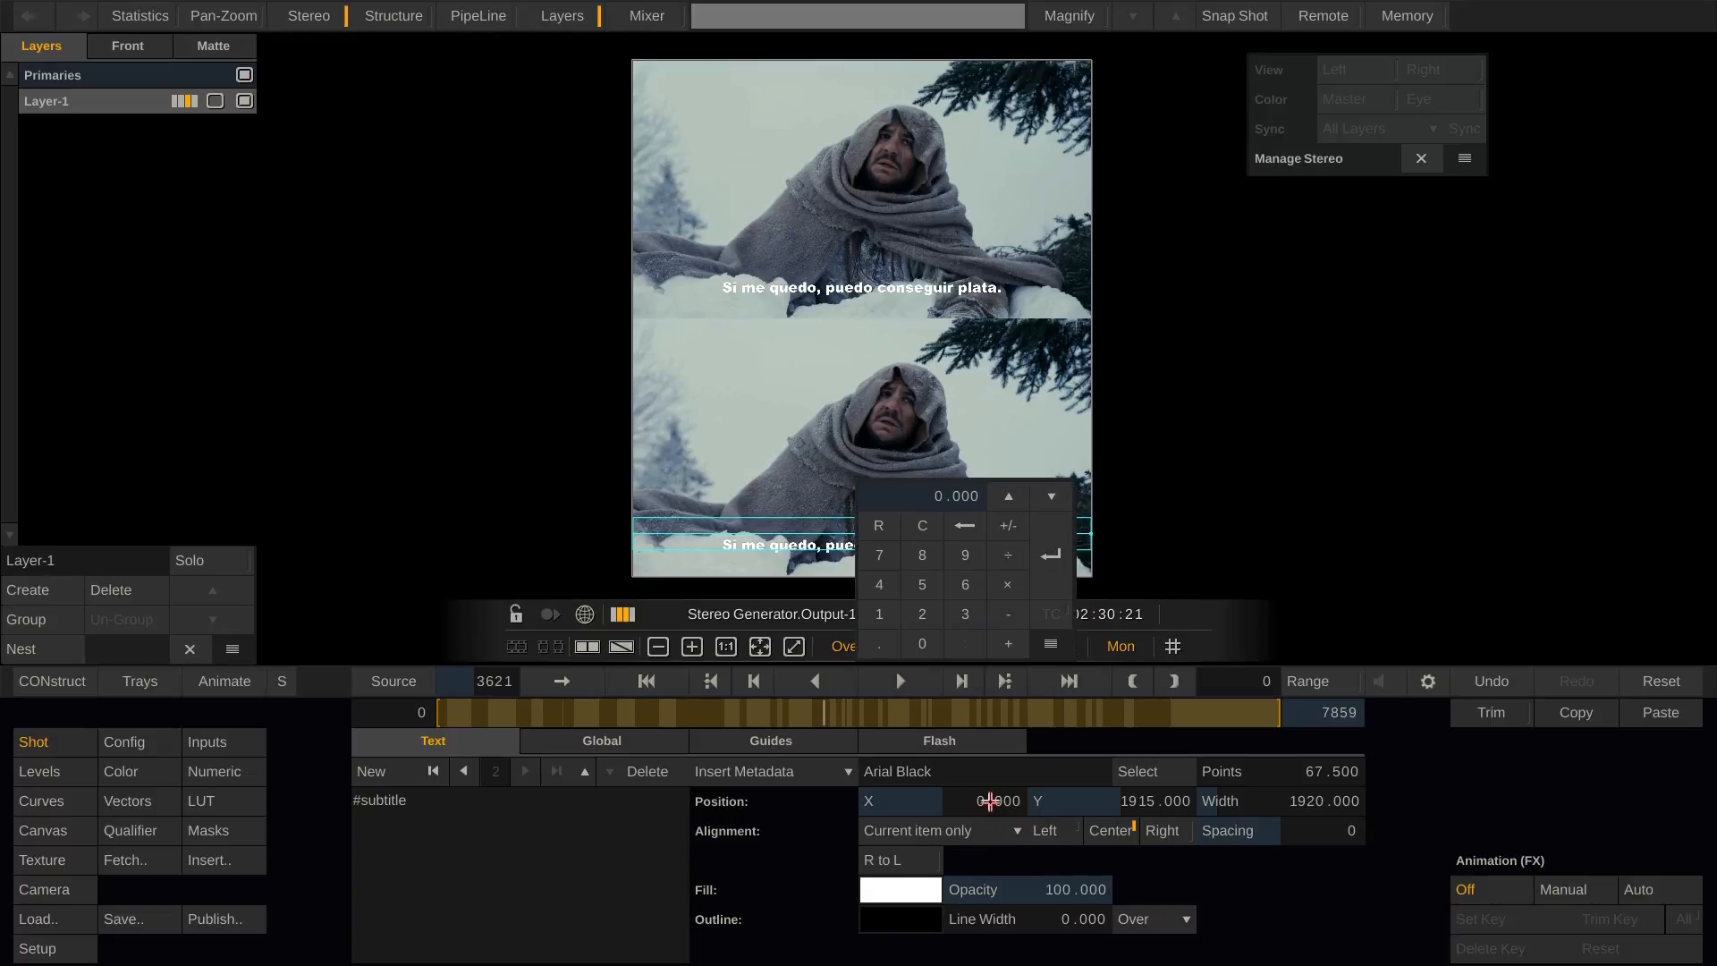
pyautogui.press('Return')
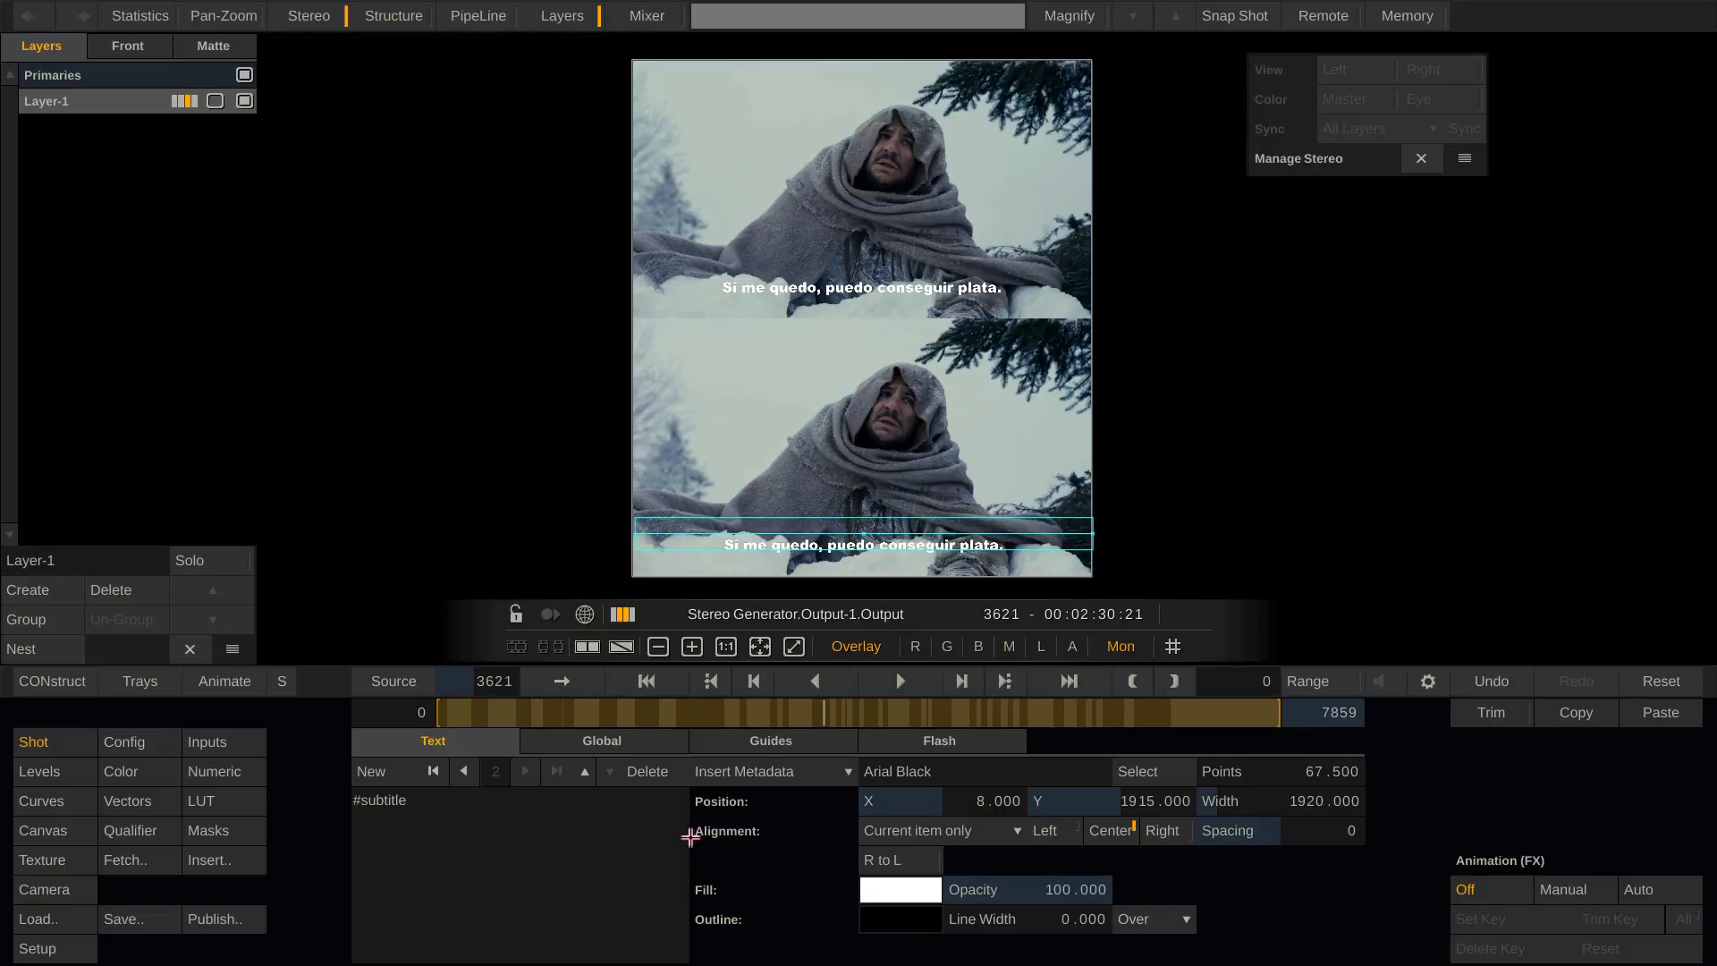
pyautogui.click(466, 773)
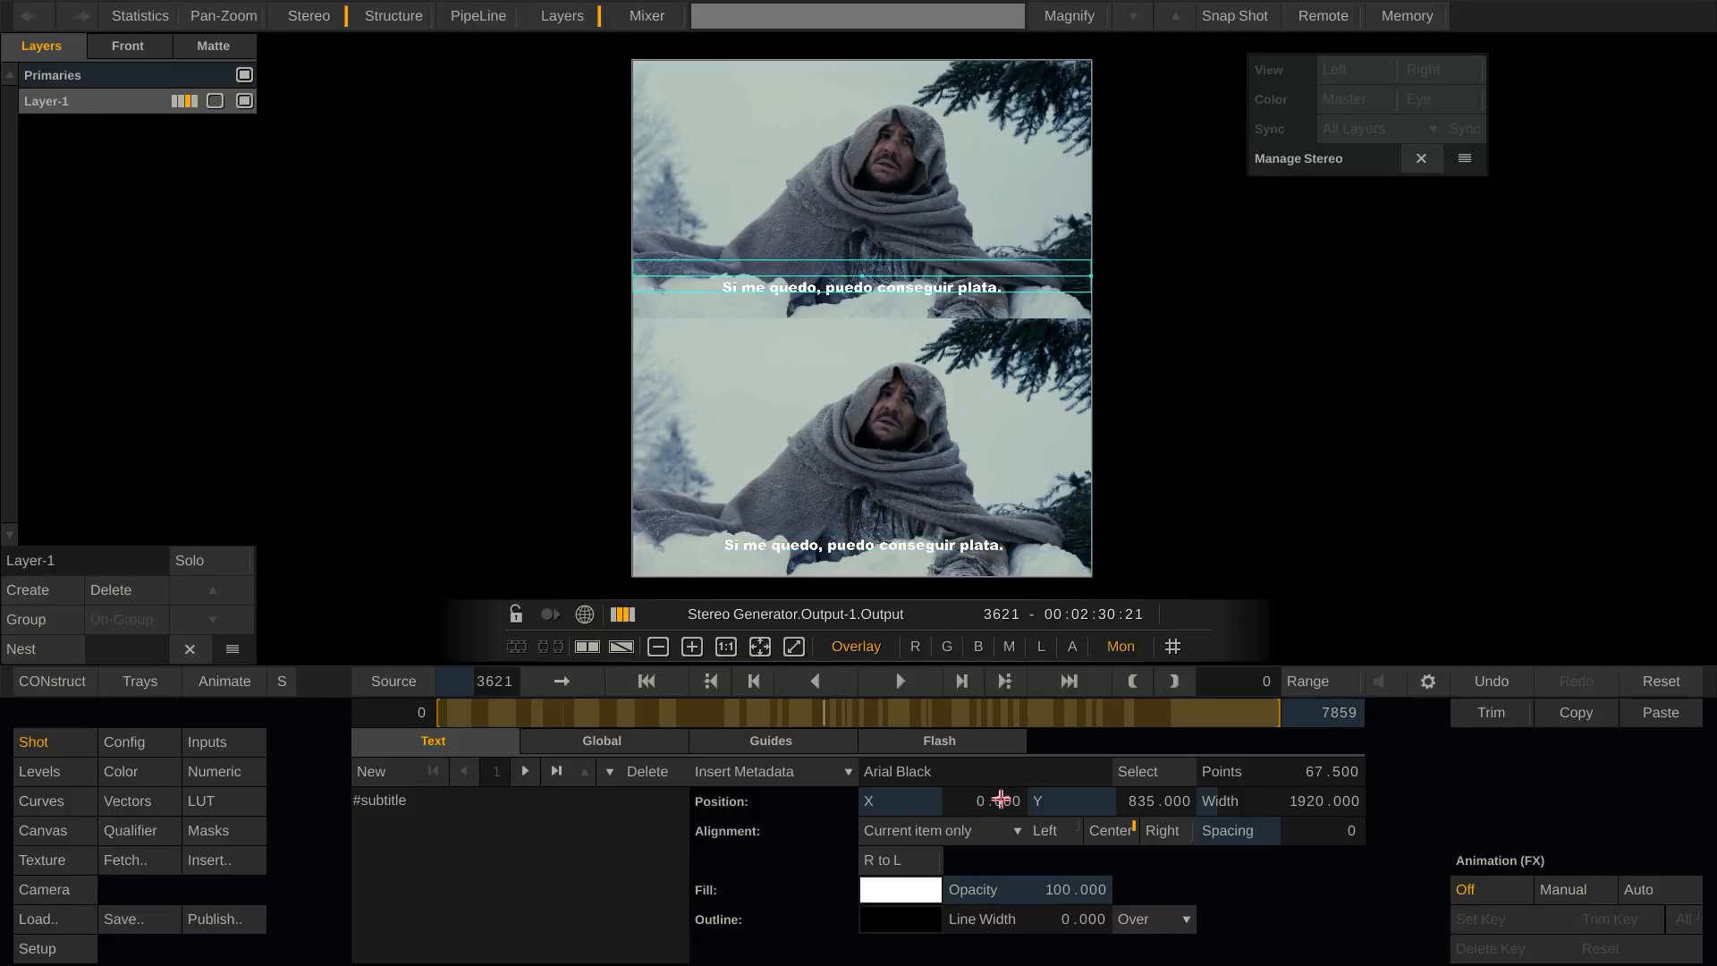
pyautogui.click(1001, 799)
pyautogui.click(922, 555)
pyautogui.click(1009, 527)
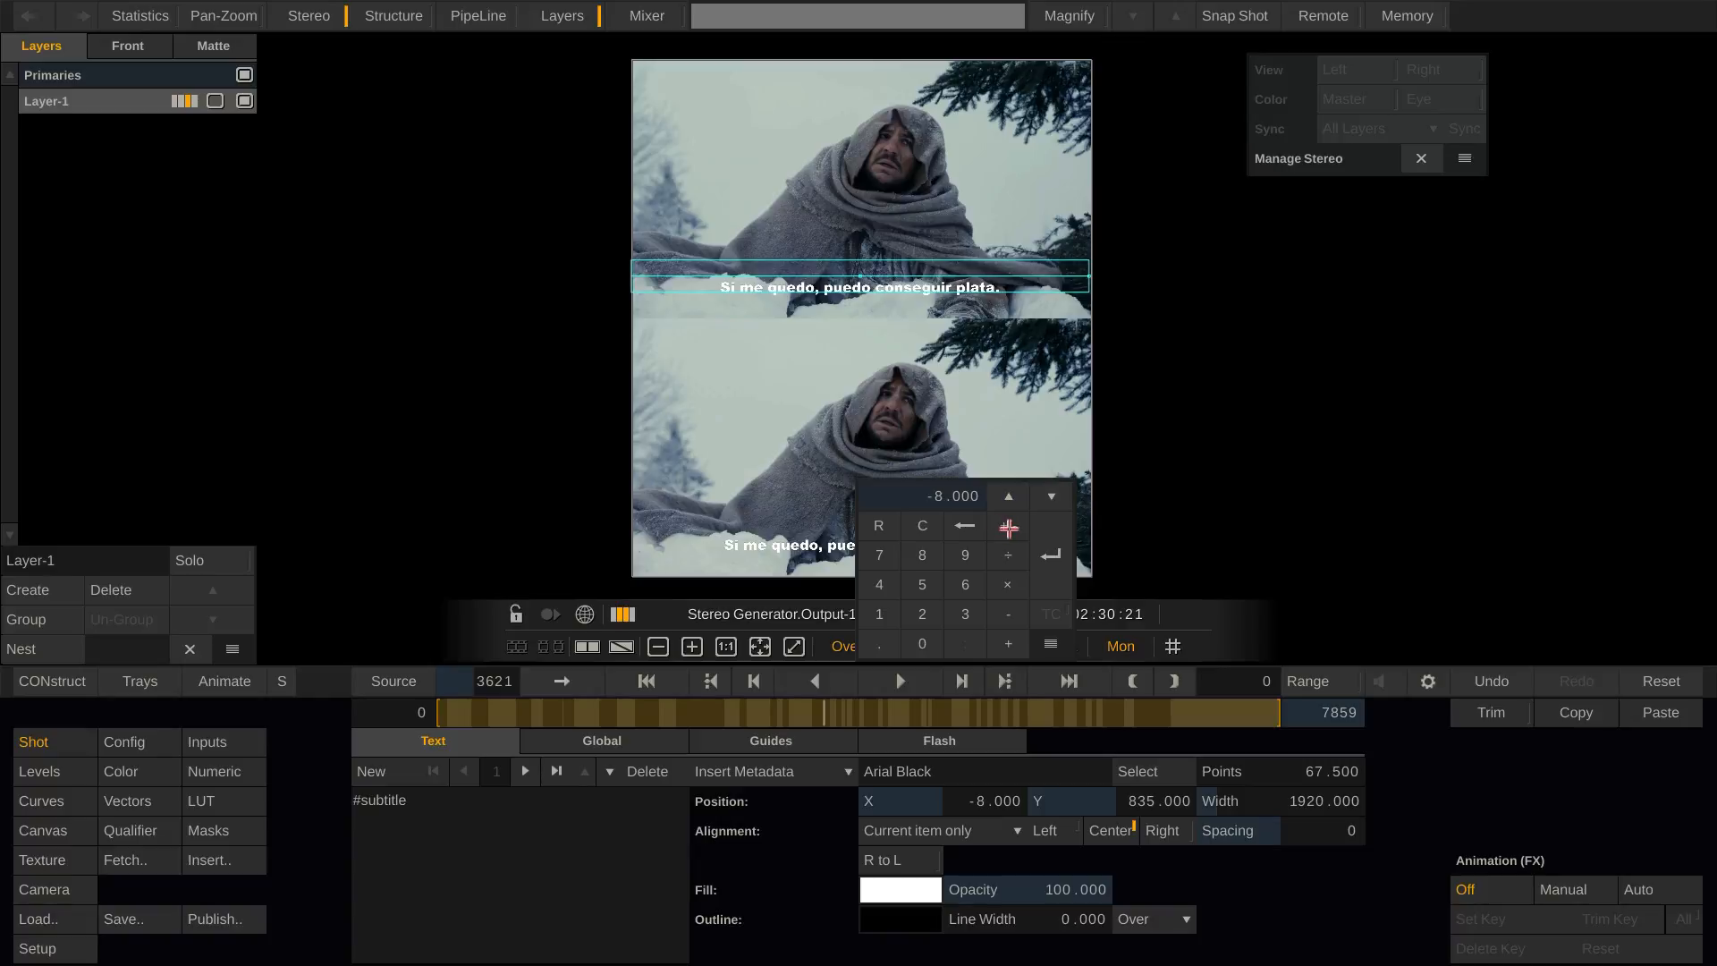
pyautogui.click(1056, 561)
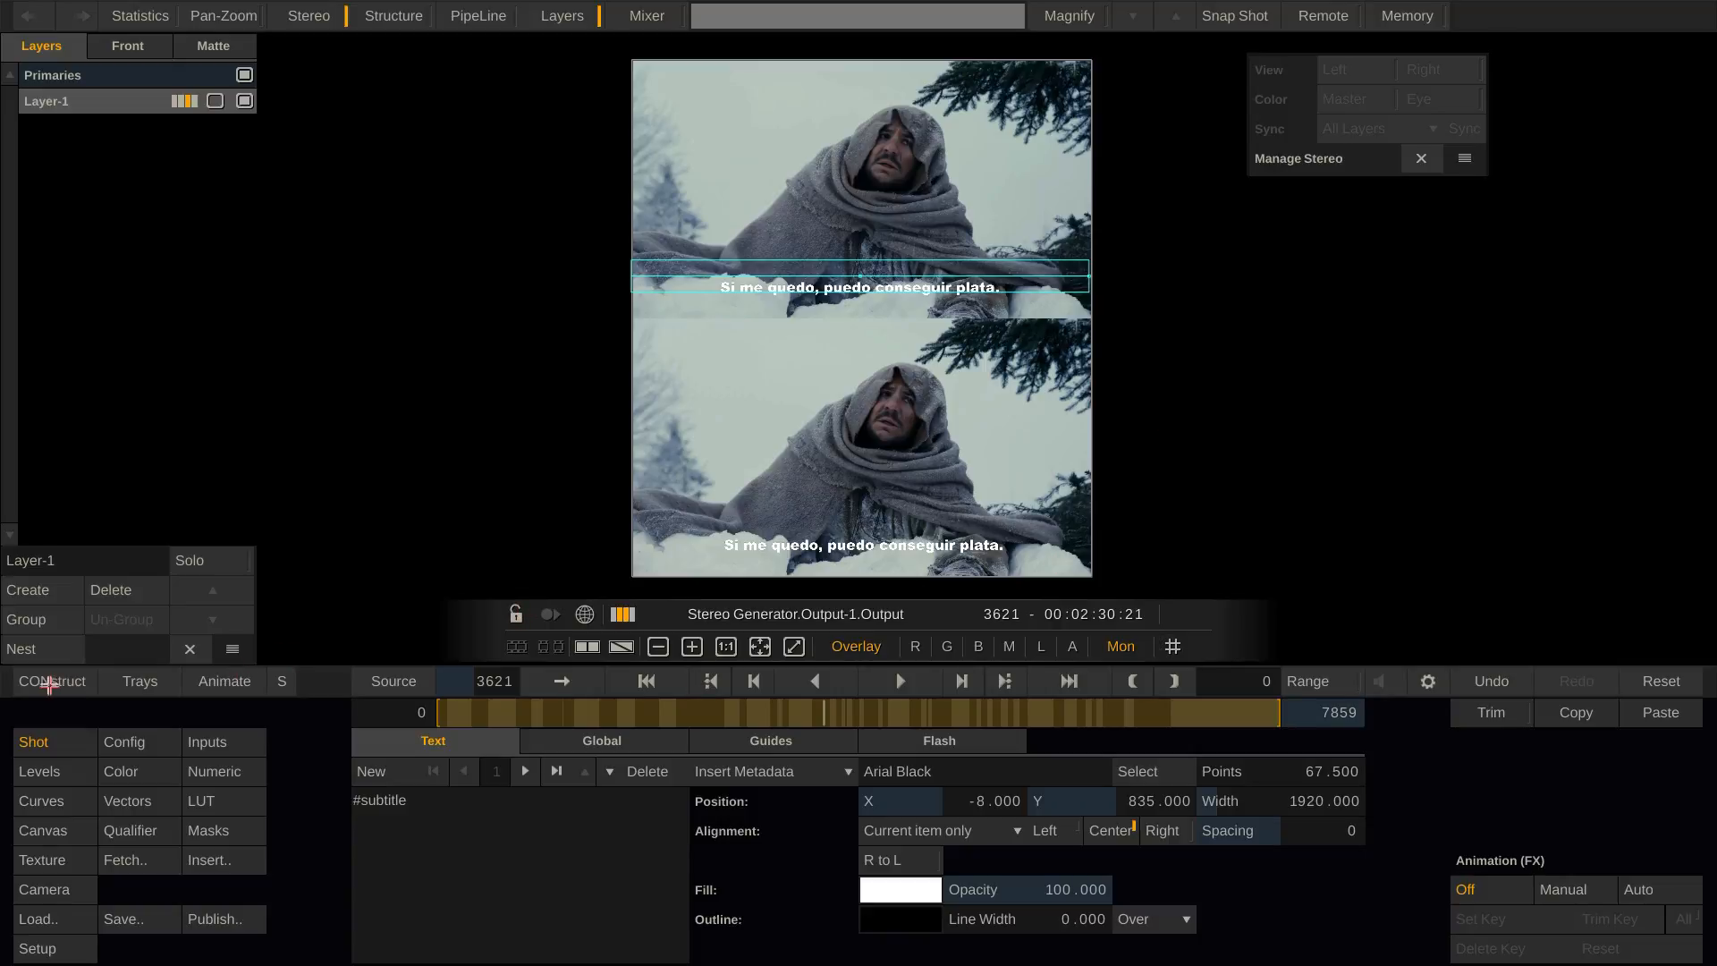
# - Add an MP4 (H.264) Encoder output after the subtitled over/under Image Files output in the construct, and return to the timeline
pyautogui.click(45, 684)
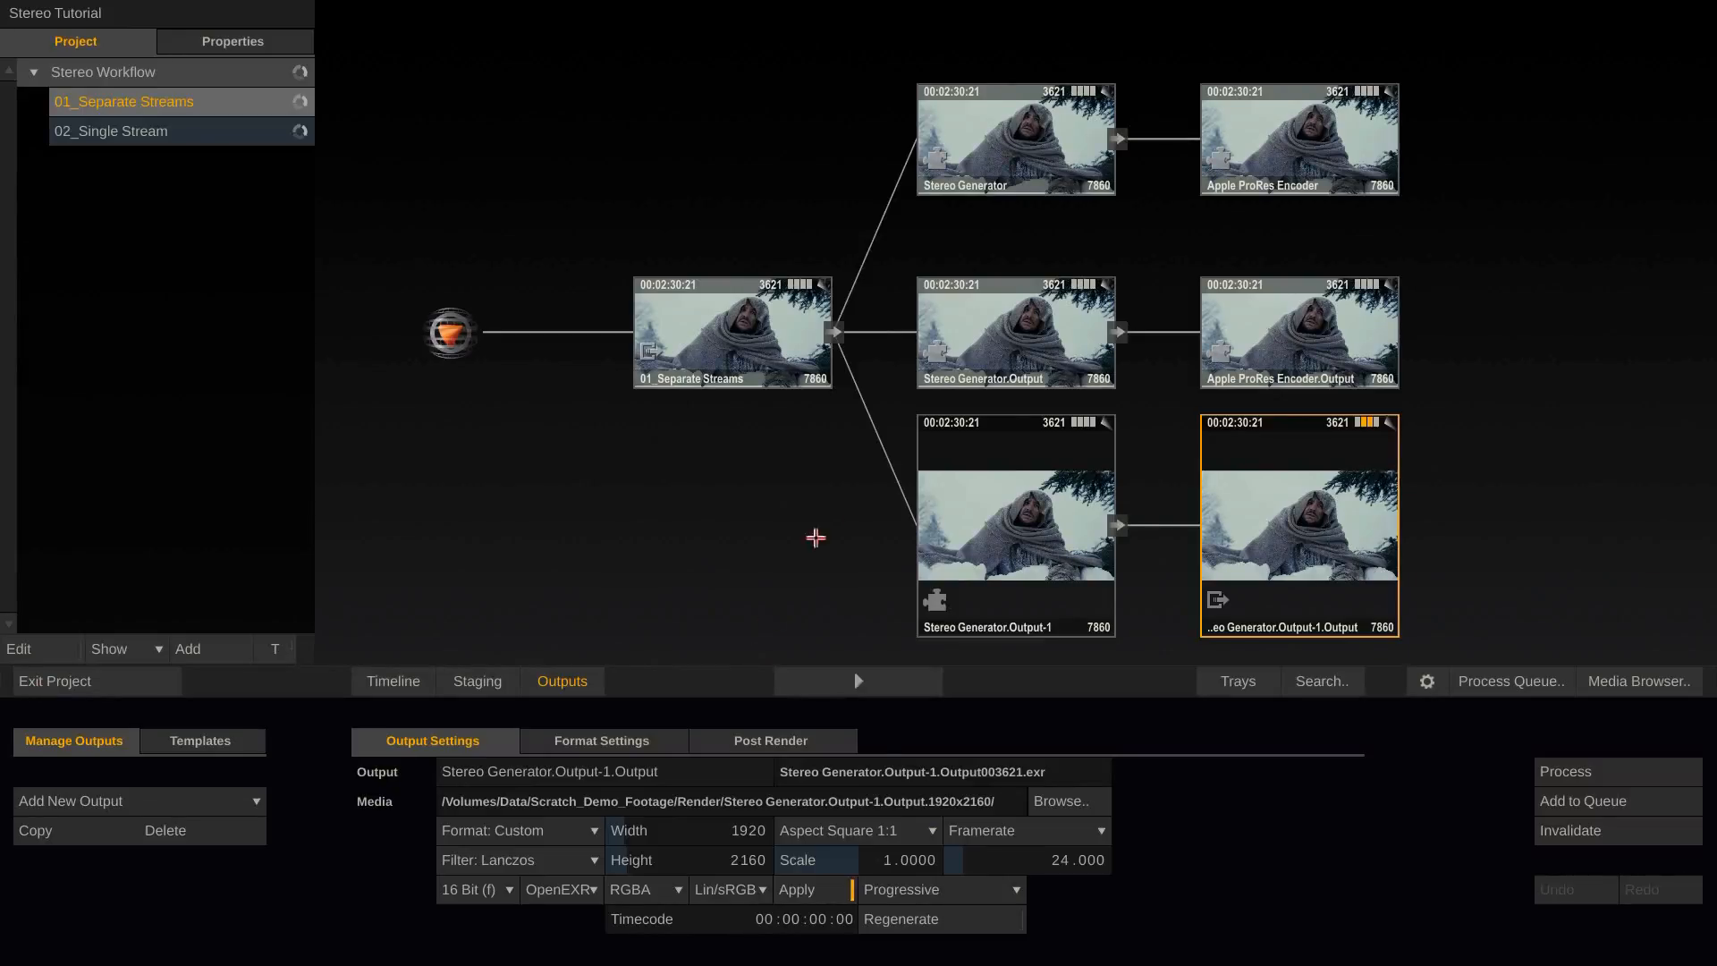
pyautogui.click(230, 798)
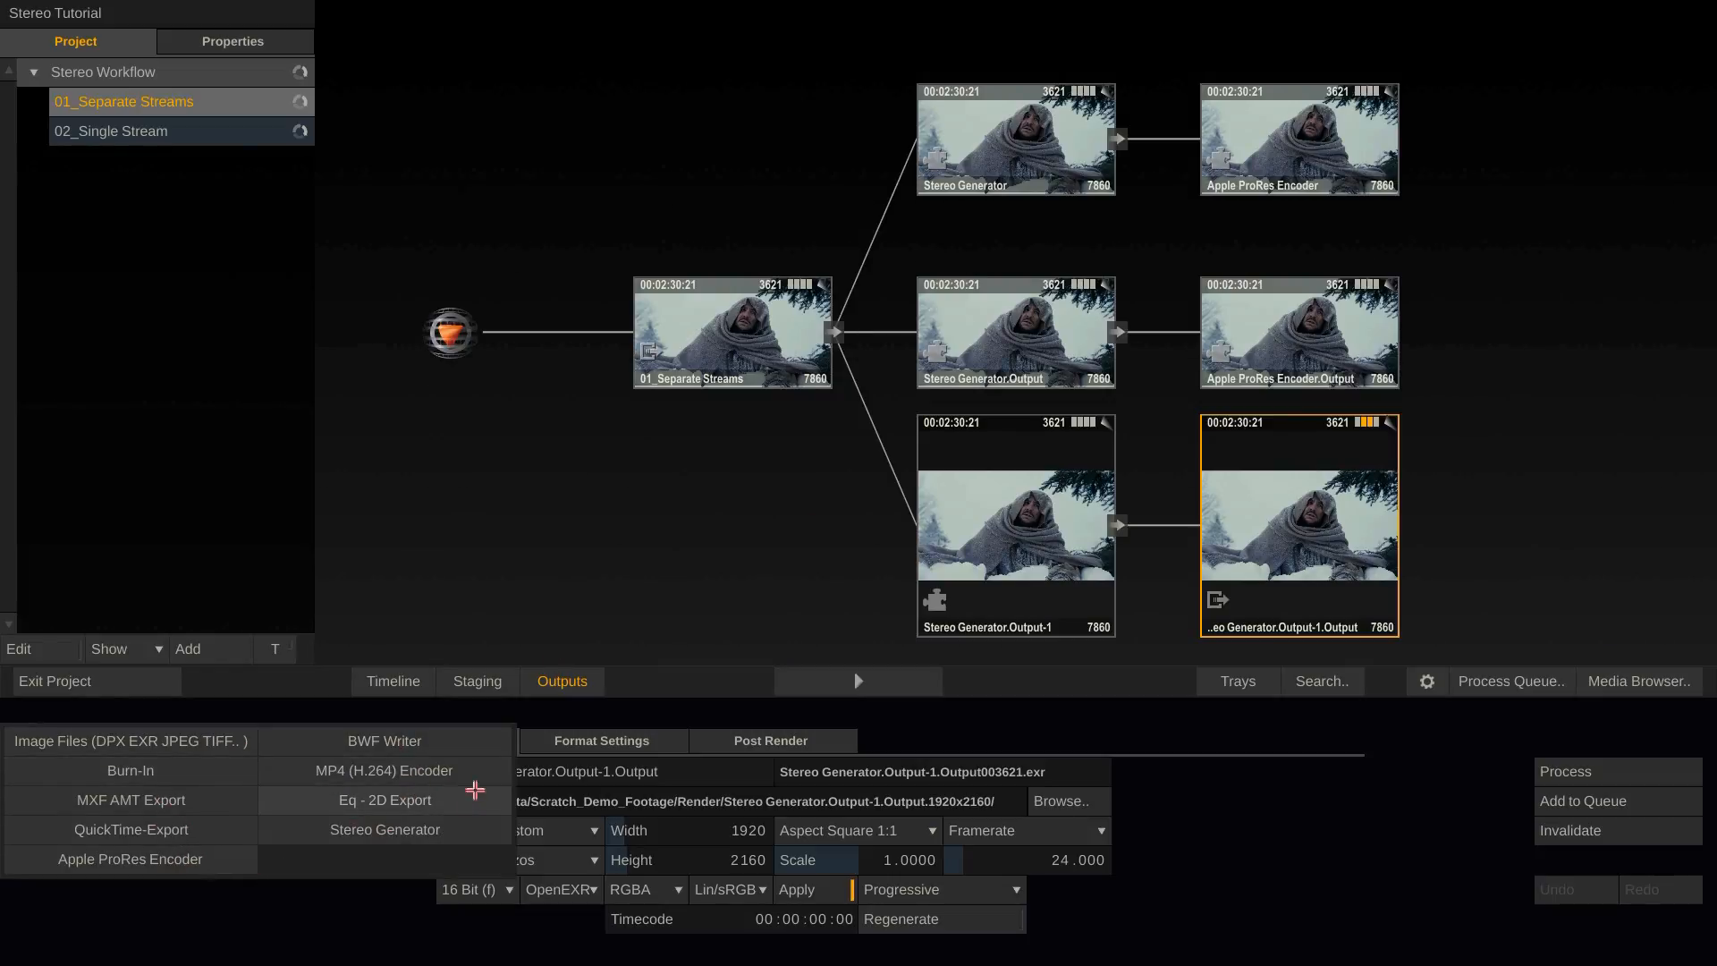
pyautogui.click(445, 769)
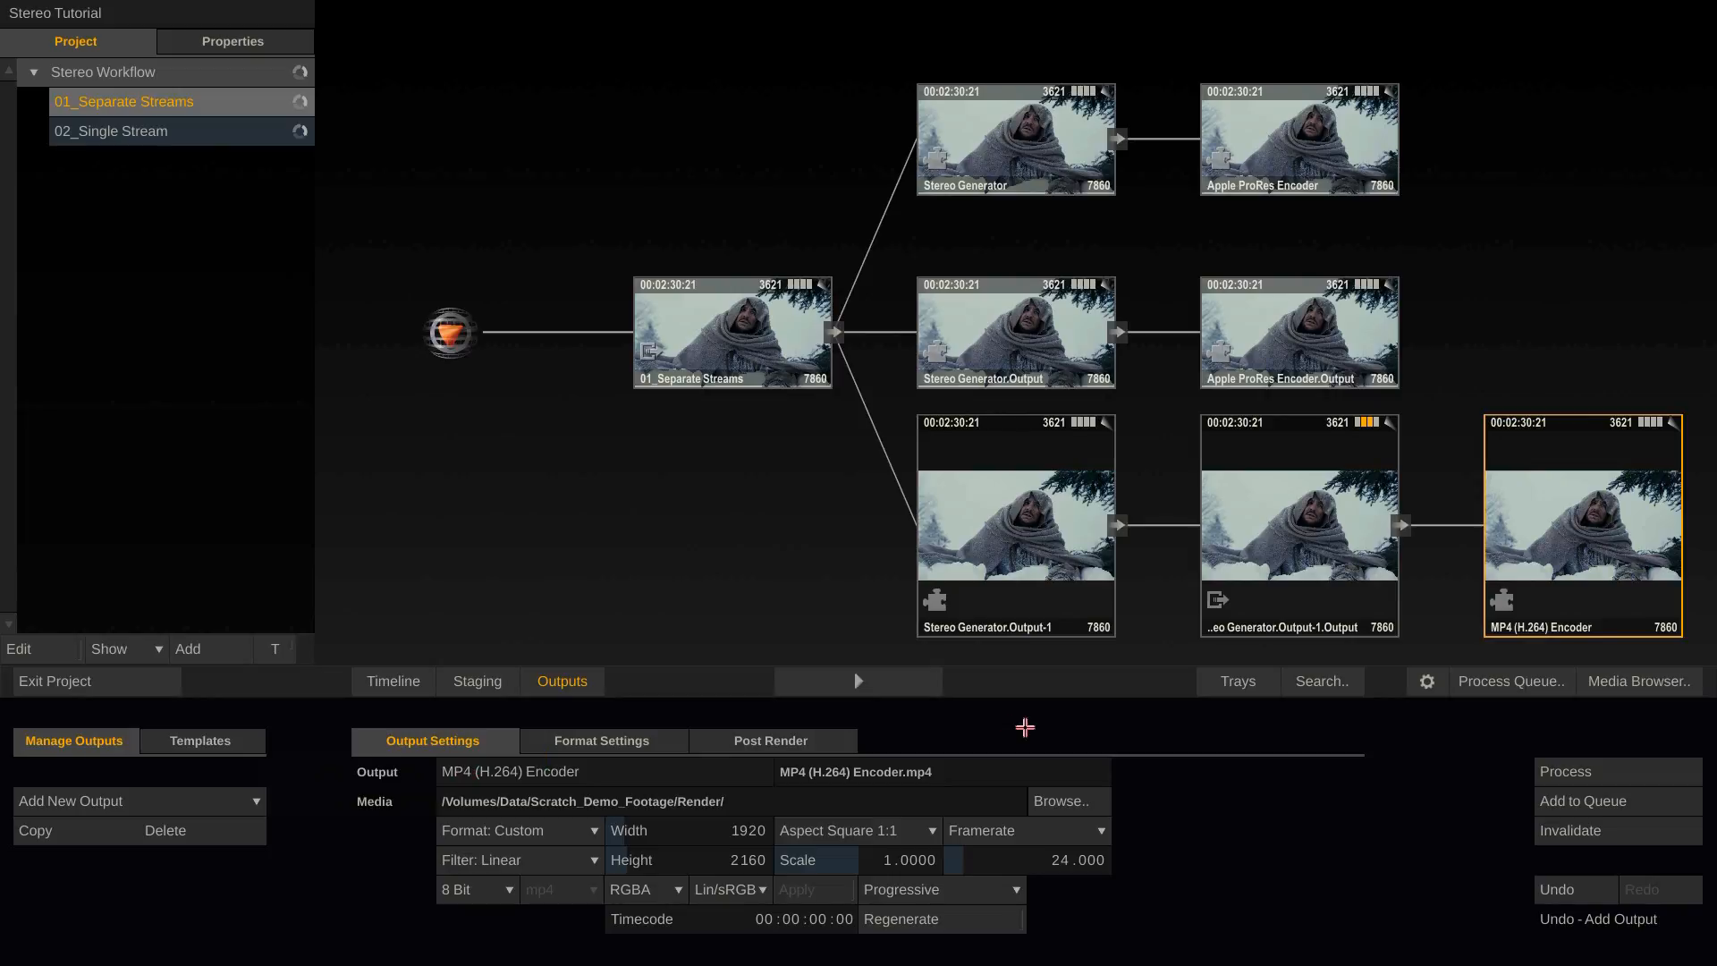
pyautogui.click(397, 683)
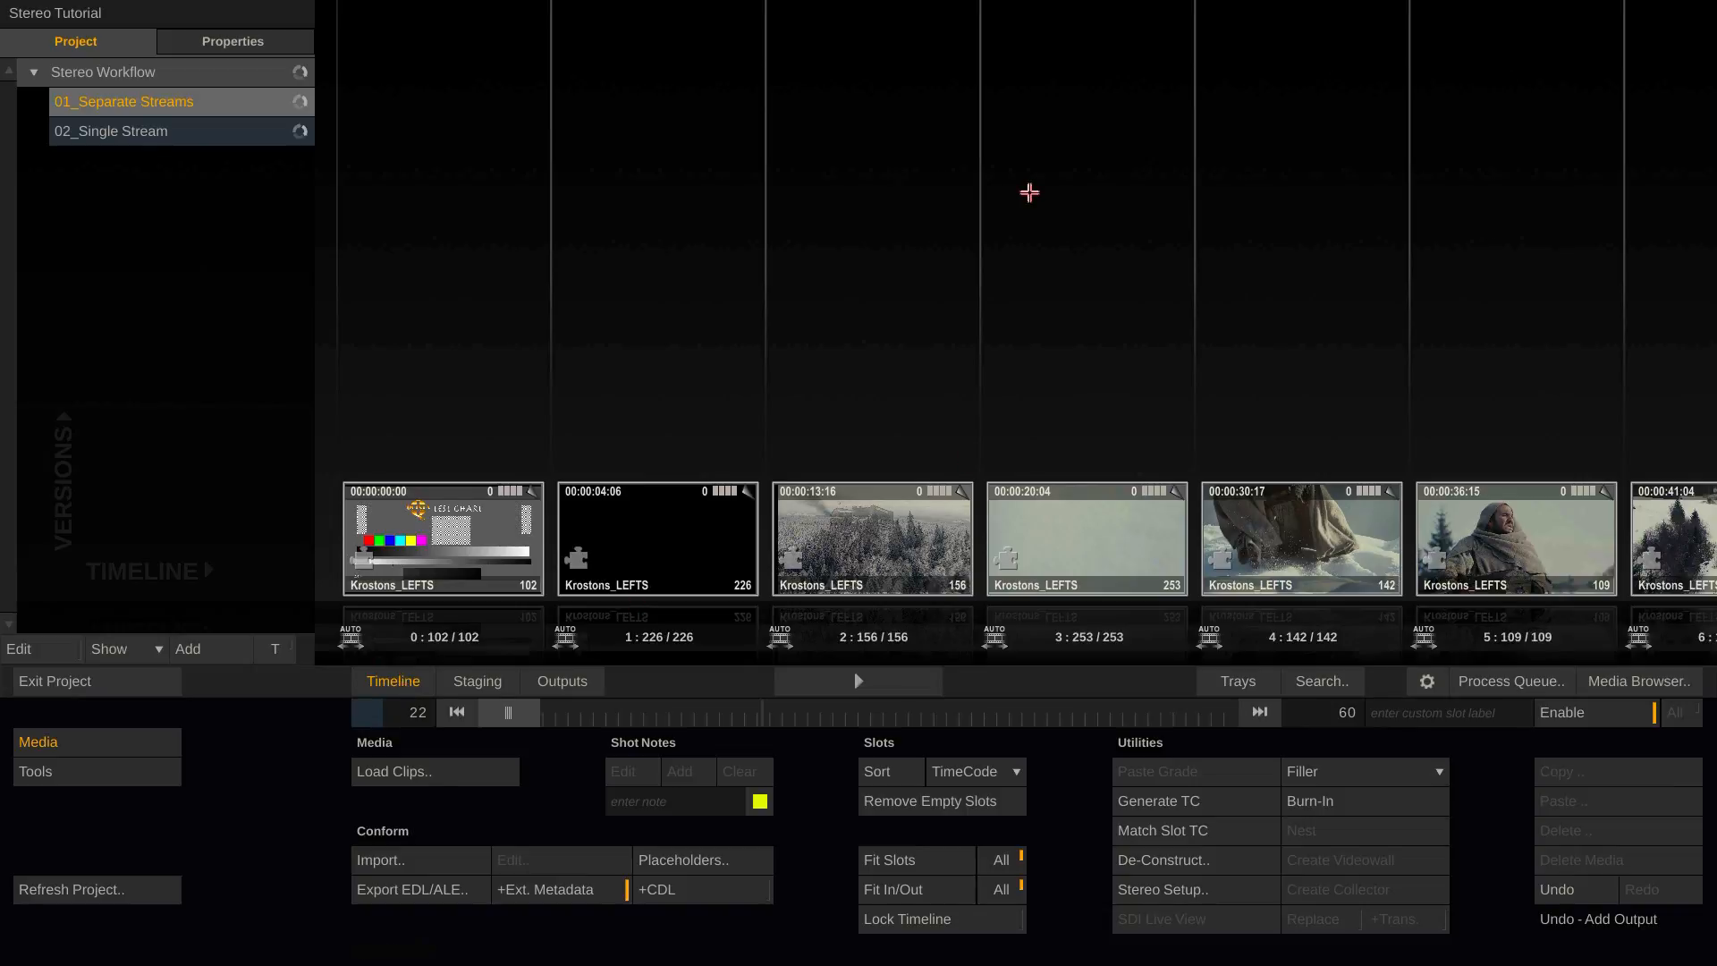